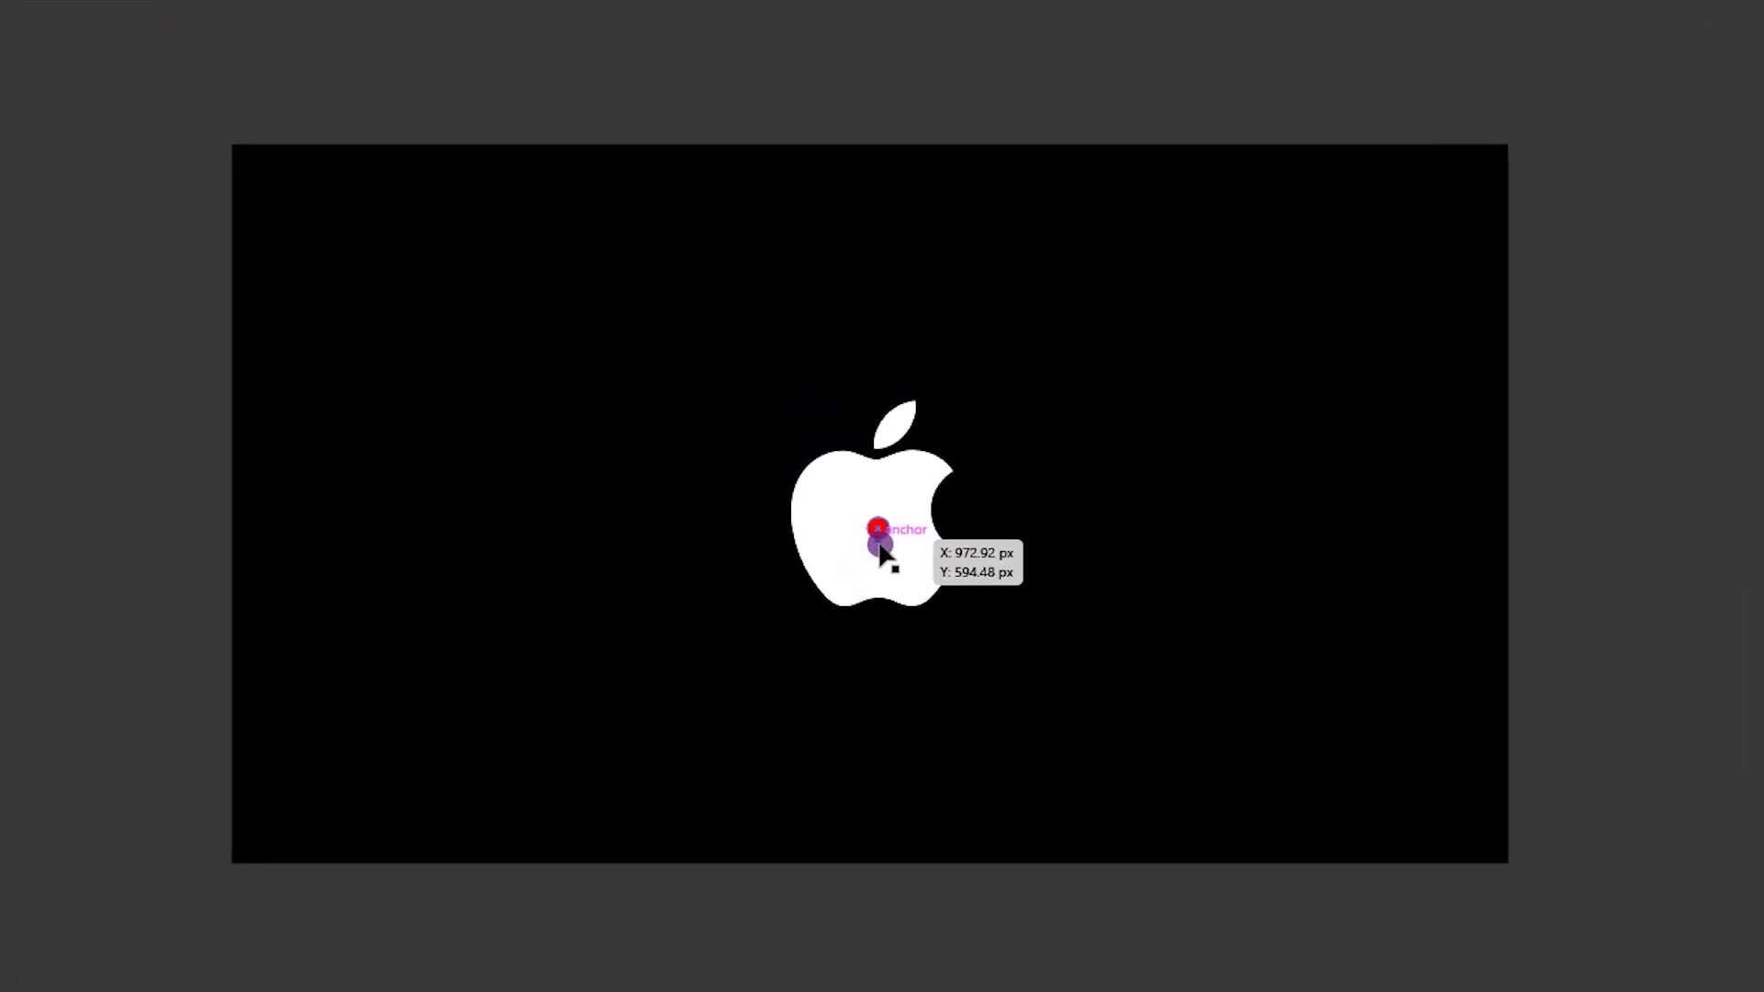
Select the apple, leaf and background individually and all artwork together to examine how the logo is divided into separate shapes
left_click(843, 500)
left_click(890, 425)
left_click(1221, 410)
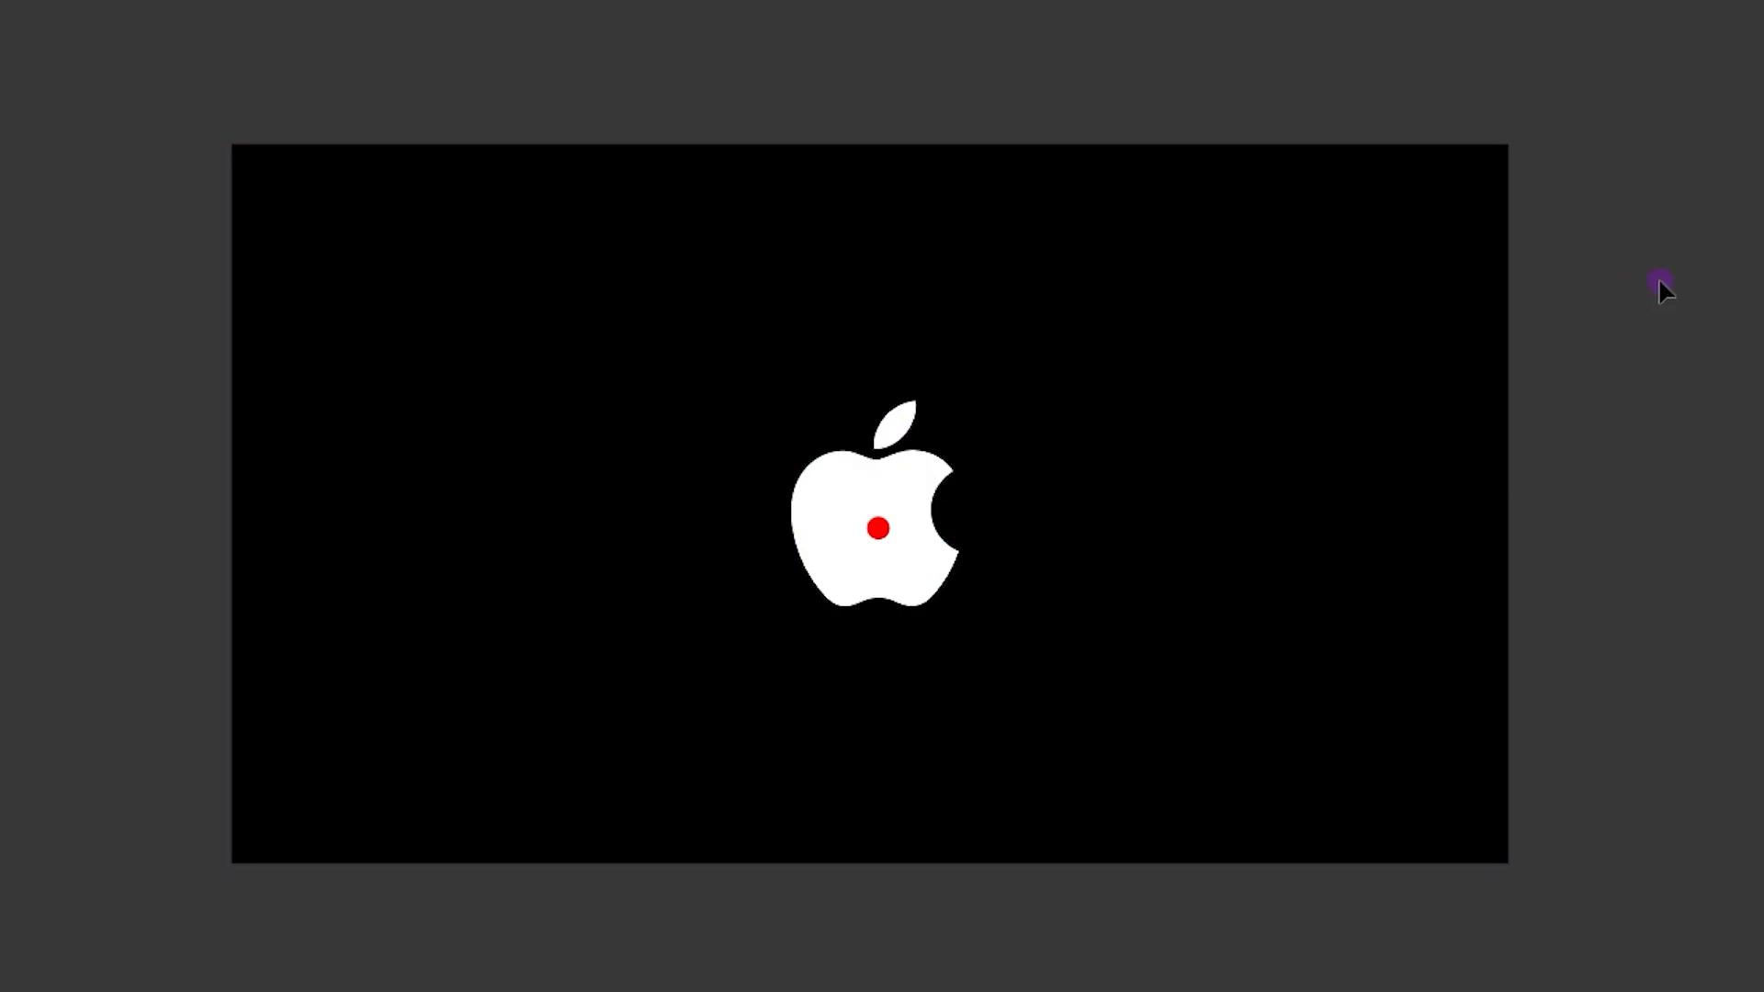
left_click_drag(1590, 114, 150, 913)
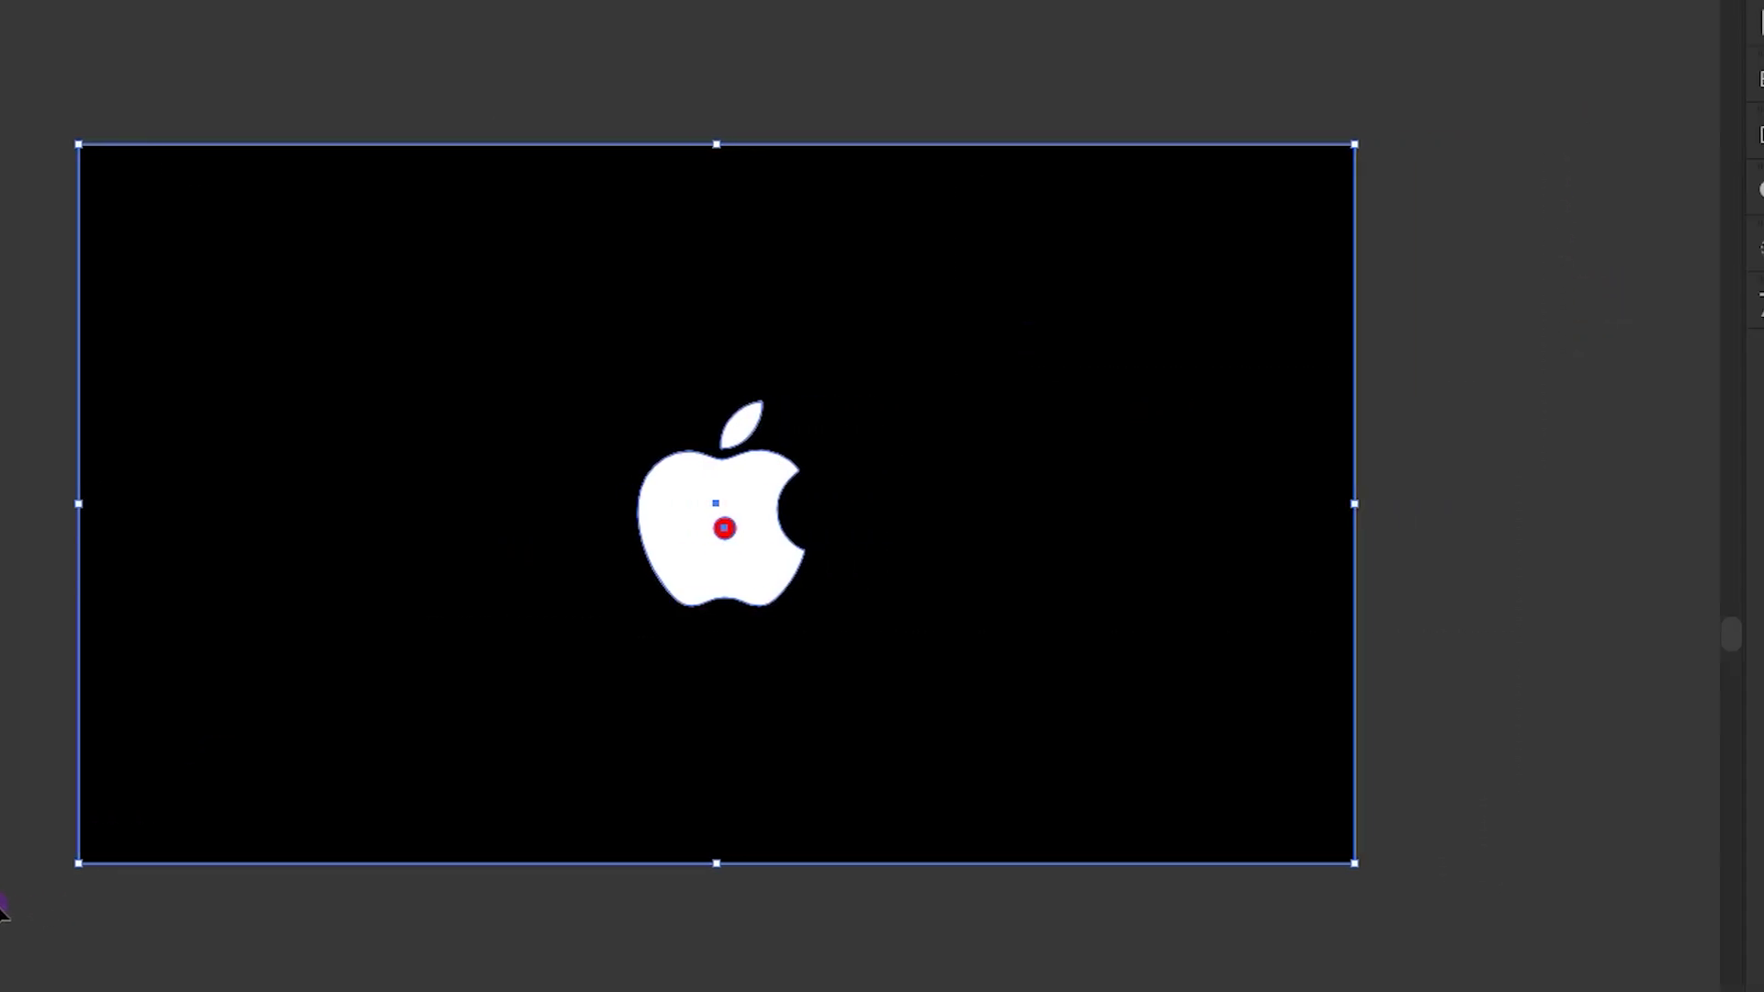
left_click(1761, 309)
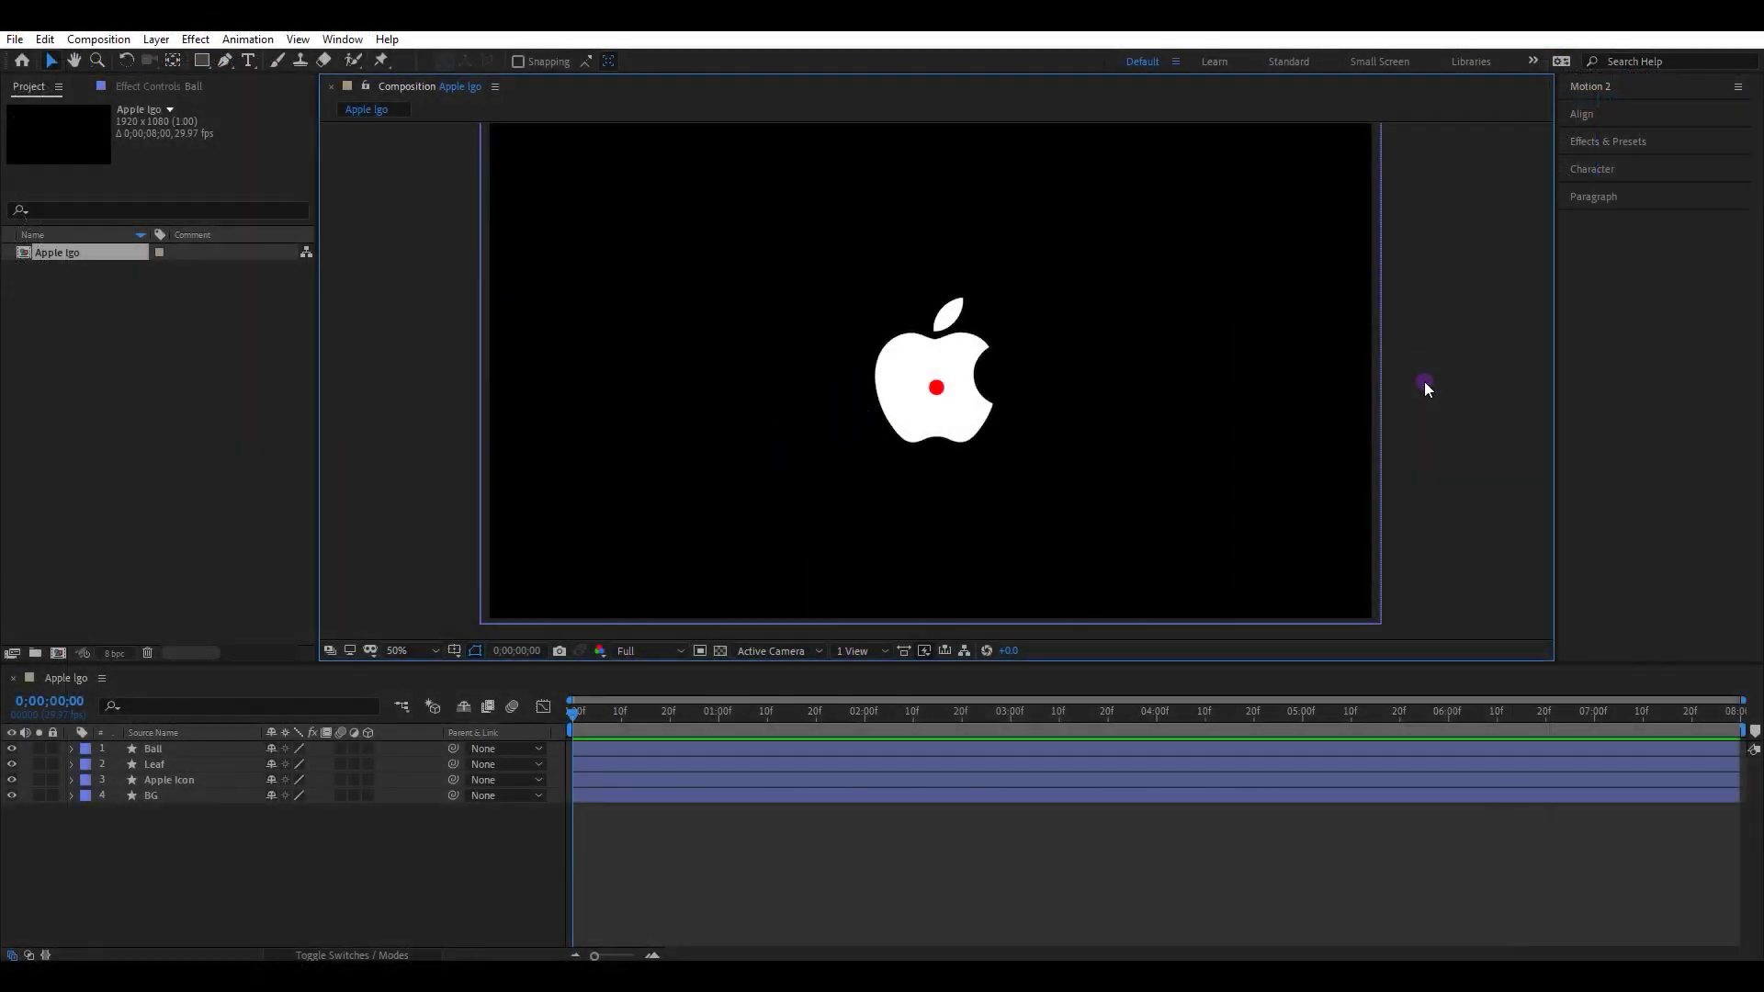
Switch to After Effects and review the settings of the Apple lgo composition
right_click(1424, 382)
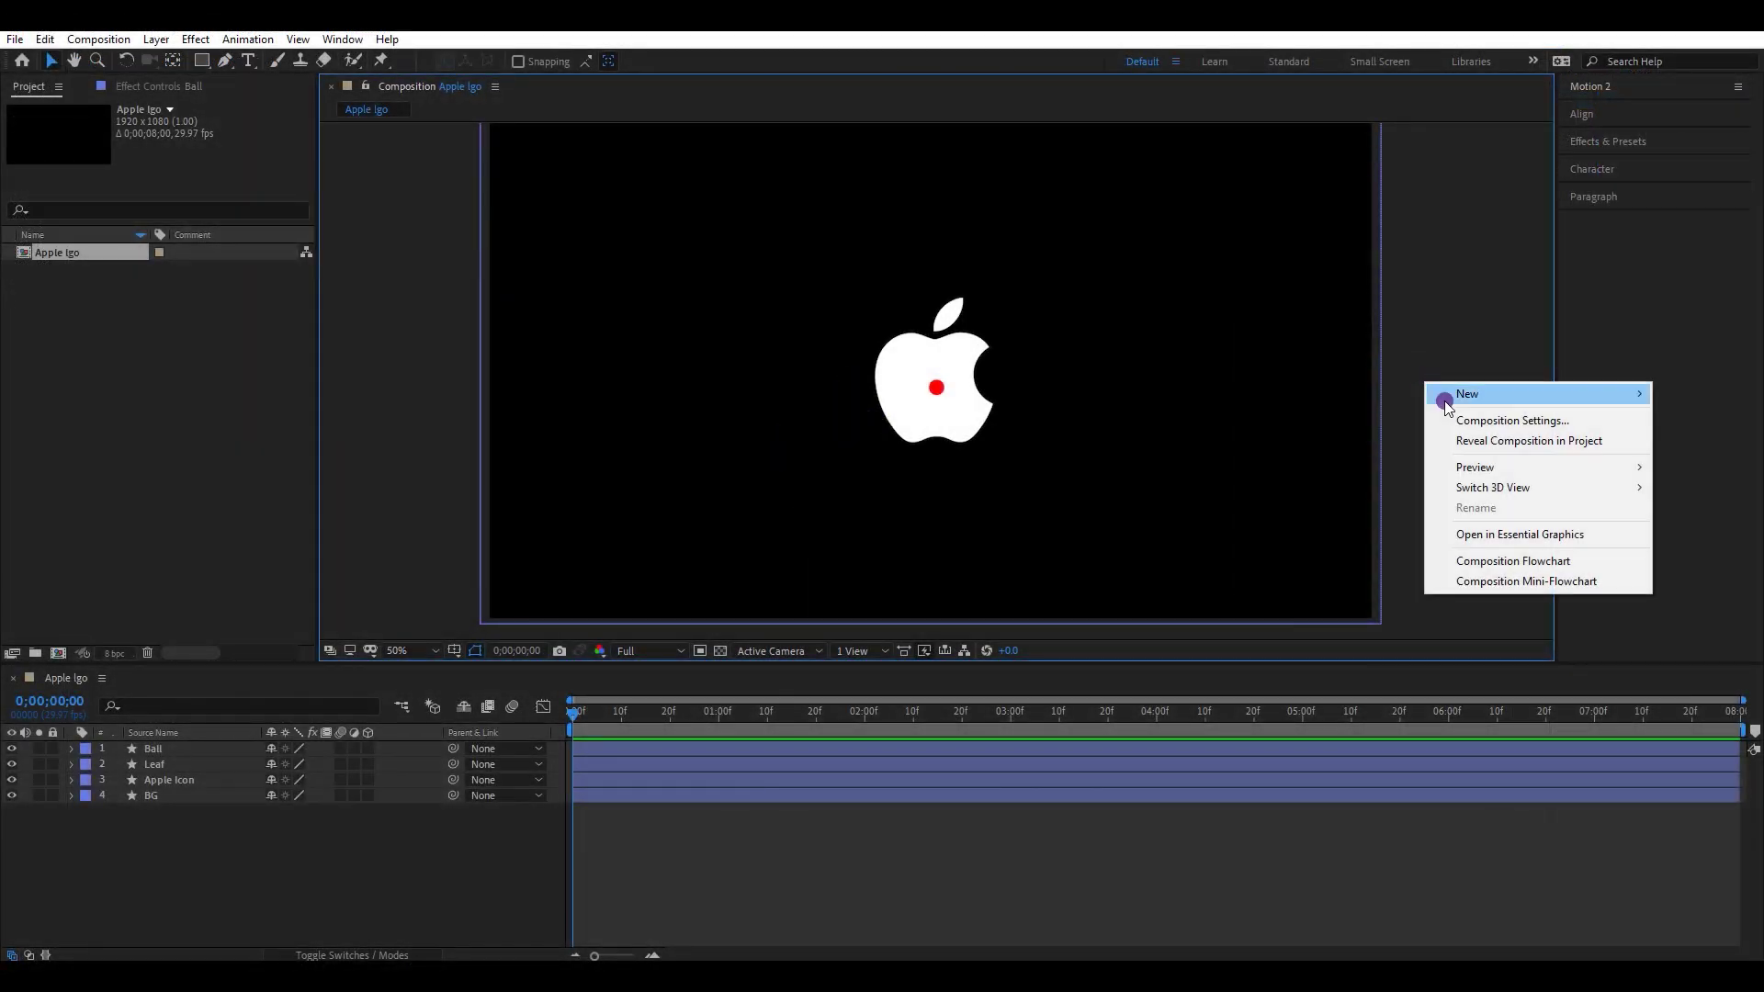
left_click(1461, 420)
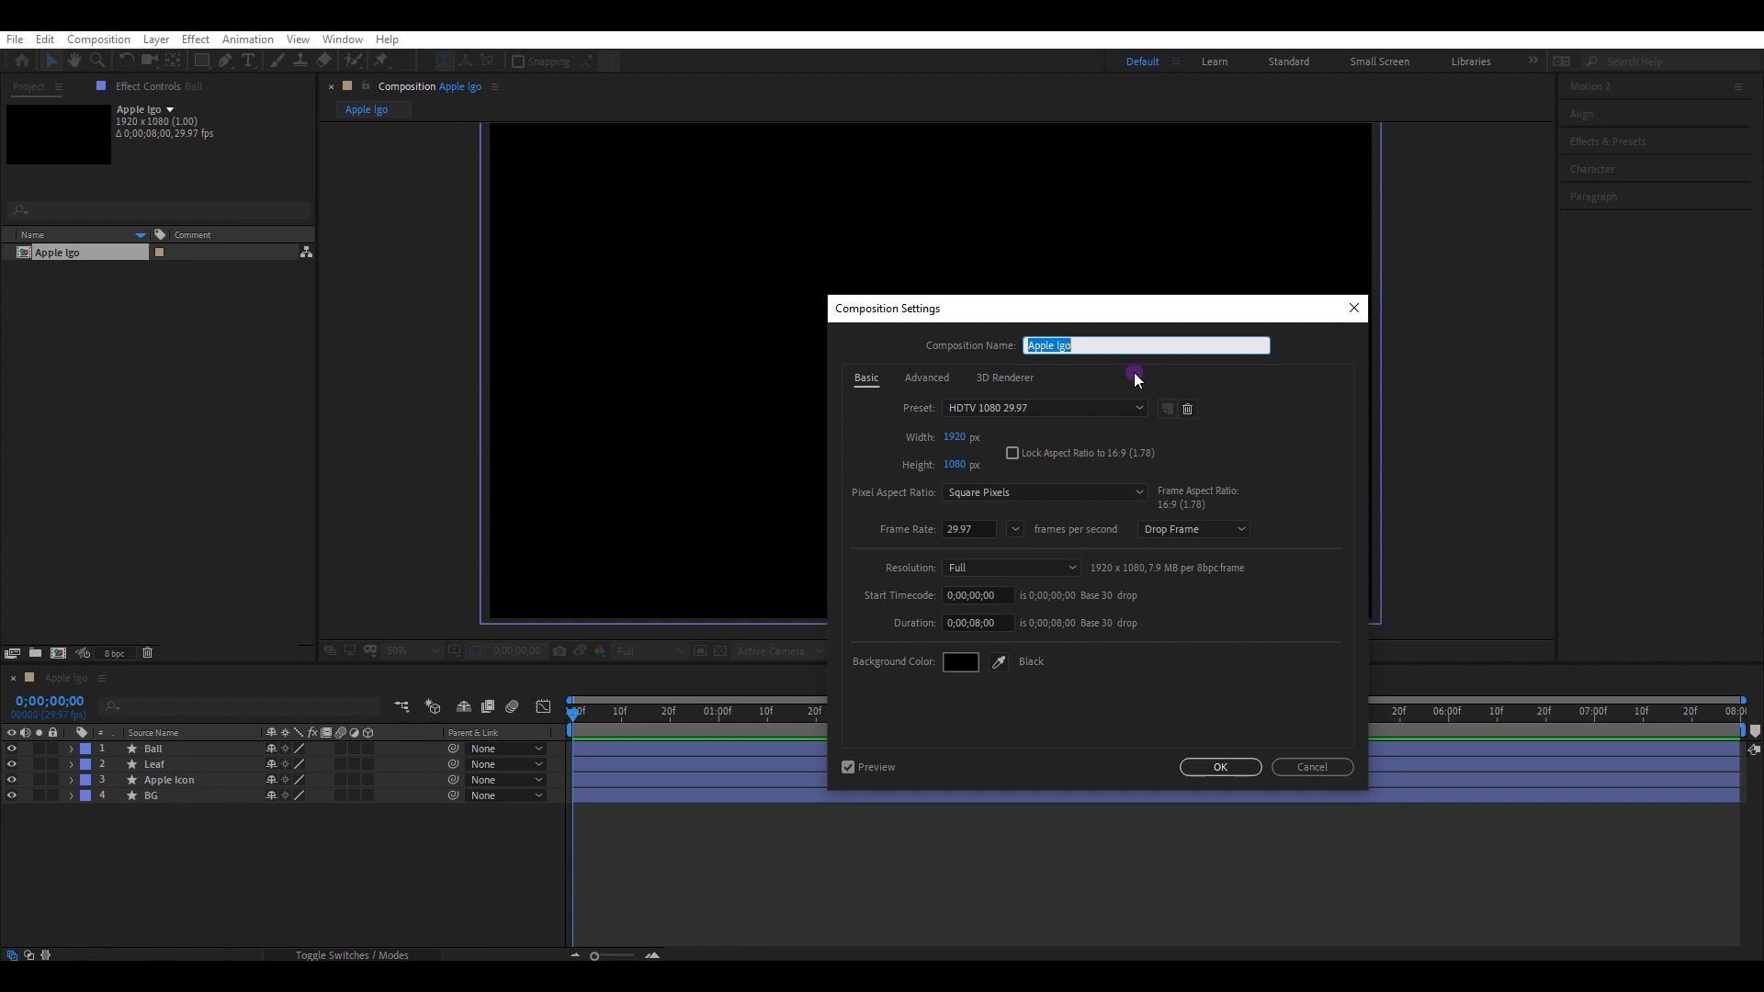
left_click(1216, 767)
Lock the BG layer and give the Ball layer an orange label
left_click(53, 796)
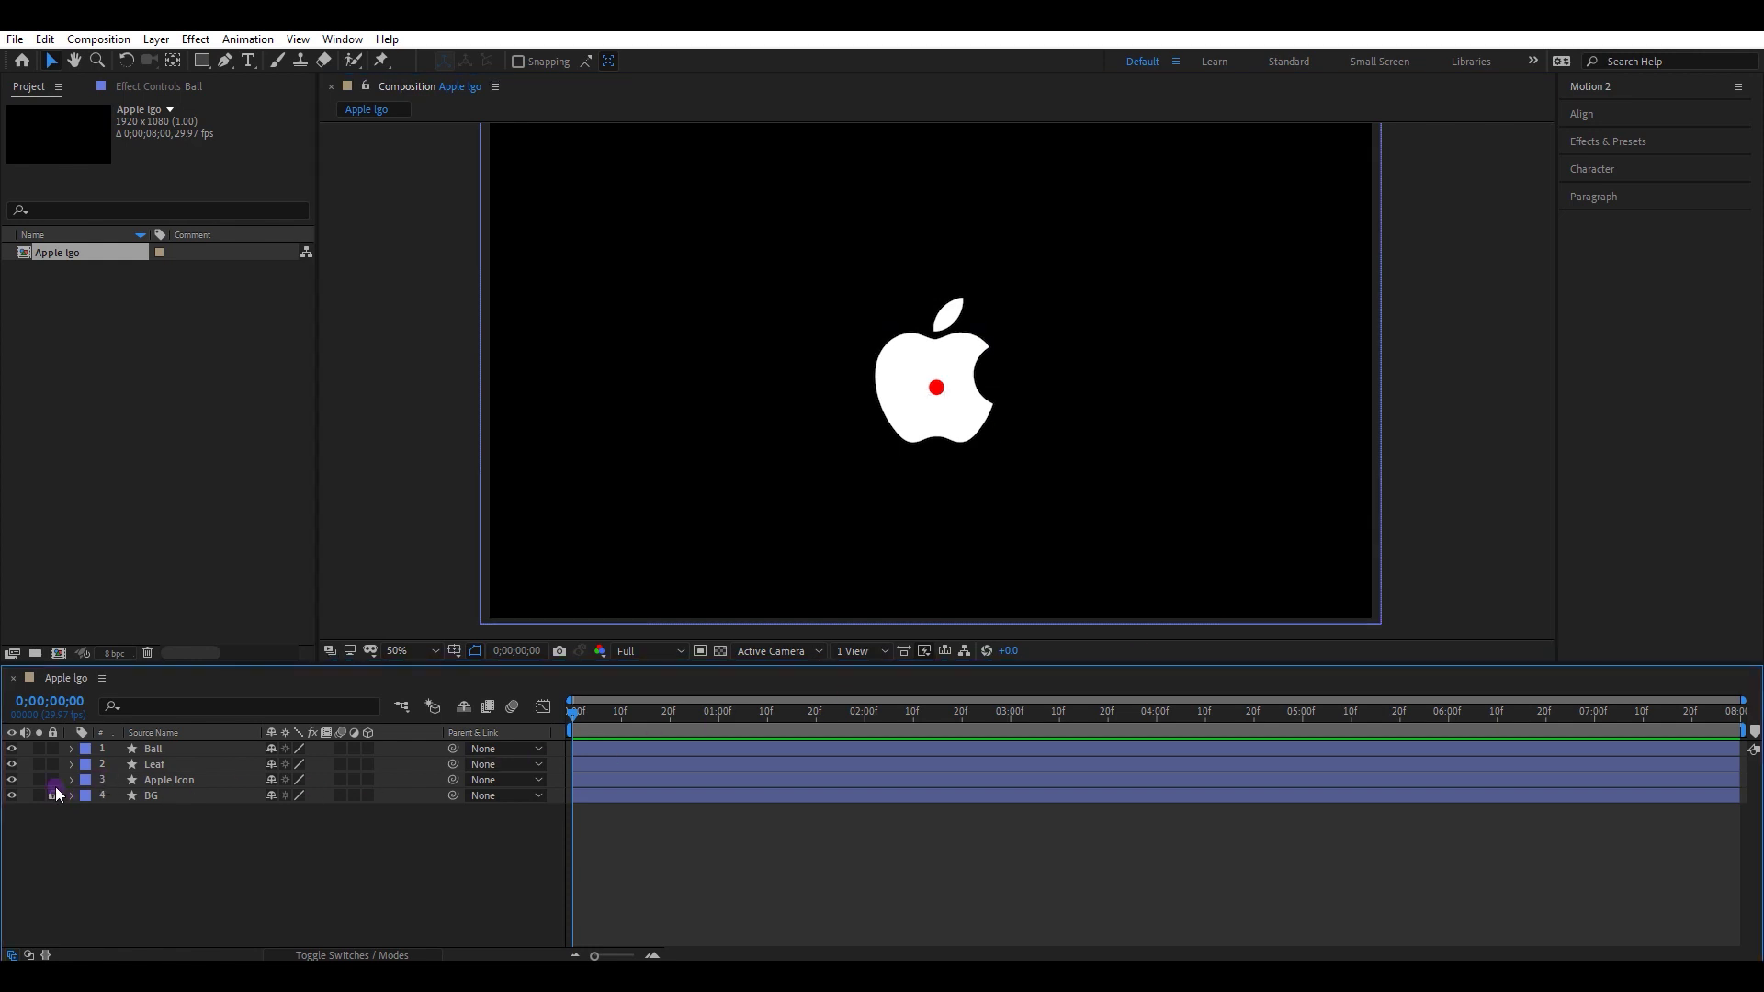
left_click(152, 748)
left_click(84, 747)
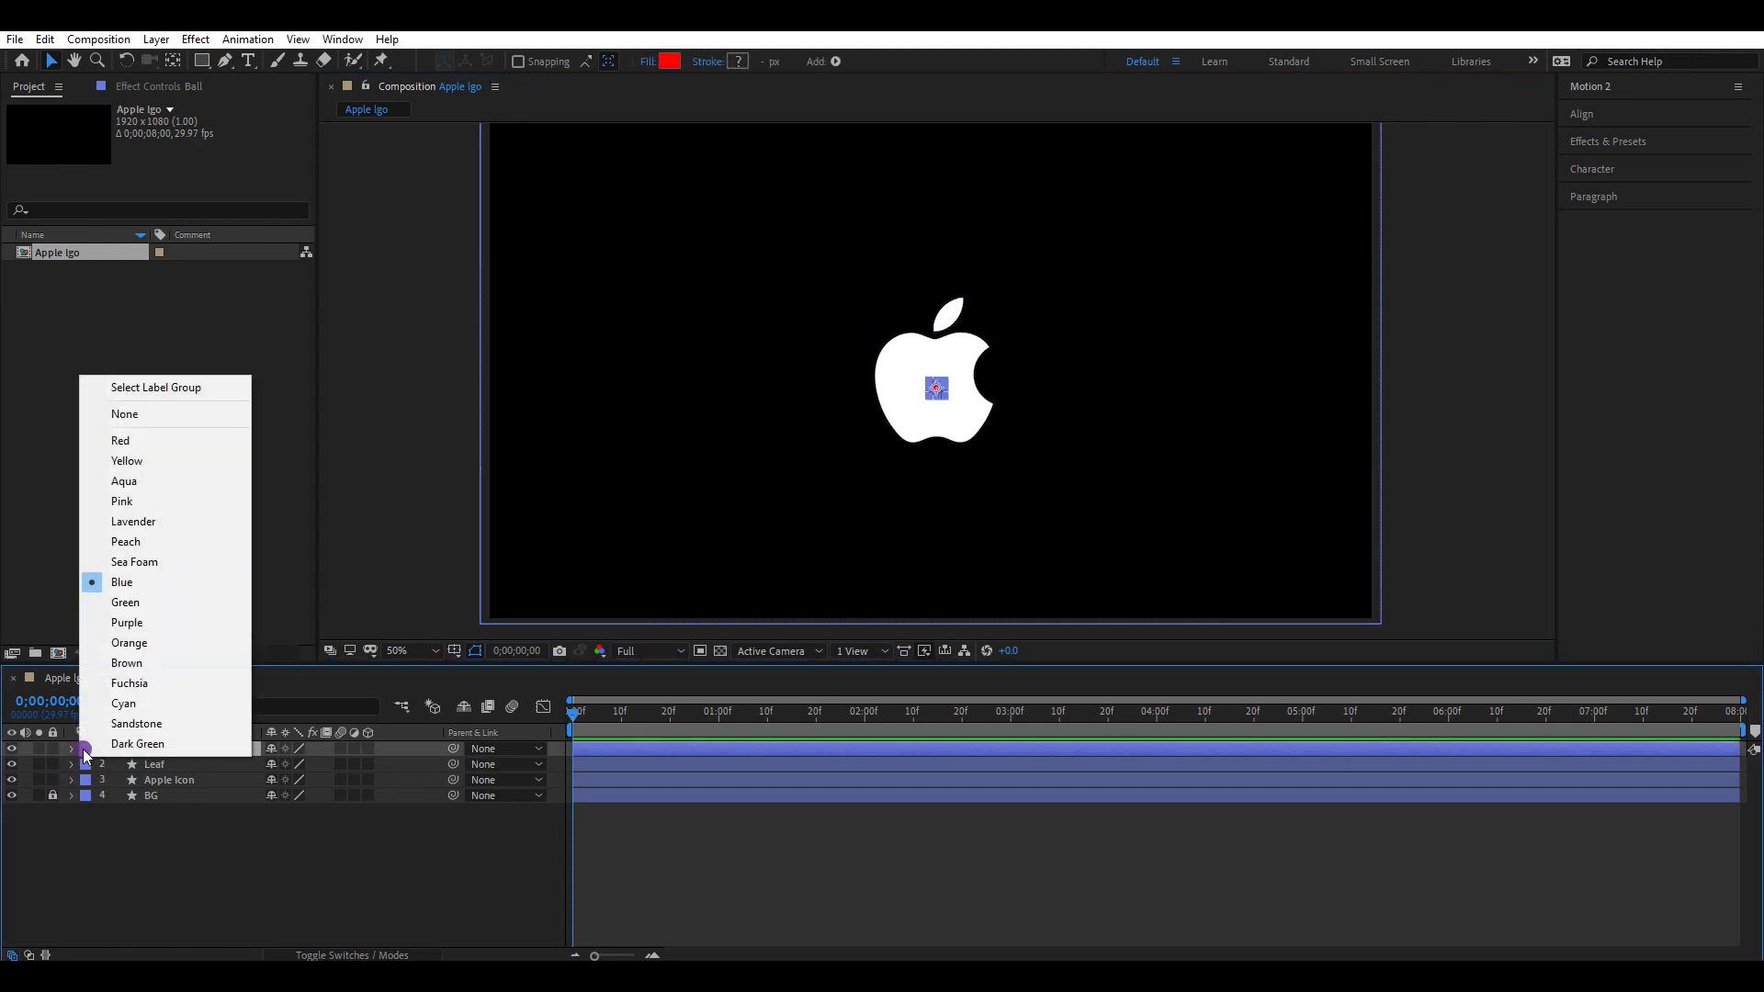
left_click(136, 642)
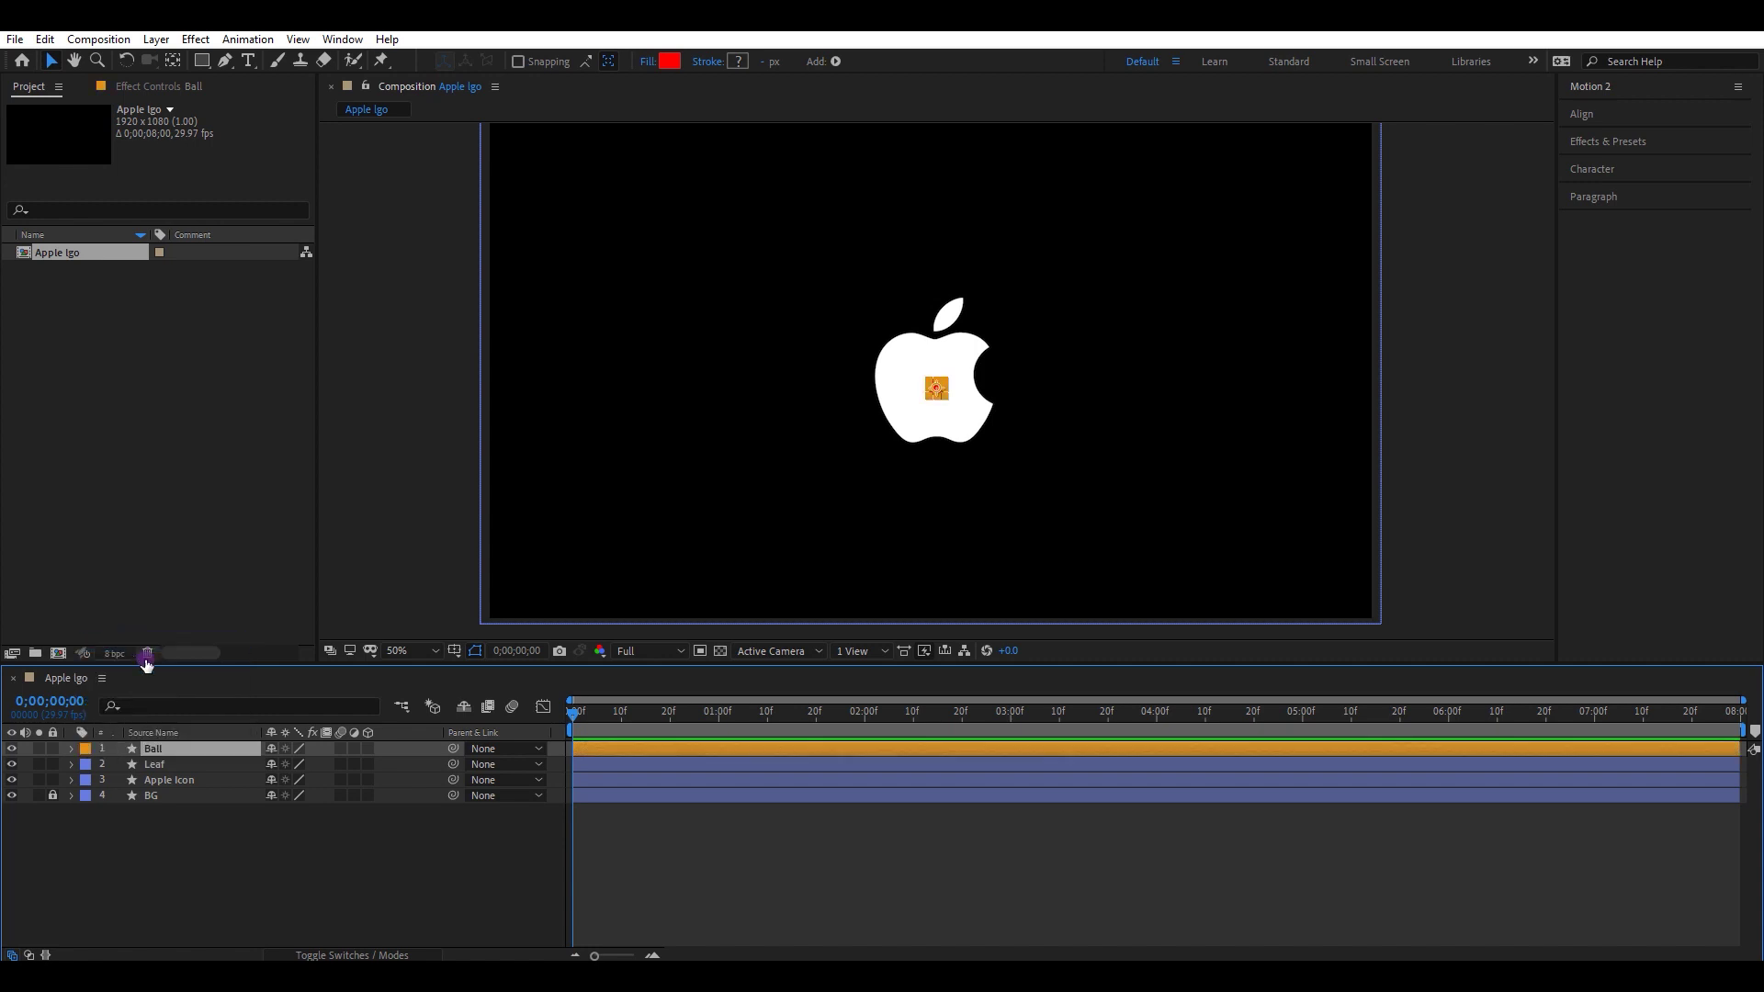
left_click(187, 819)
Duplicate the Leaf and Apple Icon layers and place both copies beneath the originals, just above BG
left_click(182, 783)
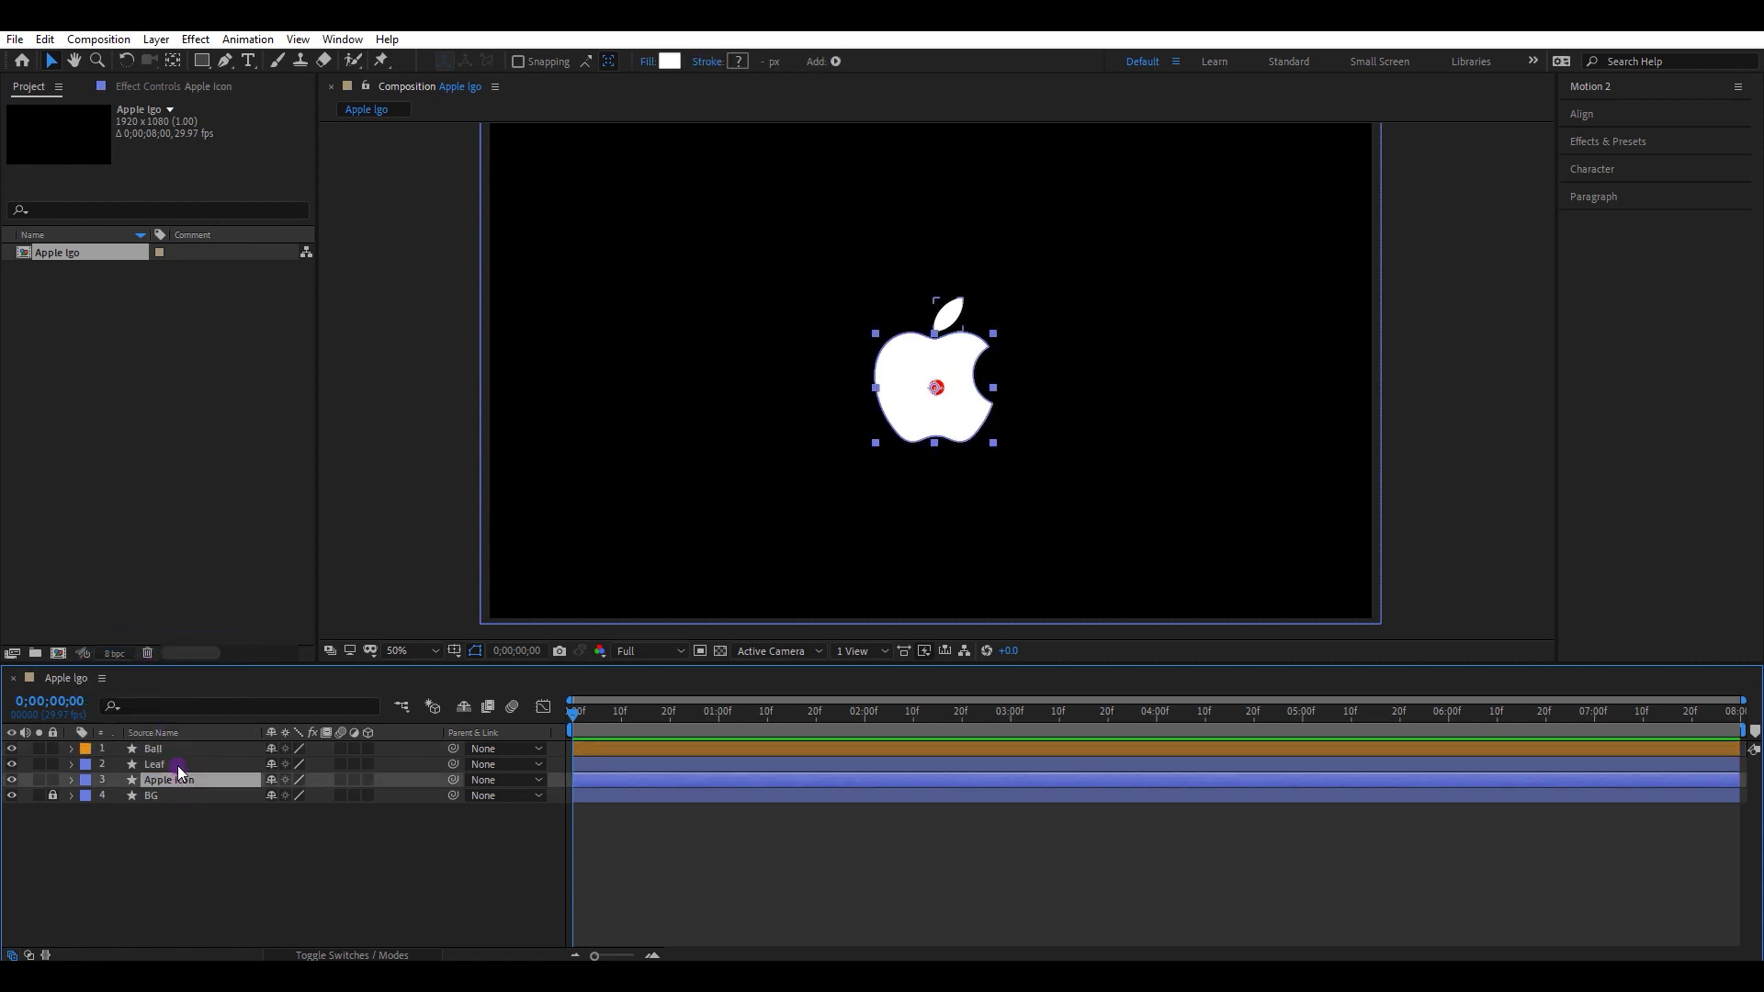
left_click(181, 769, "shift")
key("ctrl+d")
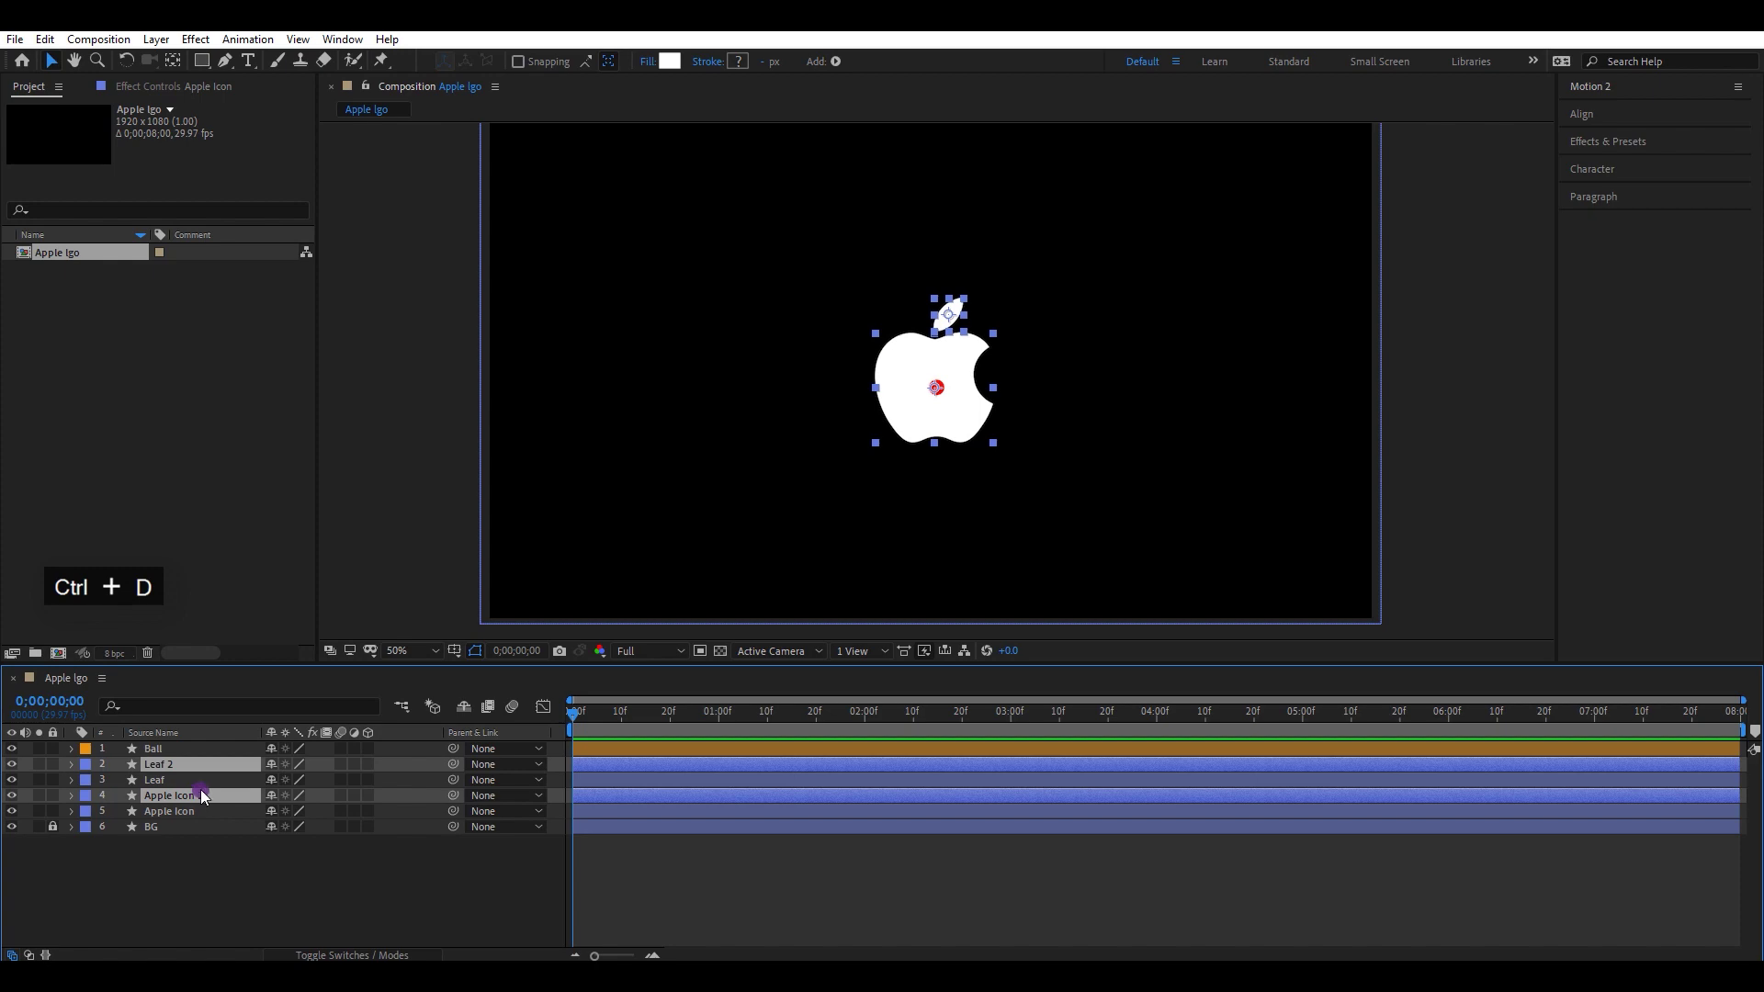
left_click_drag(198, 792, 177, 812)
Pre-compose the duplicated leaf and apple layers as "Light Rays" and hide the resulting layer
right_click(177, 812)
left_click(236, 711)
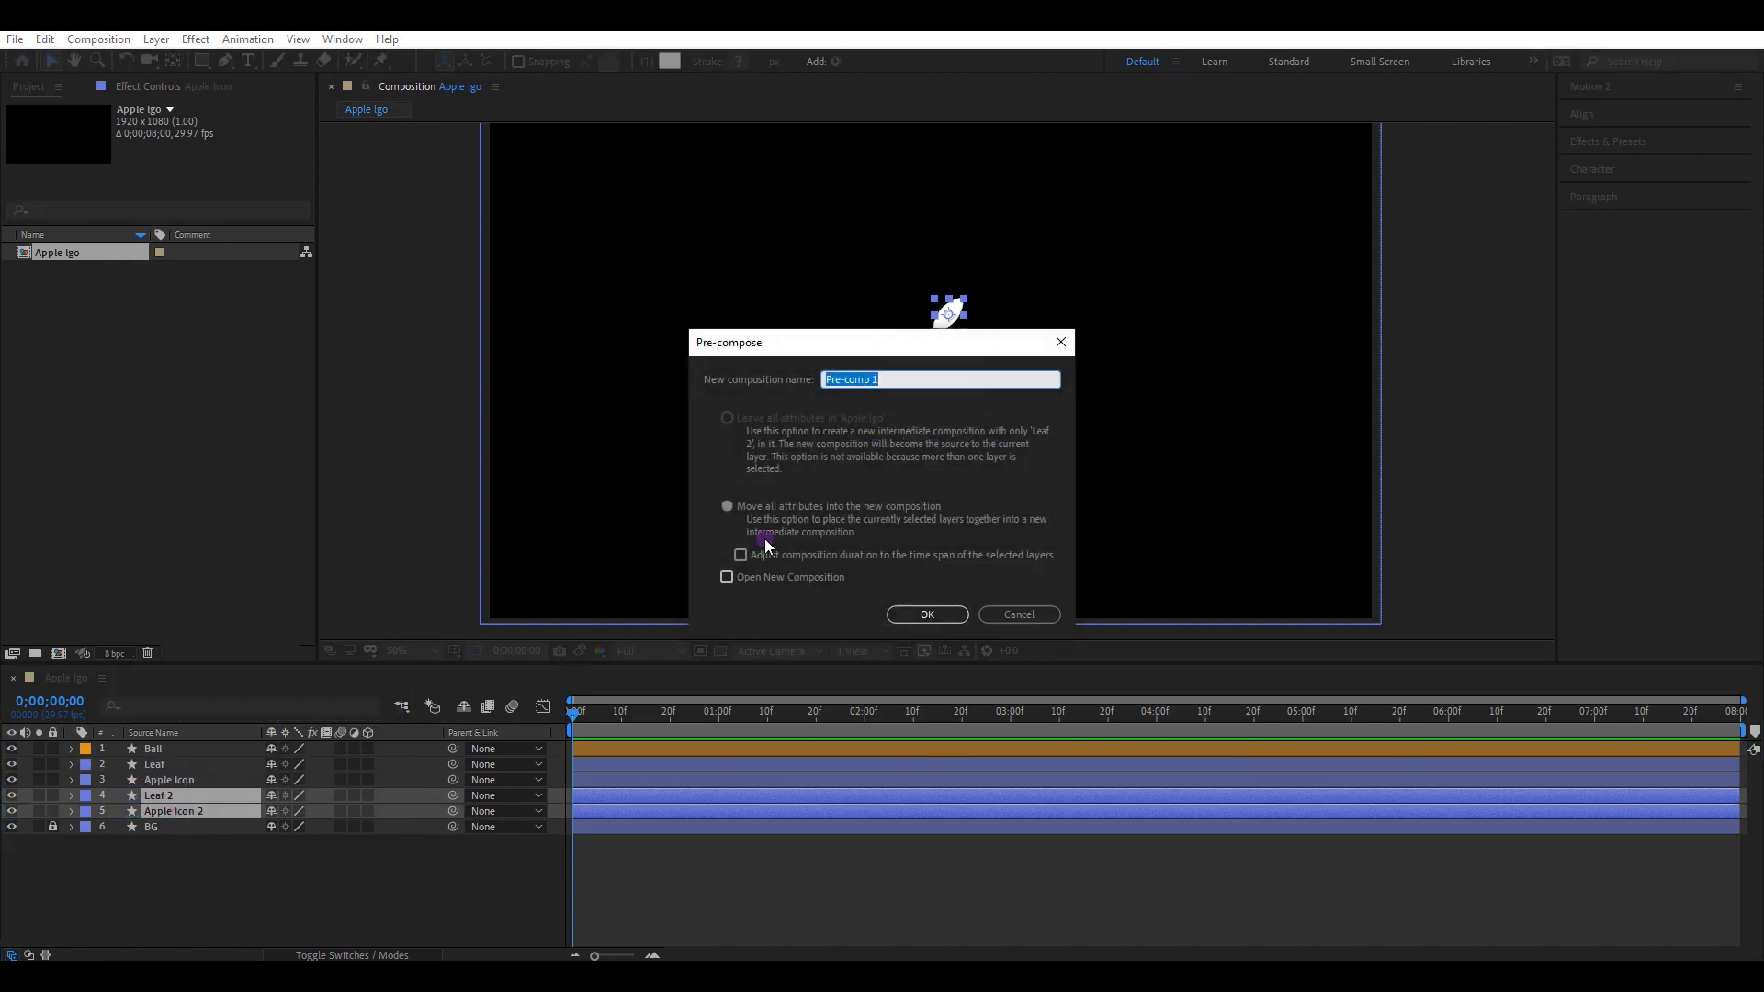
type("Light Rays")
key("Return")
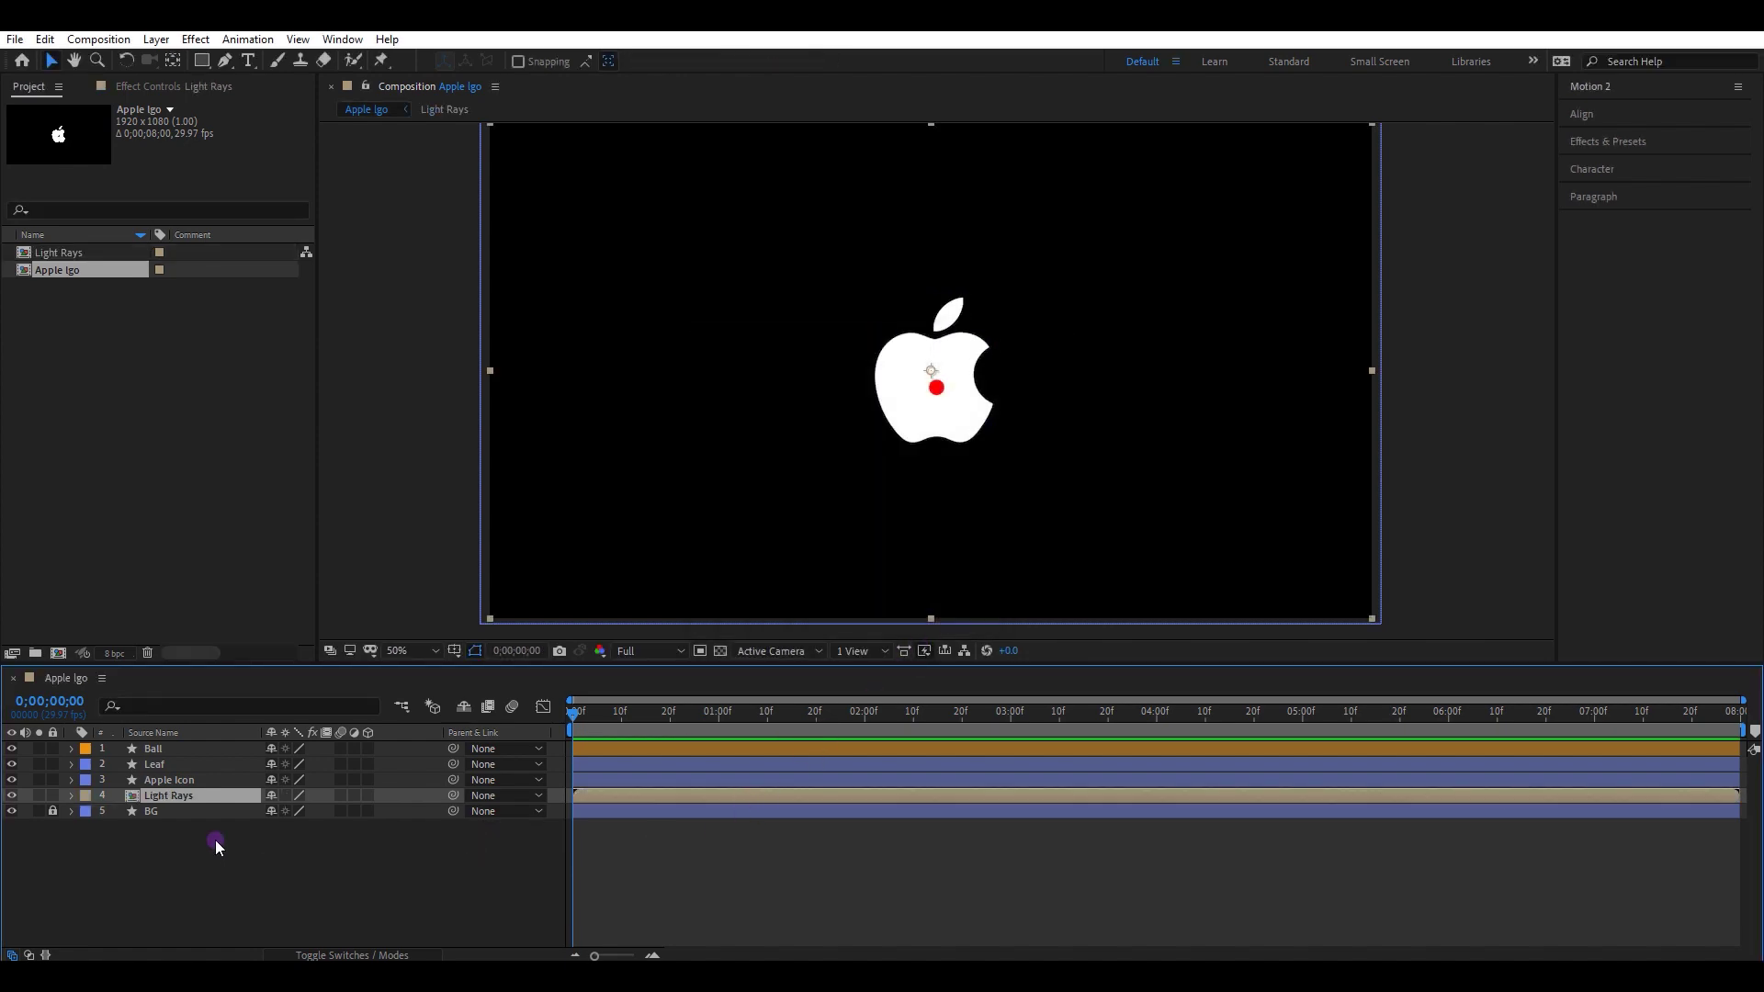
left_click(1314, 516)
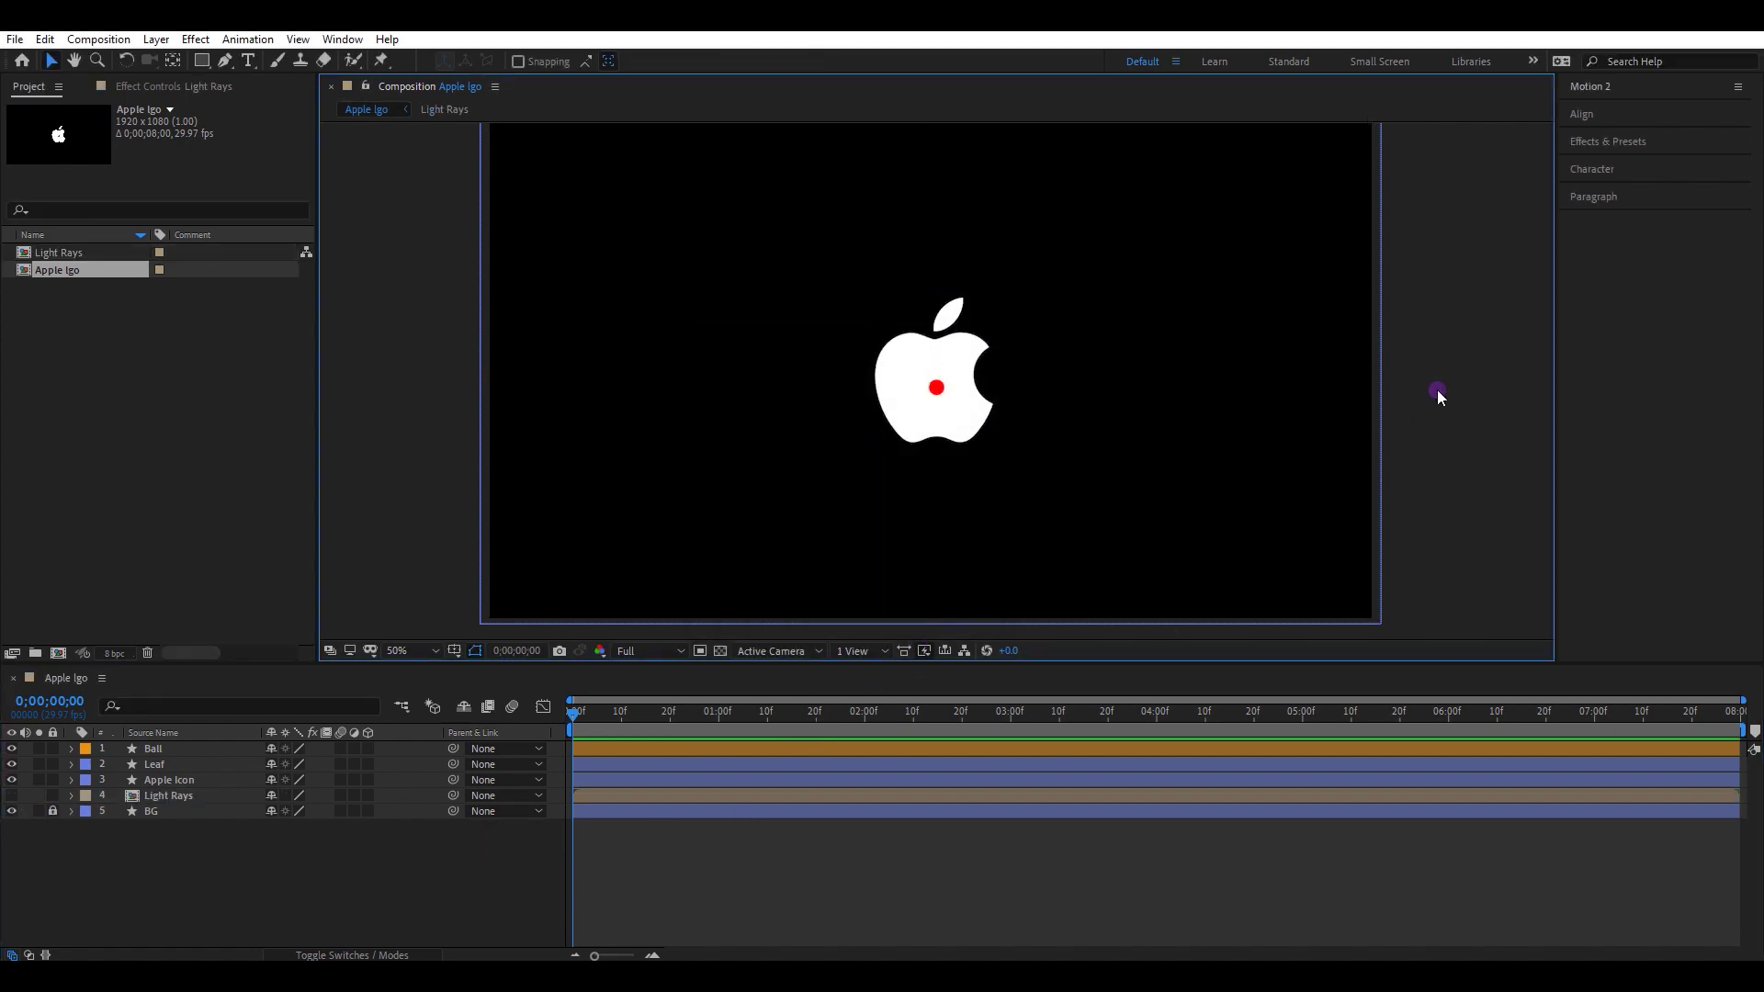
Place a horizontal guide along the bottom edge of the apple and leave the rulers hidden
key("ctrl+r")
left_click_drag(1095, 134, 1062, 449)
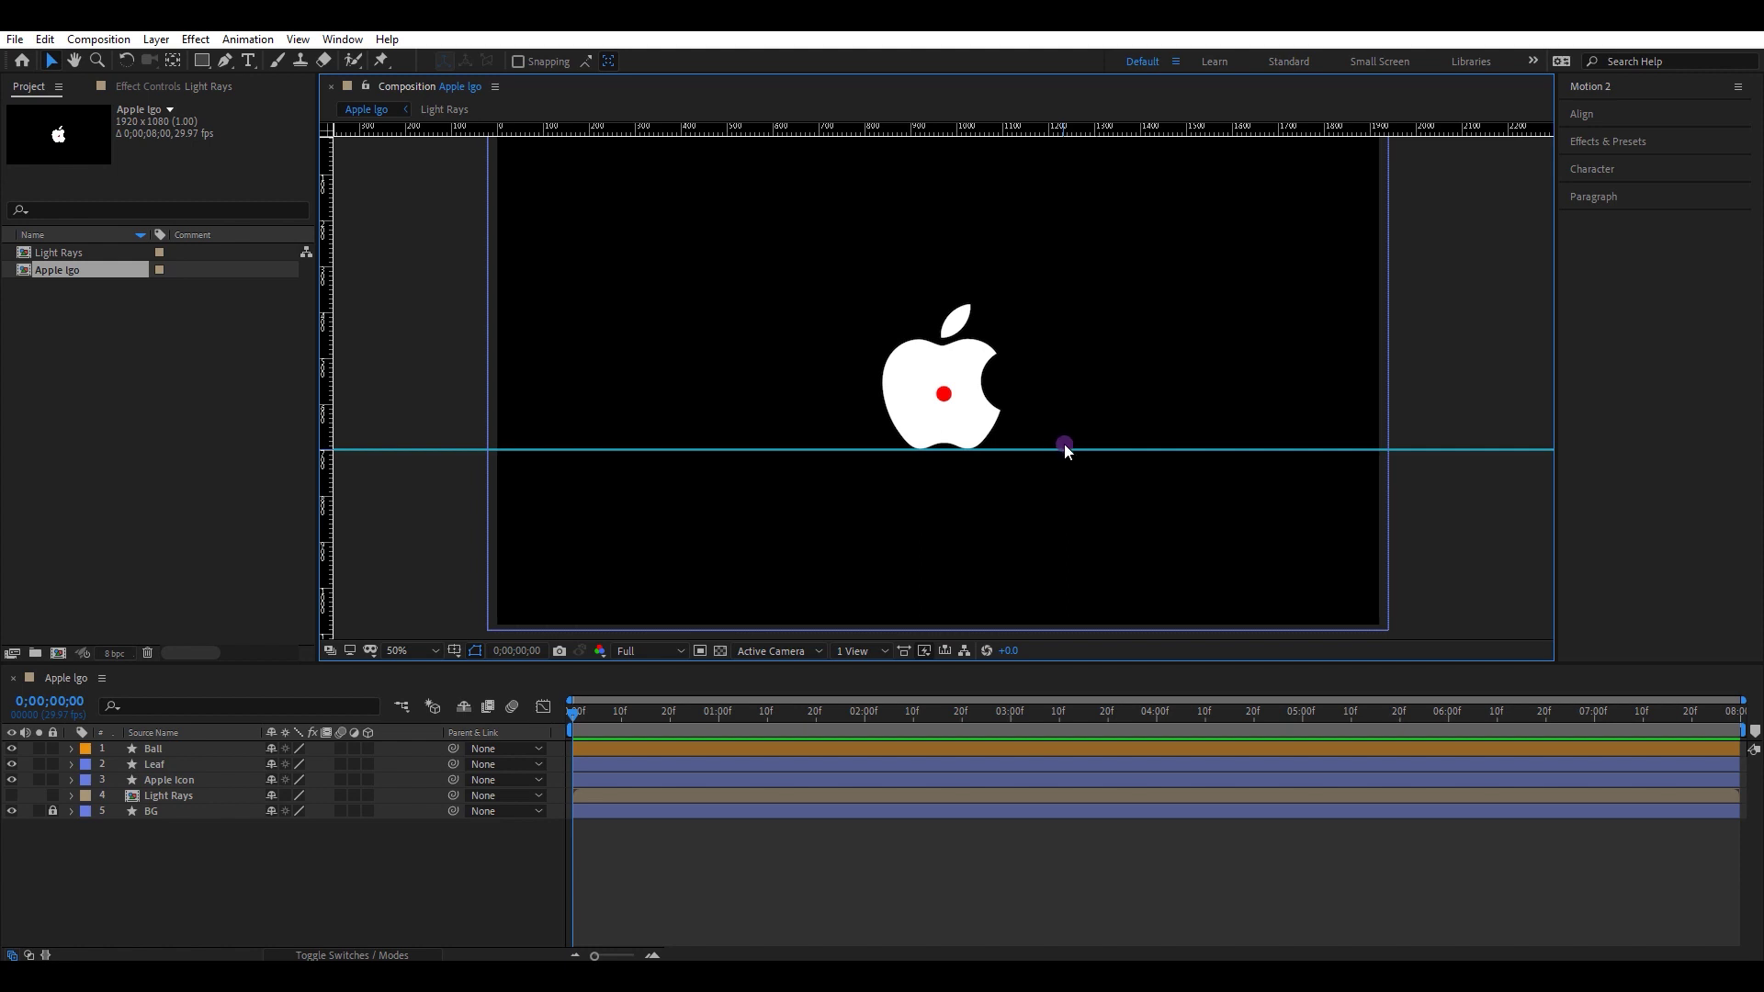
key("ctrl+r")
Set a Position keyframe for the Ball layer at 0;00;02;00
left_click_drag(872, 713, 865, 720)
left_click(874, 748)
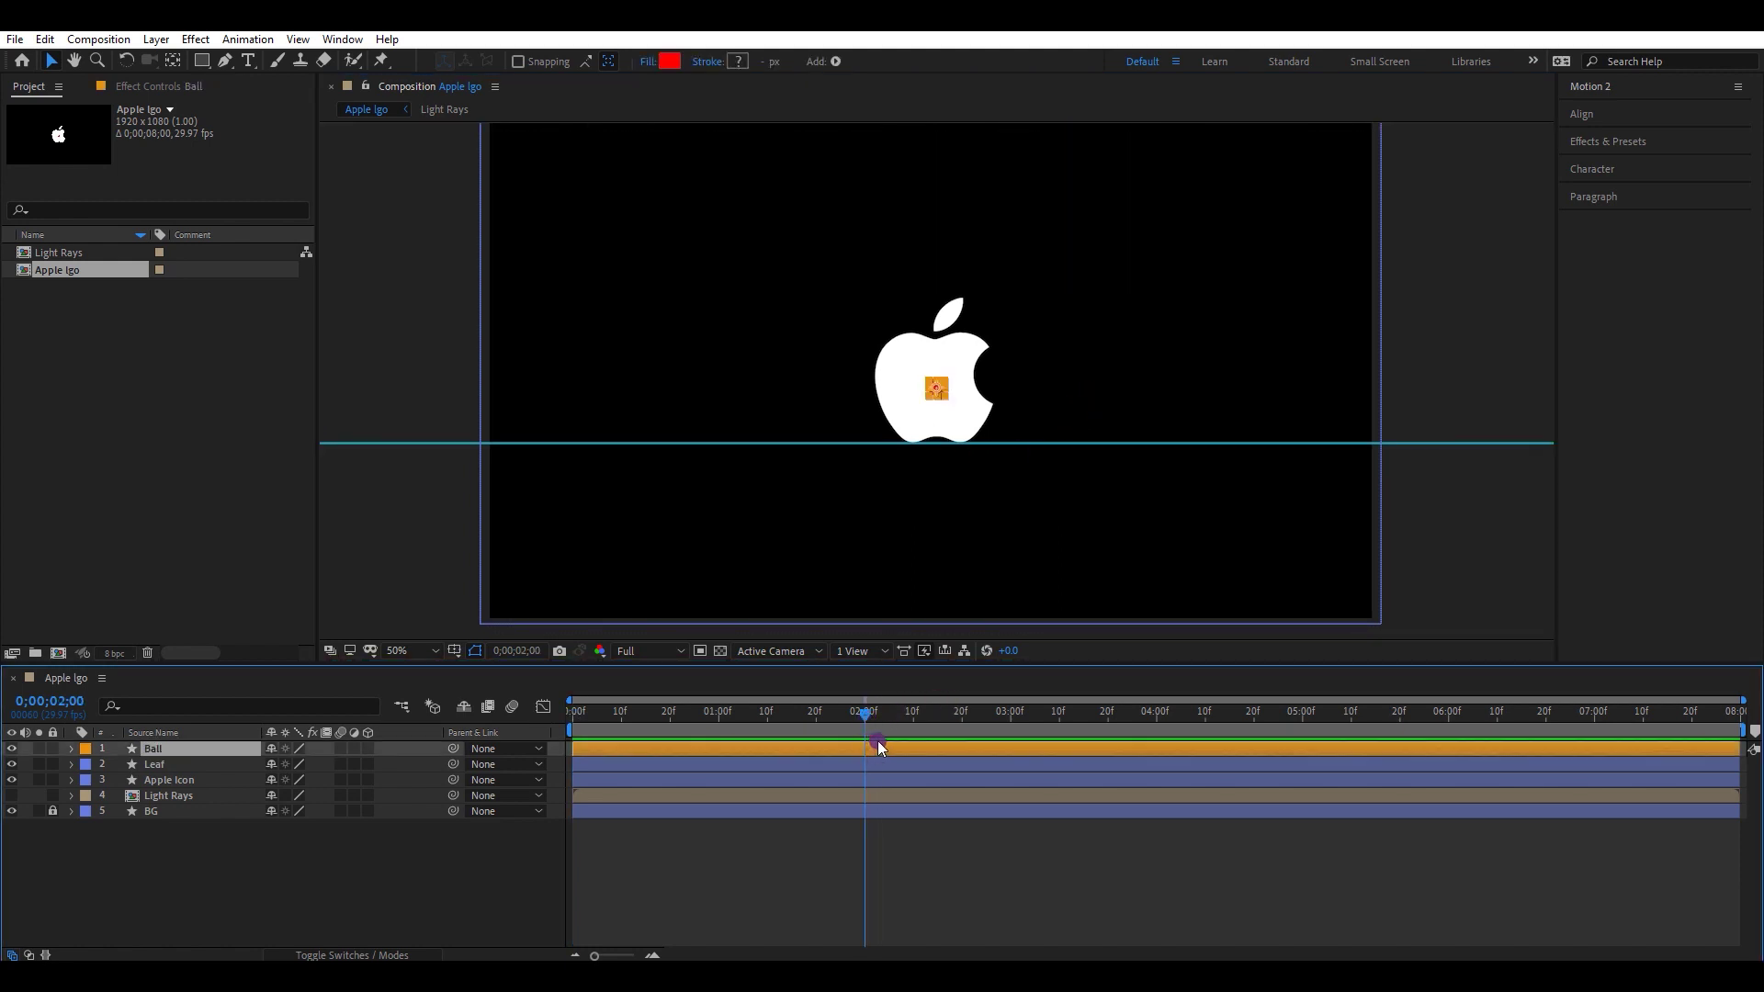
key("p")
left_click(118, 764)
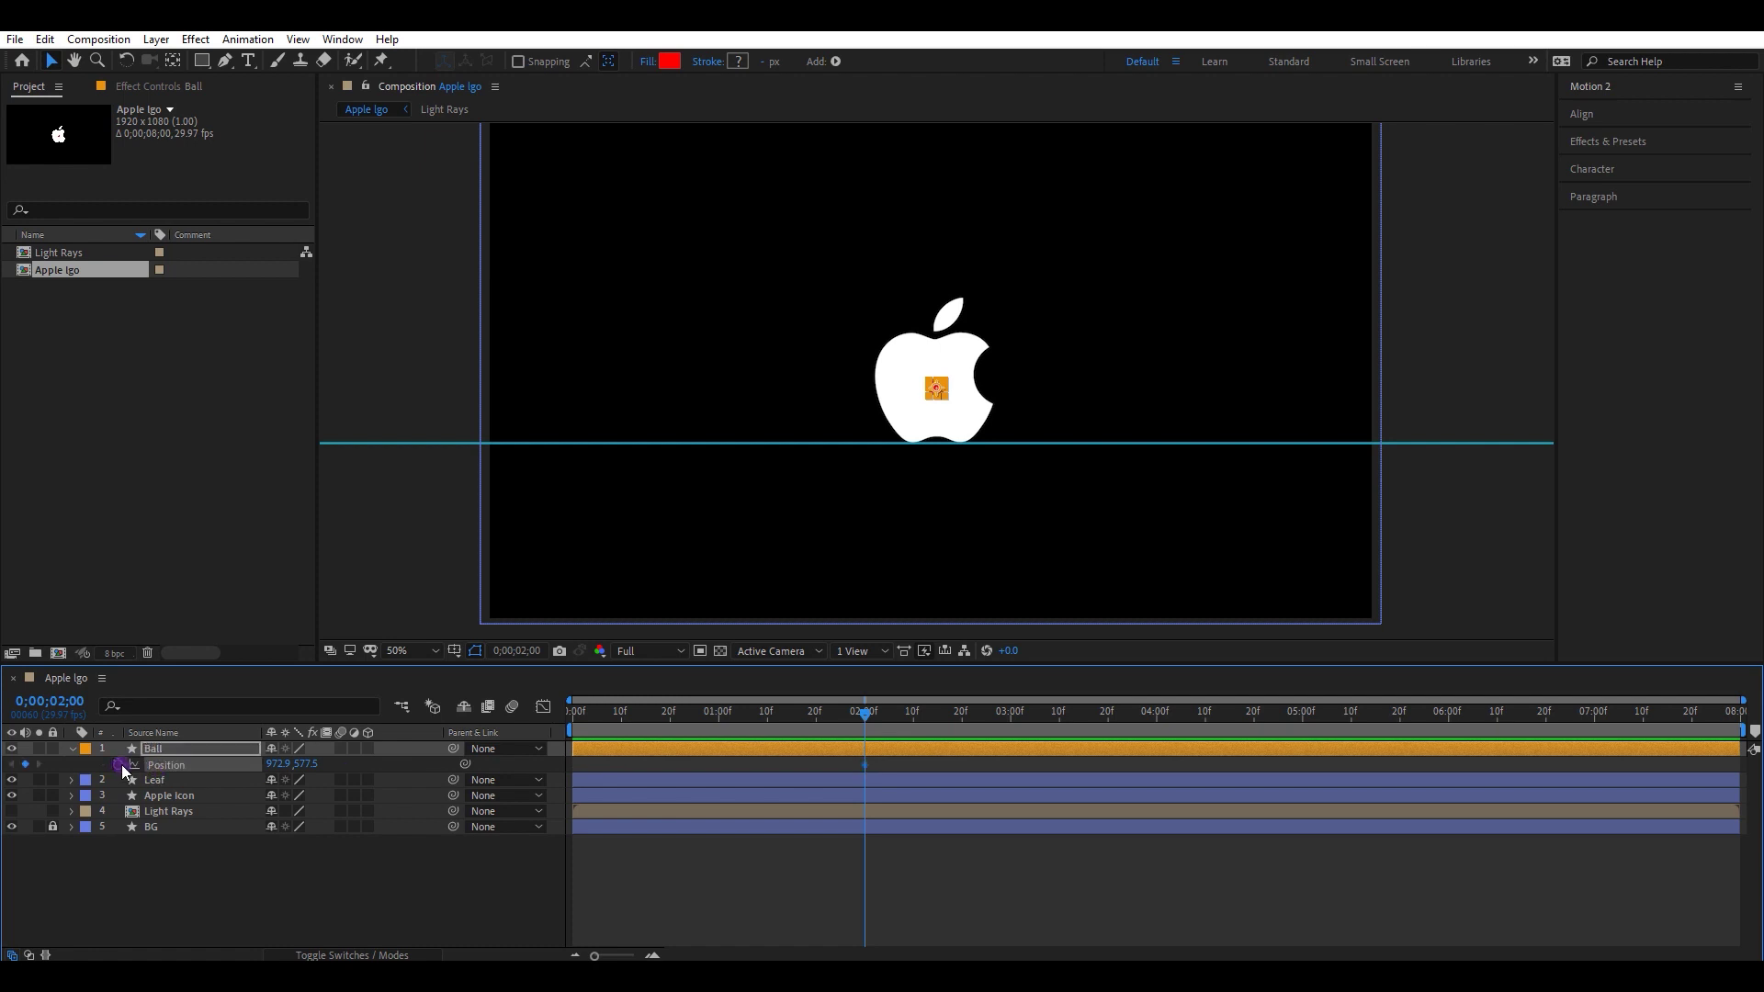
At 0;00;00;15, move the ball straight down below the apple to position 972.9, 917.5
left_click_drag(709, 713, 644, 727)
key("shift+Down")
key("shift+Down")
key("shift+Down")
key("shift+Down")
key("shift+Down")
key("shift+Down")
key("shift+Down")
key("shift+Down")
key("shift+Down")
key("shift+Down")
key("shift+Down")
key("shift+Down")
key("shift+Down")
key("shift+Down")
key("shift+Down")
key("shift+Down")
key("shift+Down")
key("shift+Down")
key("shift+Down")
key("shift+Down")
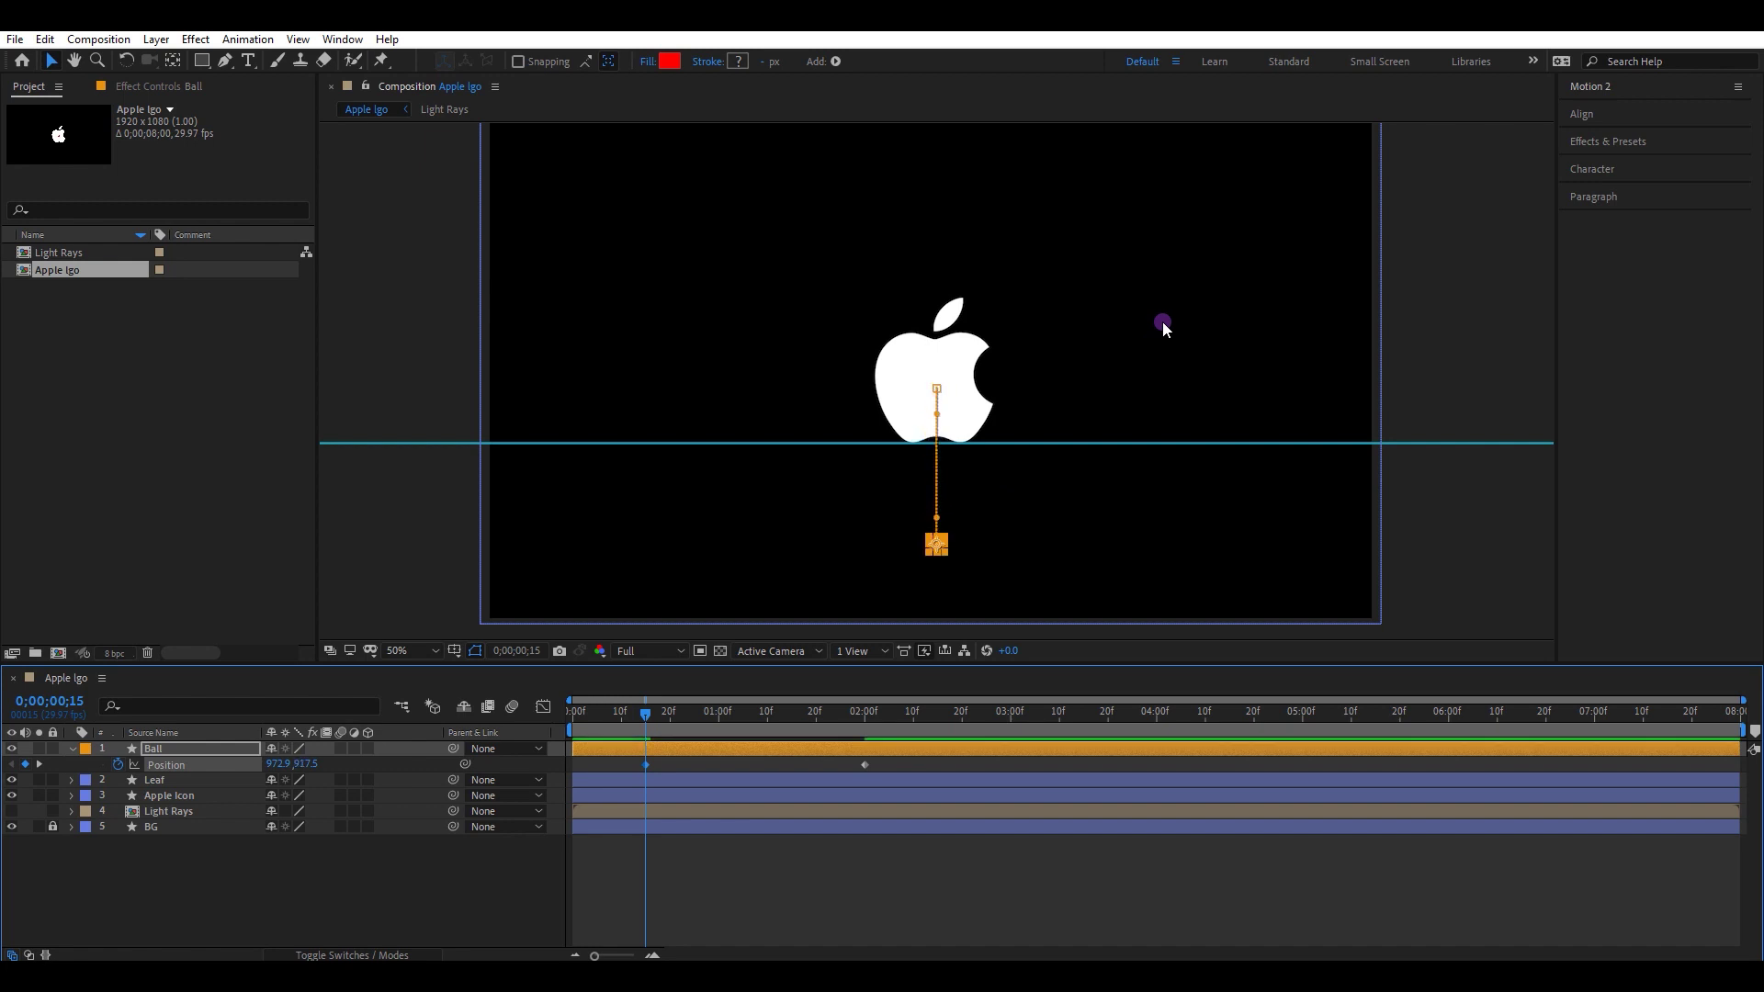
At 0;00;01;10, raise the ball above the leaf to about position 972.9, 170.6
left_click_drag(646, 720, 766, 721)
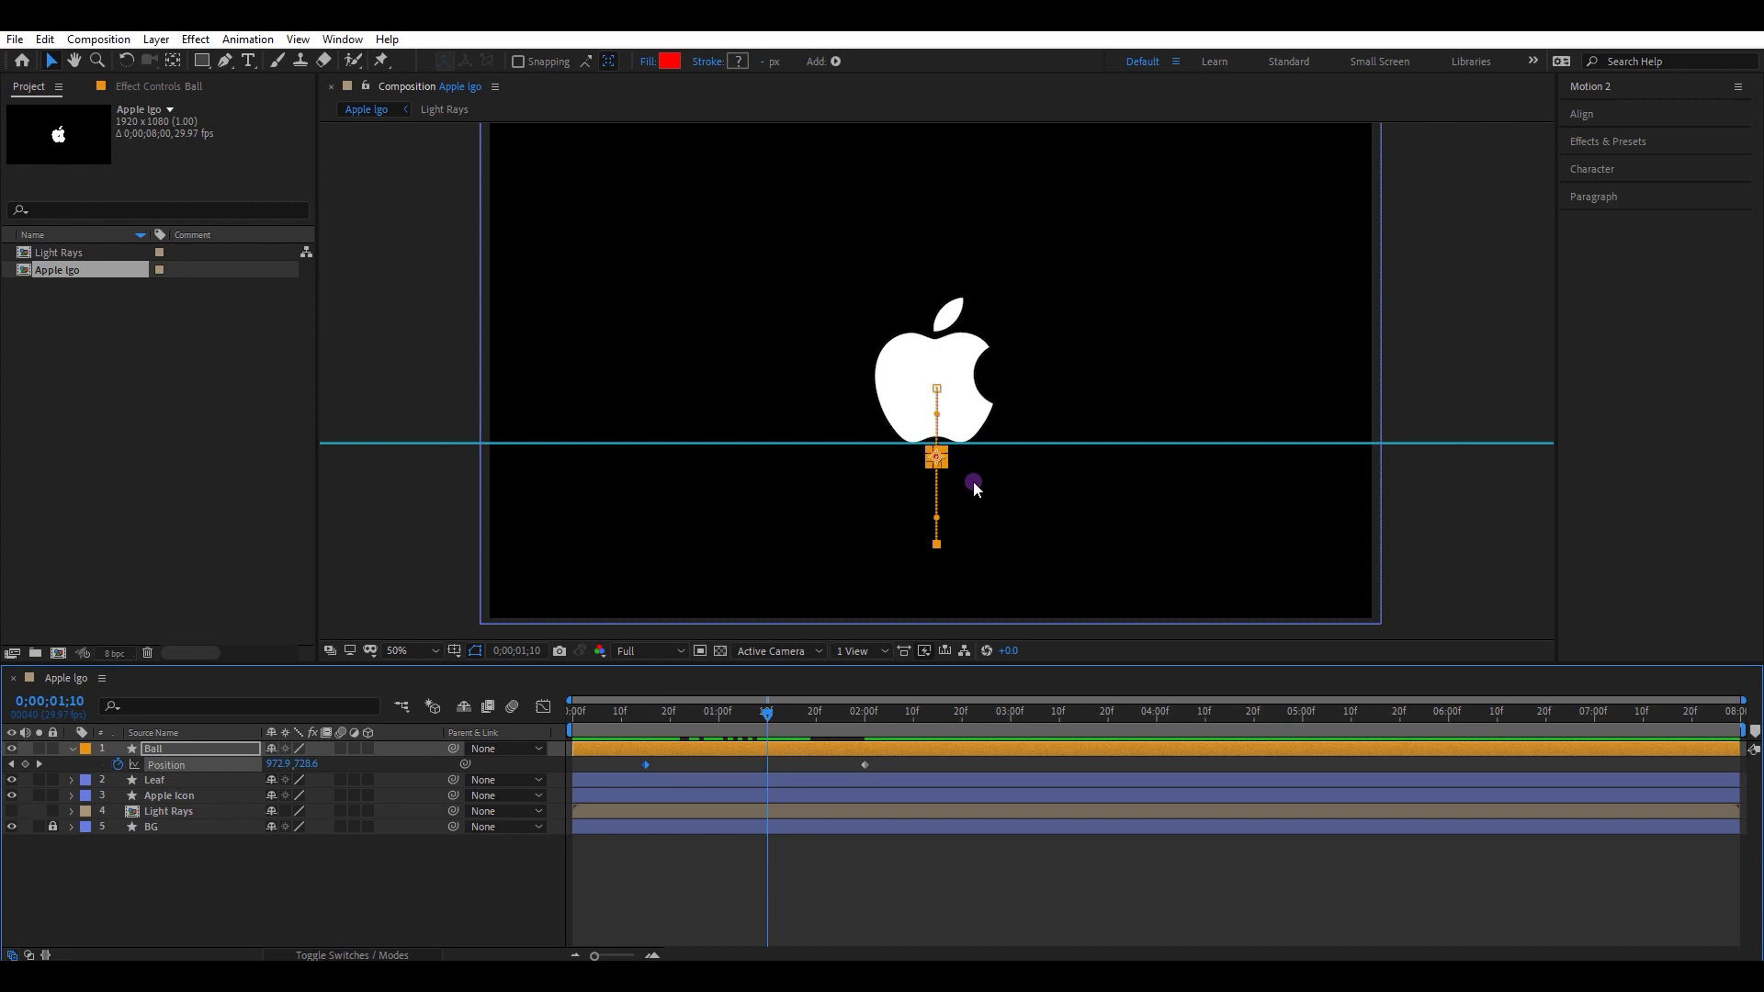
key("grave")
scroll(944, 539, "up", 2)
scroll(901, 741, "down", 1)
left_click_drag(887, 683, 918, 165)
scroll(918, 165, "down", 1)
key("space")
key("period")
key("v")
scroll(963, 294, "down", 1)
left_click(1001, 623)
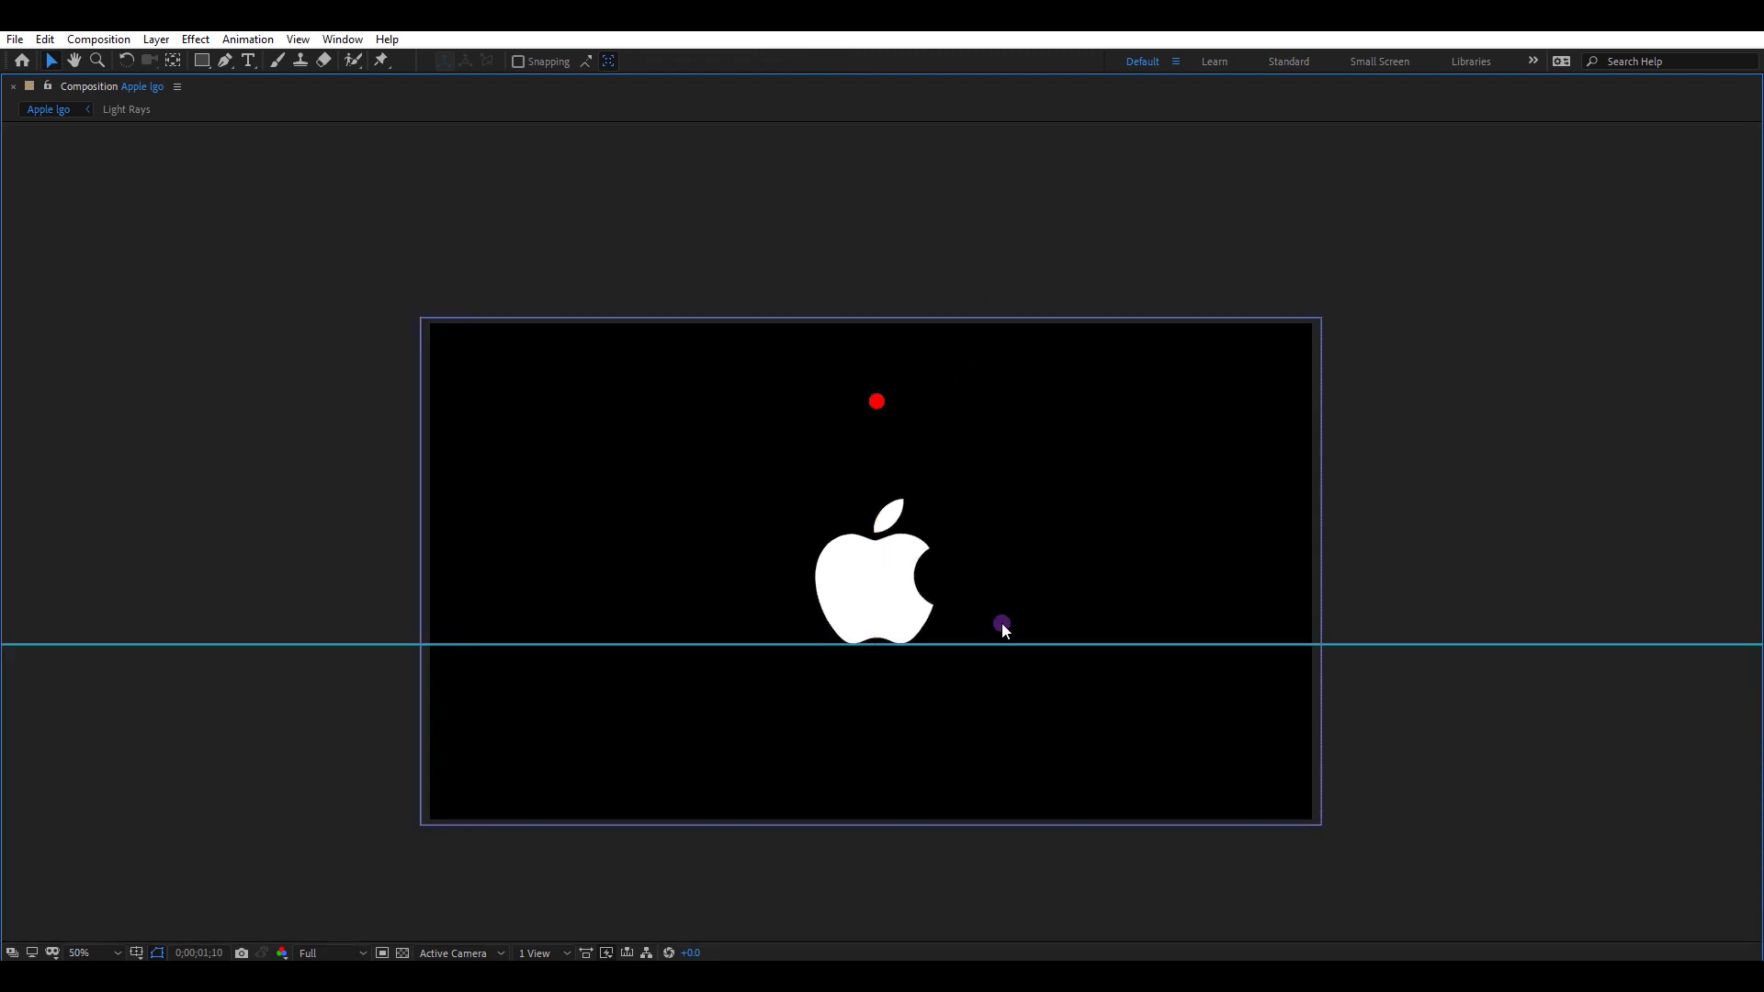
key("grave")
Convert the topmost point of the ball's motion path to a corner without handles, using the Pen tool
scroll(1036, 183, "up", 2)
key("space")
left_click_drag(1036, 183, 1022, 596)
left_click(893, 294)
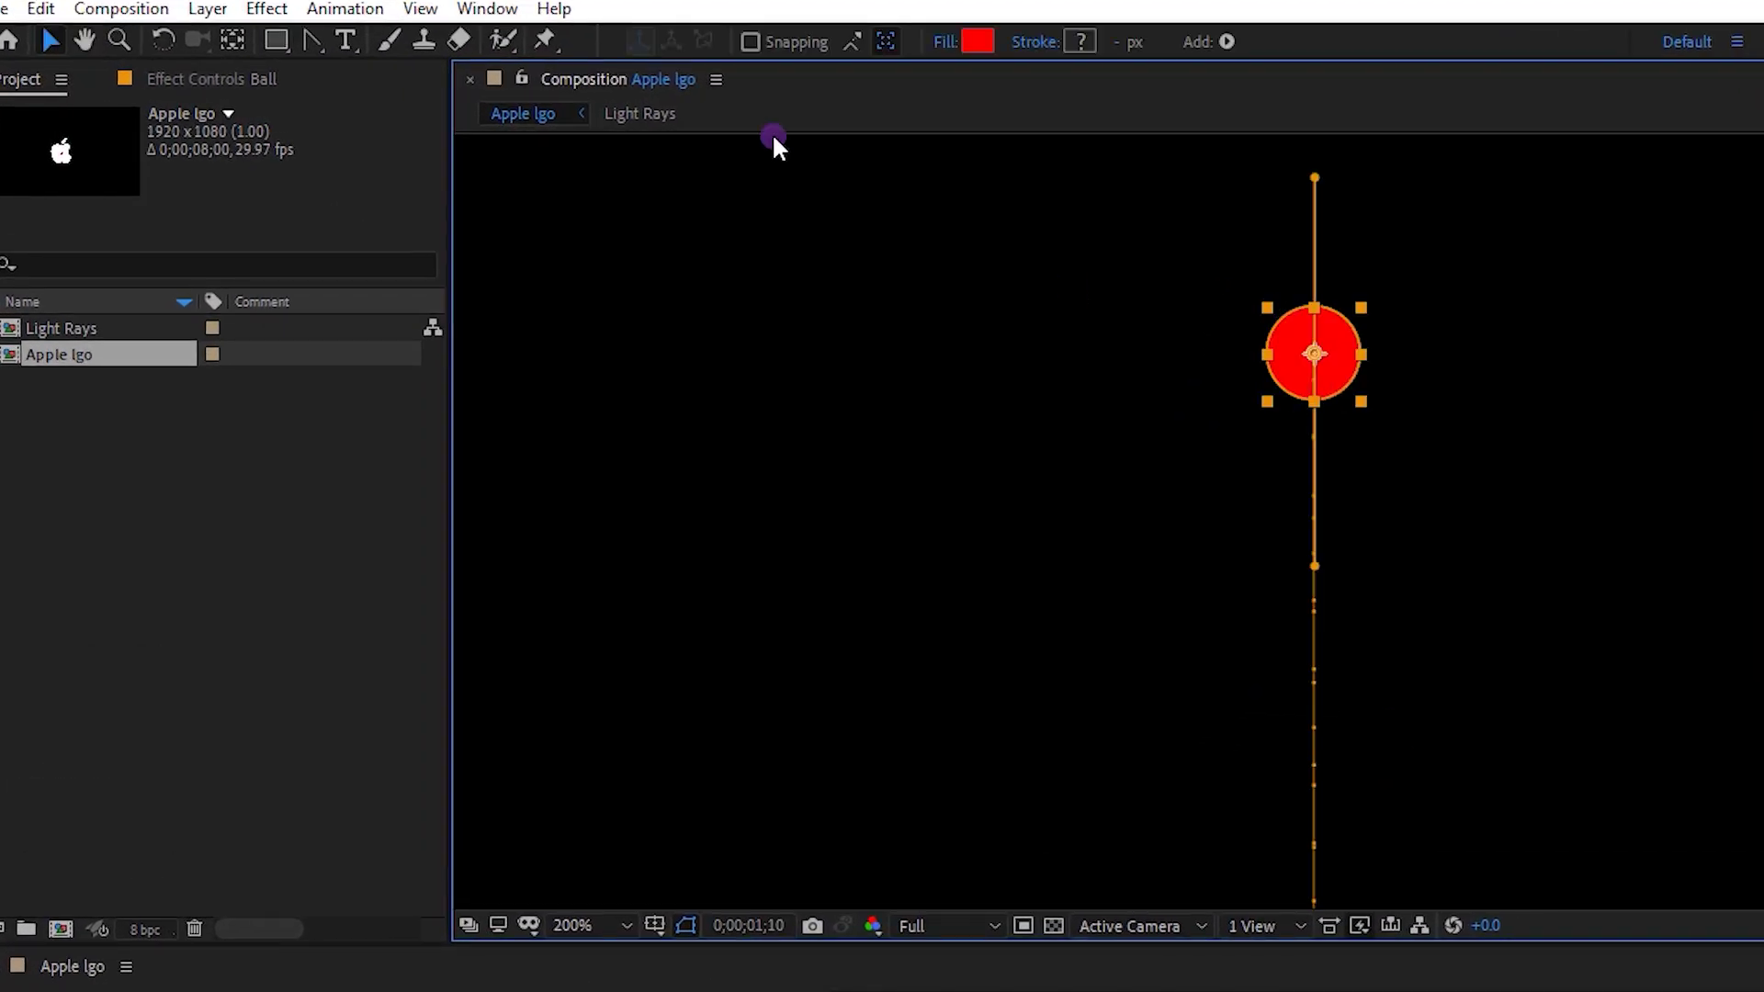
key("g")
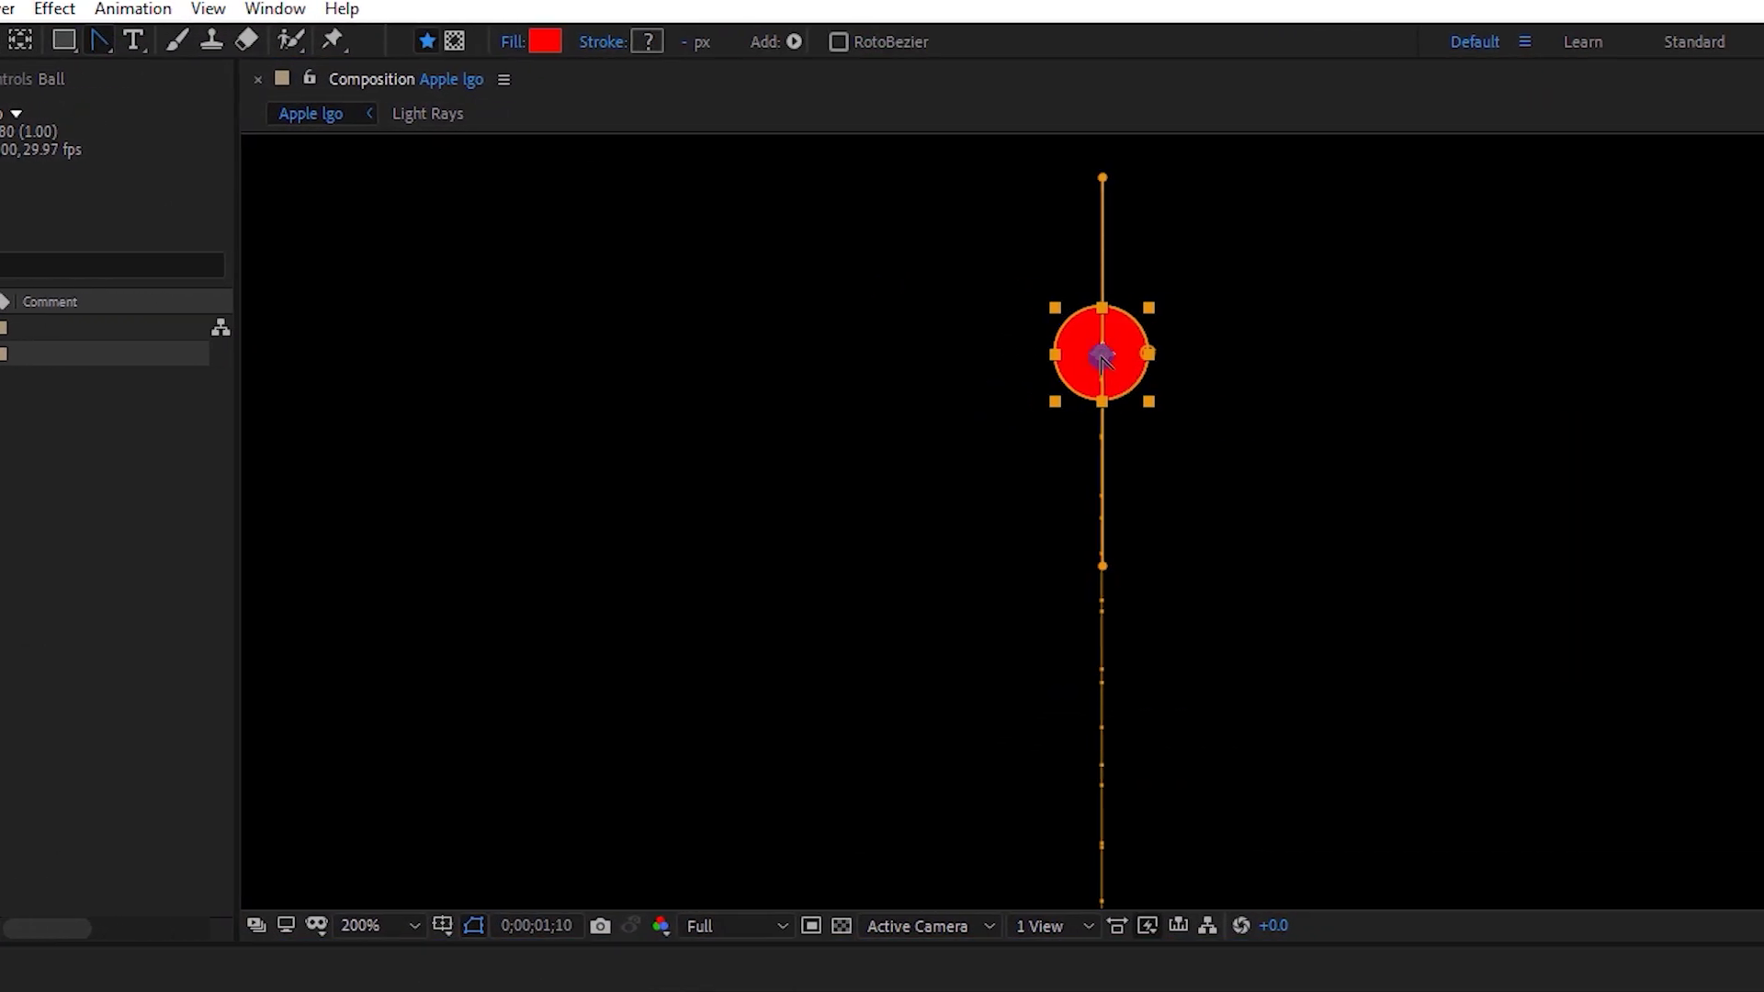
left_click(1117, 353)
left_click(1246, 372)
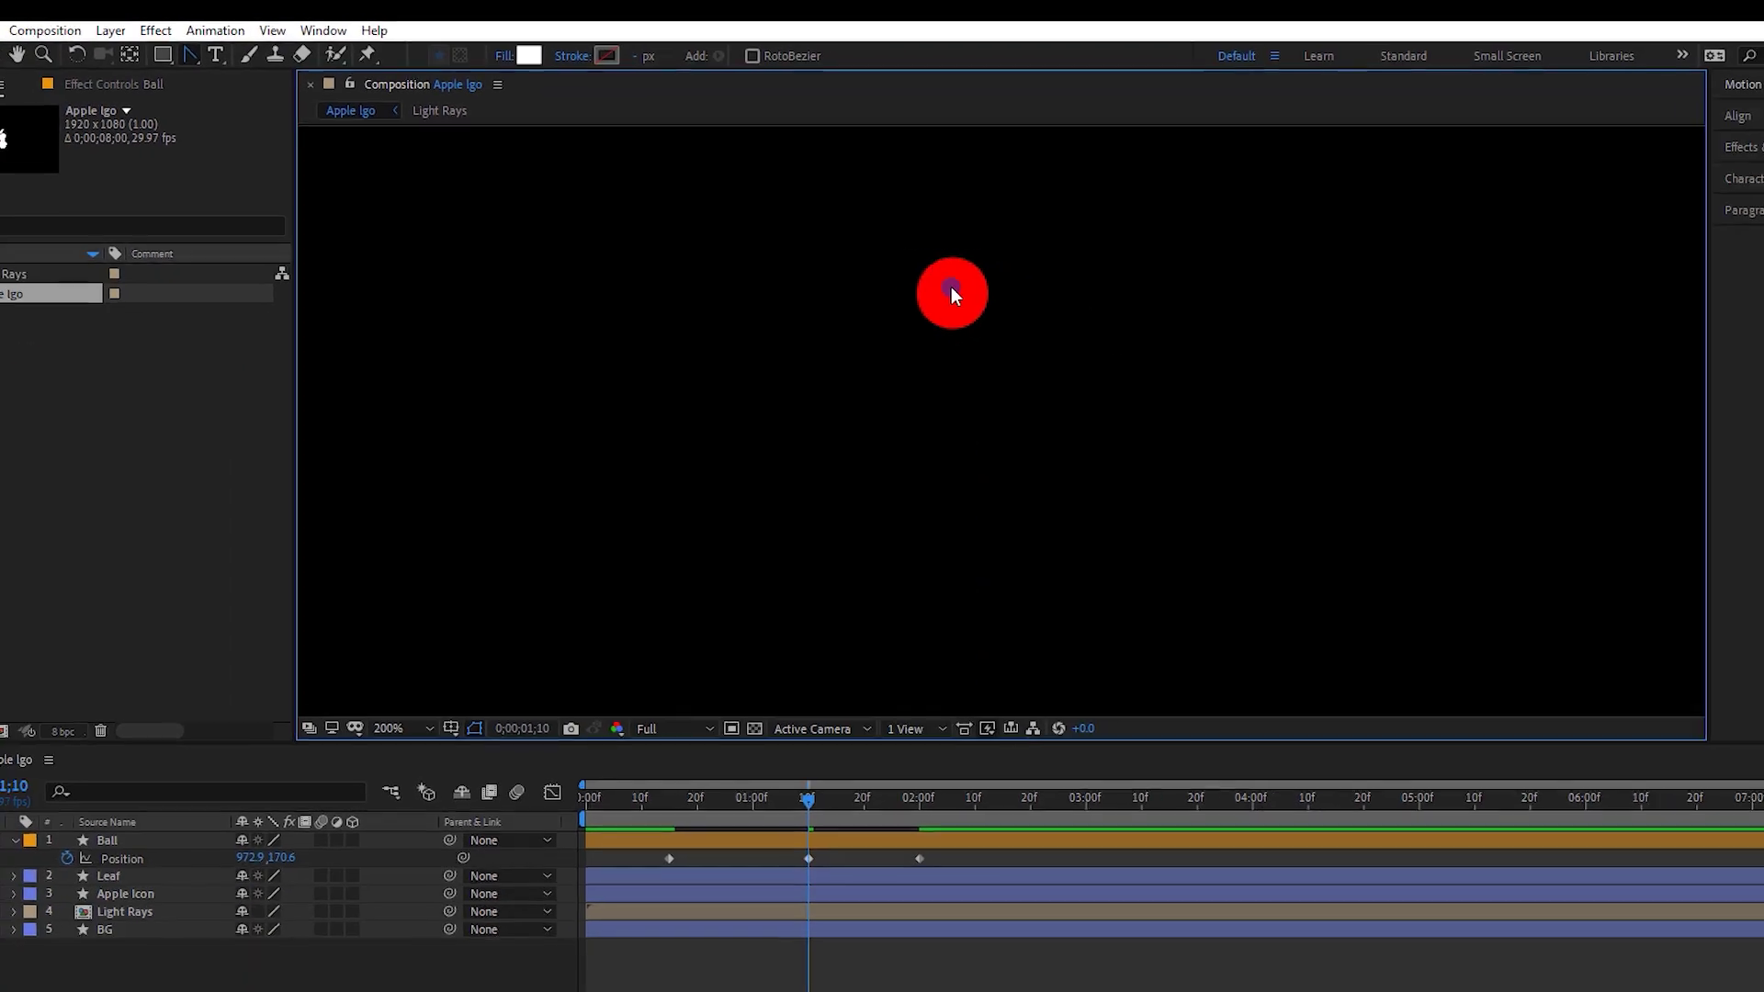
scroll(951, 286, "down", 1)
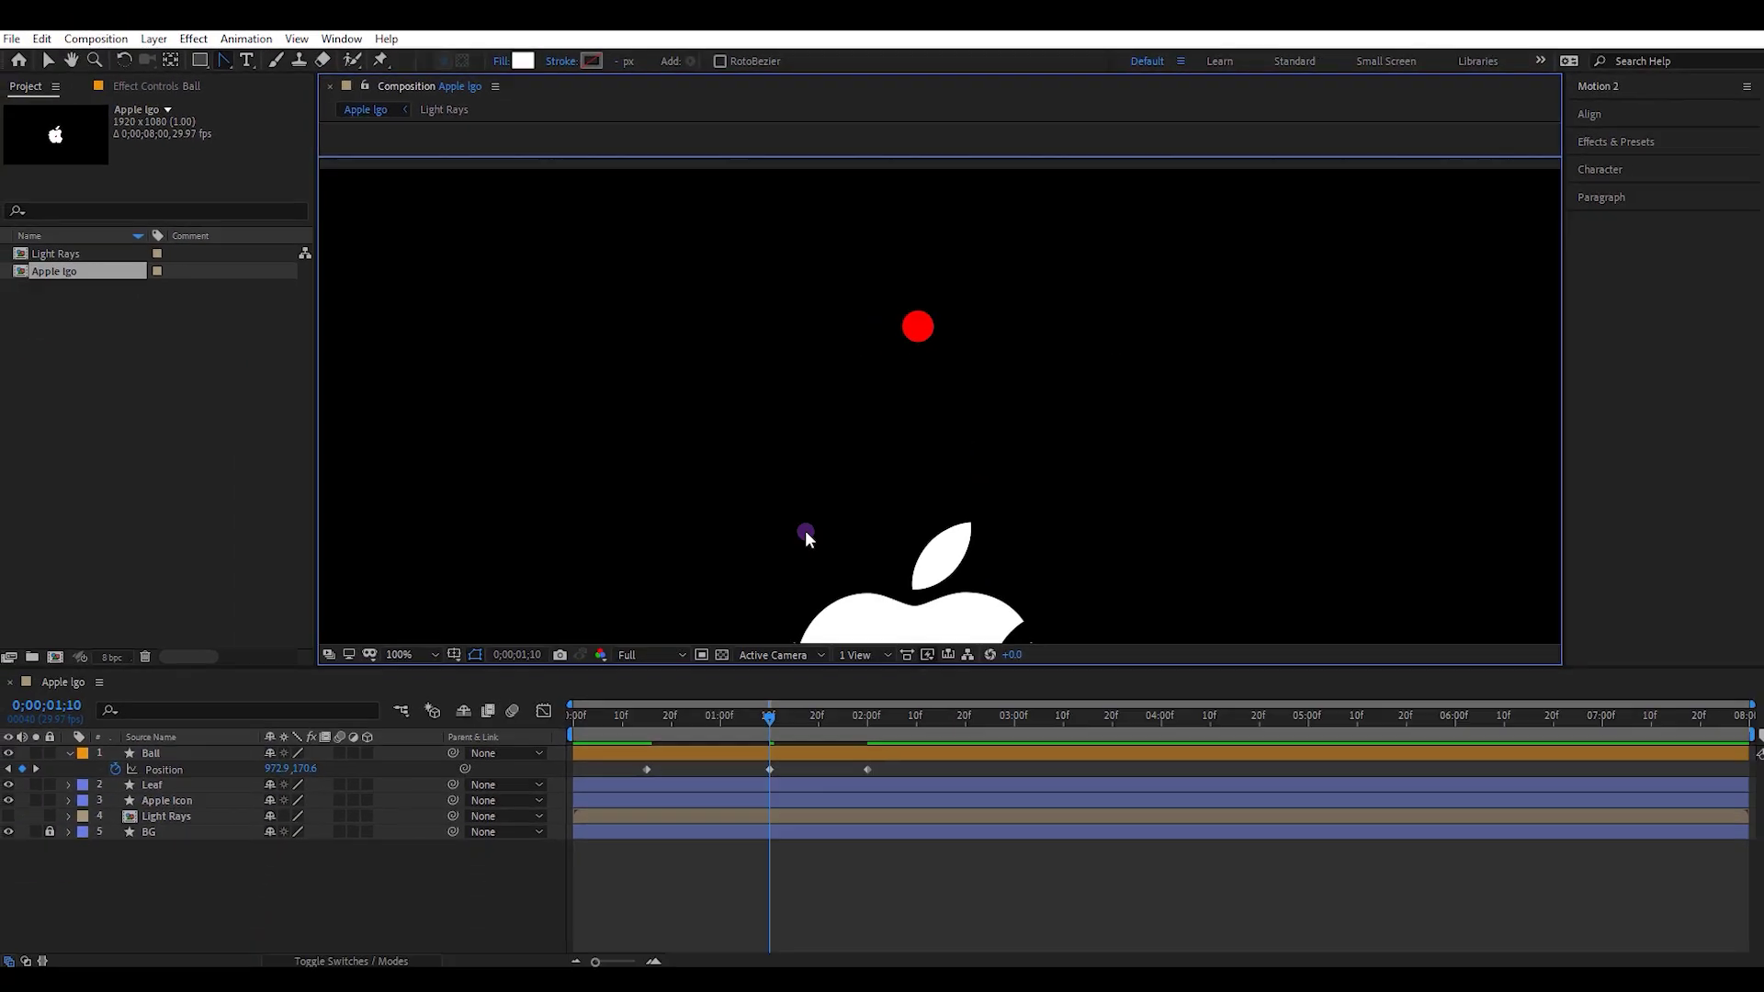
key("space")
left_click_drag(1197, 522, 1156, 410)
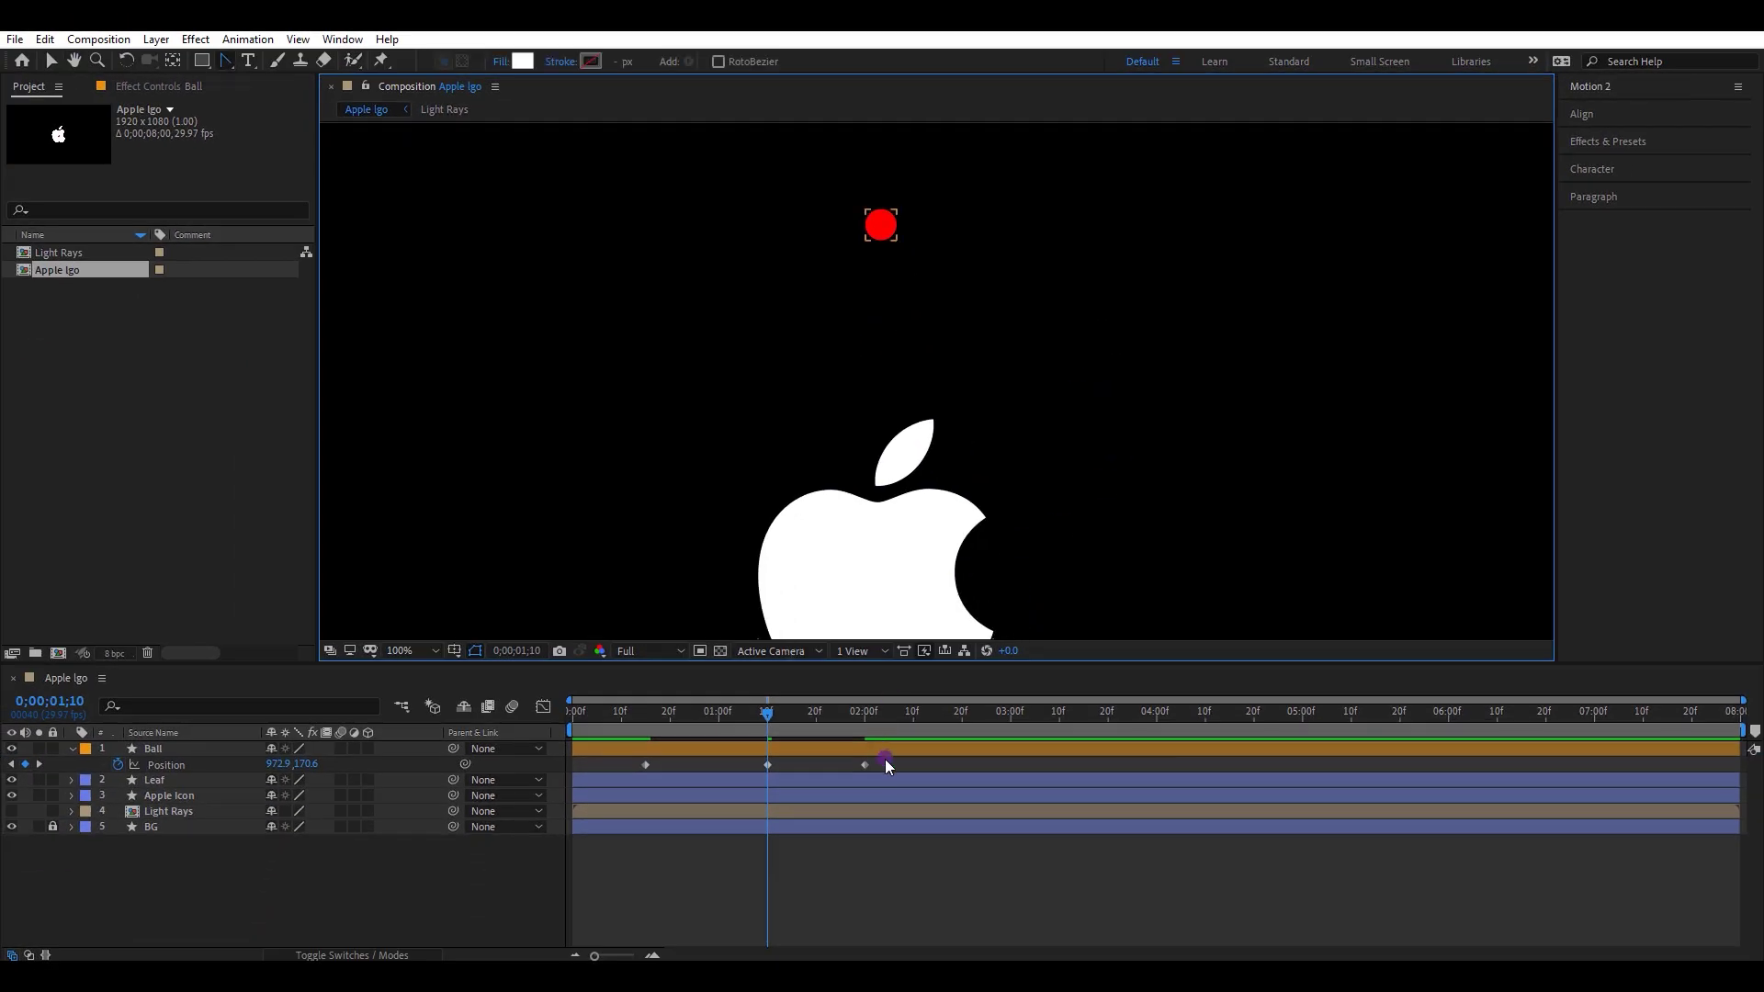
Apply Easy Ease to all three Position keyframes of the ball
left_click_drag(884, 759, 643, 768)
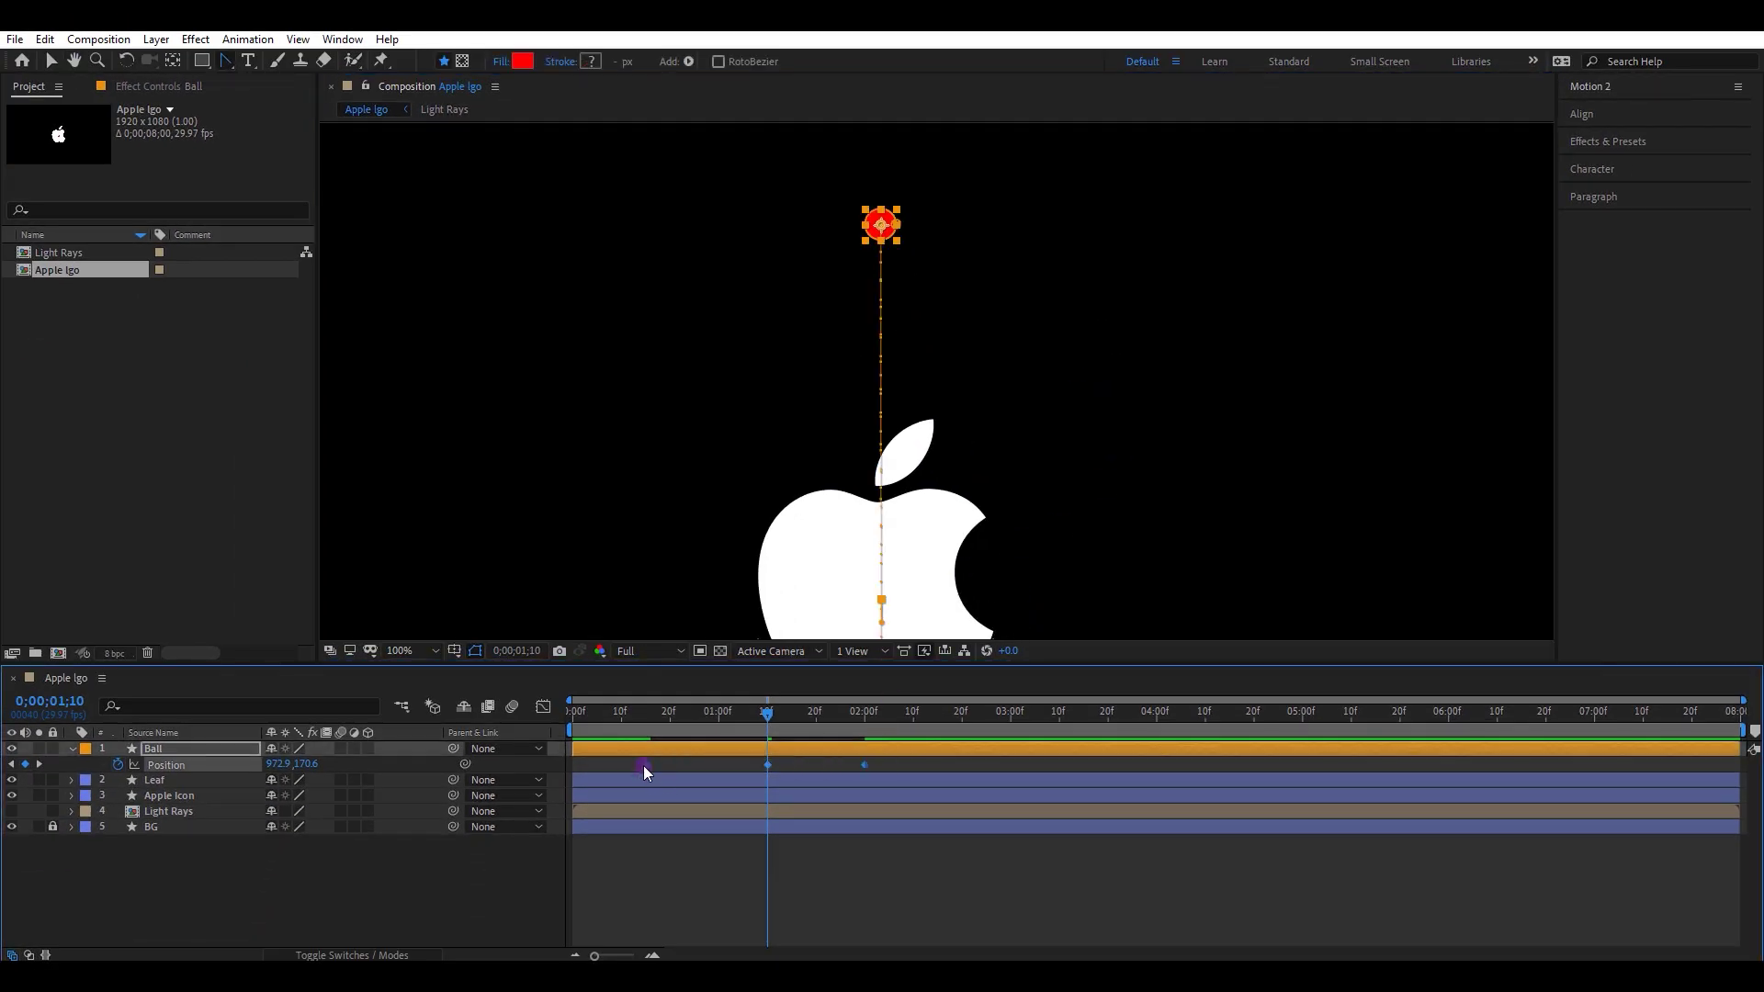
right_click(648, 764)
mouse_move(698, 752)
left_click(908, 812)
Reshape the ball's speed curve in the Graph Editor for a sharp rise and a slow peak around 0;00;01;10
scroll(961, 460, "down", 2)
left_click(543, 709)
mouse_move(795, 890)
left_mouse_down()
mouse_move(740, 917)
mouse_move(711, 907)
mouse_move(806, 908)
left_mouse_up()
Limit the work area to the ball's bounce, starting at 0;00;00;12, and preview the animation
left_click(918, 714)
key("n")
left_click(631, 713)
key("b")
key("space")
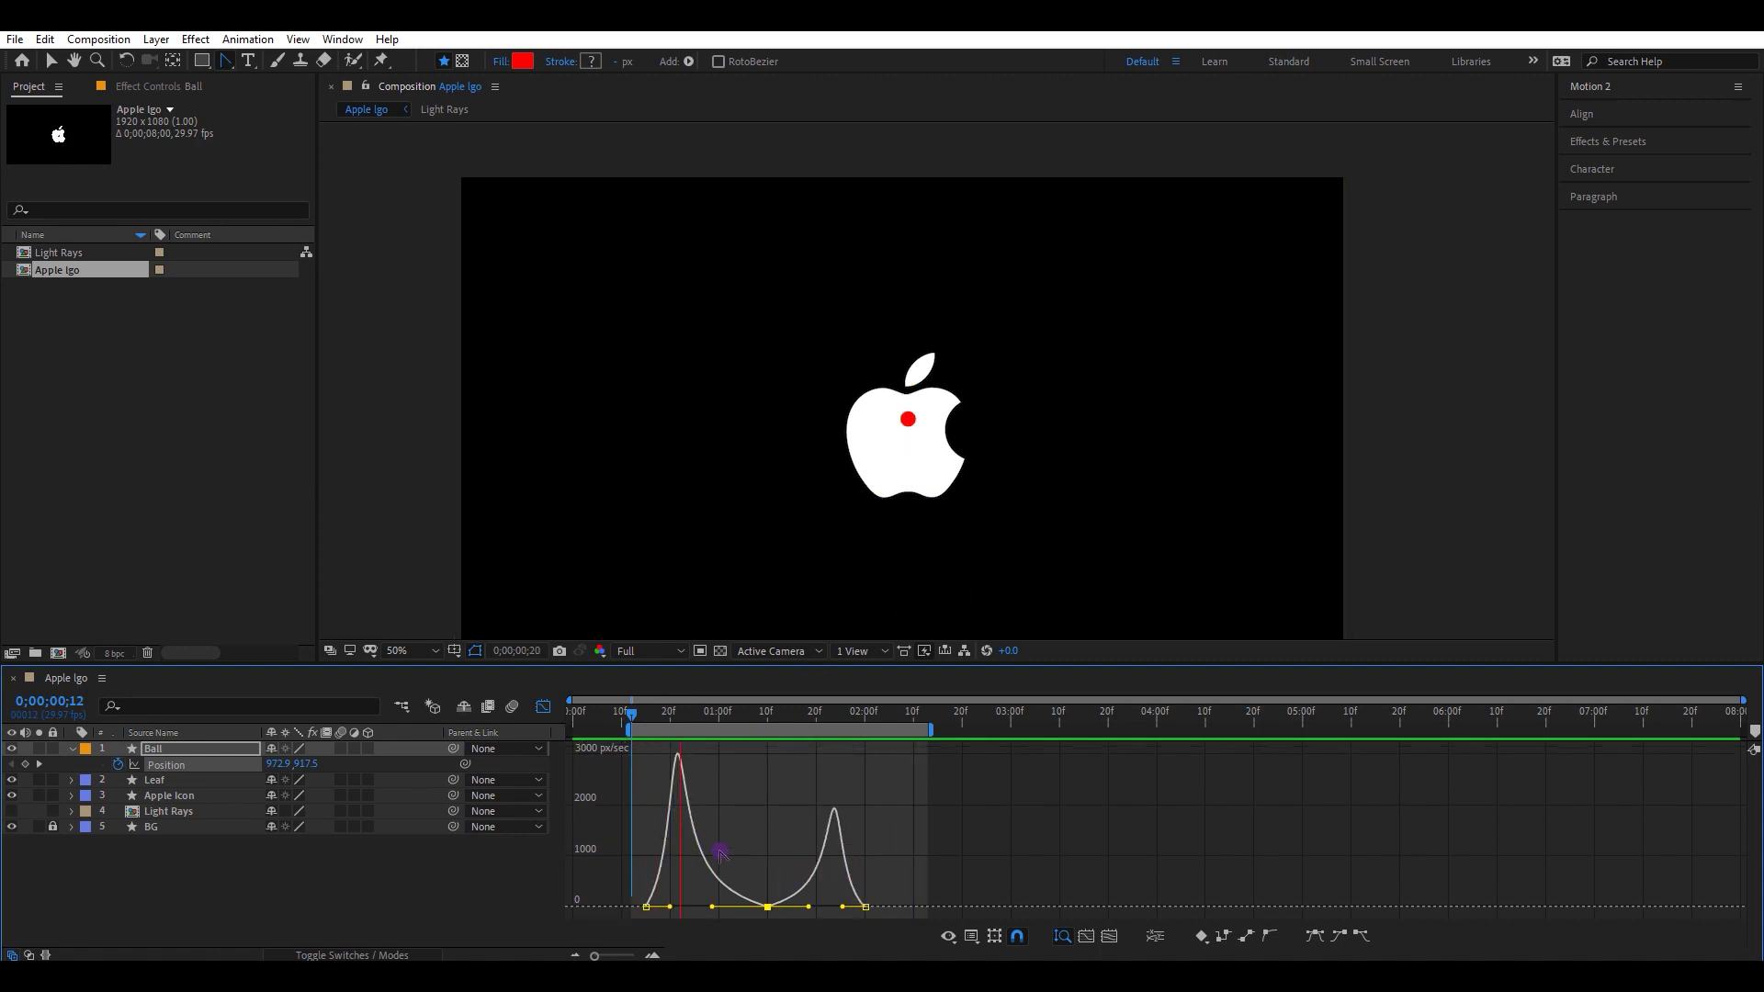
key("space")
Return to the layer bars, shift the ball's last Position keyframe about two frames earlier, and preview the motion
left_click(543, 706)
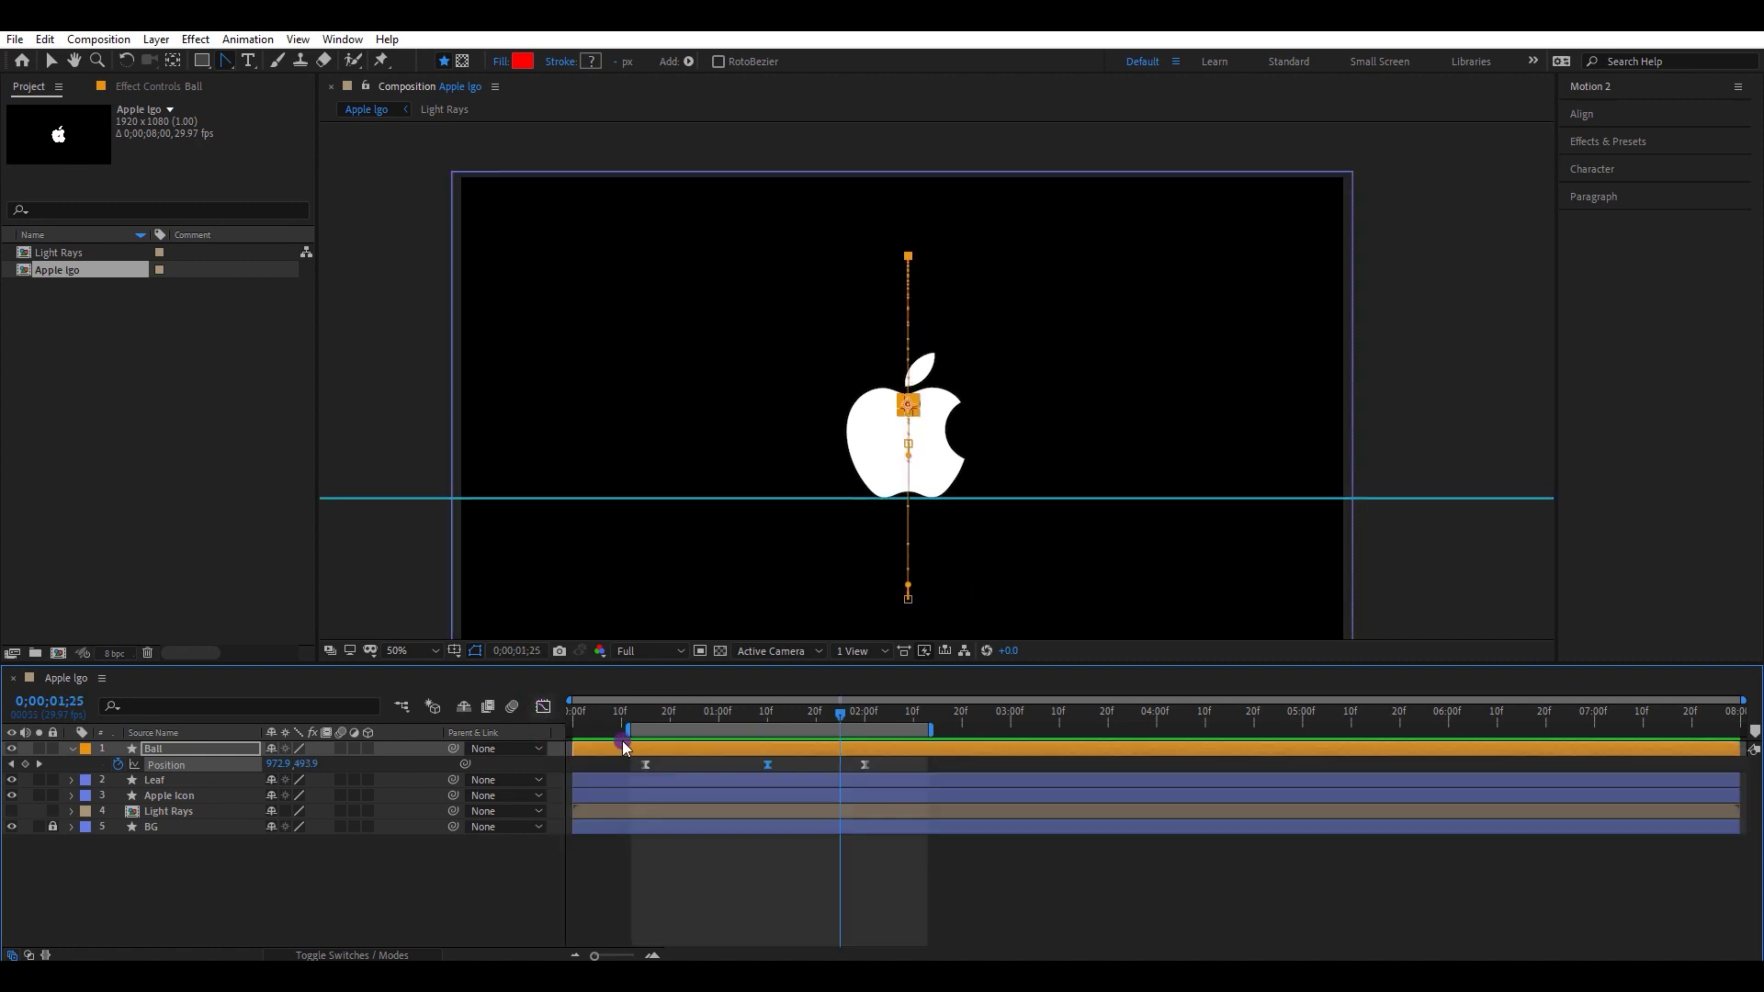
left_click_drag(863, 765, 853, 768)
key("space")
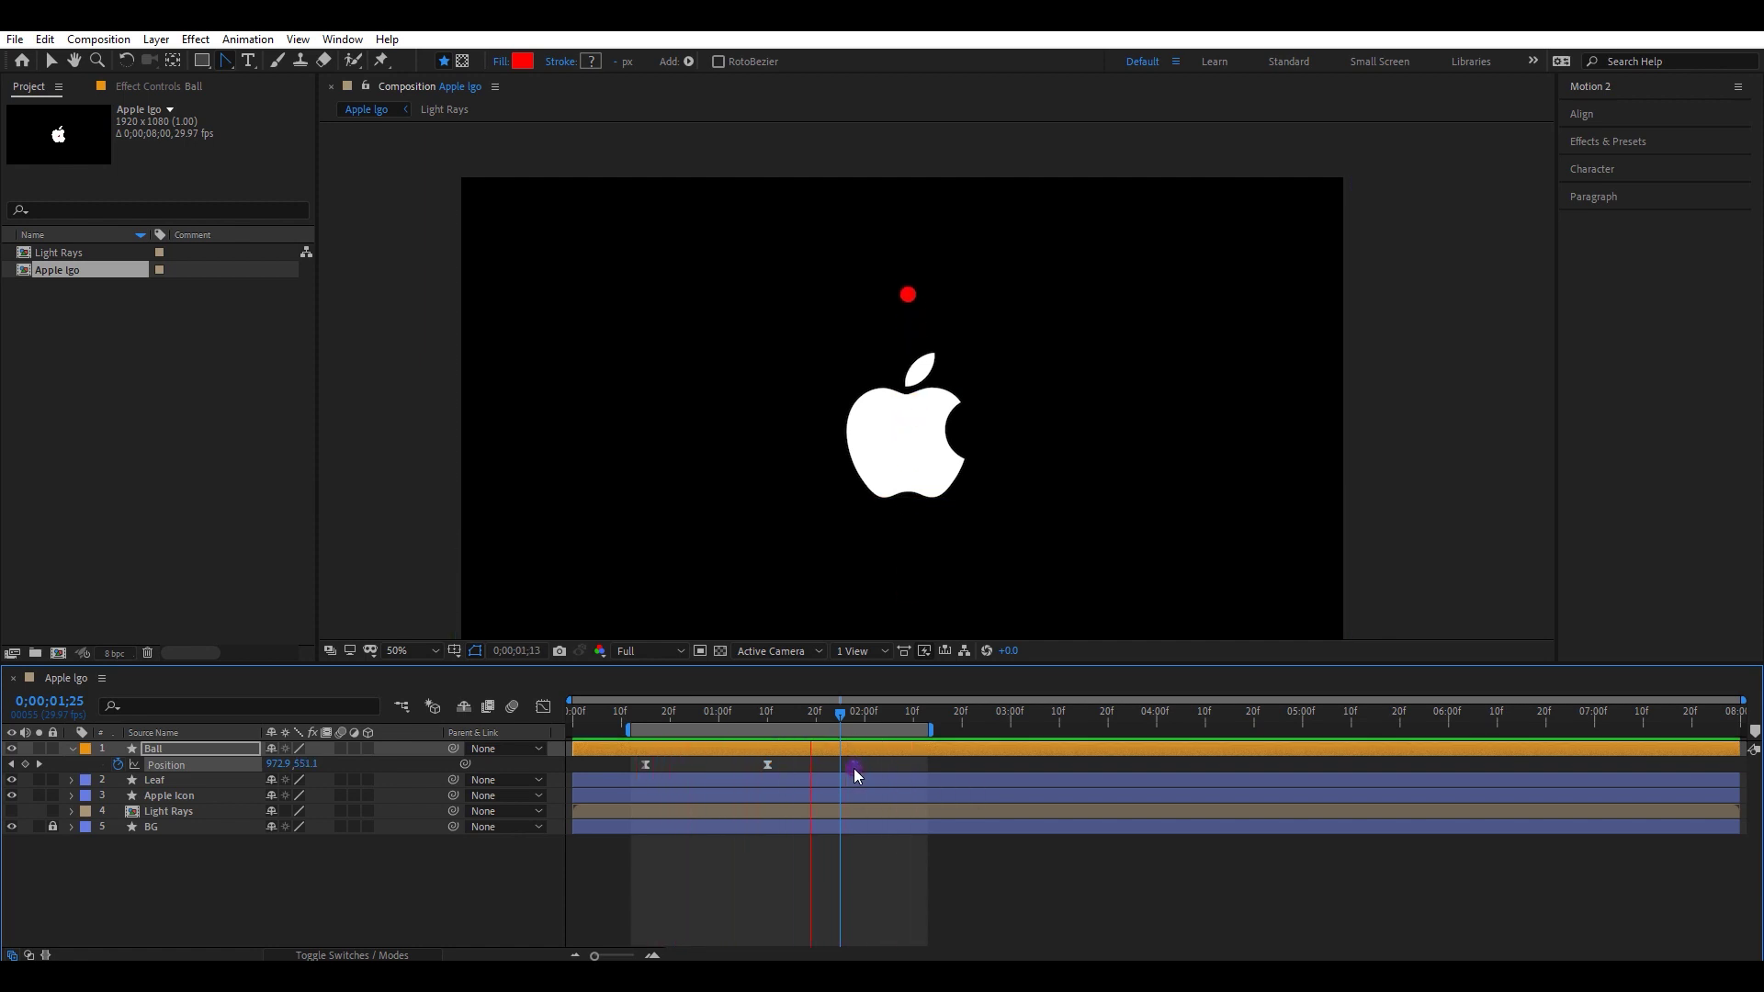
key("space")
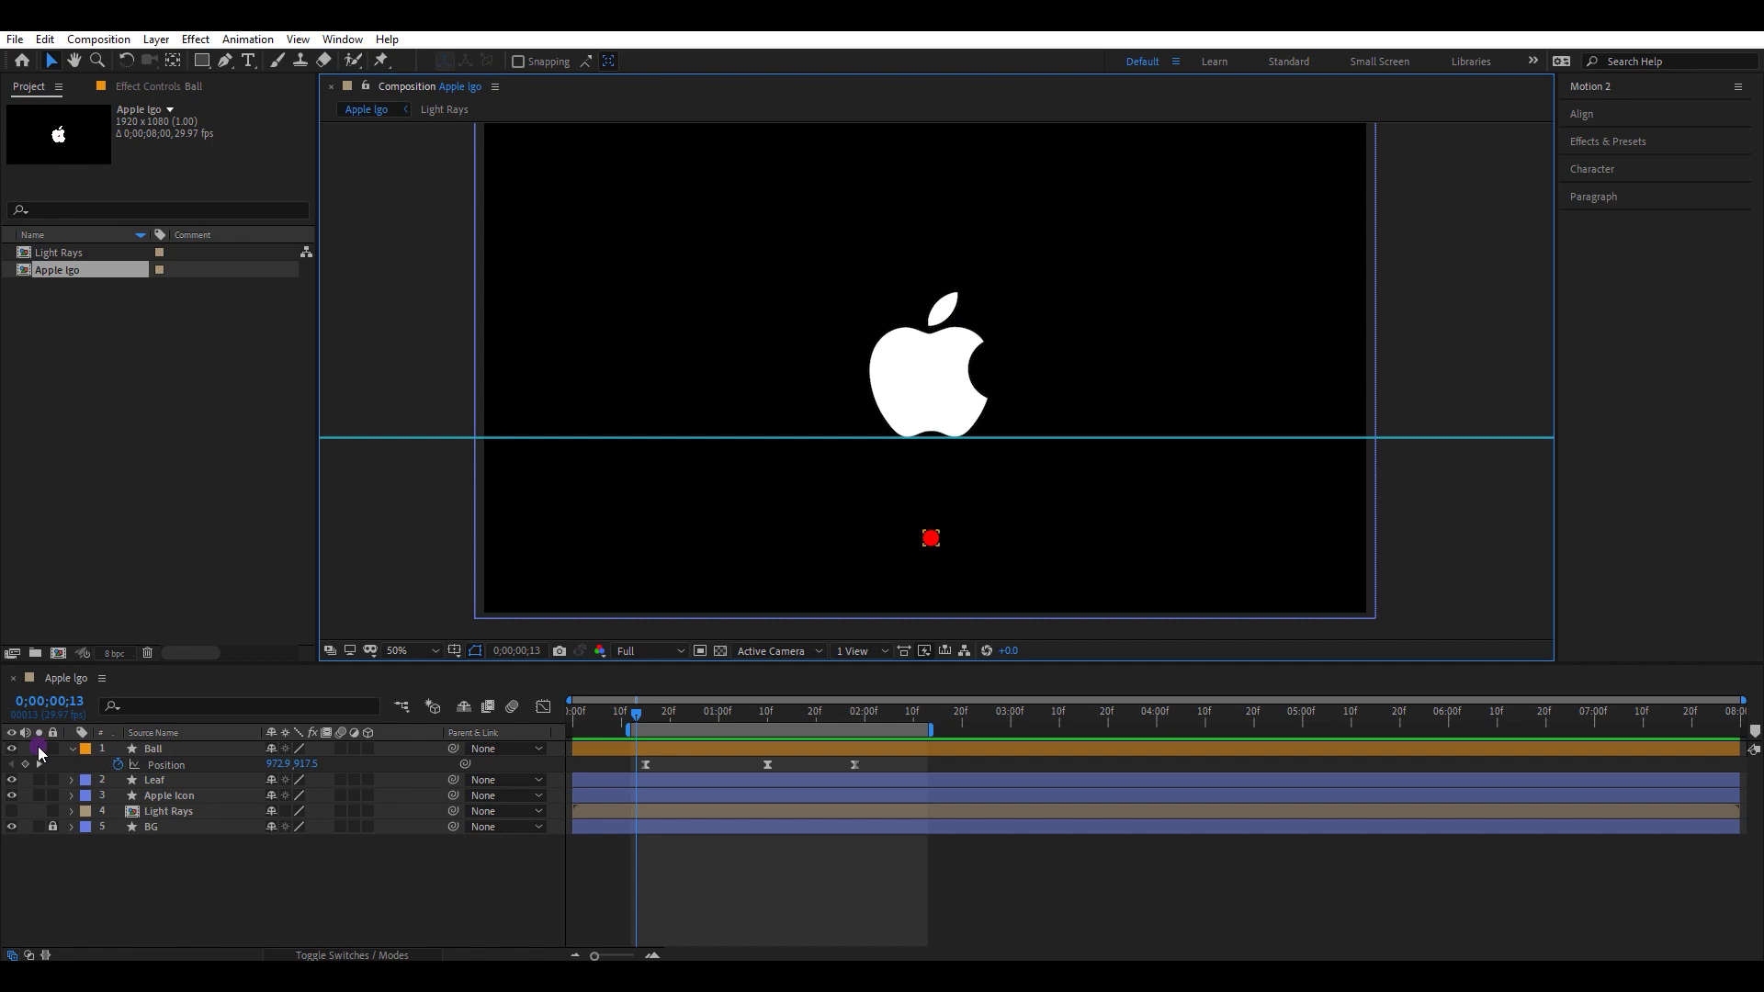
Solo the Ball layer and add Path keyframes to its shape at 0;00;03;00 and about 0;00;03;24
left_click(39, 751)
left_click_drag(989, 717, 1013, 725)
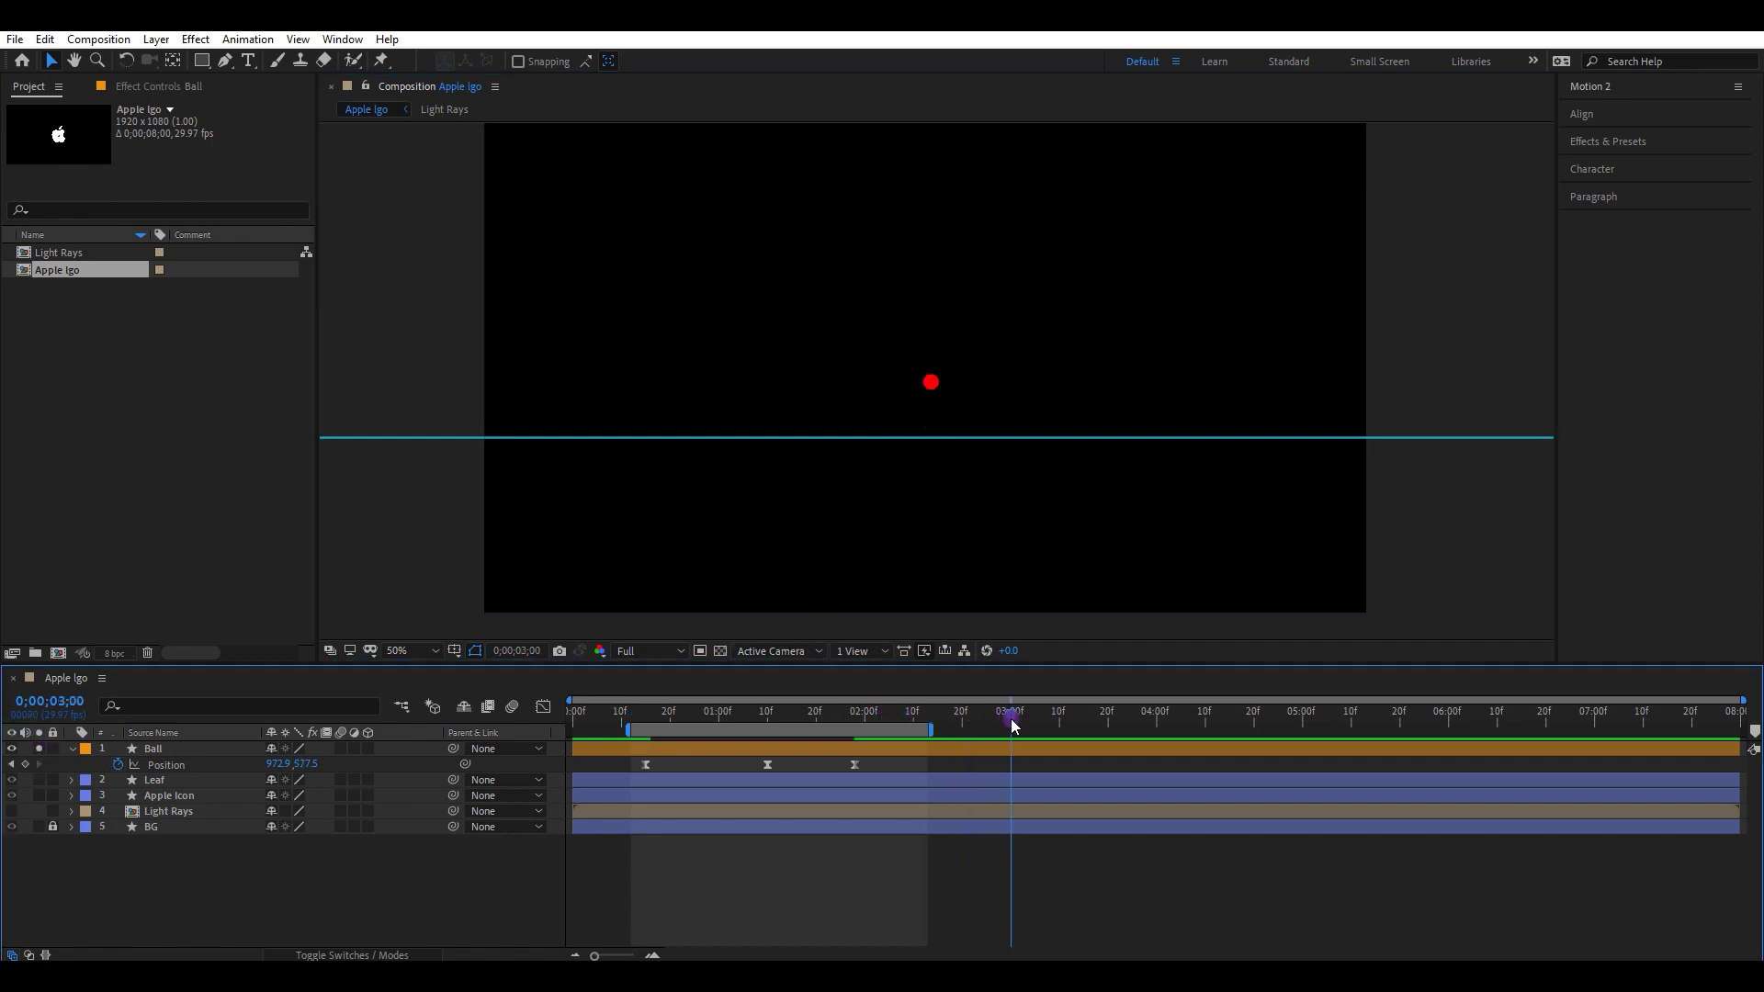
left_click(182, 749)
left_click(193, 707)
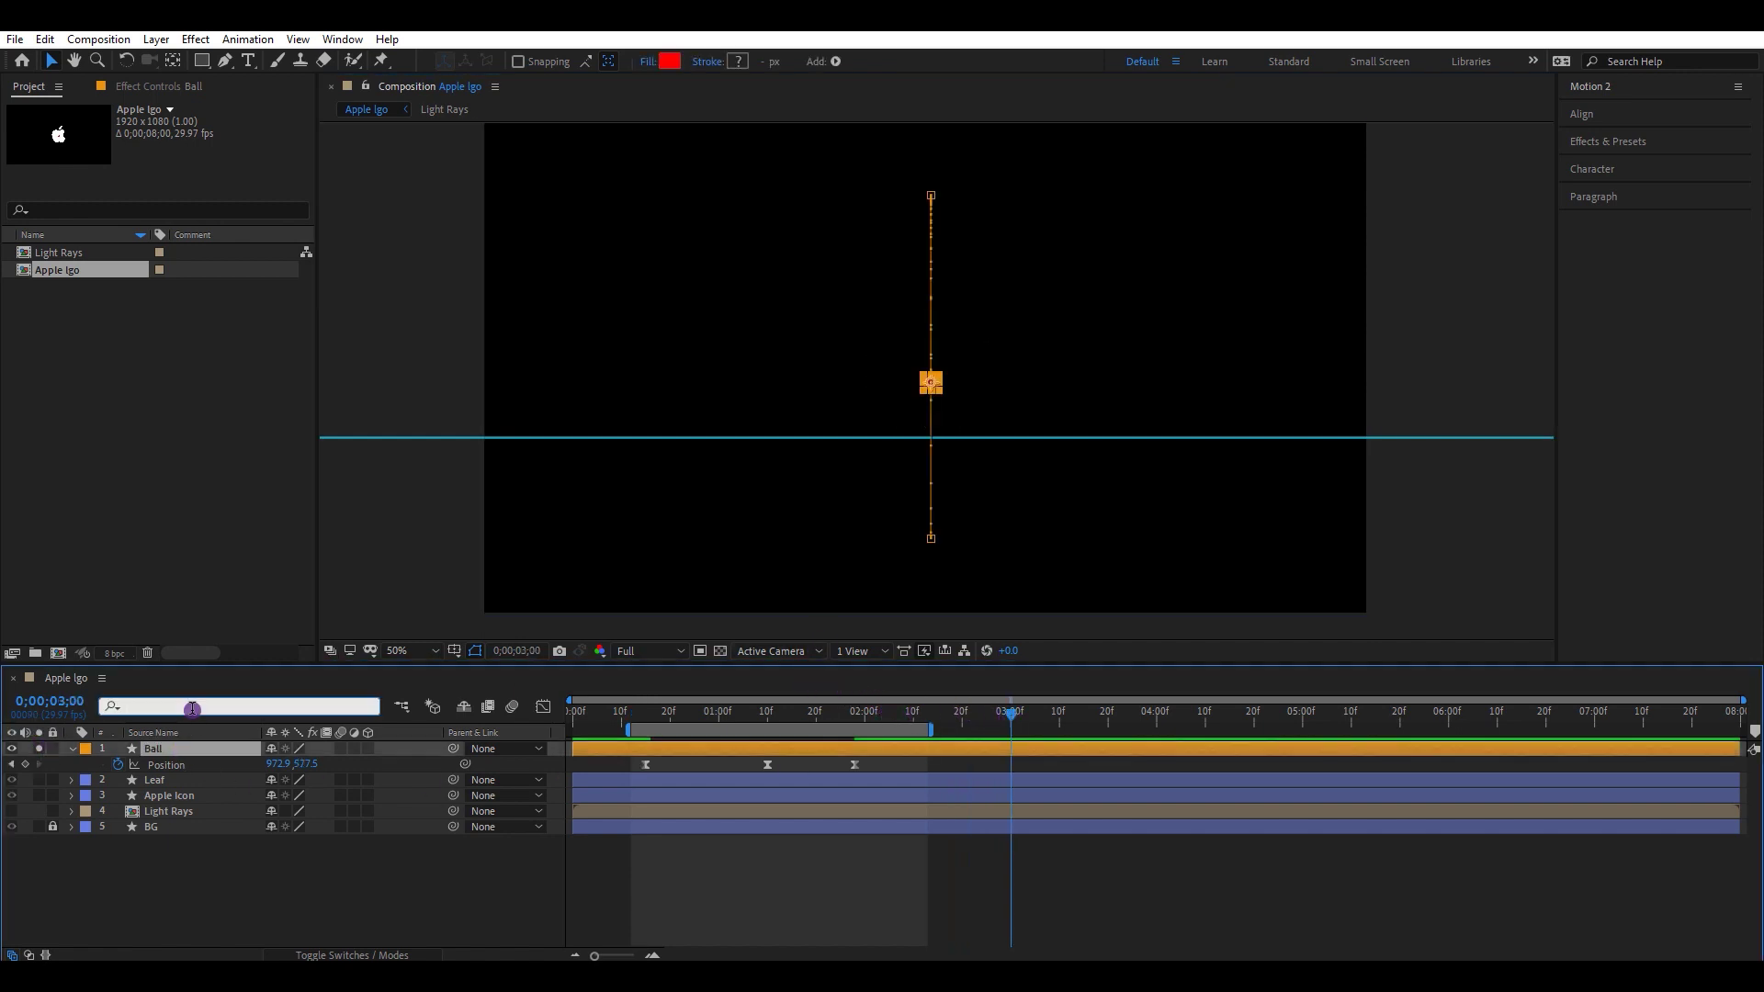
type("path")
left_click(150, 812)
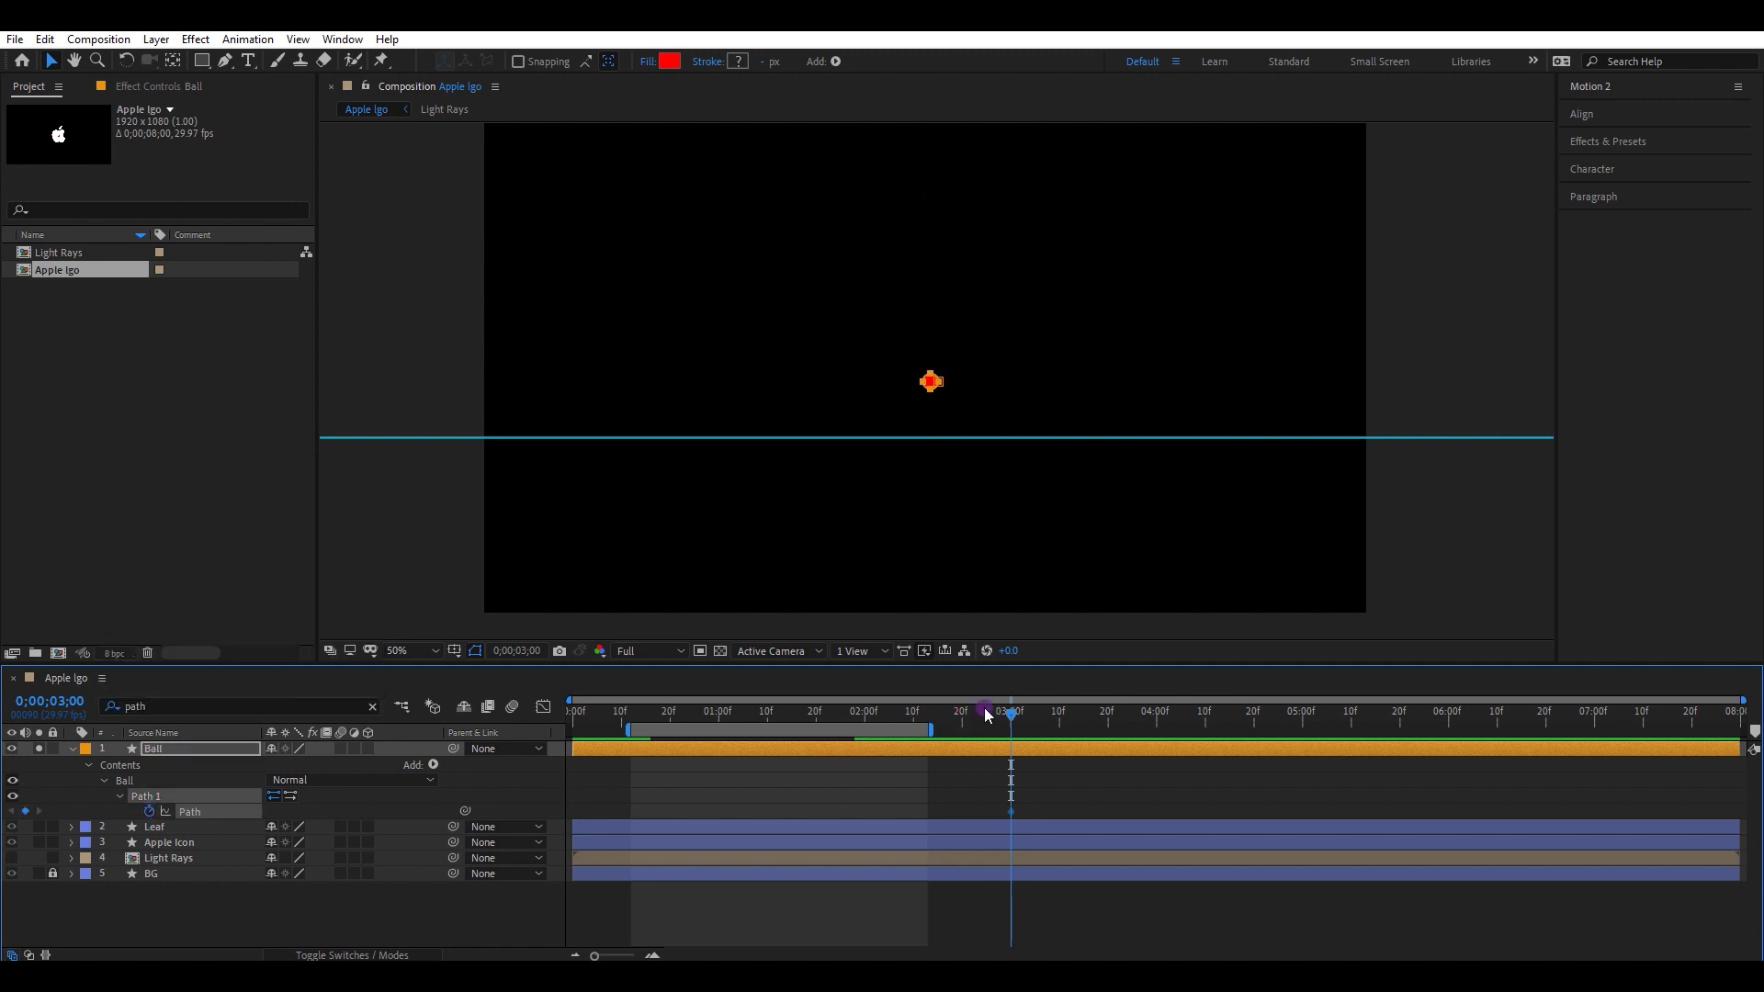
left_click_drag(1012, 811, 1128, 812)
left_click(25, 811)
At 0;00;03;13, pull the lower points of the Ball's path down to stretch the circle into a tall vertical capsule
scroll(972, 364, "up", 4)
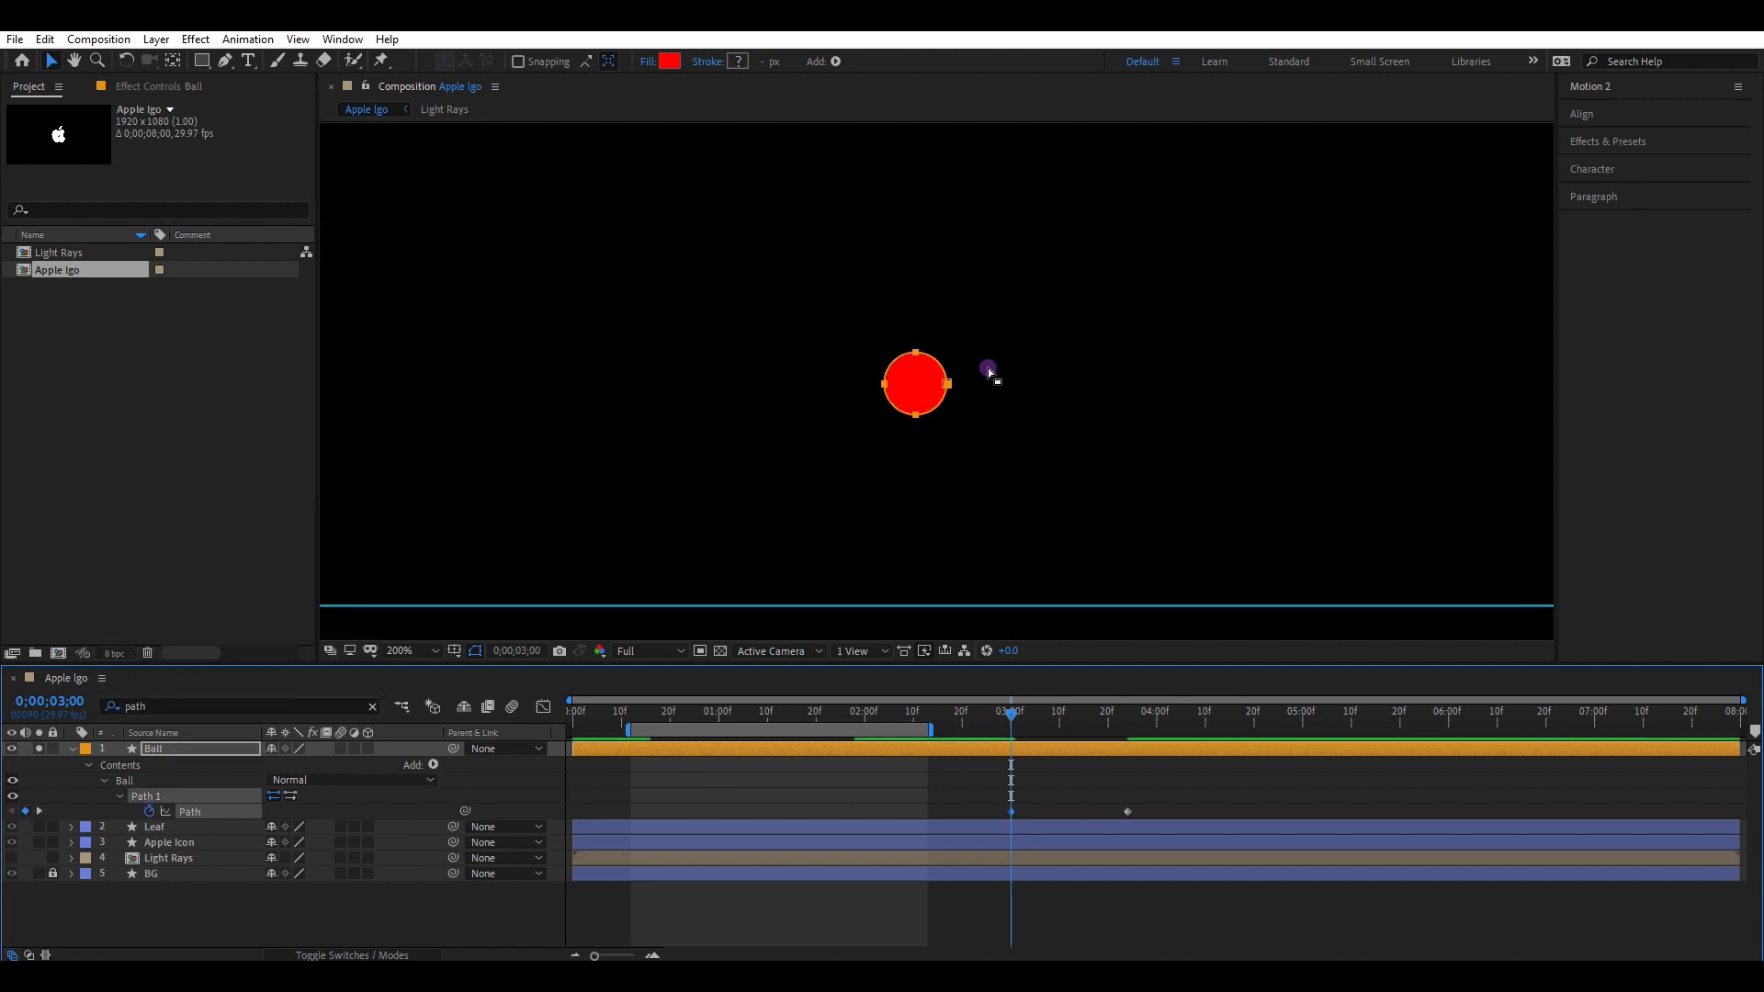
left_click(1081, 726)
left_click(336, 765)
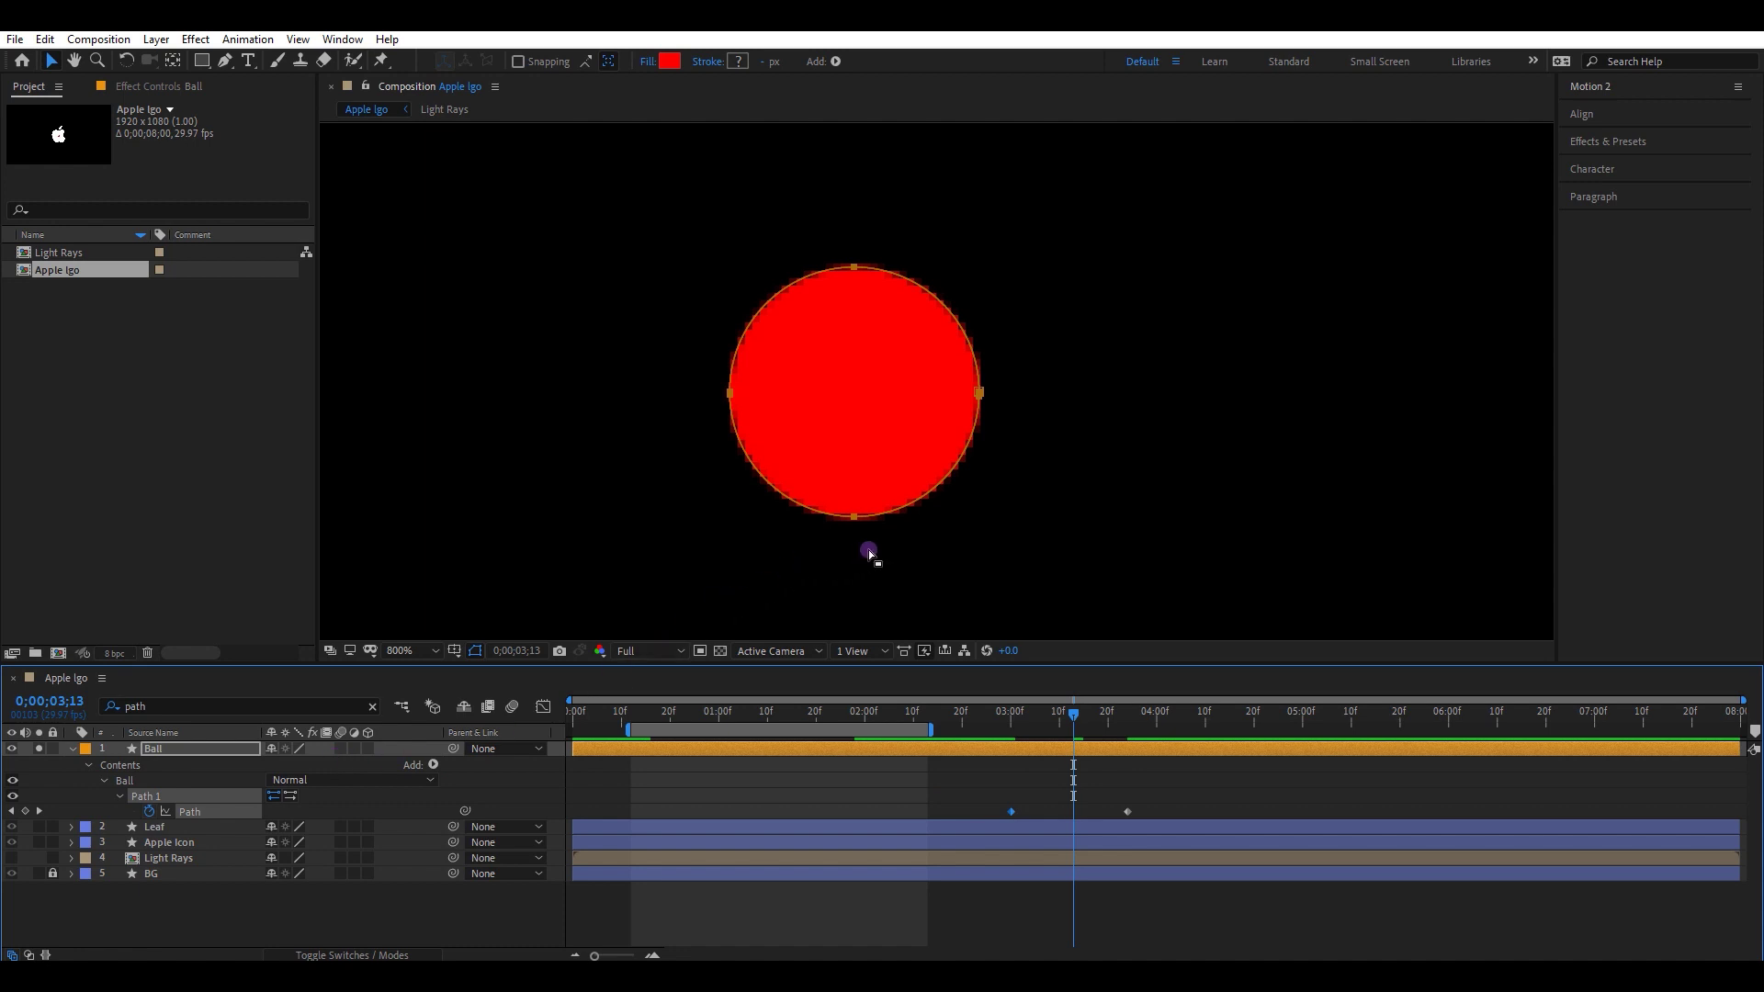
left_click(980, 402)
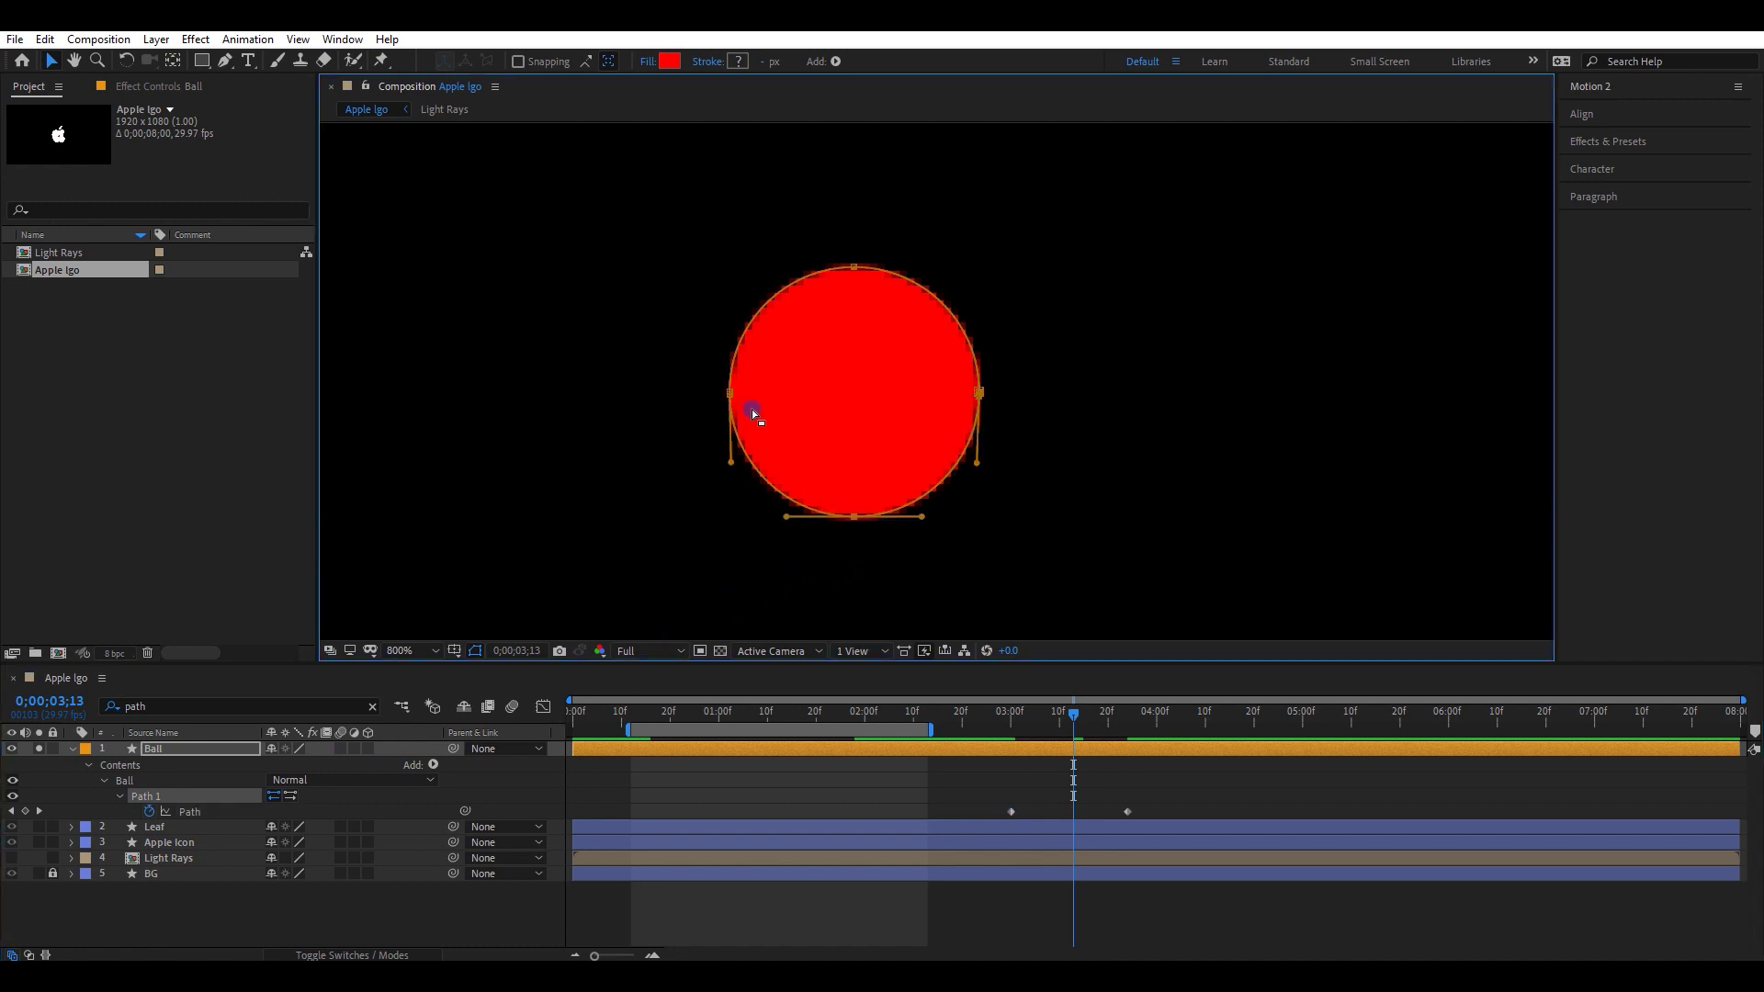
left_click_drag(844, 517, 860, 588)
scroll(860, 588, "down", 1)
left_click_drag(889, 378, 890, 500)
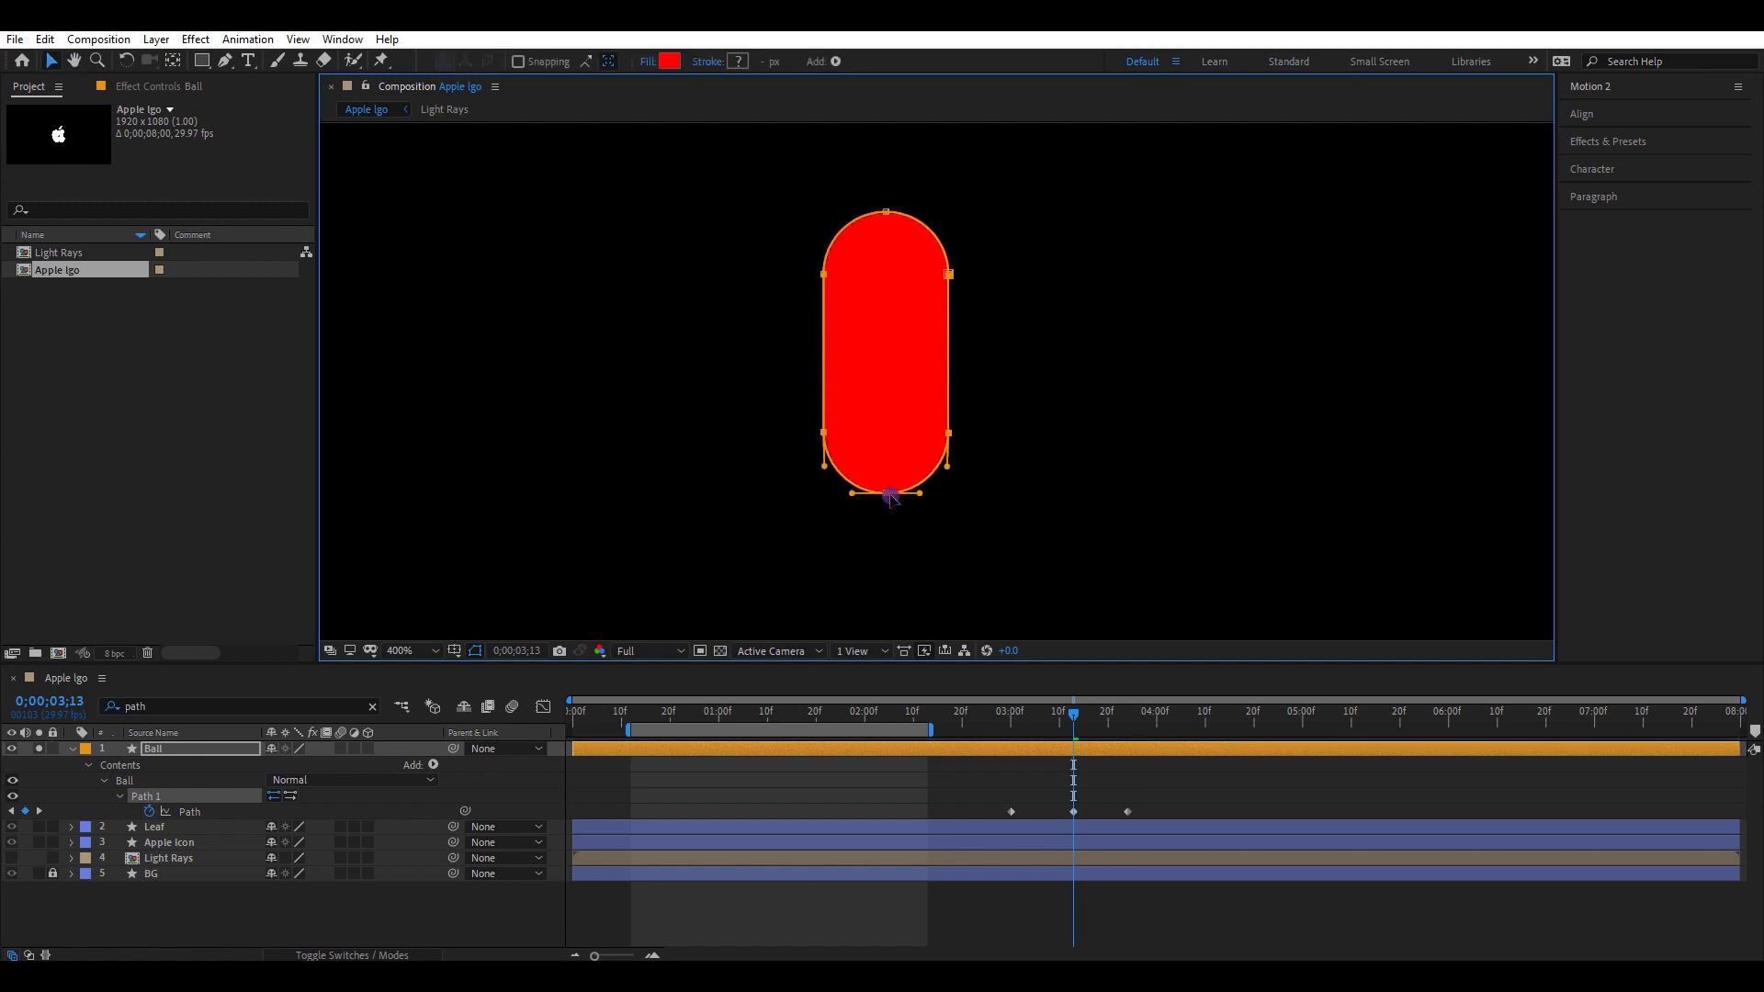
scroll(923, 416, "down", 1)
left_click_drag(909, 441, 913, 447)
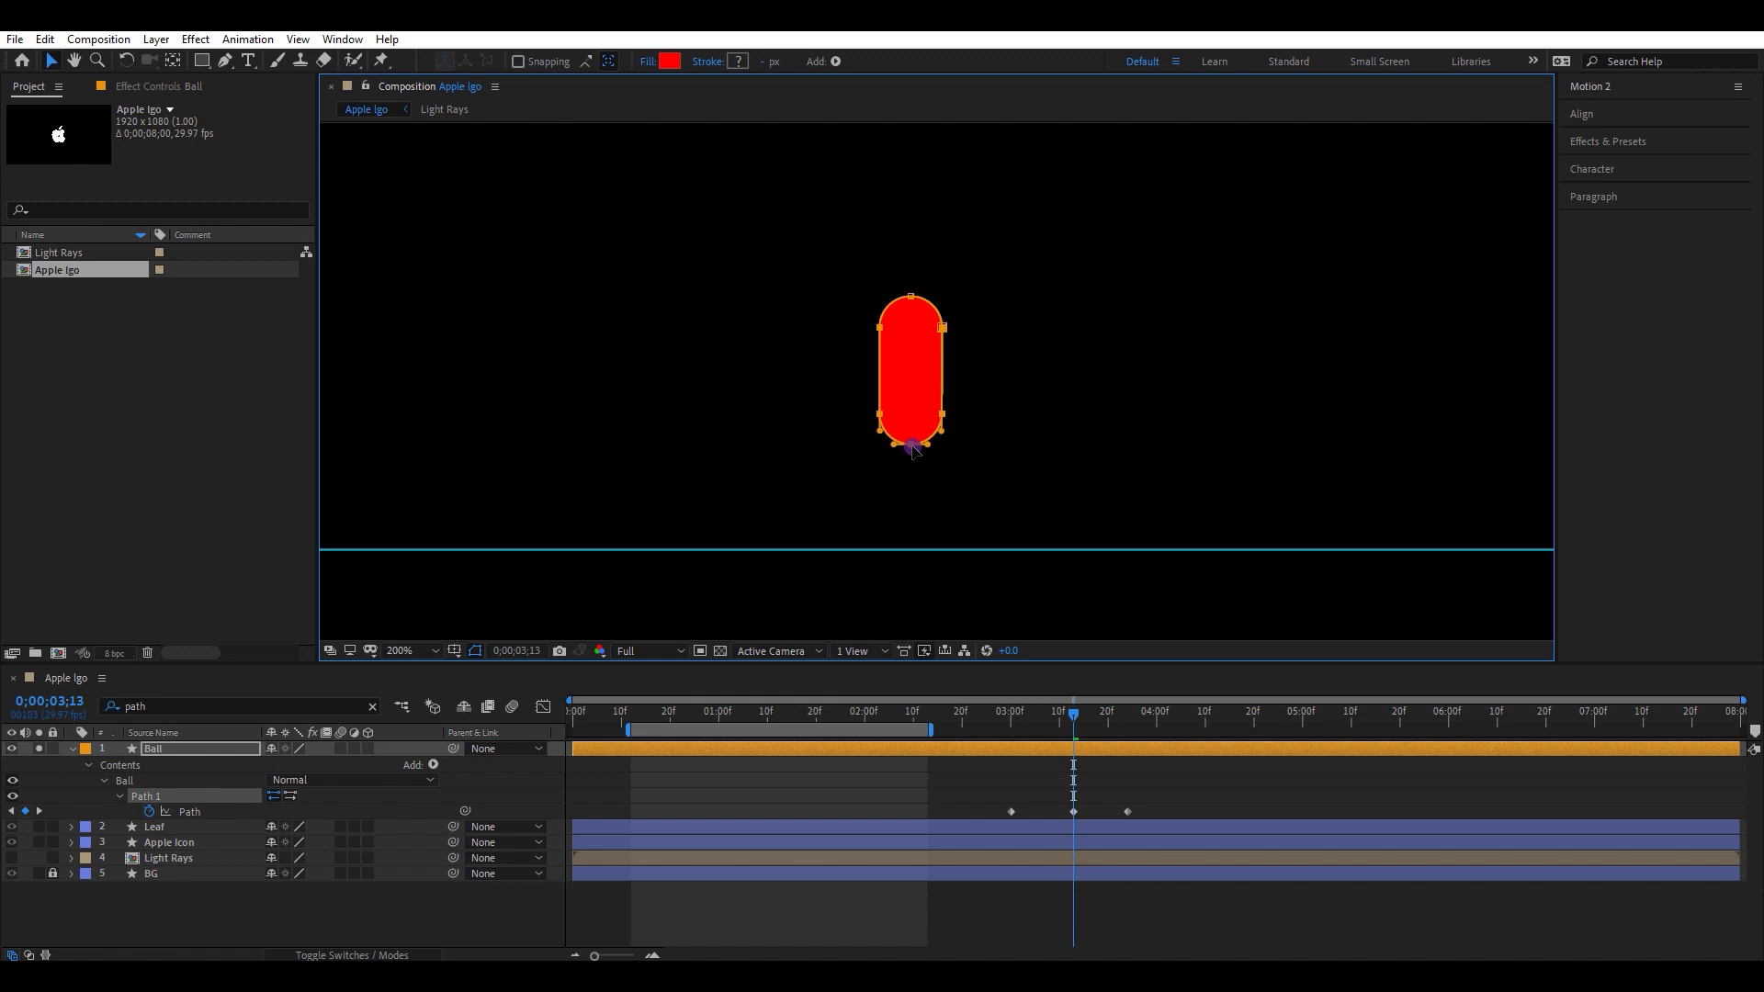
Apply Easy Ease to all three Path keyframes of the Ball
left_click(1134, 438)
left_click_drag(1150, 788, 987, 825)
right_click(1013, 815)
mouse_move(1068, 805)
left_click(1286, 654)
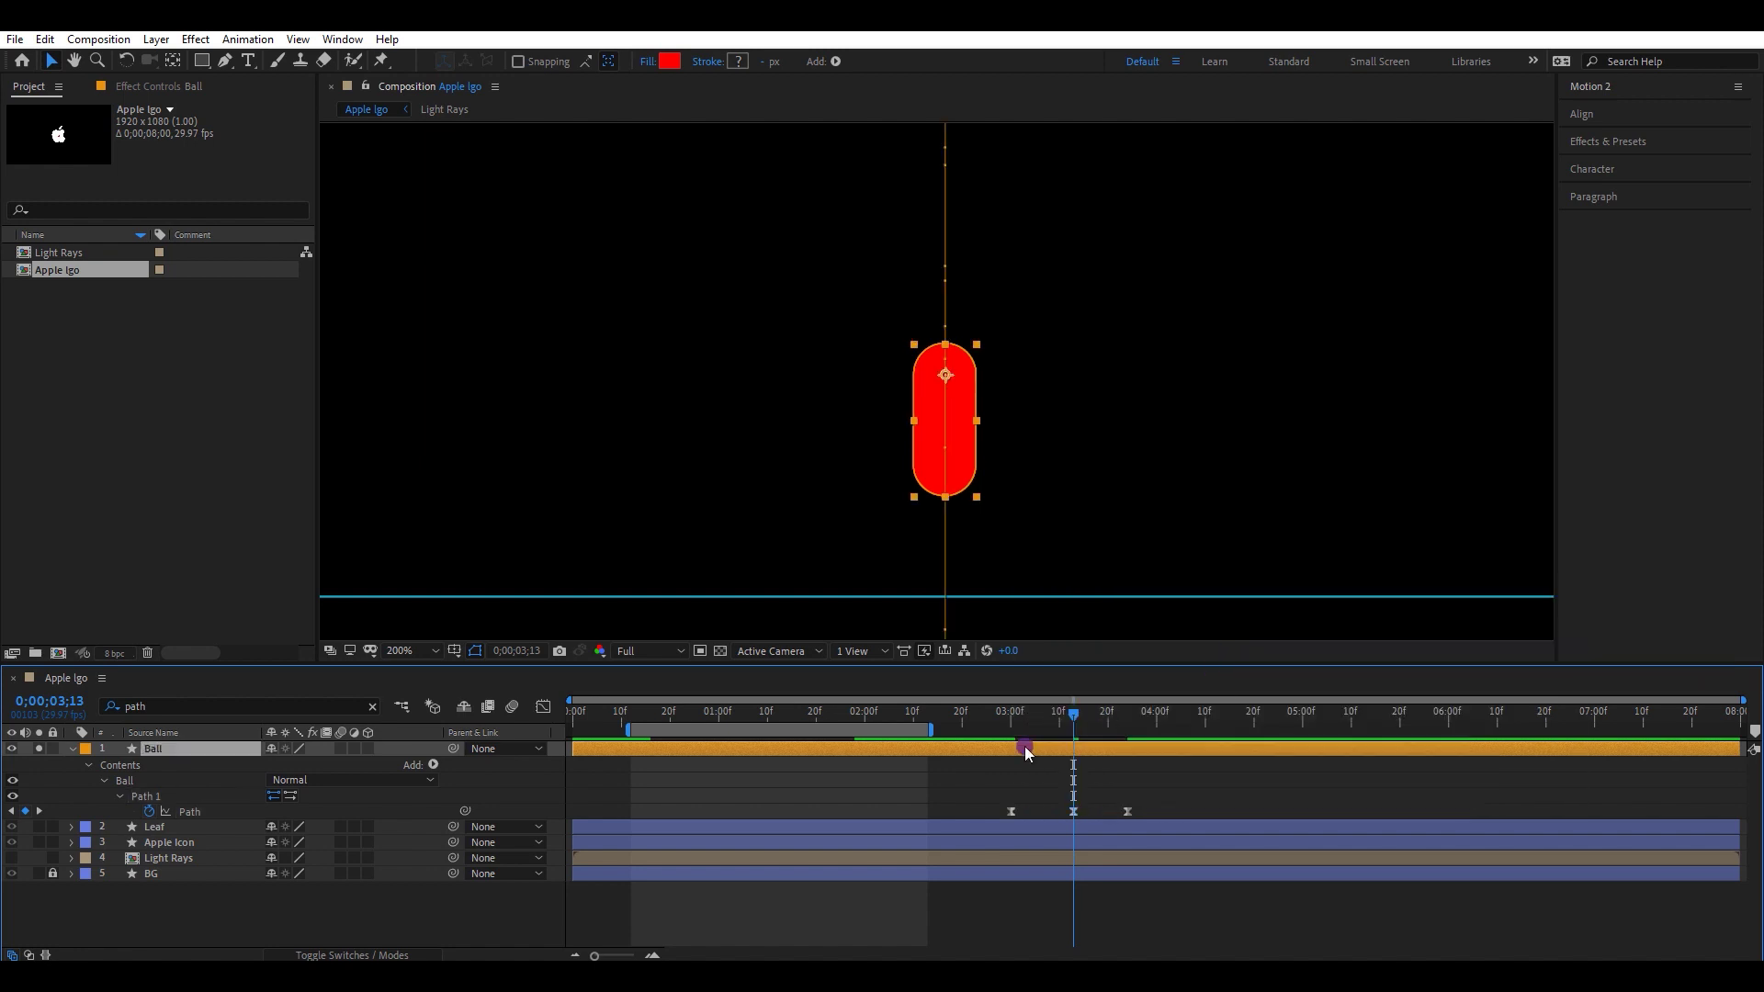
Enable motion blur for the composition and for the Ball layer
left_click(511, 706)
left_click(341, 748)
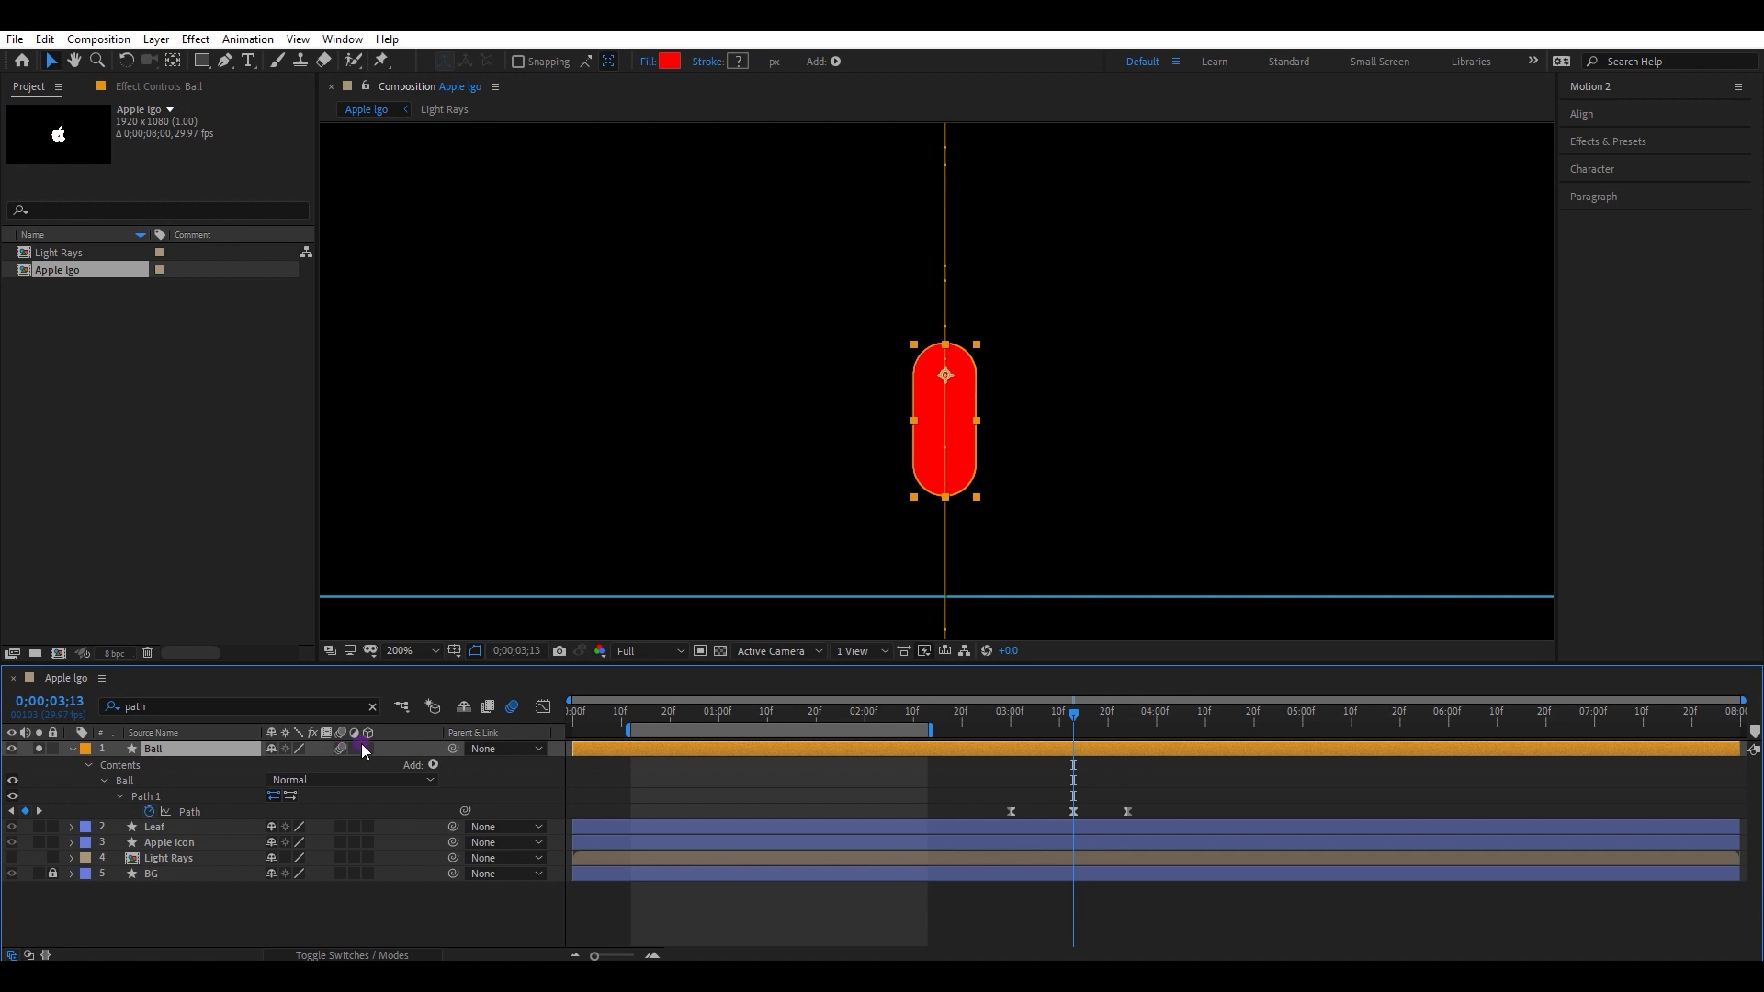
left_click(1193, 495)
scroll(1112, 485, "down", 2)
left_click(1012, 748)
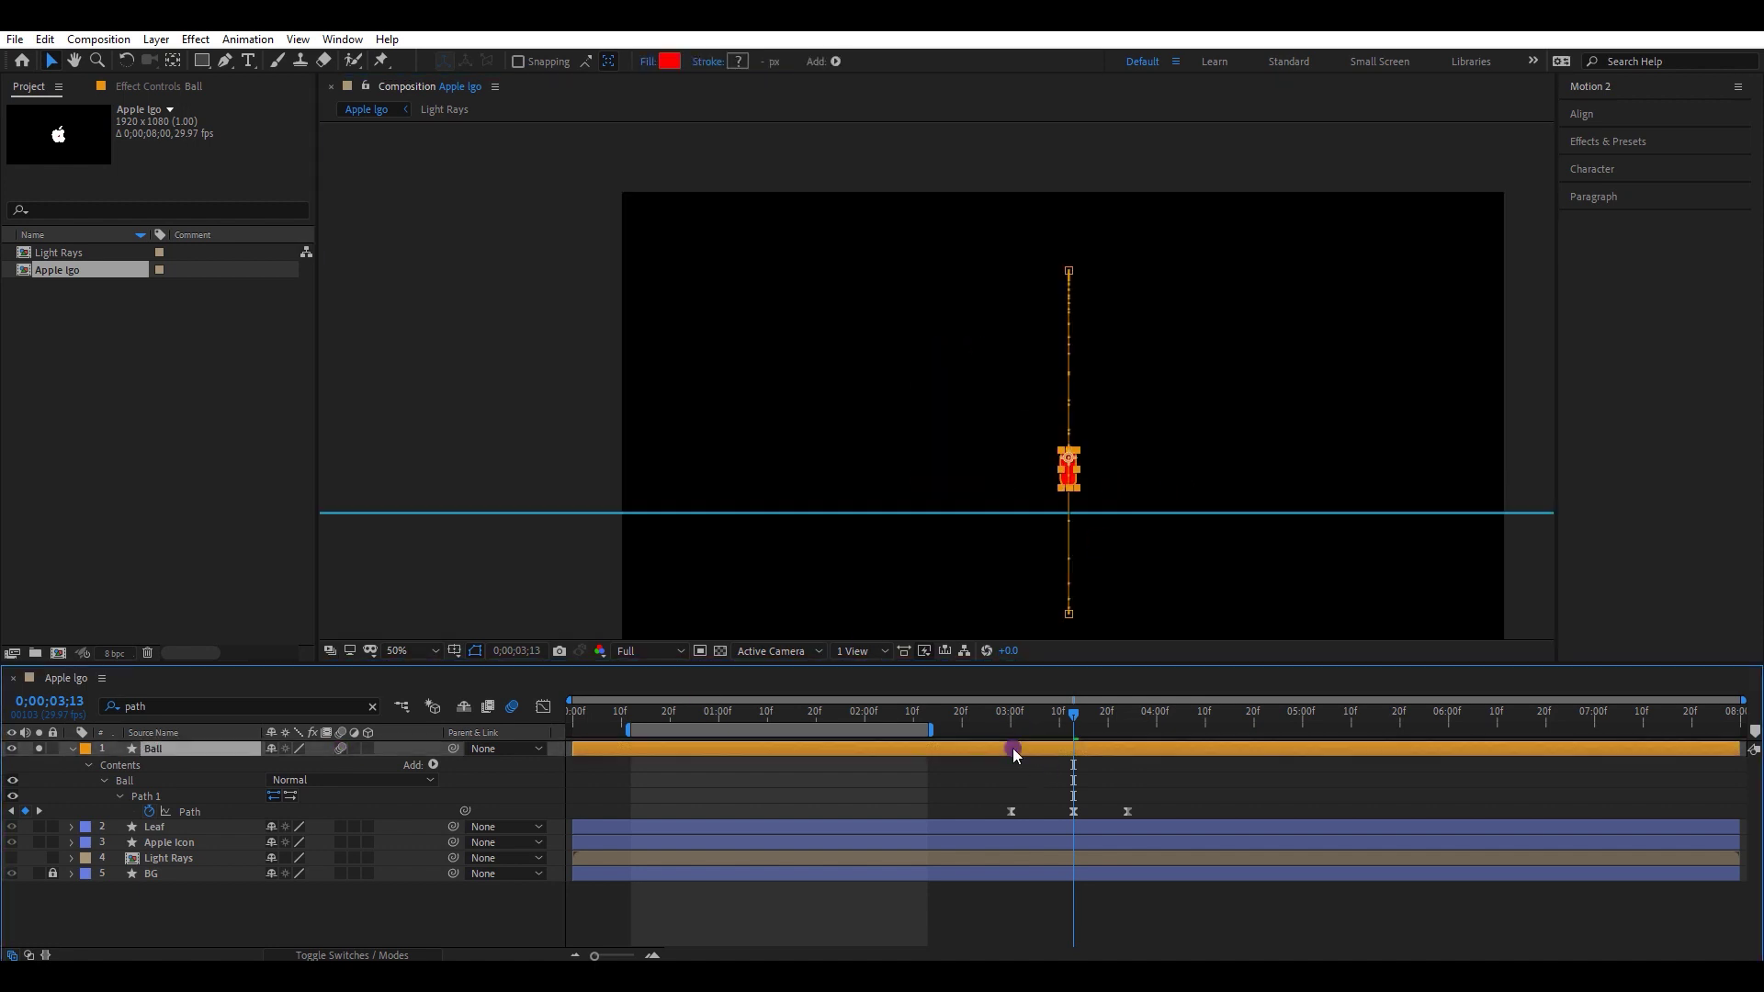
Show all the Ball's keyframes and move its three Path keyframes onto the rise, from about 0;00;00;16 to 0;00;01;00
key("u")
key("space")
left_click_drag(999, 765, 996, 767)
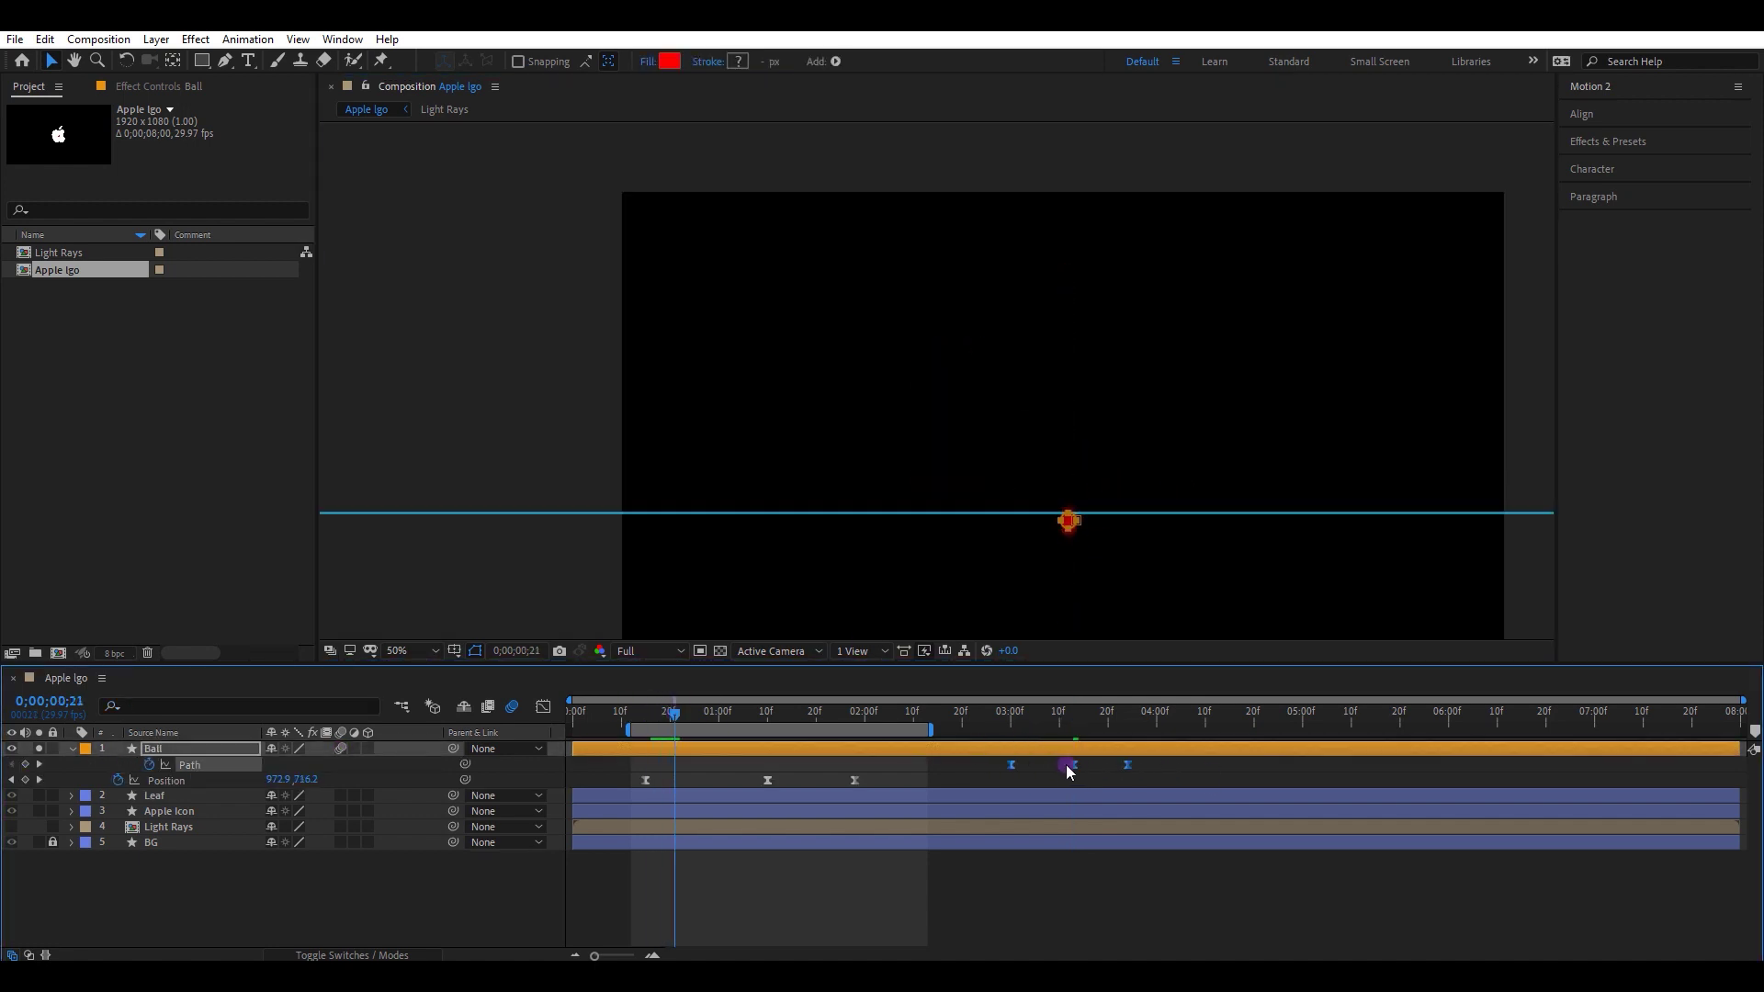
left_click_drag(680, 767, 673, 768)
key("=")
left_click_drag(747, 956, 710, 956)
left_click_drag(632, 763, 896, 766)
left_click_drag(882, 764, 707, 763)
key("space")
Duplicate the three Path keyframes onto the Ball's drop, from about 0;00;01;18 to the last Position keyframe, and preview the motion
key("Page_Down")
key("Page_Down")
key("ctrl+c")
key("ctrl+v")
mouse_move(1138, 763)
left_mouse_down()
mouse_move(1060, 763)
mouse_move(1135, 761)
left_mouse_up()
left_click_drag(1025, 764, 1038, 764)
left_click_drag(1028, 720, 1127, 733)
left_click_drag(1135, 764, 1136, 764)
left_click(1026, 716)
key("space")
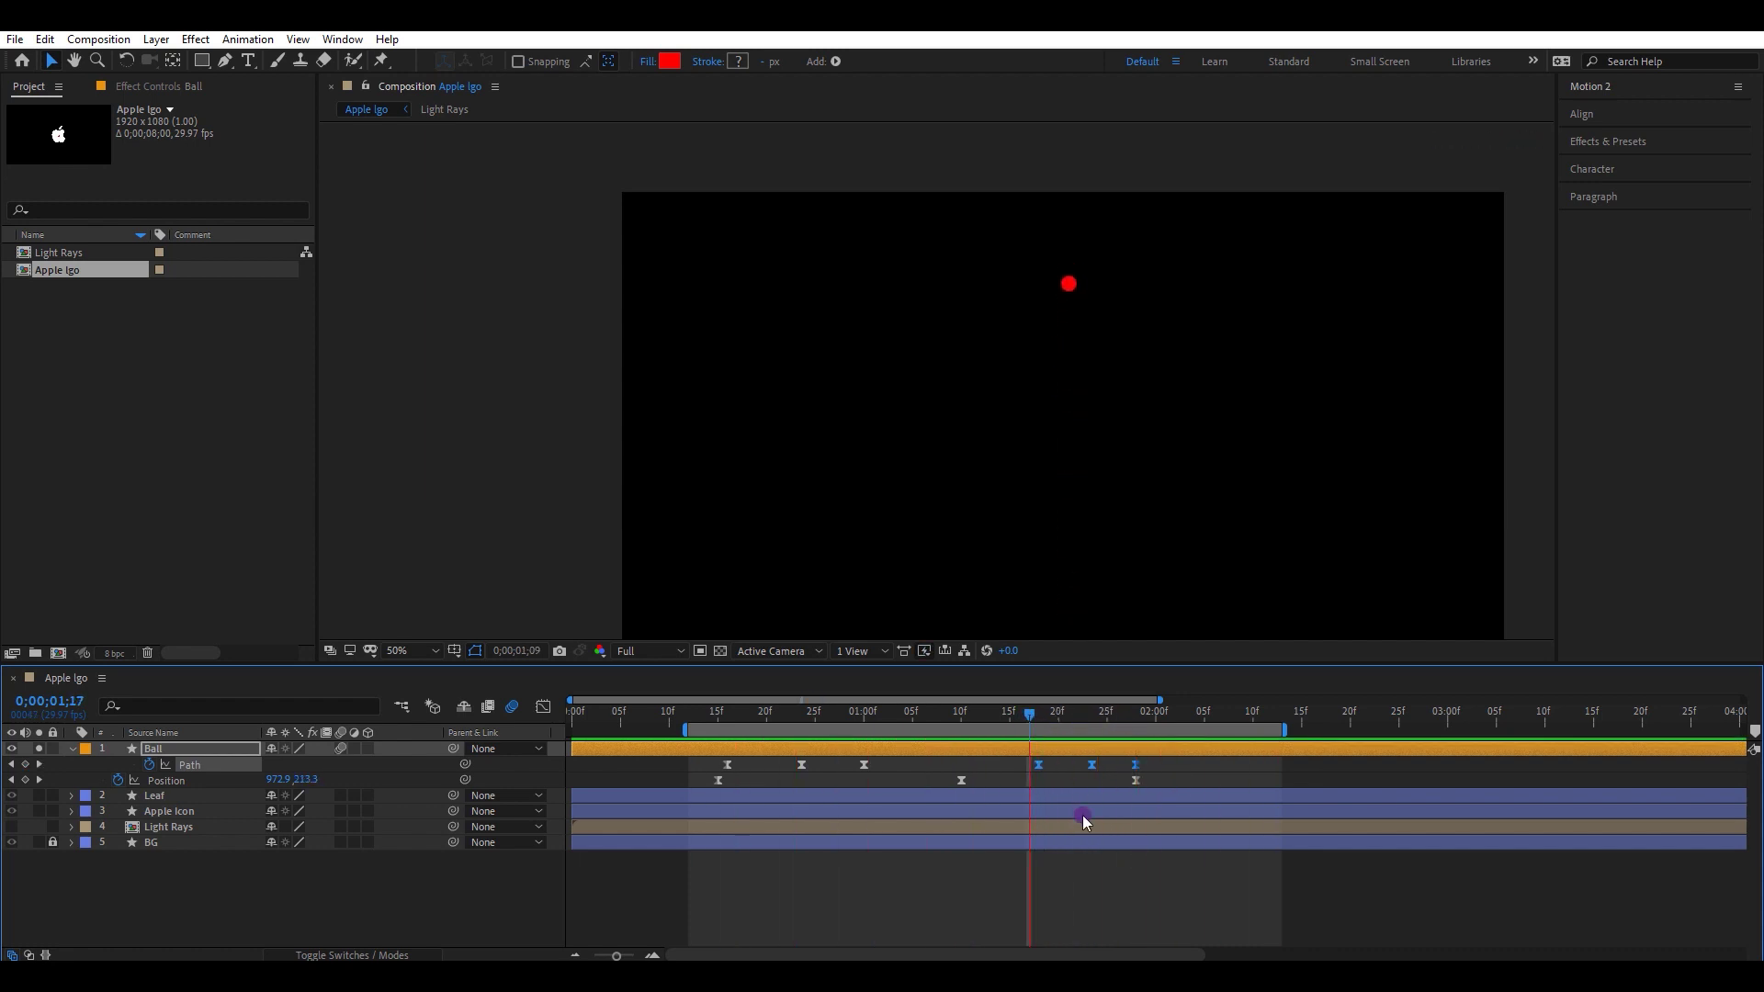
key("space")
left_click(1101, 860)
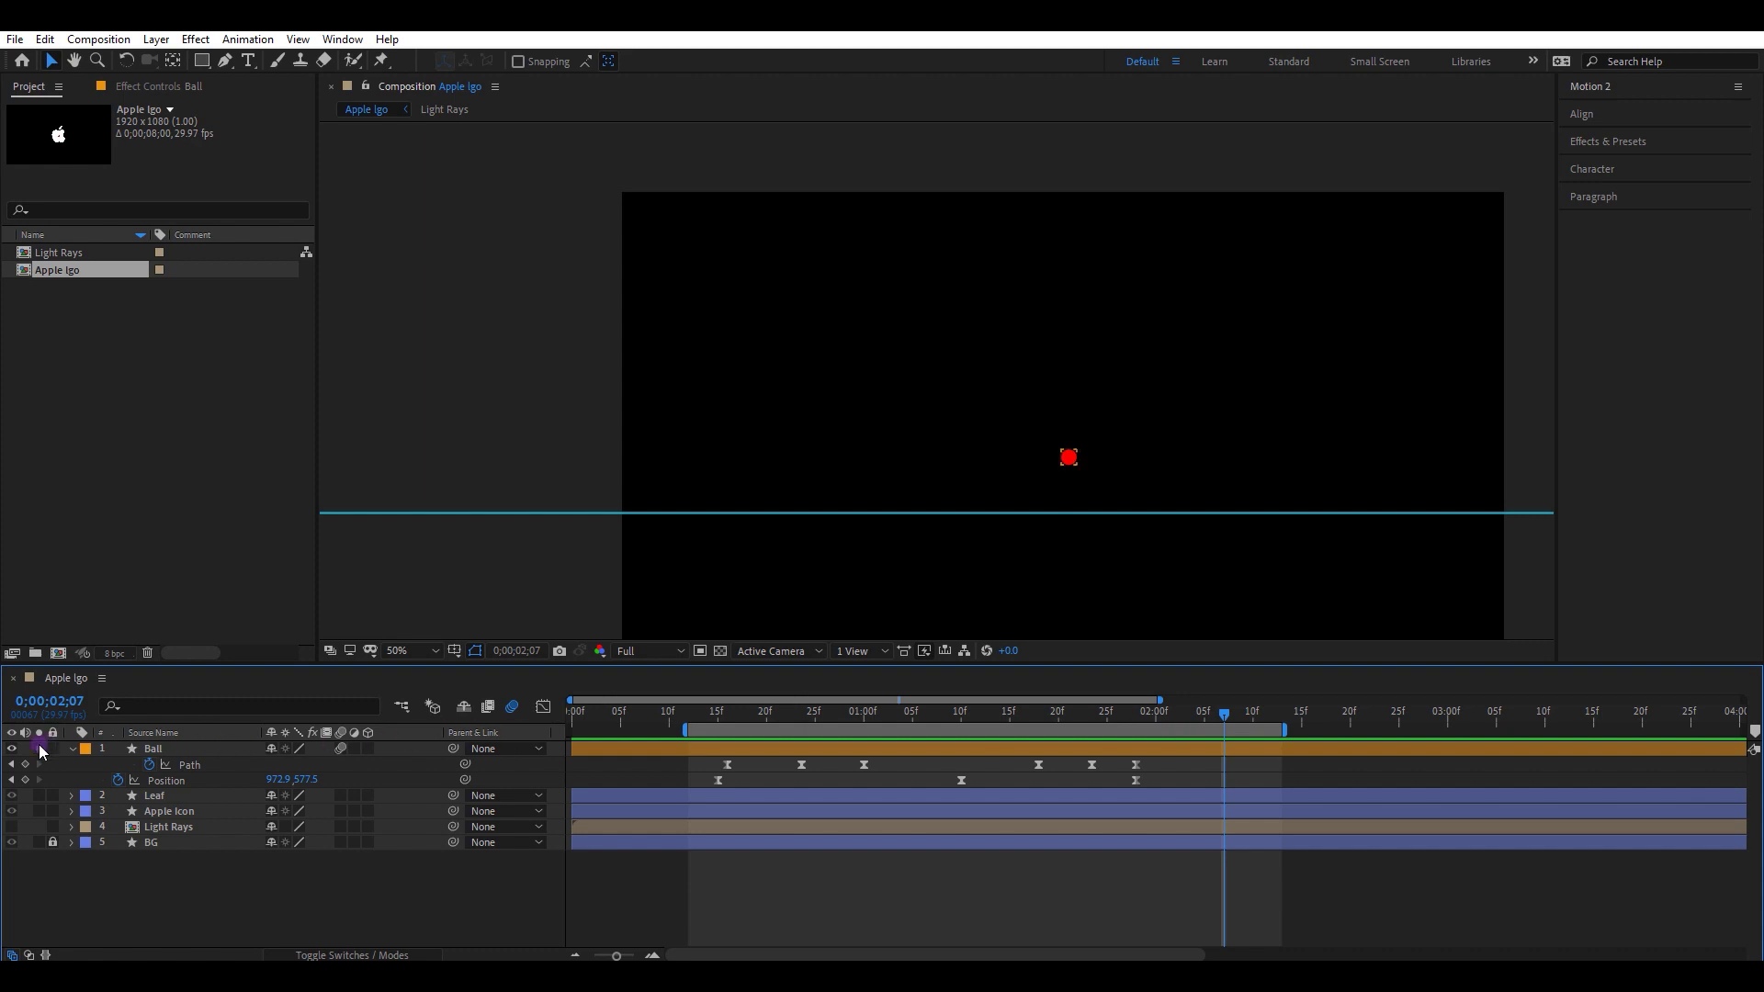
Unsolo the Ball layer and add Scale keyframes to it at 0;00;02;22 and 0;00;02;06
left_click(40, 749)
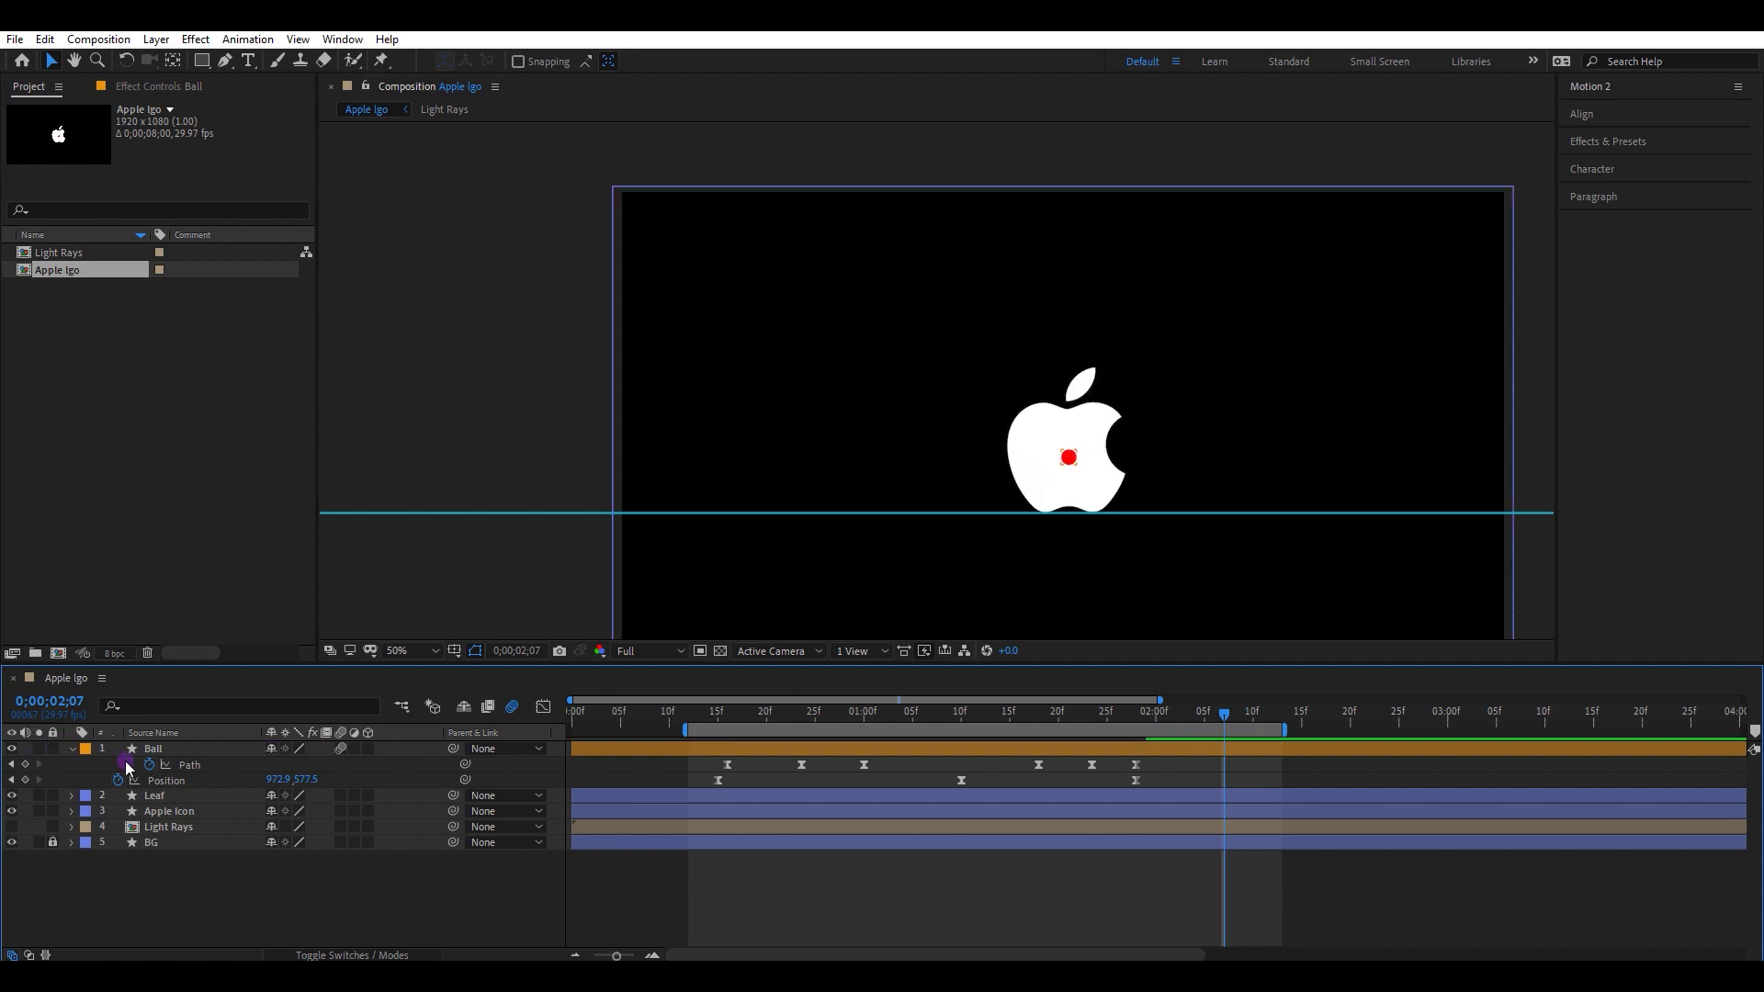
left_click_drag(1226, 714, 1376, 742)
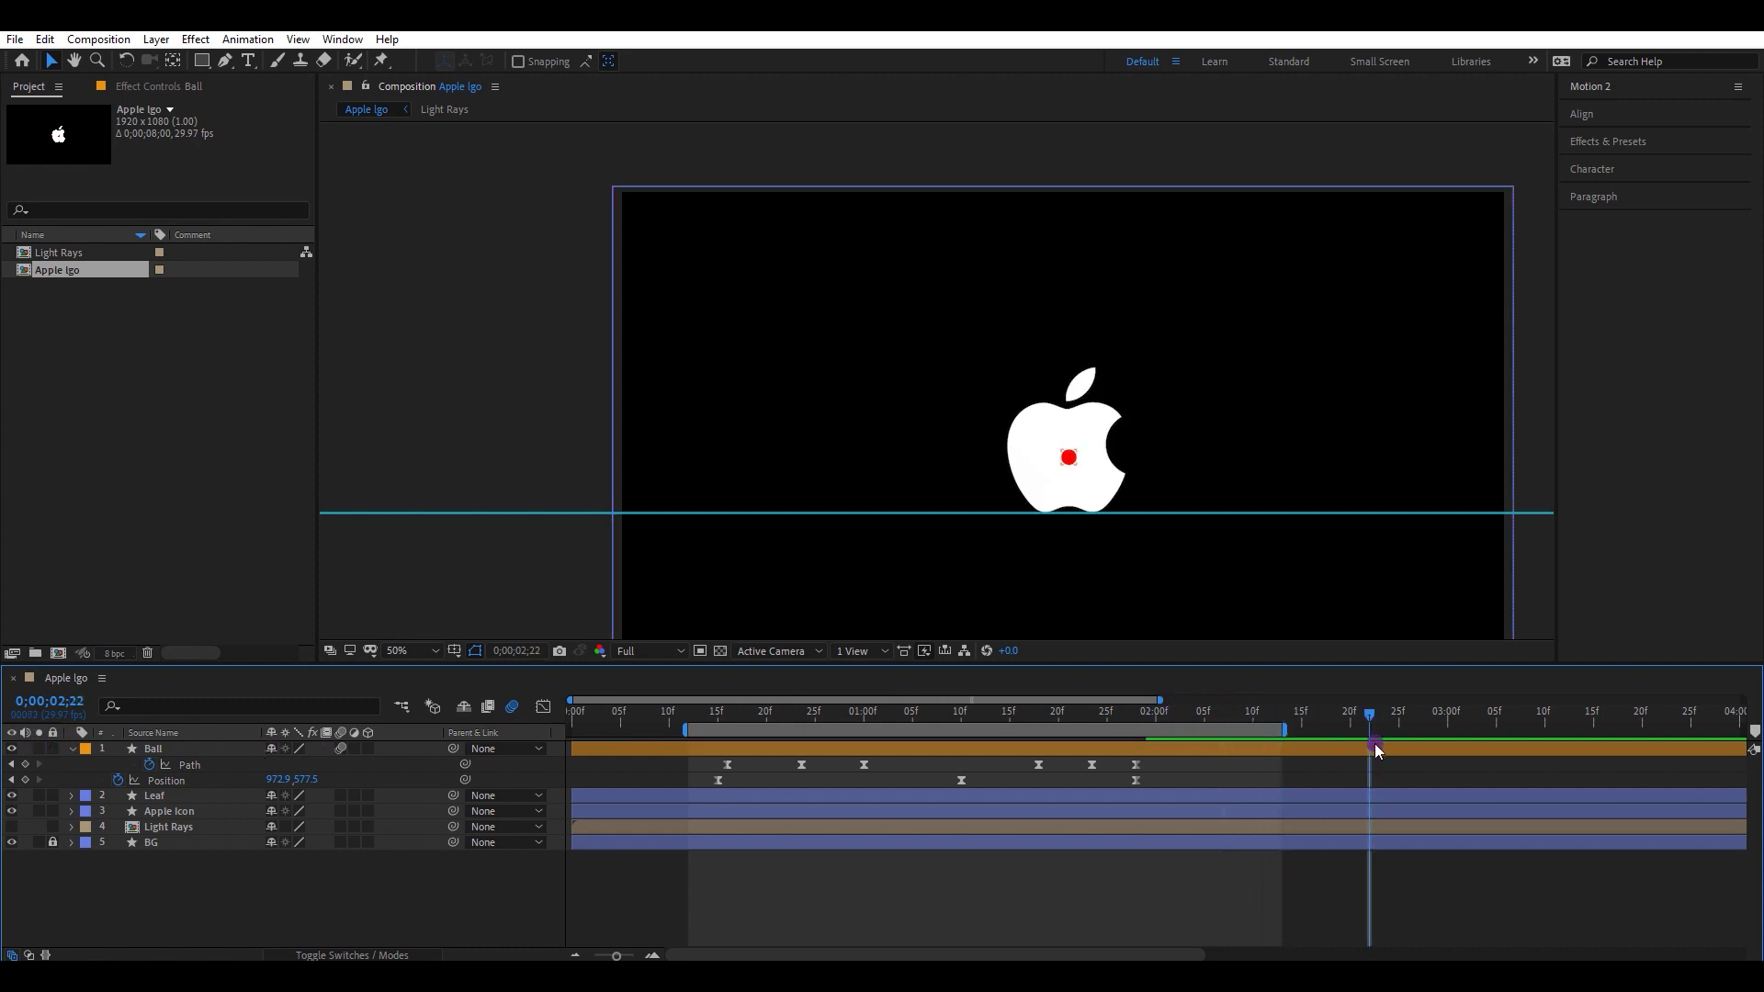
left_click(1371, 746)
key("shift+s")
left_click(119, 796)
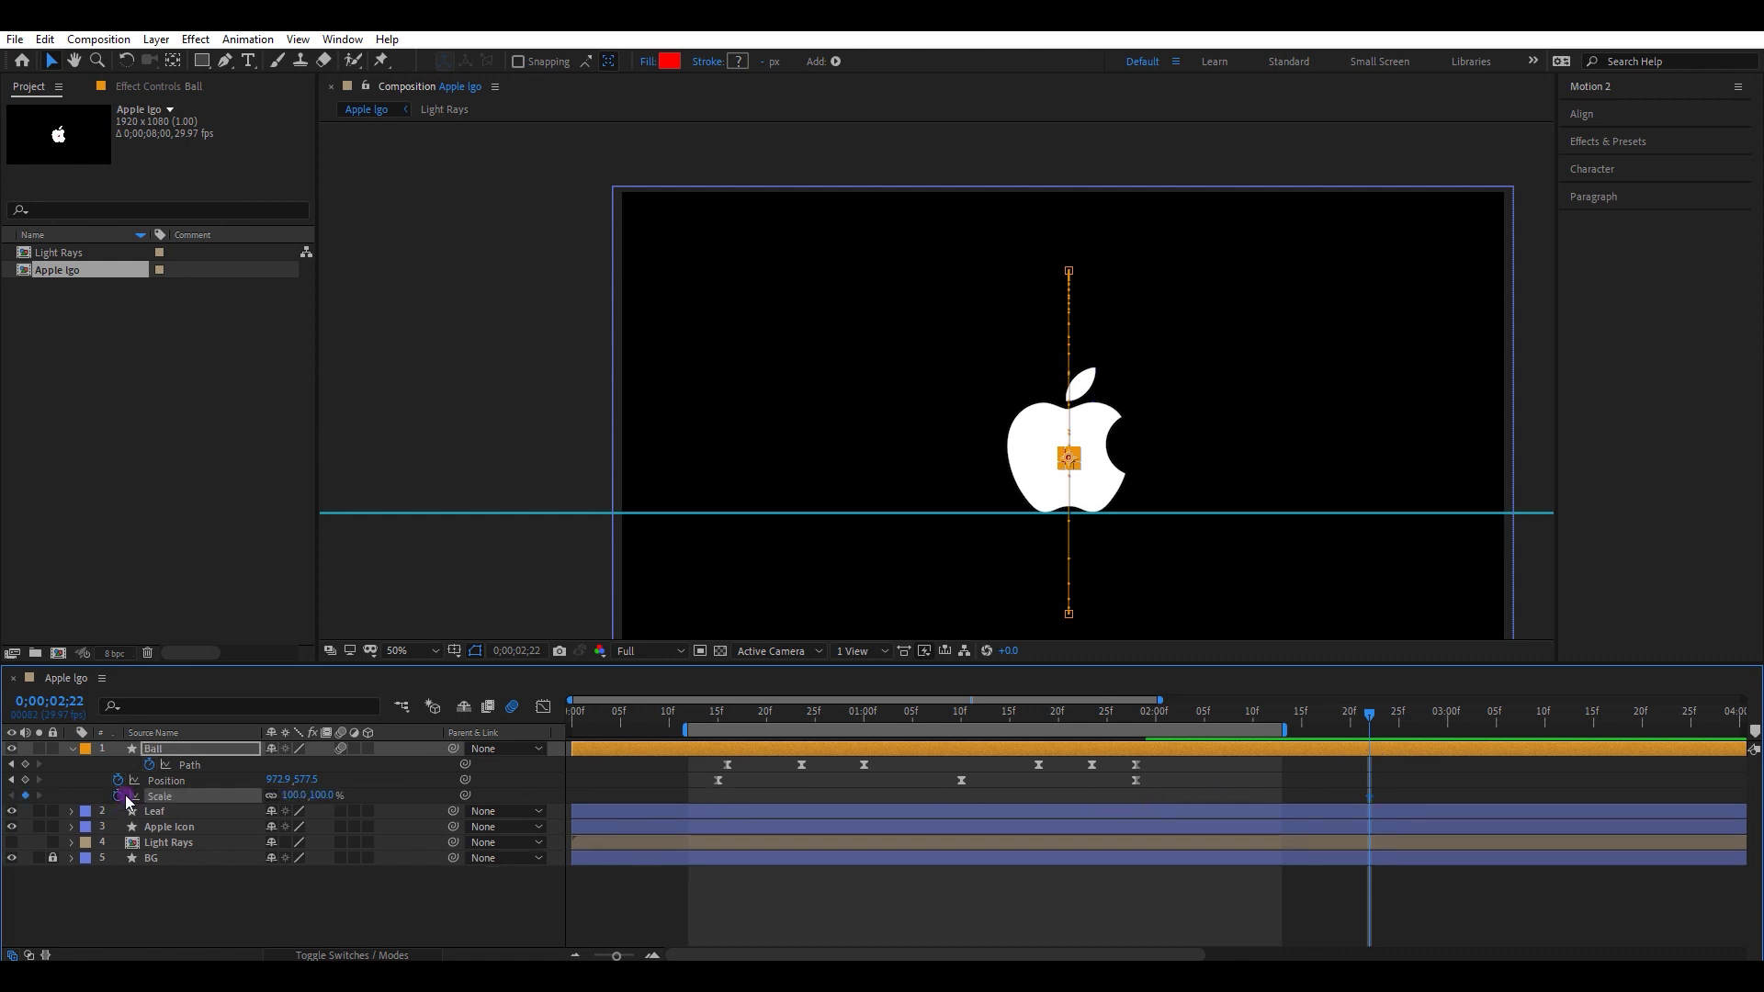
left_click(1214, 719)
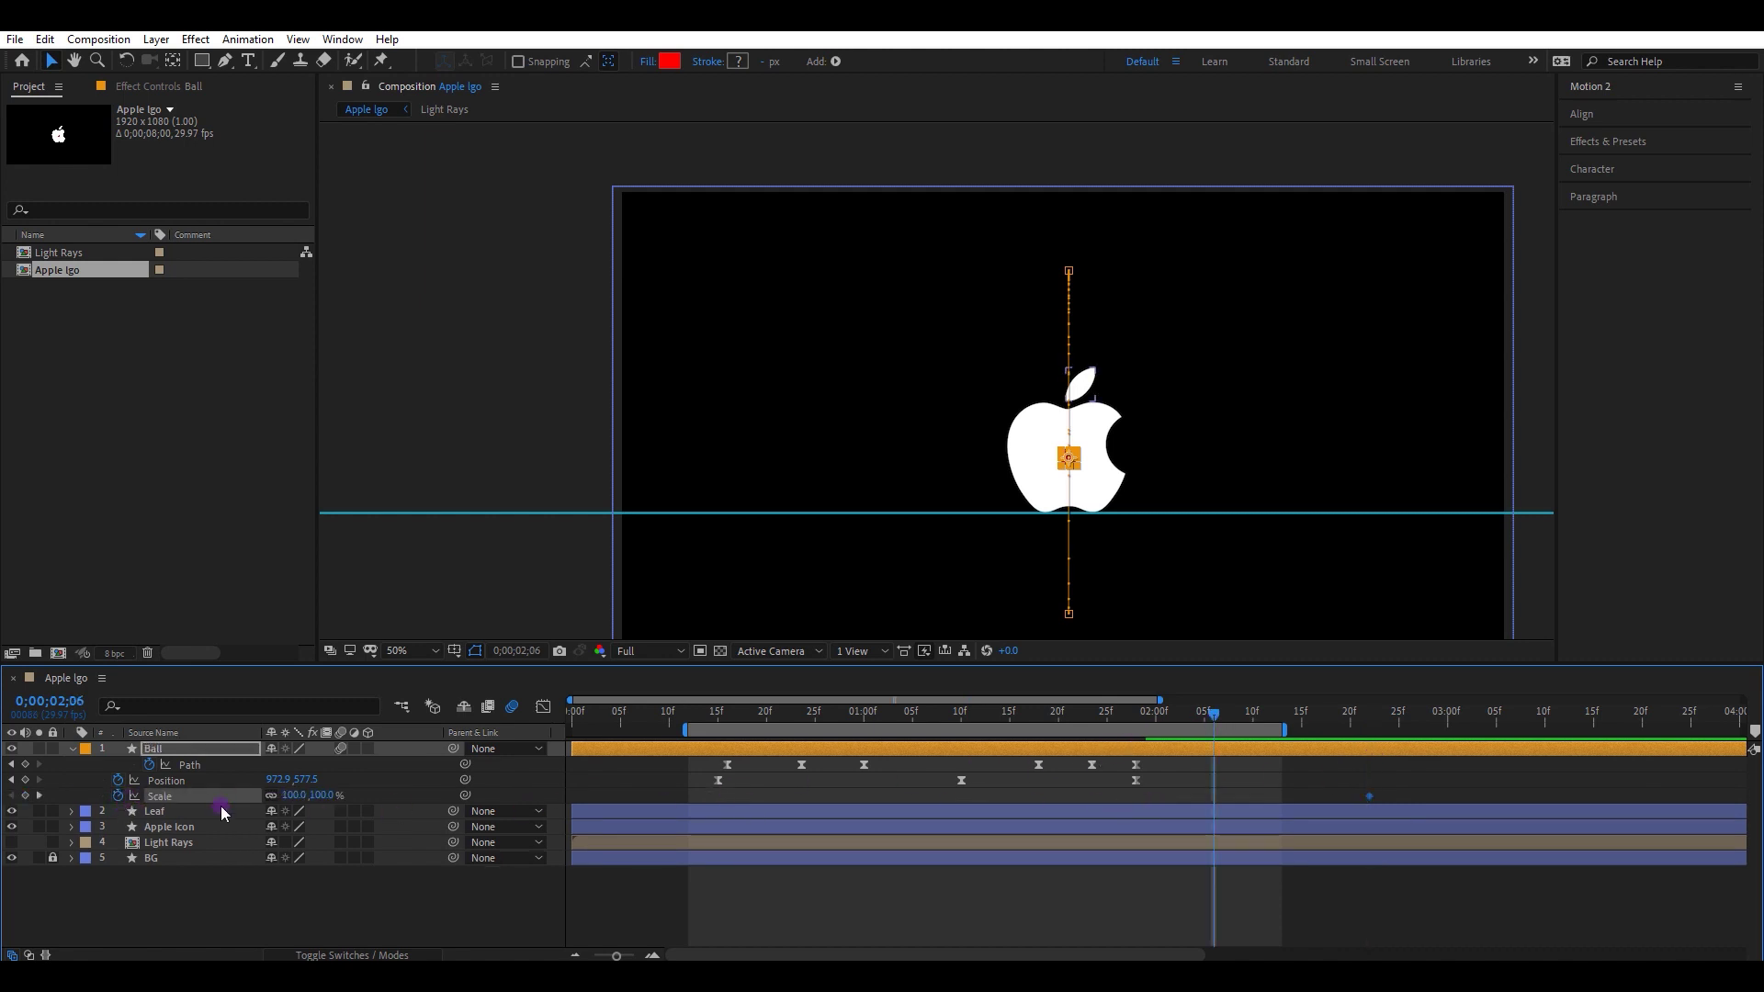
left_click(39, 796)
Set the Ball's Scale to 908% at 0;00;02;22 so that it covers the apple body
key("slash")
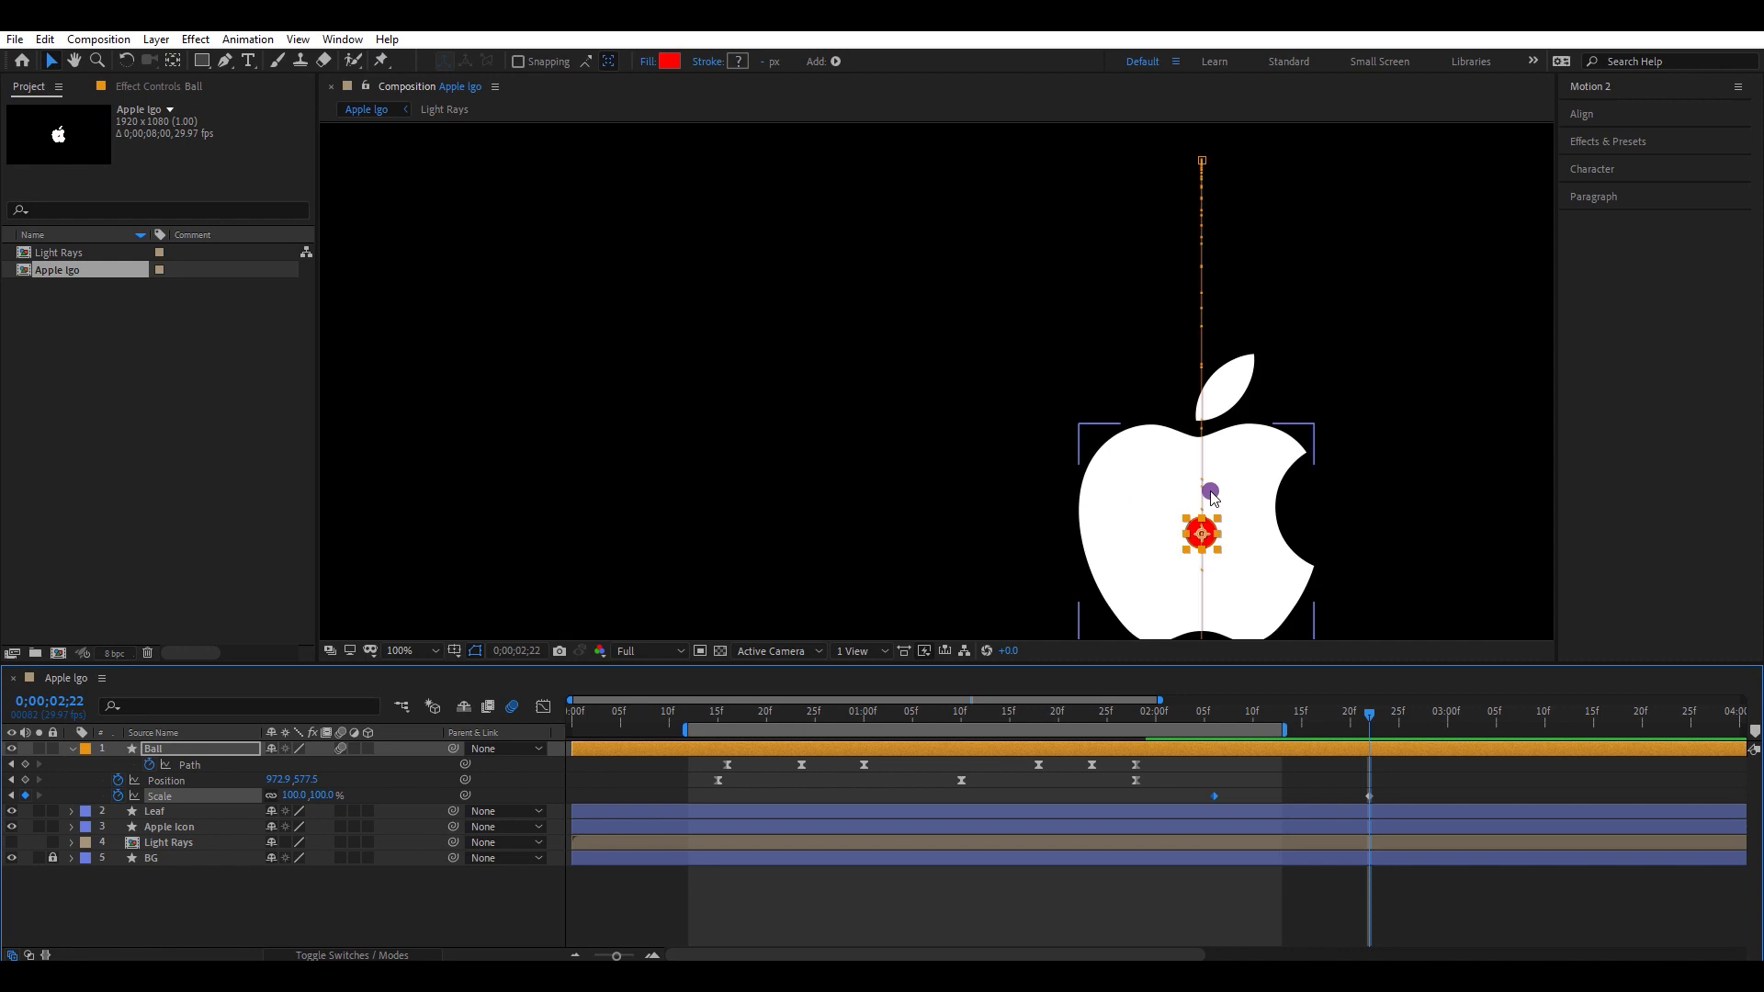
left_click_drag(1338, 515, 1167, 432)
key("v")
left_click_drag(299, 795, 1130, 852)
Easy Ease the Ball's Scale keyframes and reshape their speed curve into a steep central peak in the Graph Editor
left_click_drag(1422, 792, 1209, 800)
right_click(1213, 795)
mouse_move(1274, 781)
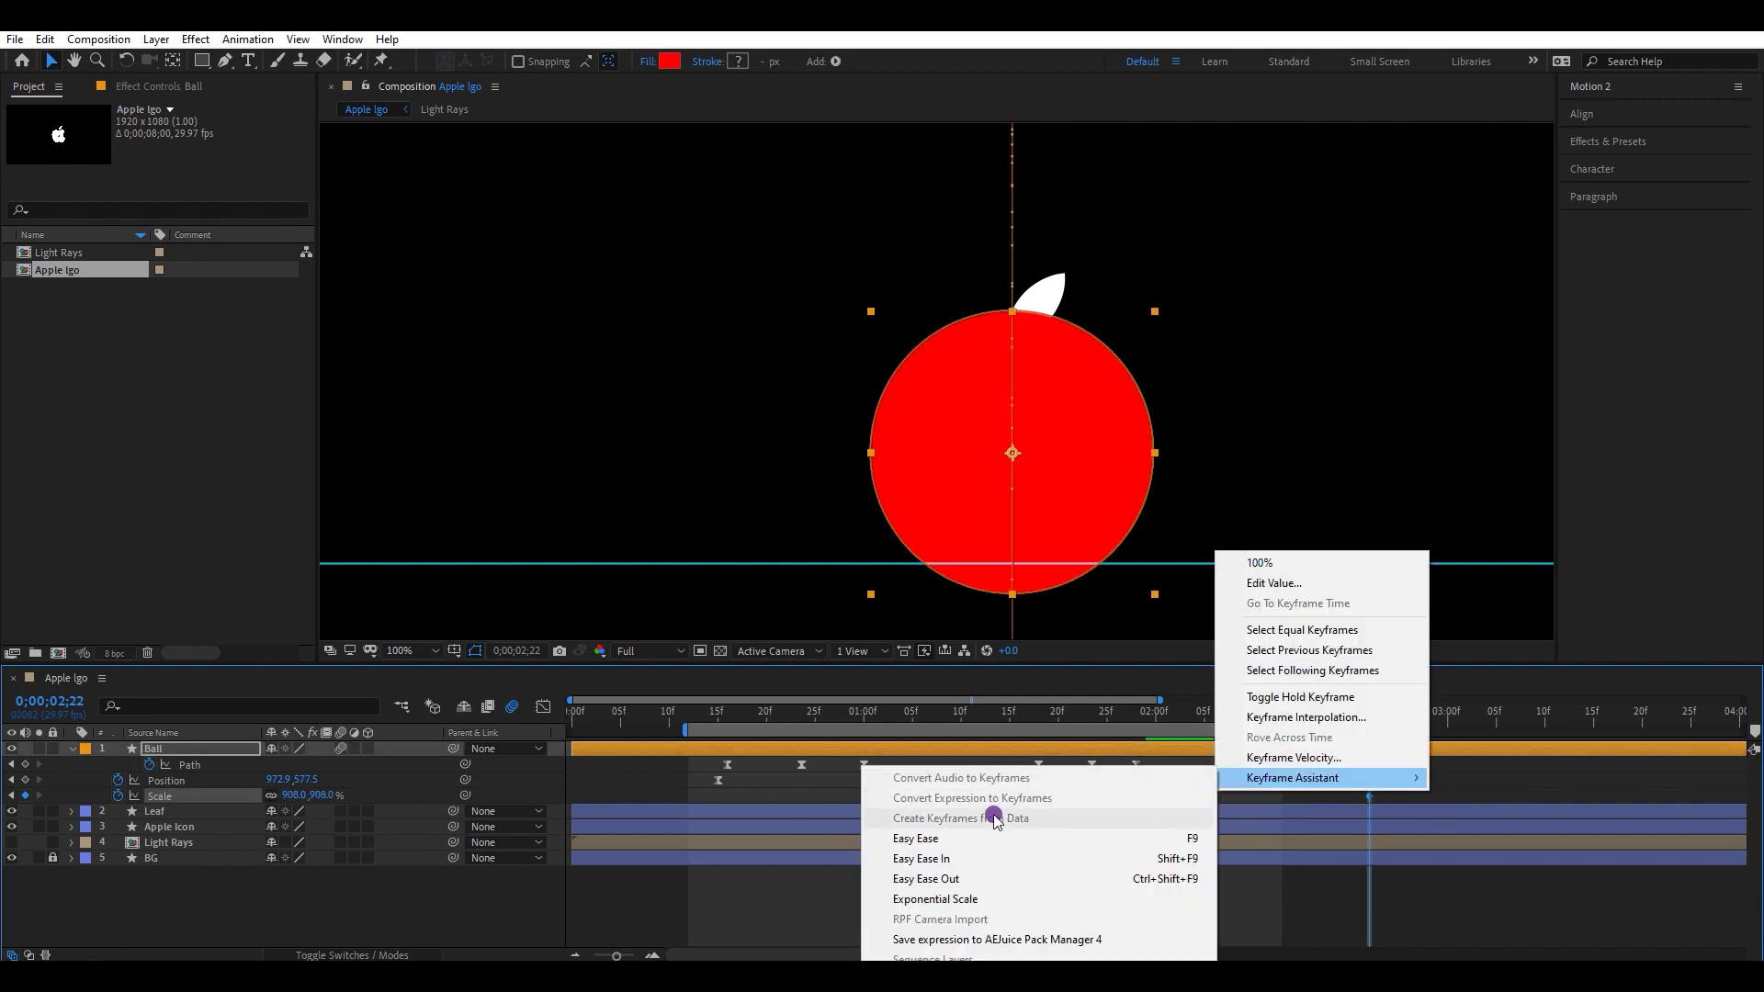
left_click(977, 835)
left_click(541, 707)
left_click_drag(1375, 873, 1299, 906)
left_click_drag(1240, 907, 1309, 907)
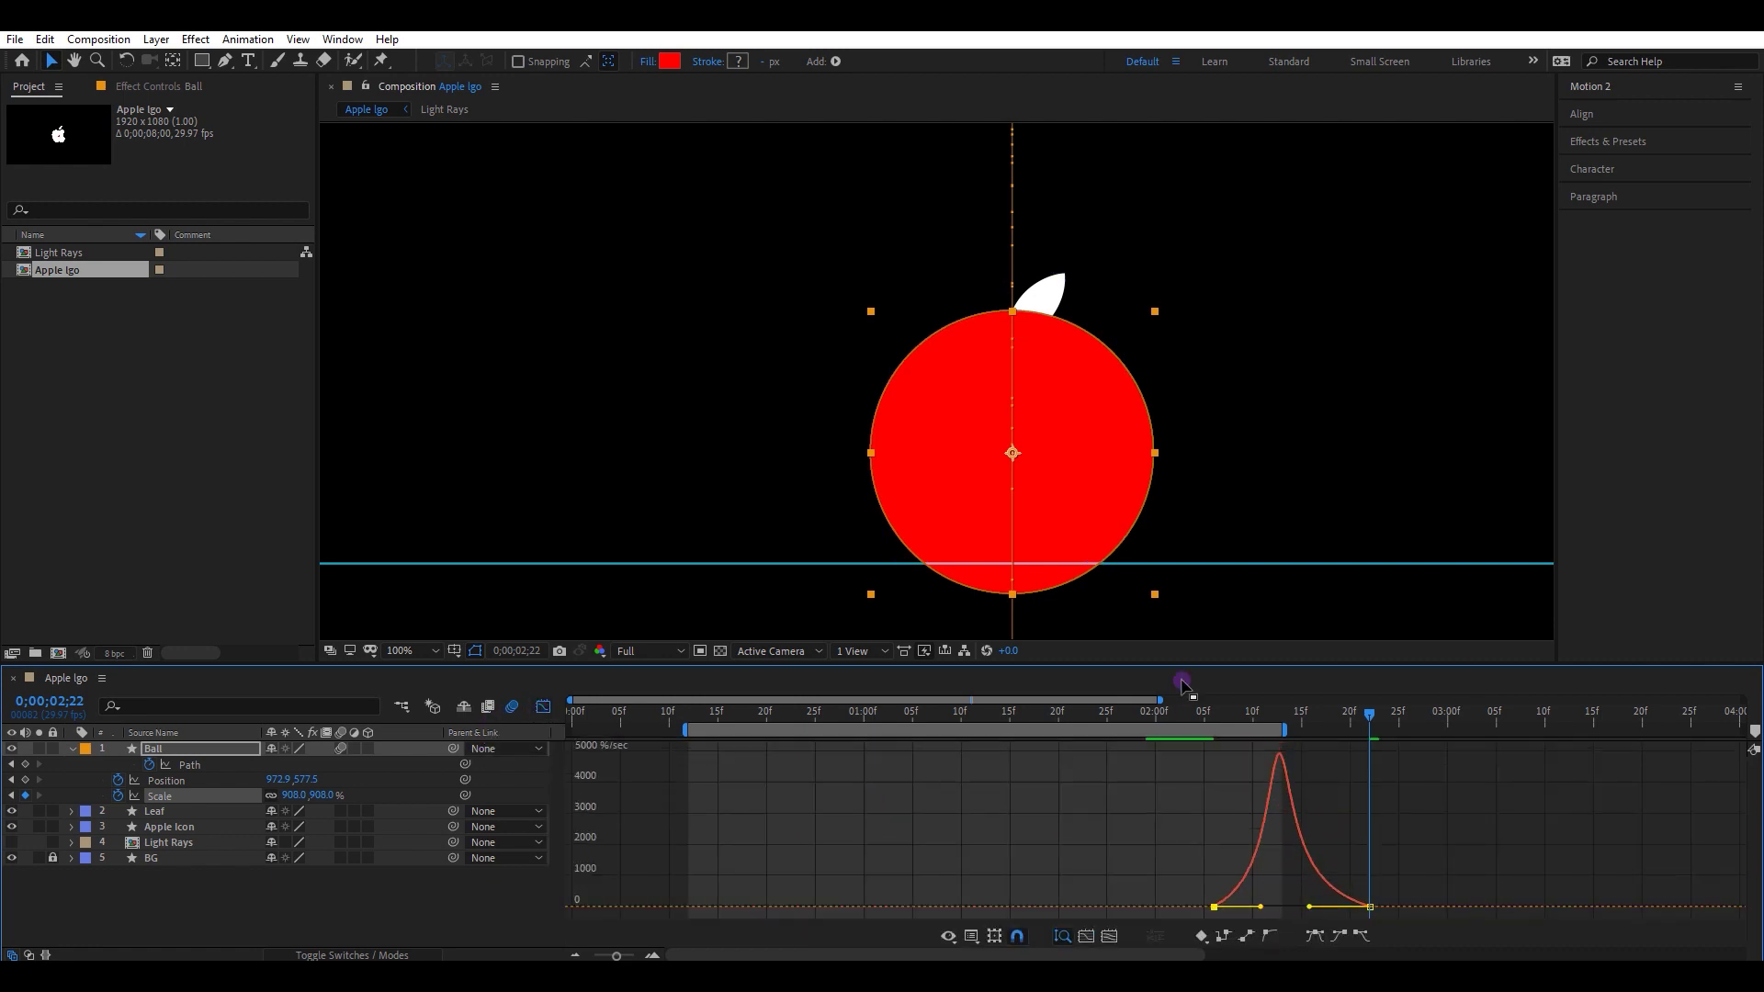
left_click(541, 708)
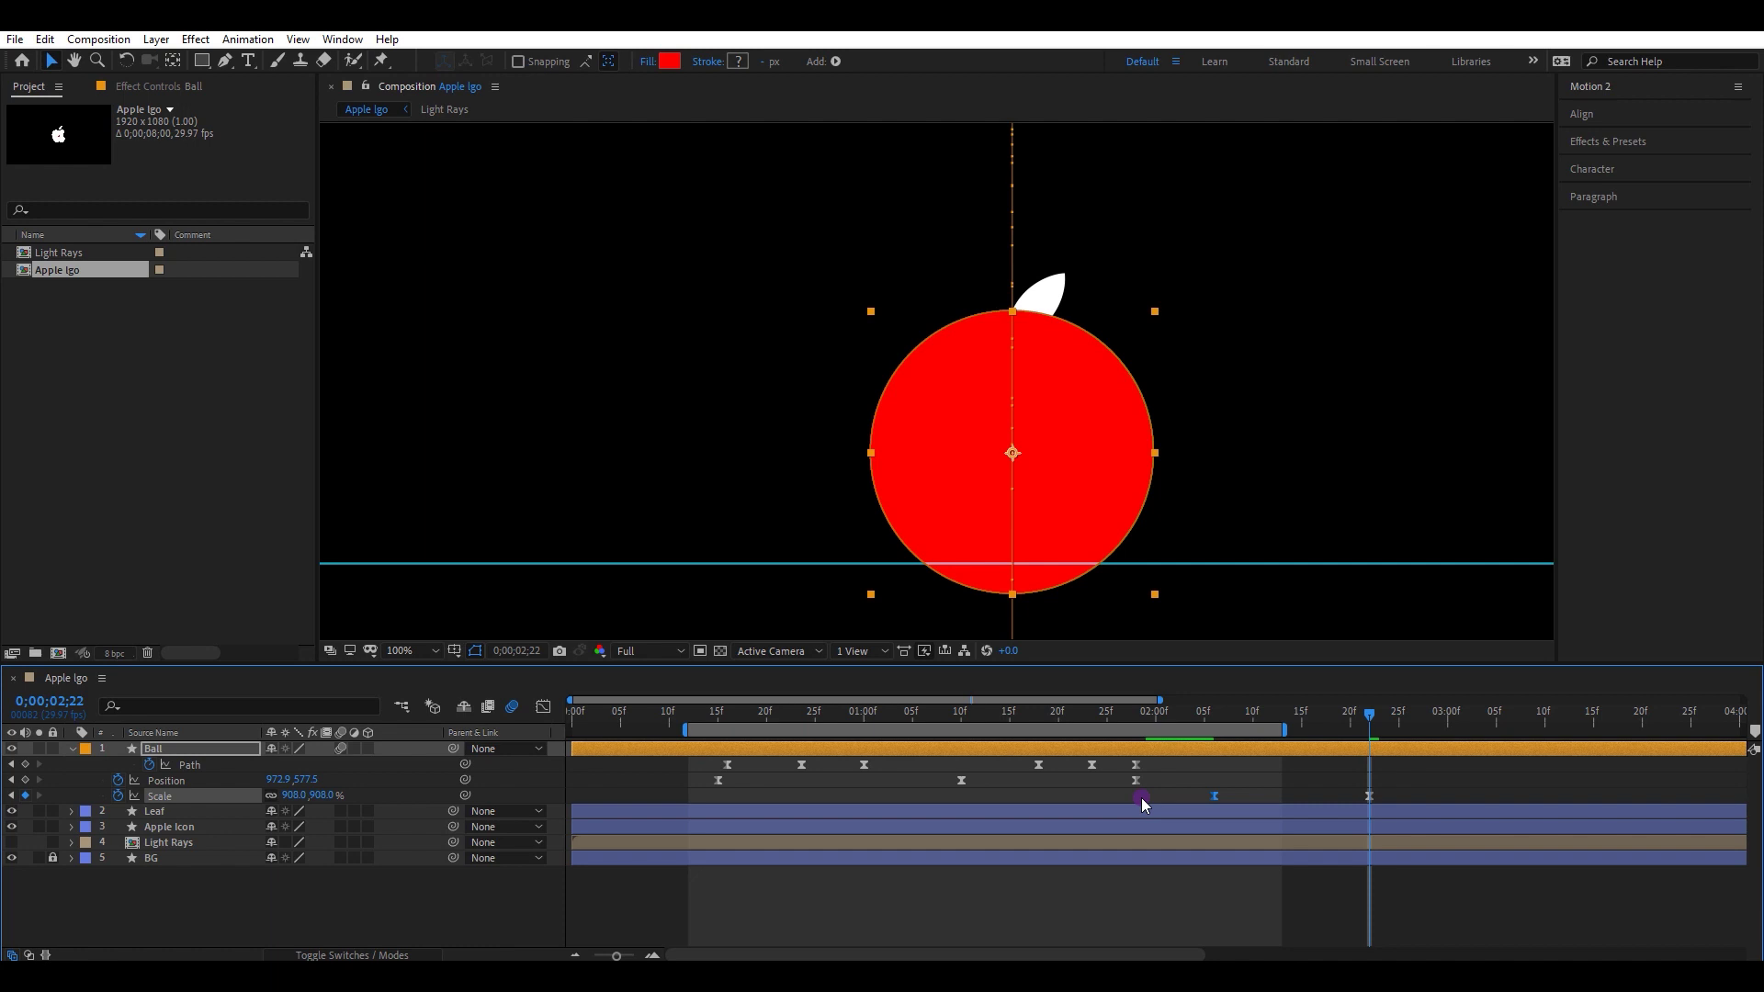
Delay the Ball's last Scale keyframe to about 0;00;03;02 and preview the growth with the work area starting at 0;00;02;03
key("minus")
left_click_drag(1108, 772, 1165, 796)
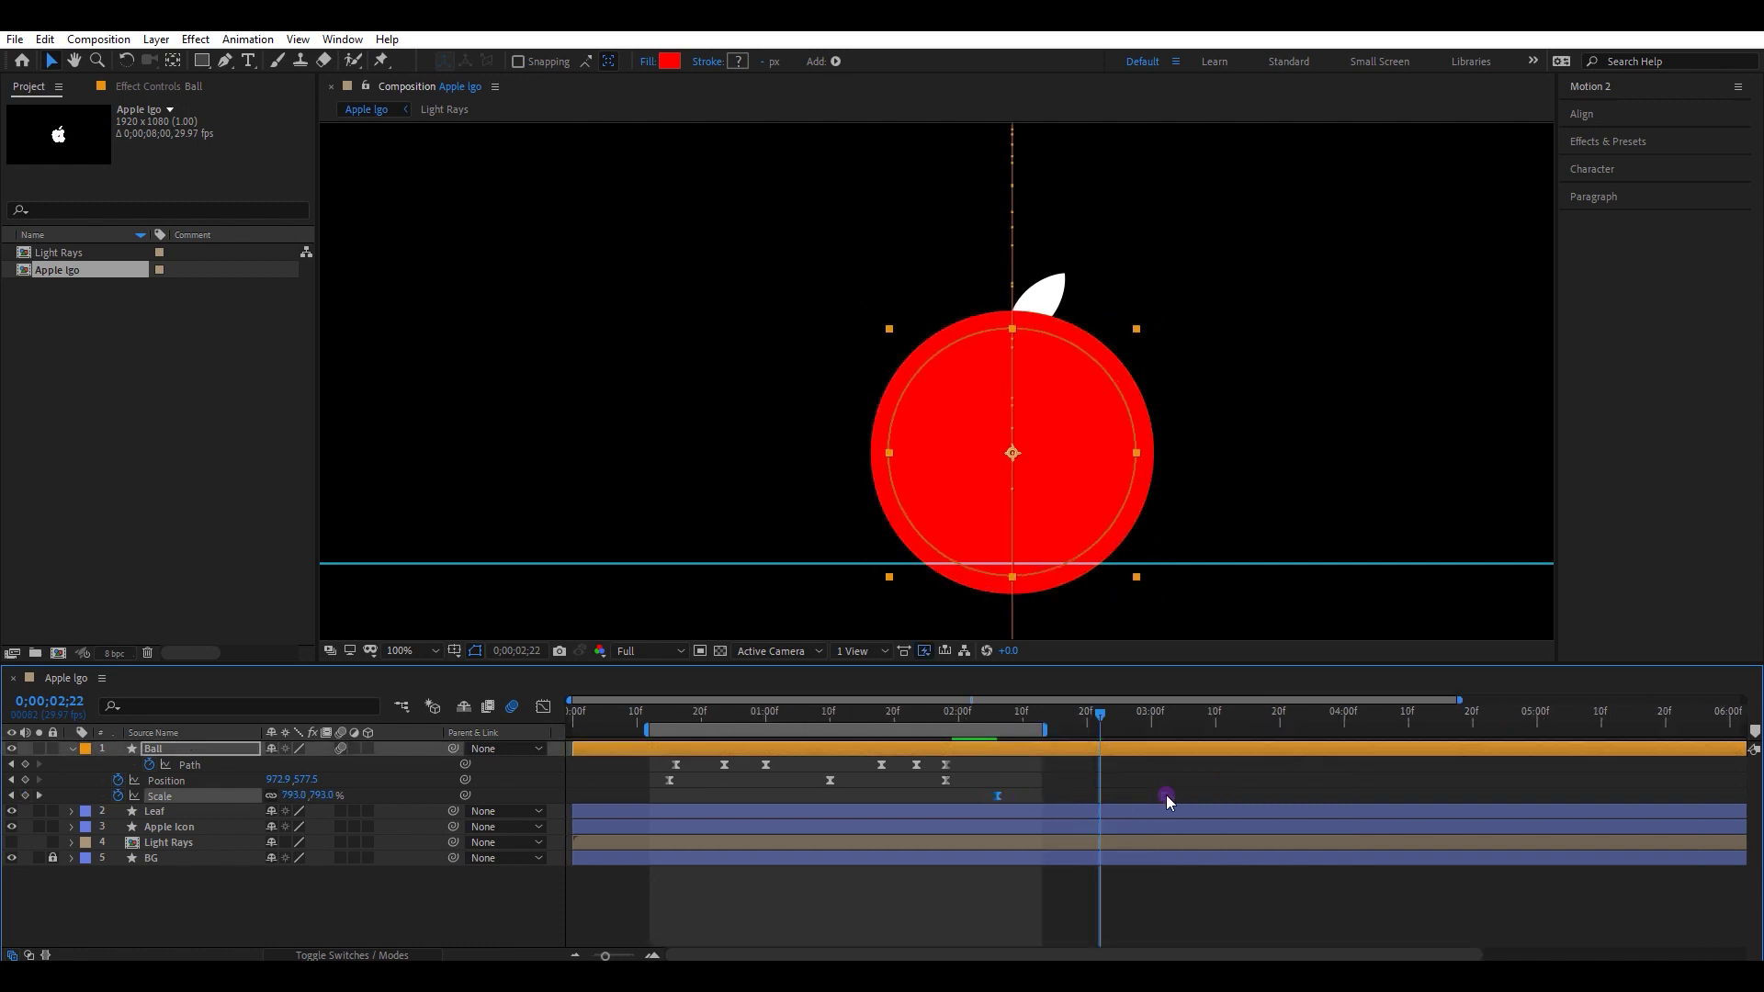
left_click_drag(994, 730, 1203, 744)
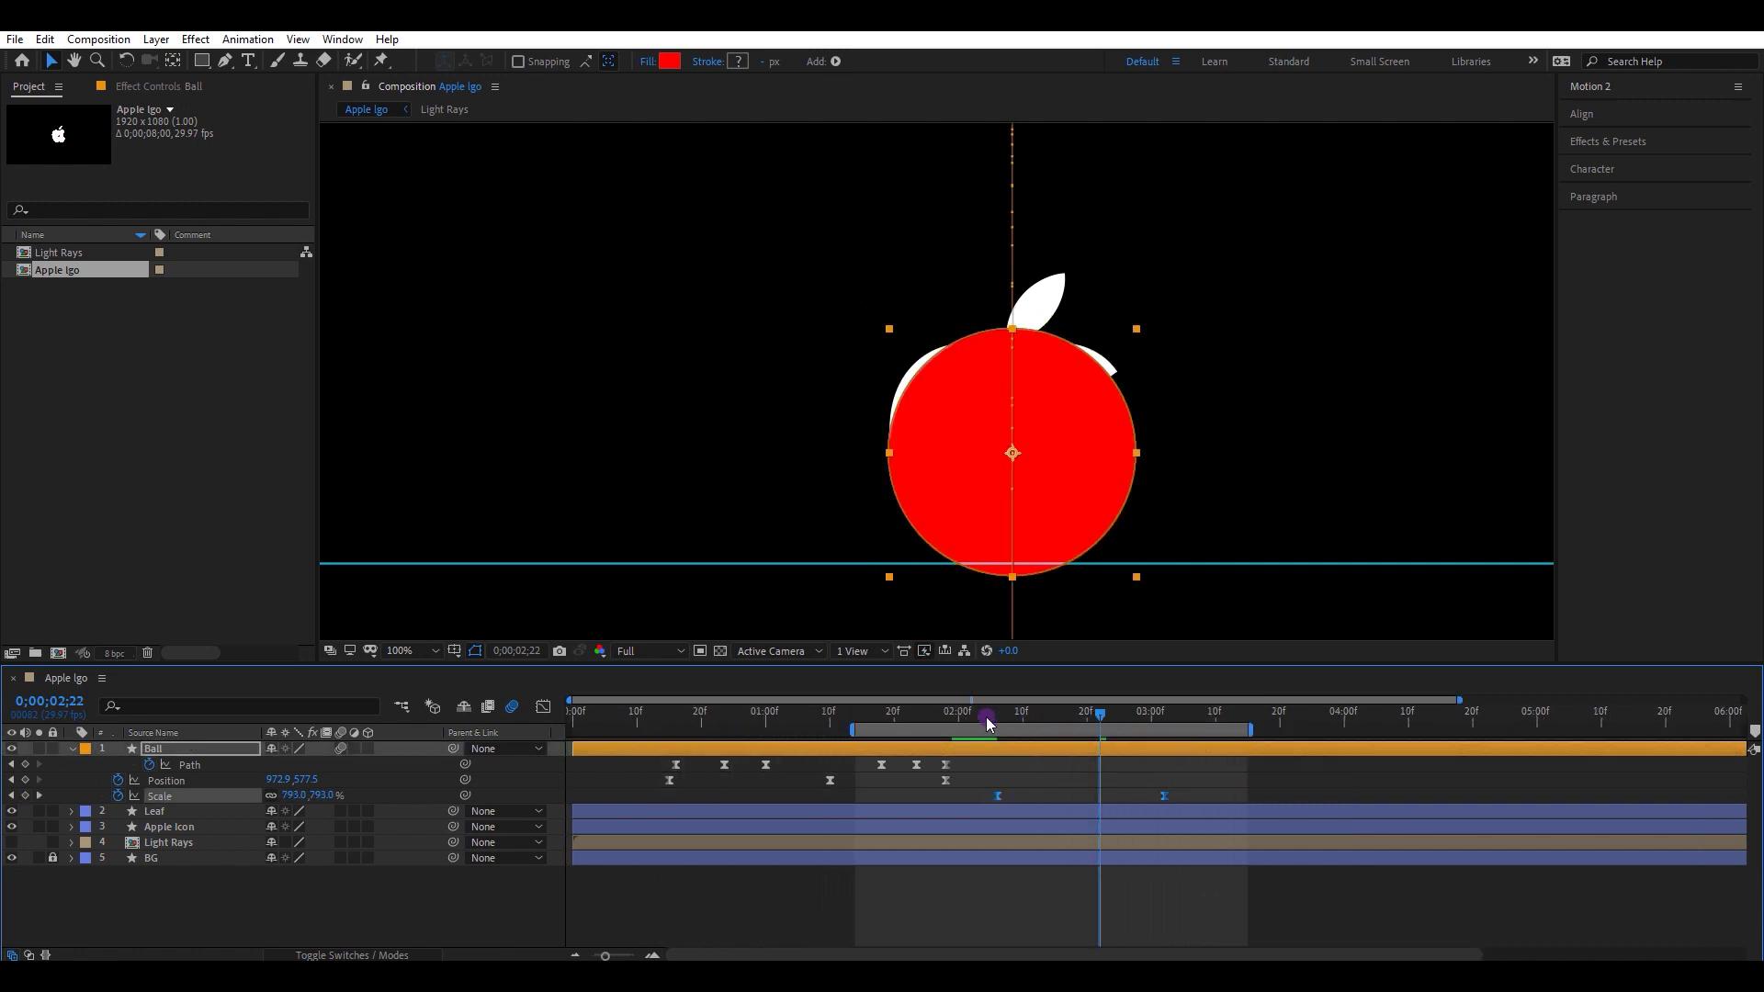
left_click_drag(987, 718, 979, 715)
key("b")
key("space")
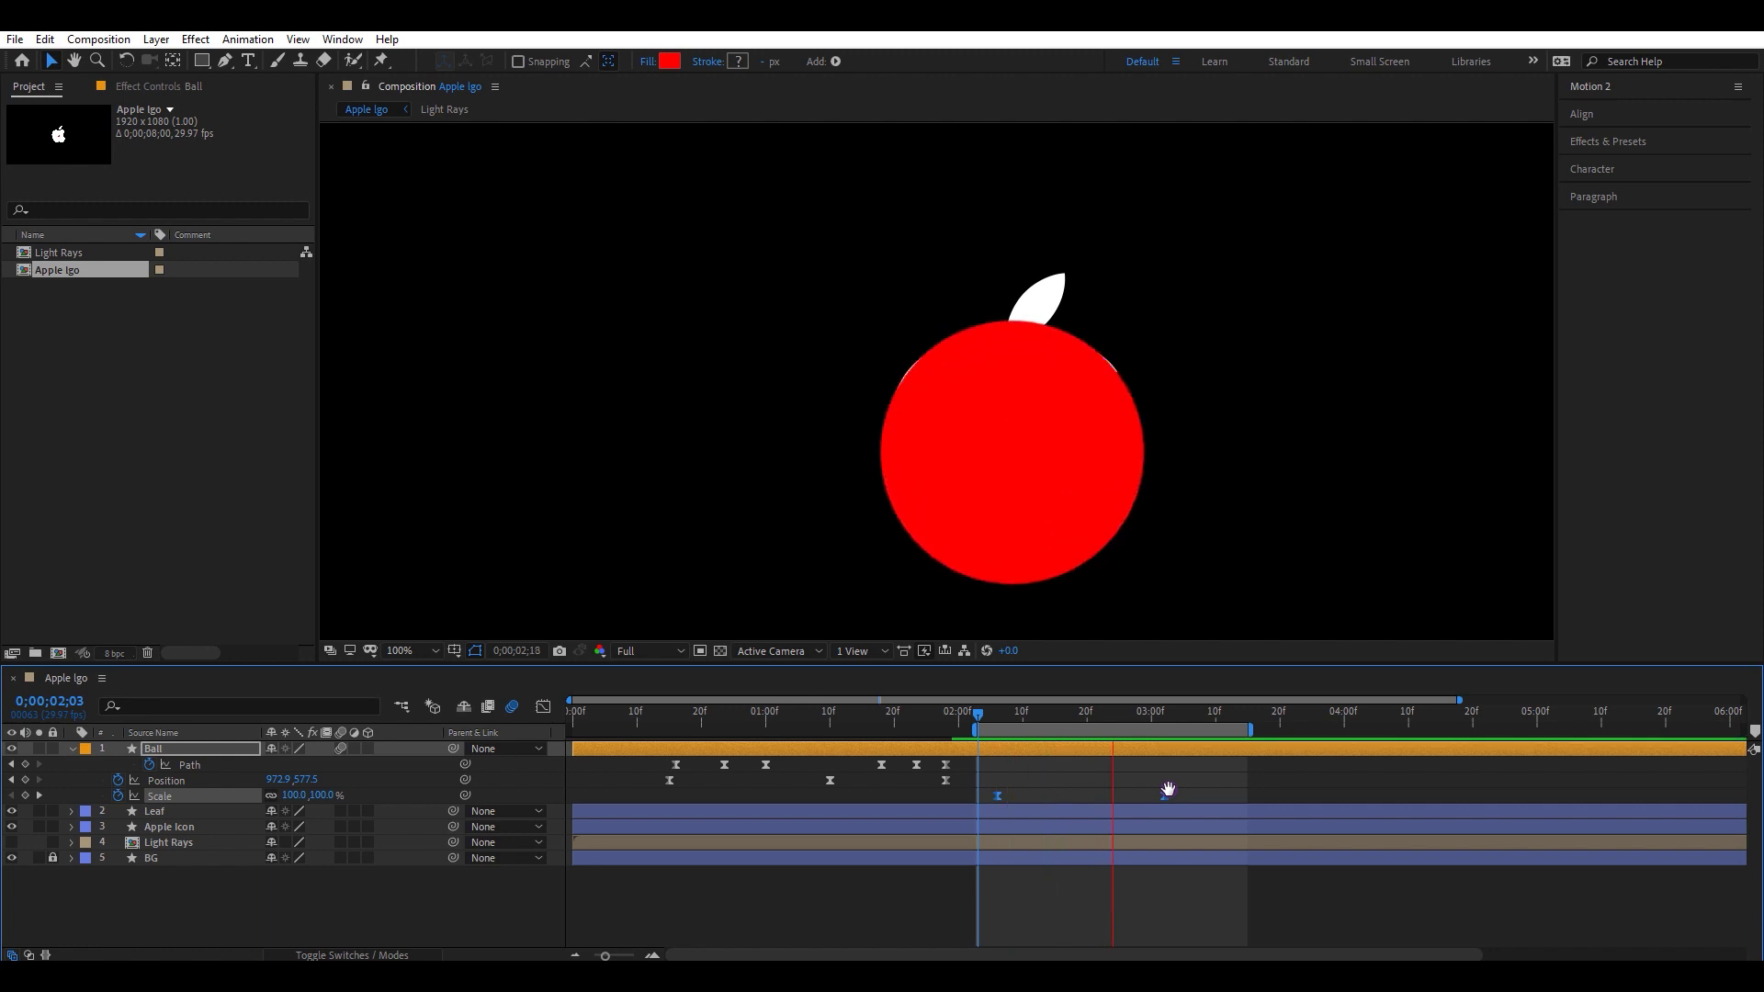
Move the Ball layer below Leaf and shift its two Scale keyframes earlier to start at about 0;00;01;27
left_click(1191, 717)
left_click_drag(1190, 716, 1171, 716)
left_click(1192, 811)
left_click(1179, 826)
left_click(196, 752)
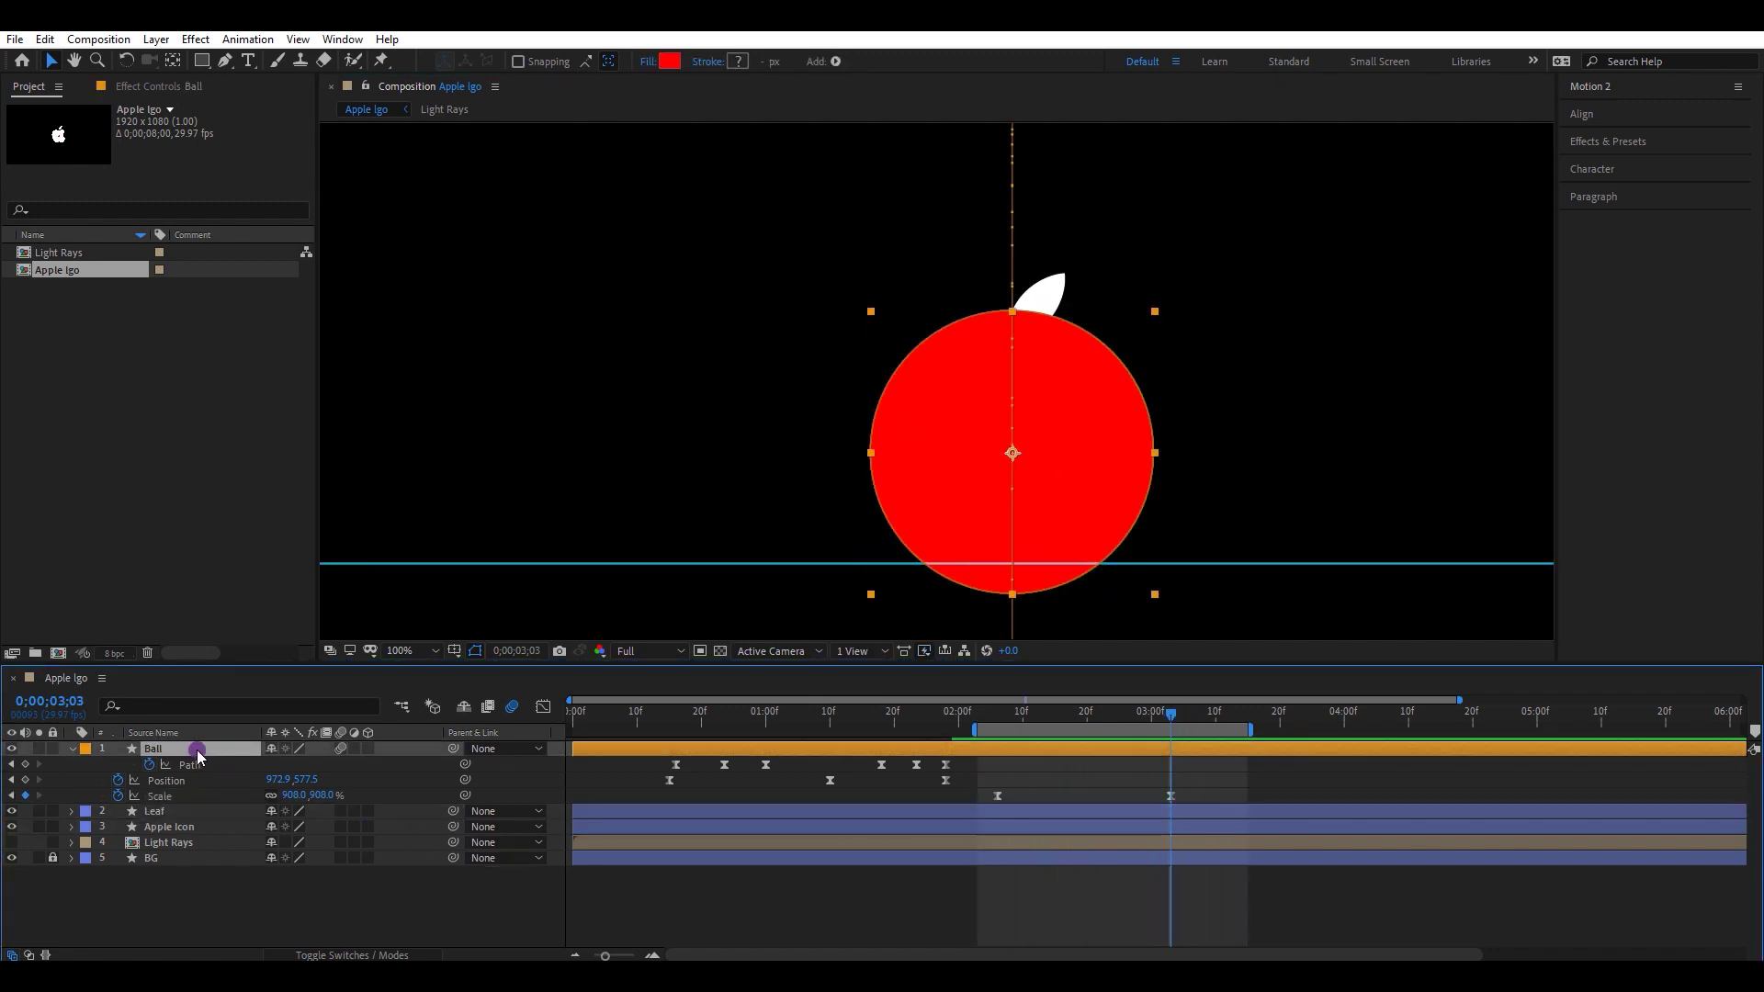
left_click_drag(182, 752, 180, 821)
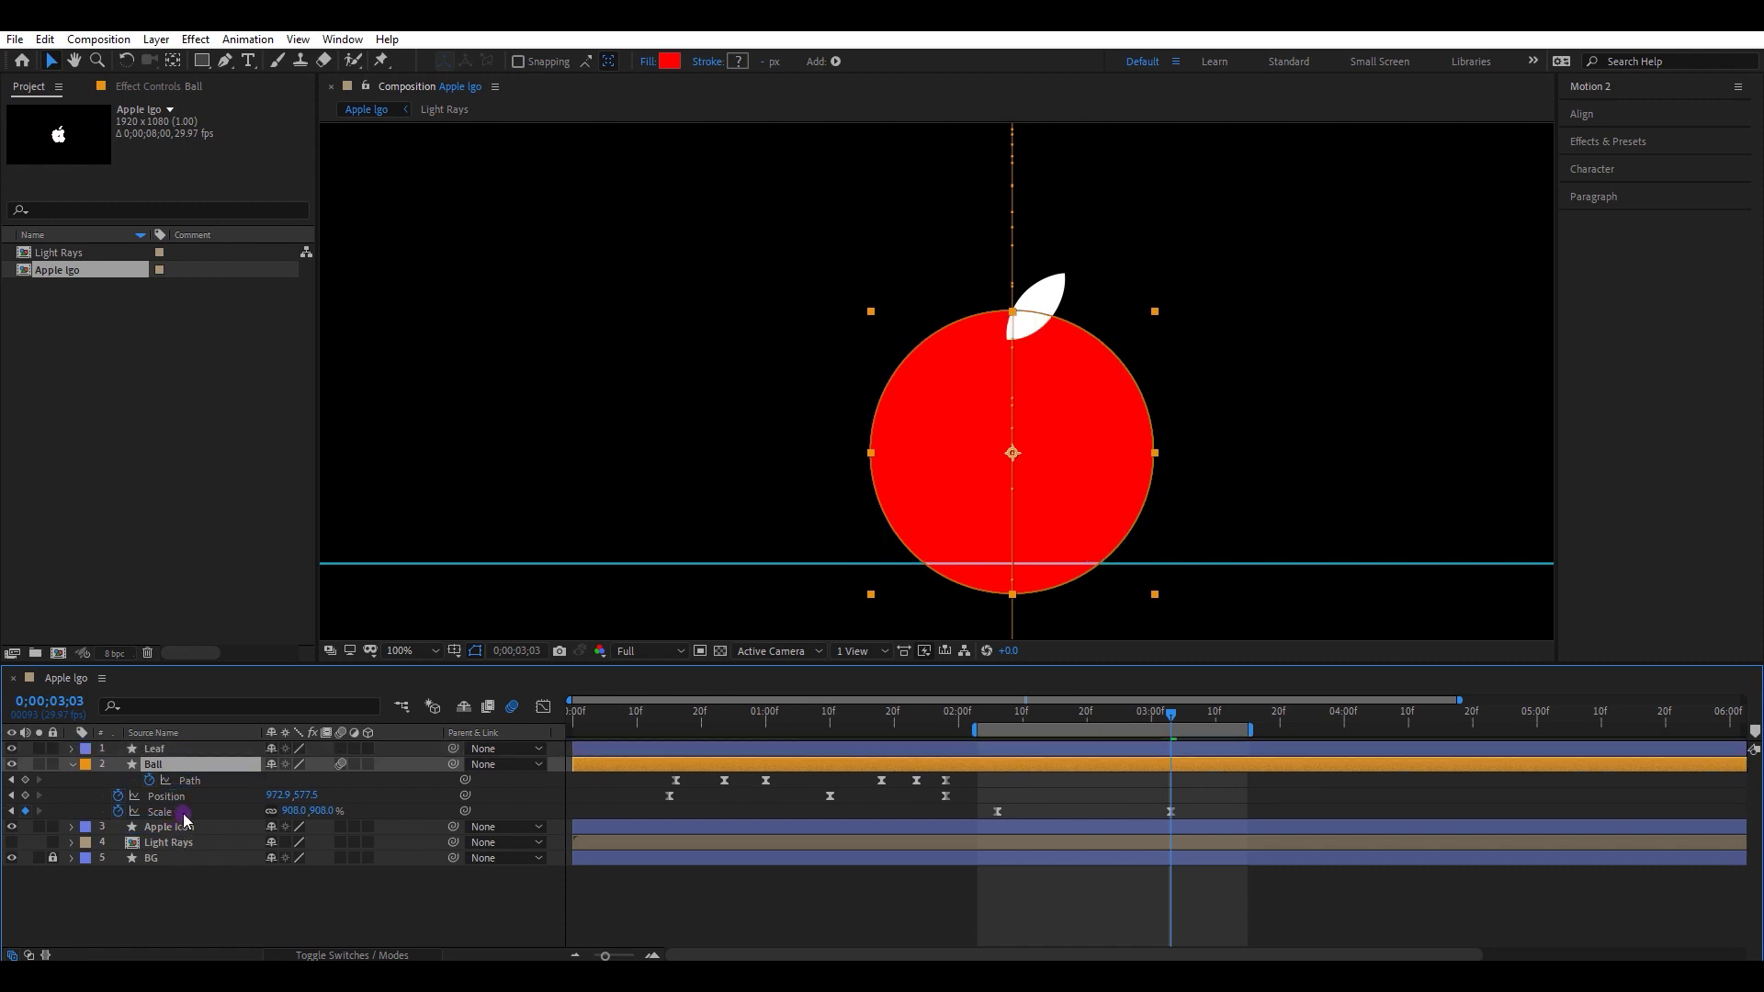
left_click_drag(1197, 797, 941, 820)
Duplicate the Ball layer and place the copy directly below the Apple Icon layer
left_click(177, 766)
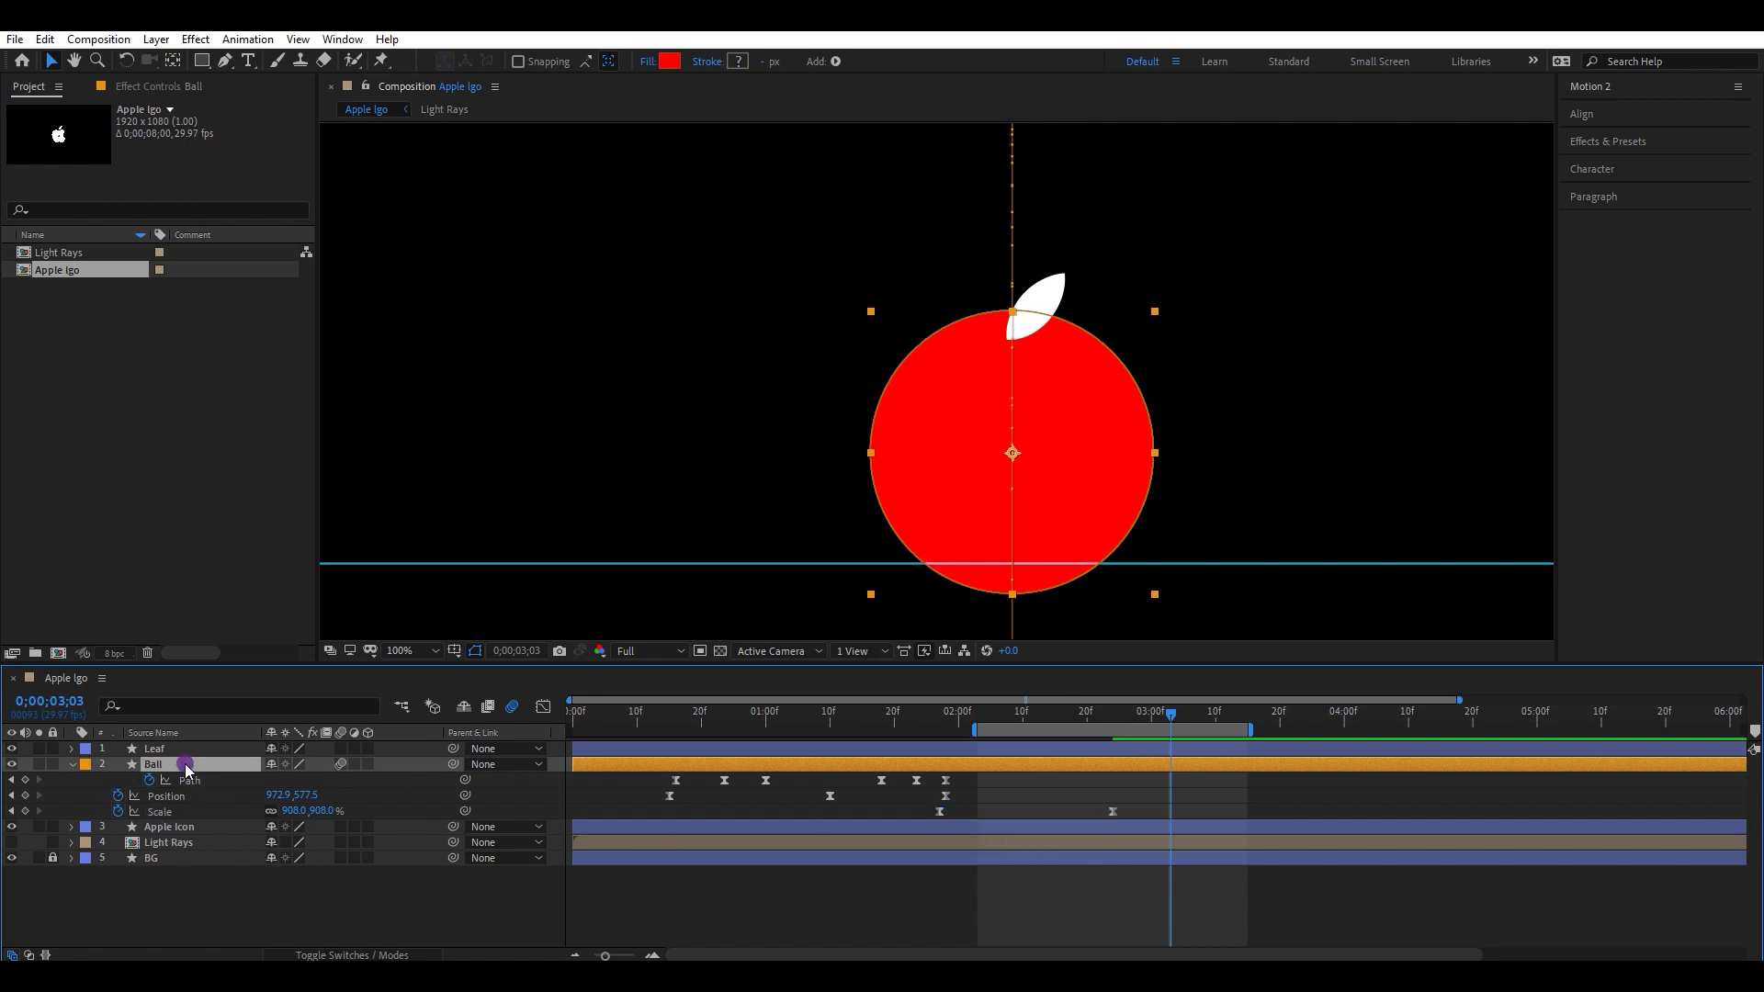
key("ctrl+d")
left_click_drag(184, 762, 187, 853)
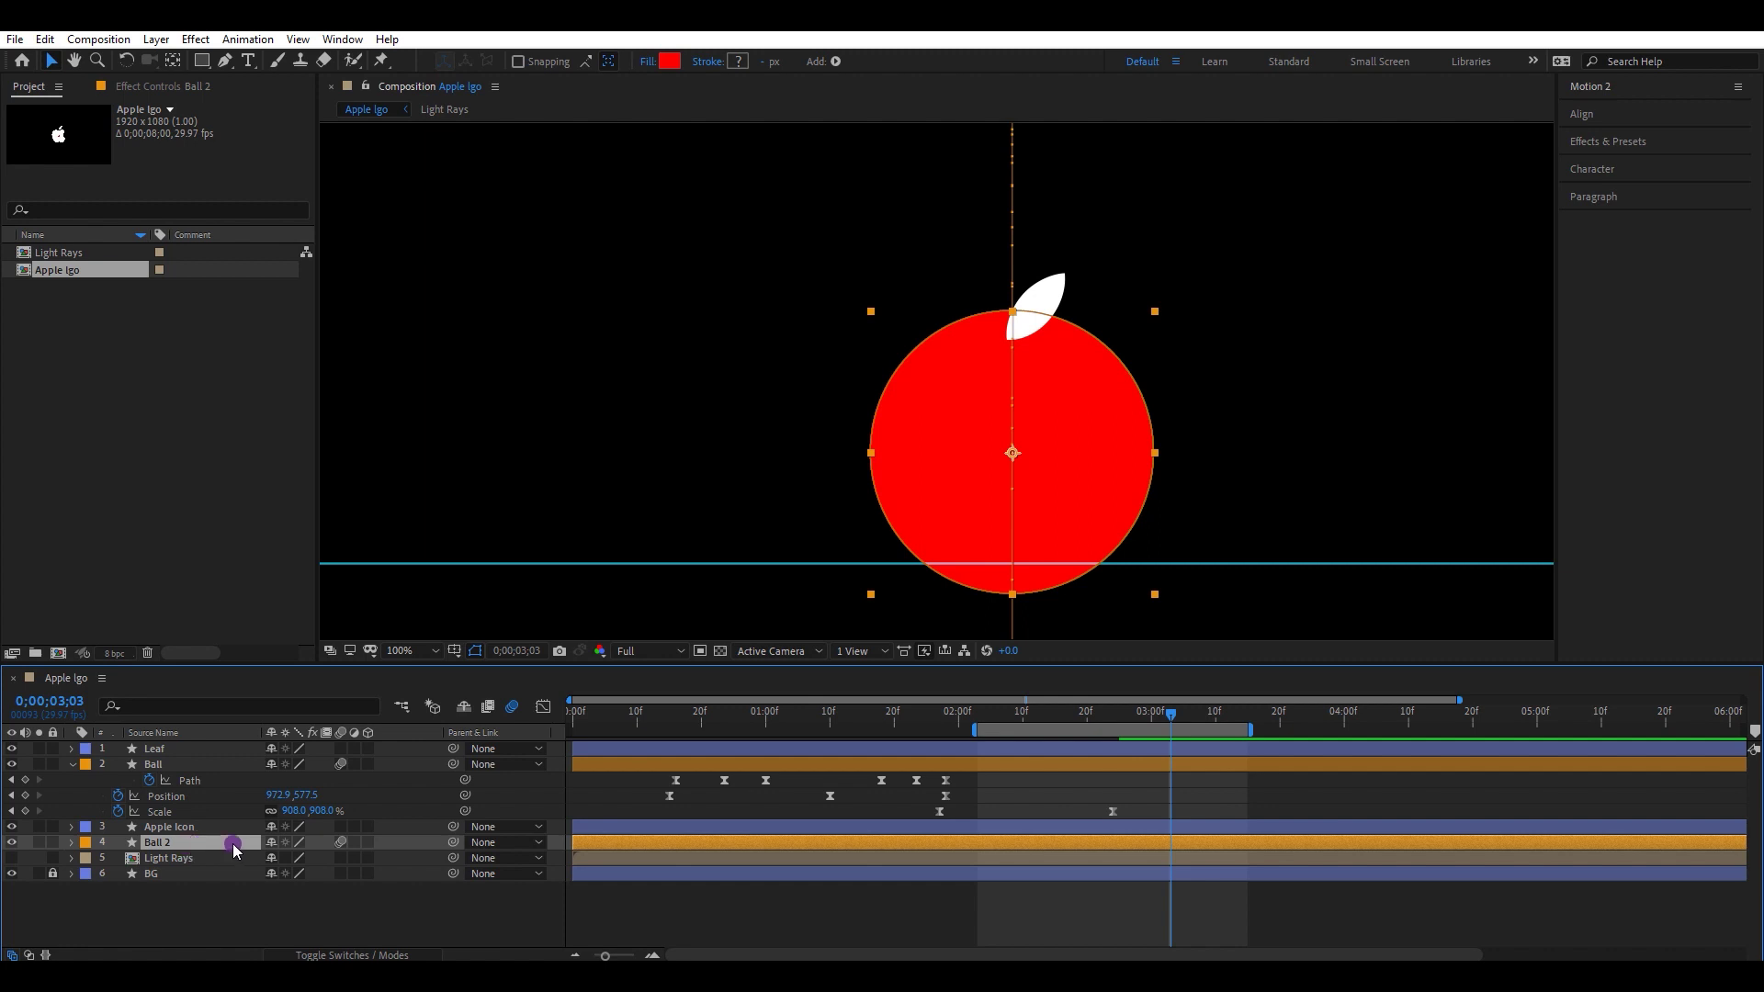
Set the Apple Icon layer's track matte to Alpha Matte "Ball"
scroll(981, 801, "down", 1)
left_click(933, 828)
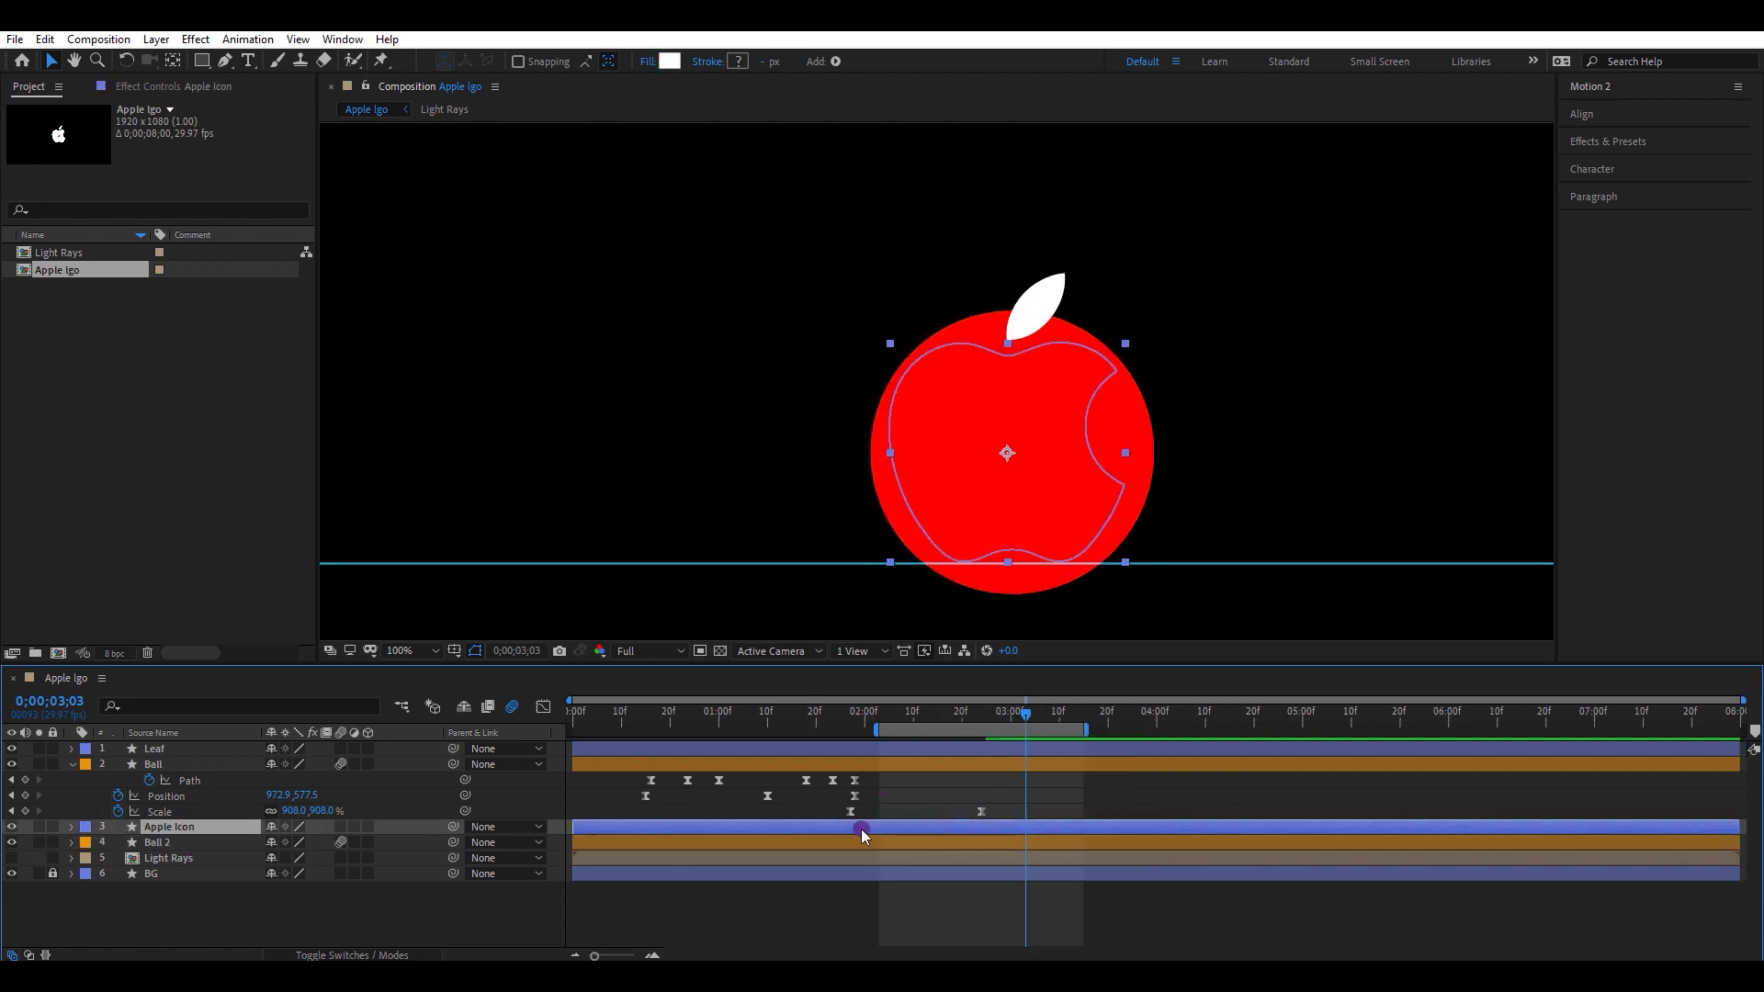
key("F4")
left_click(402, 823)
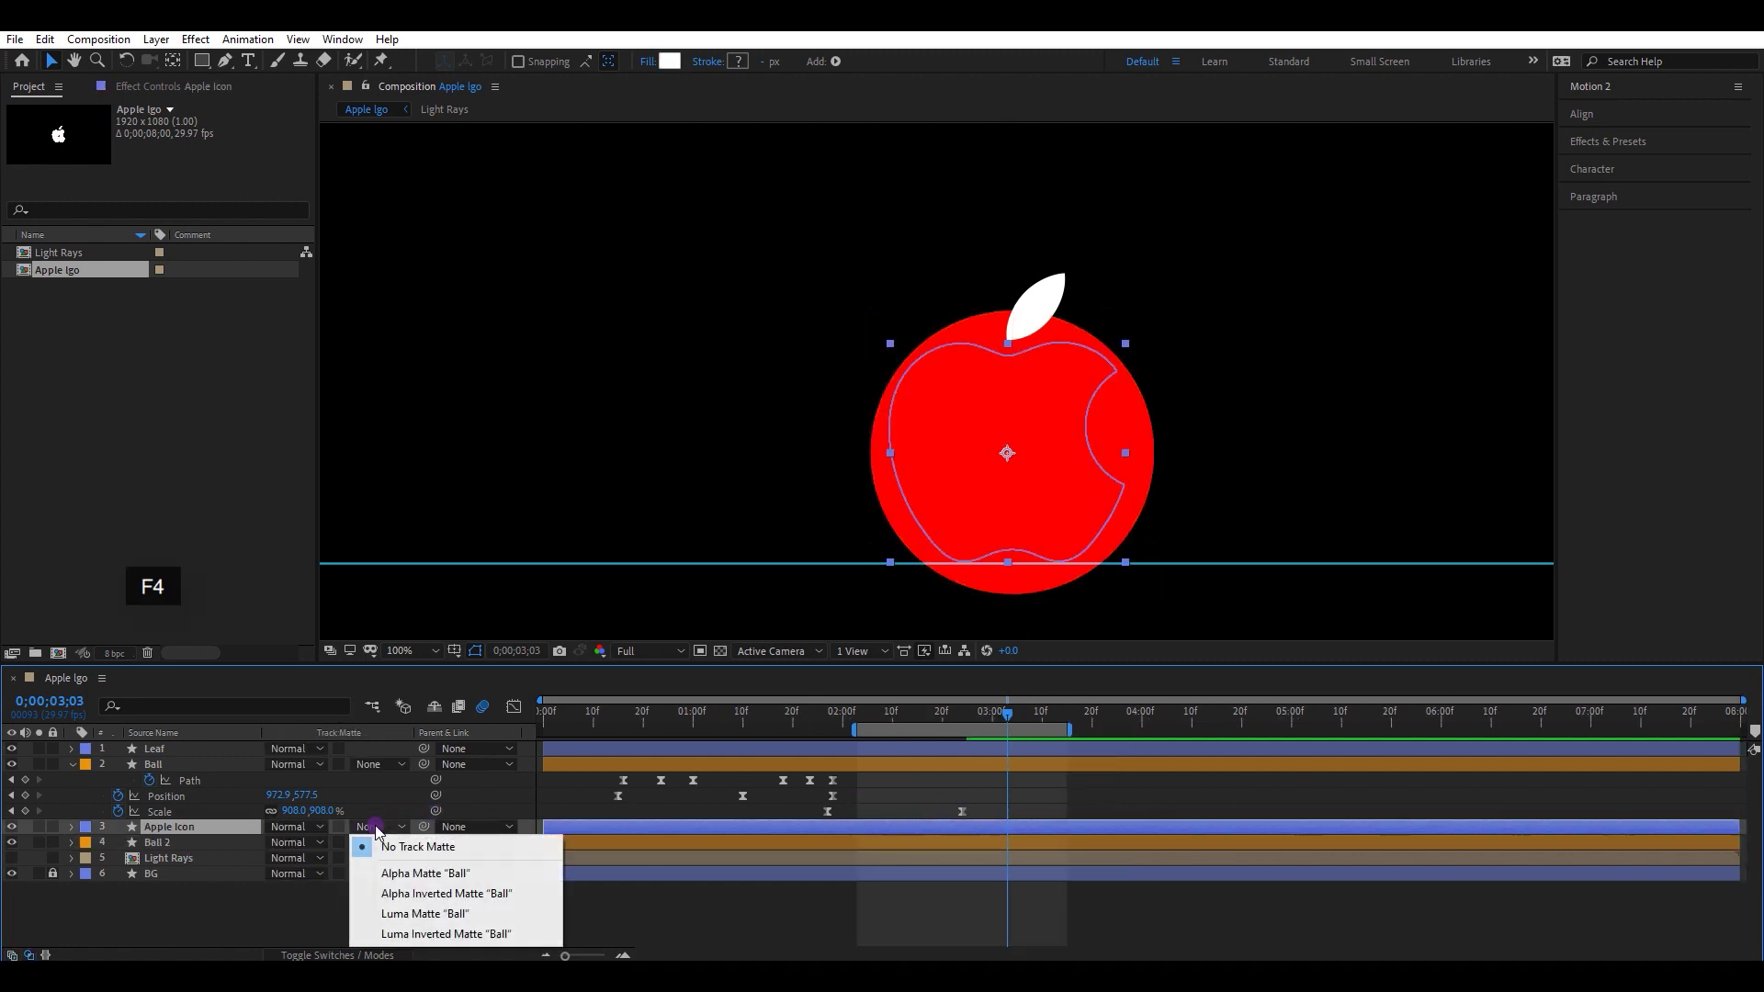
left_click(408, 871)
Trim the Ball matte layer to start at about 0;00;01;28 and Ball 2 to end at about 0;00;02;01
left_click_drag(806, 731, 847, 732)
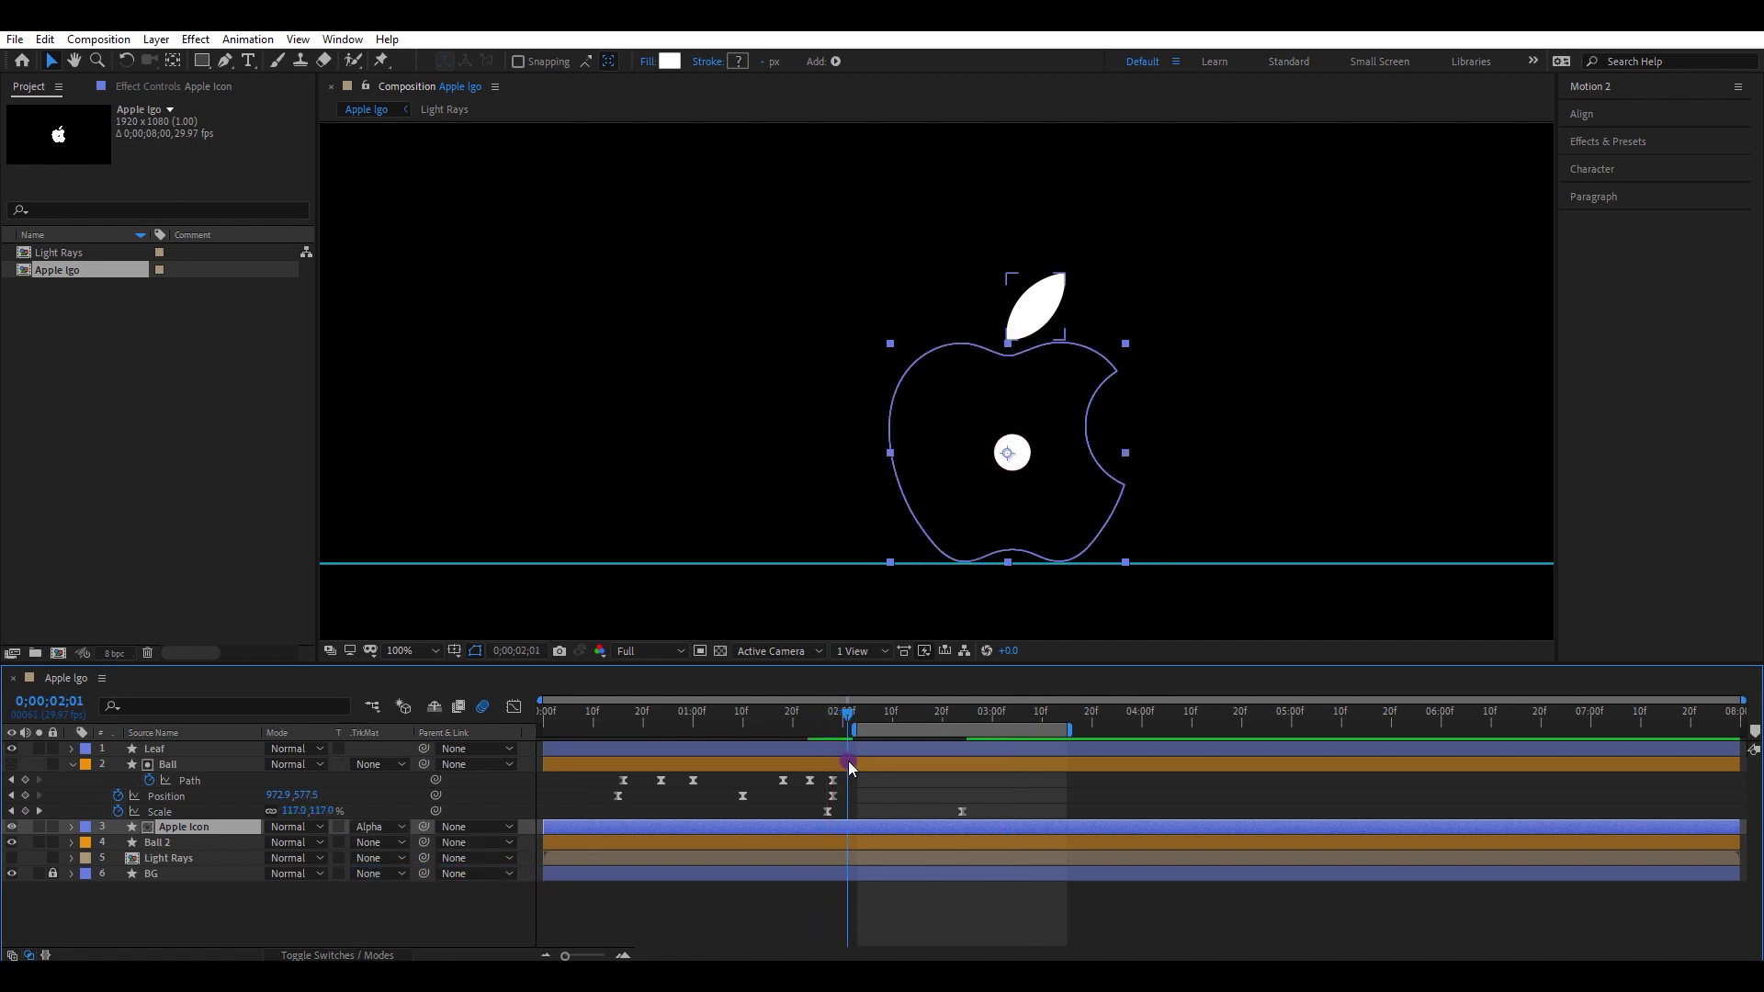
left_click(847, 765)
key("alt+bracketleft")
left_click(160, 841)
key("alt+bracketright")
left_click(856, 823)
left_click(856, 764)
key("alt+bracketleft")
left_click_drag(845, 727, 847, 729)
Start the work area at 0;00;00;13 and preview the whole ball-to-apple transition
left_click_drag(625, 725, 608, 724)
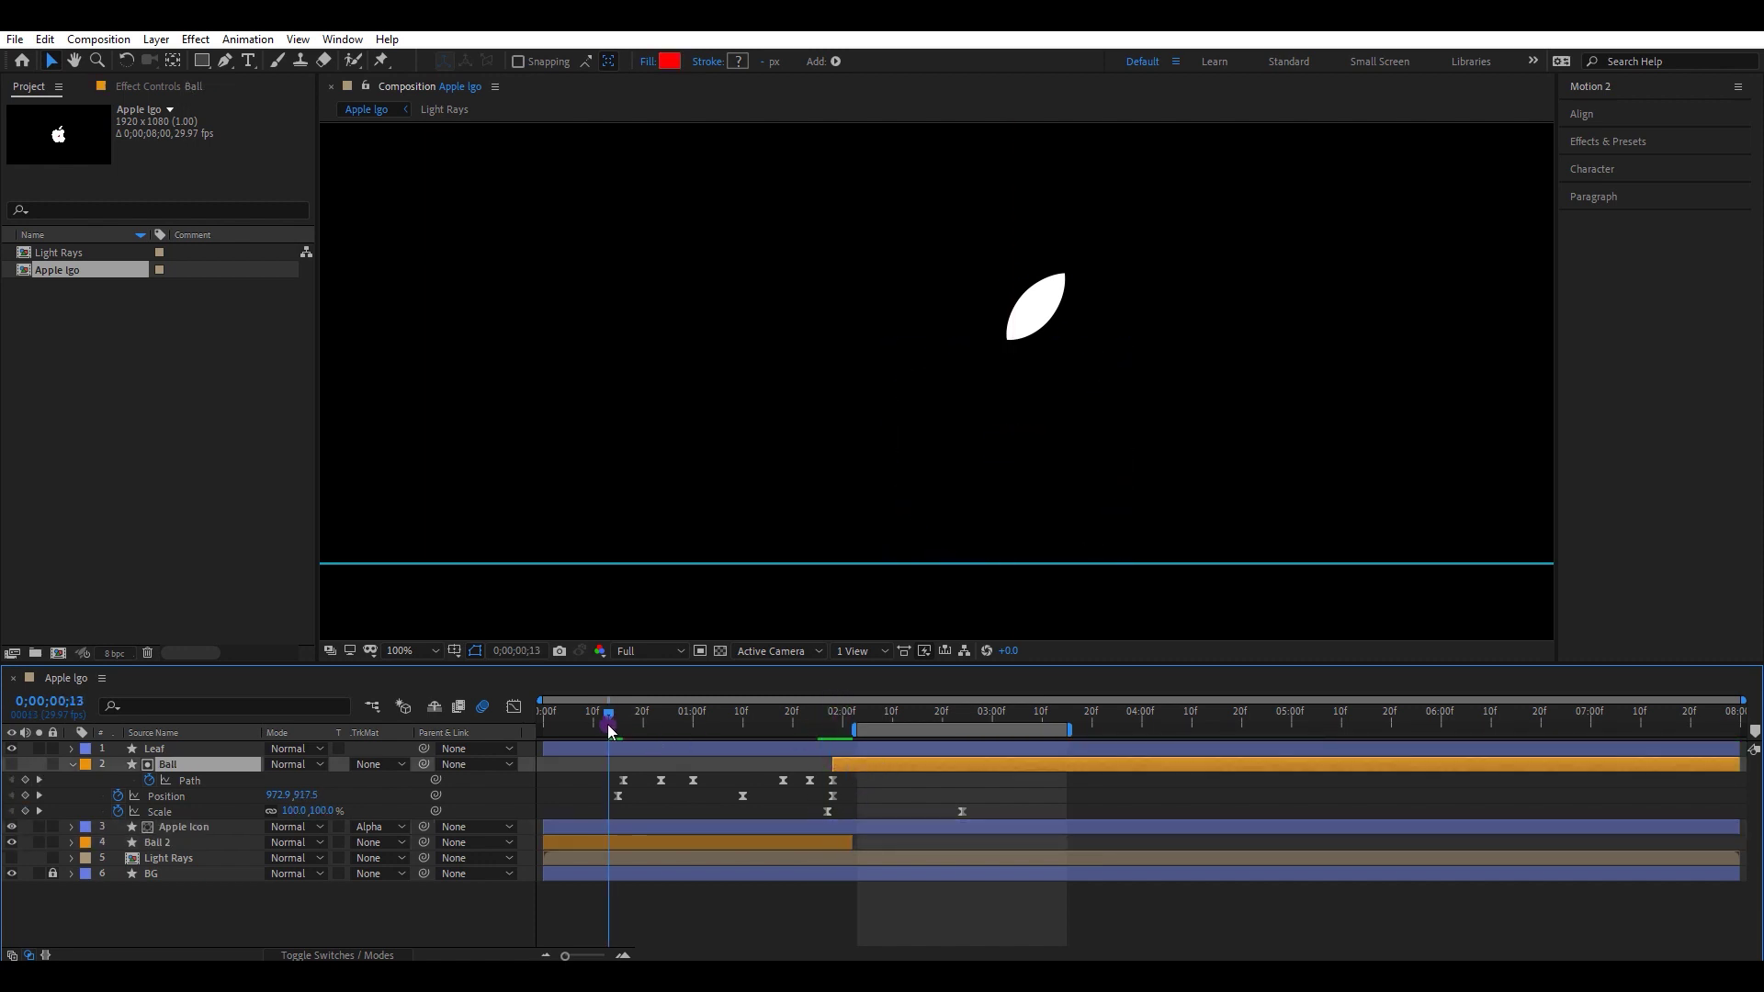
key("b")
key("space")
key("comma")
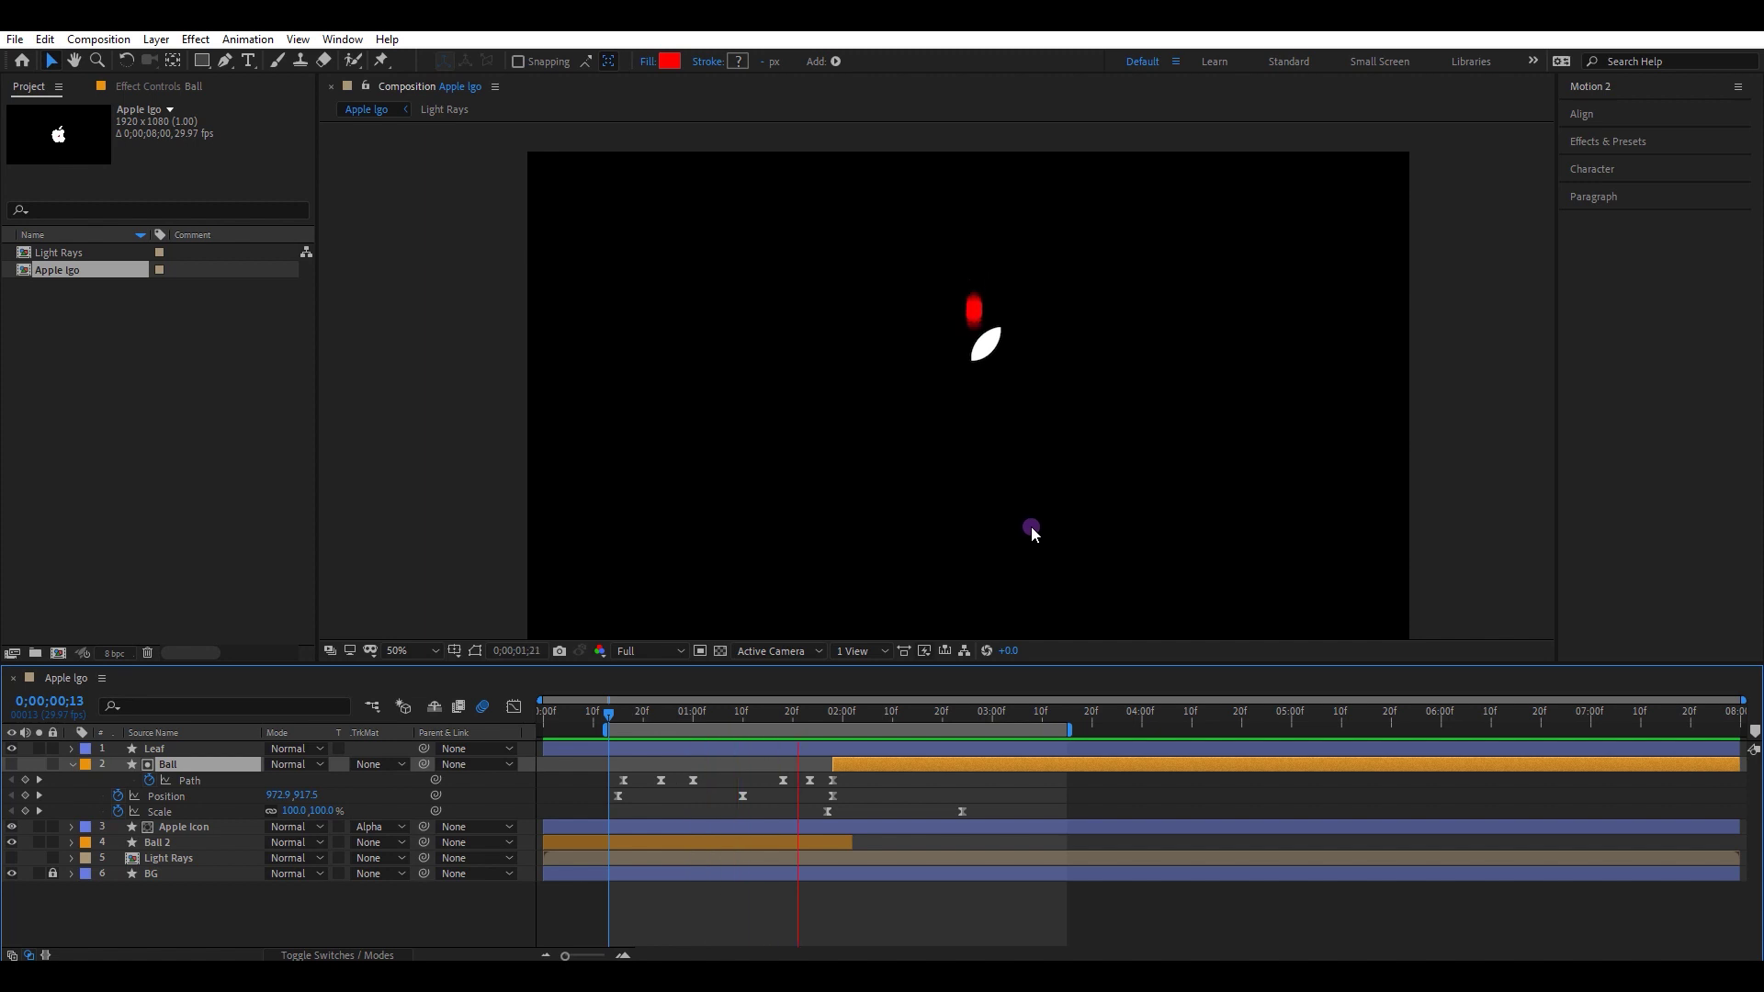
Keyframe the Apple Icon's Scale at 100% at 0;00;02;24 and 0% at 0;00;01;27
left_click(979, 711)
left_click_drag(979, 711, 962, 712)
left_click(962, 825)
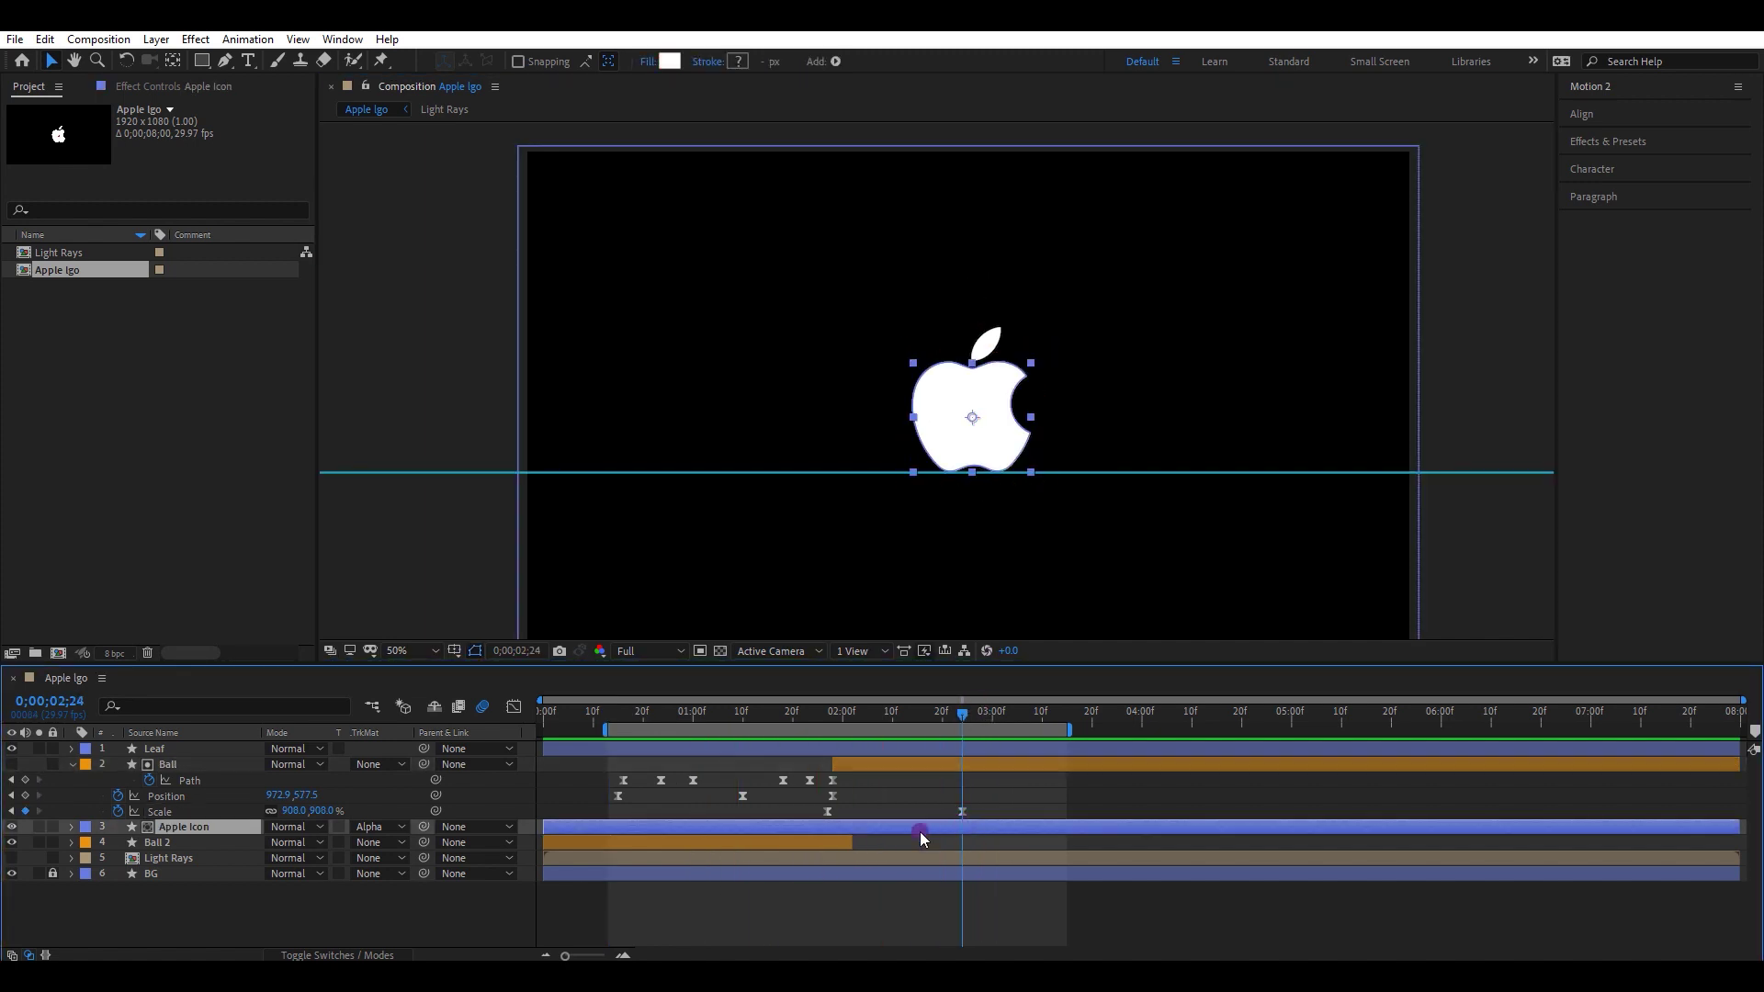
key("s")
left_click_drag(885, 718, 829, 715)
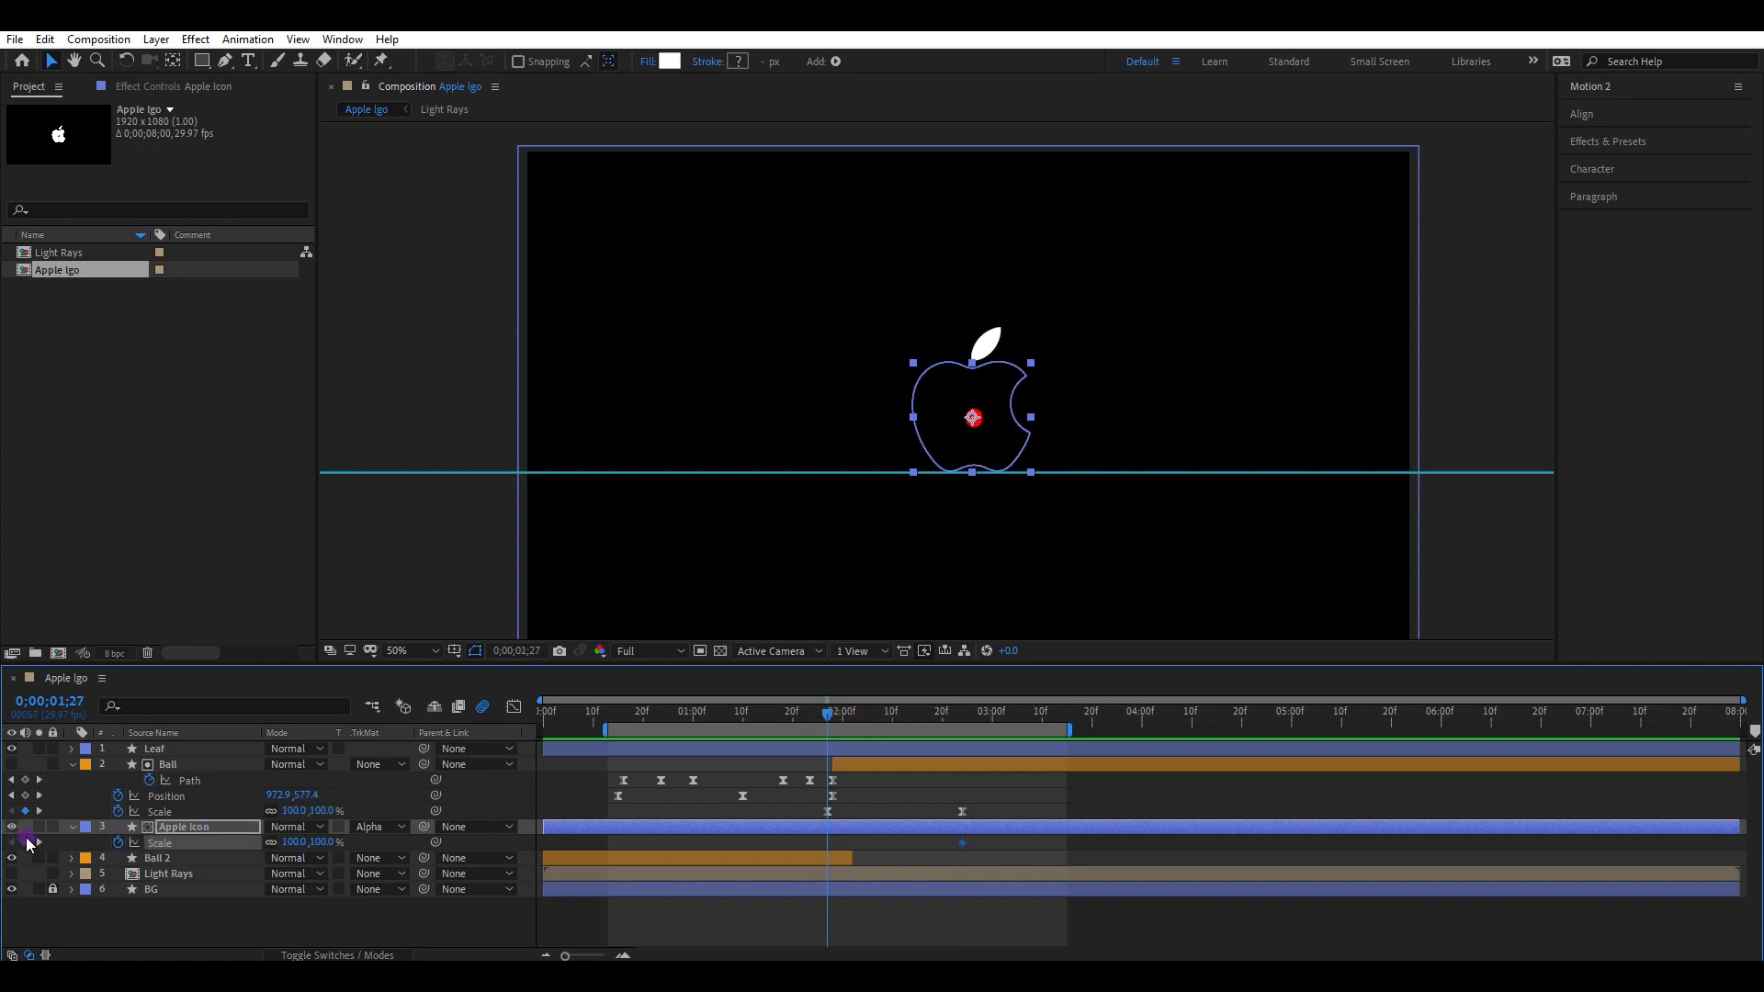
left_click_drag(291, 847, 290, 843)
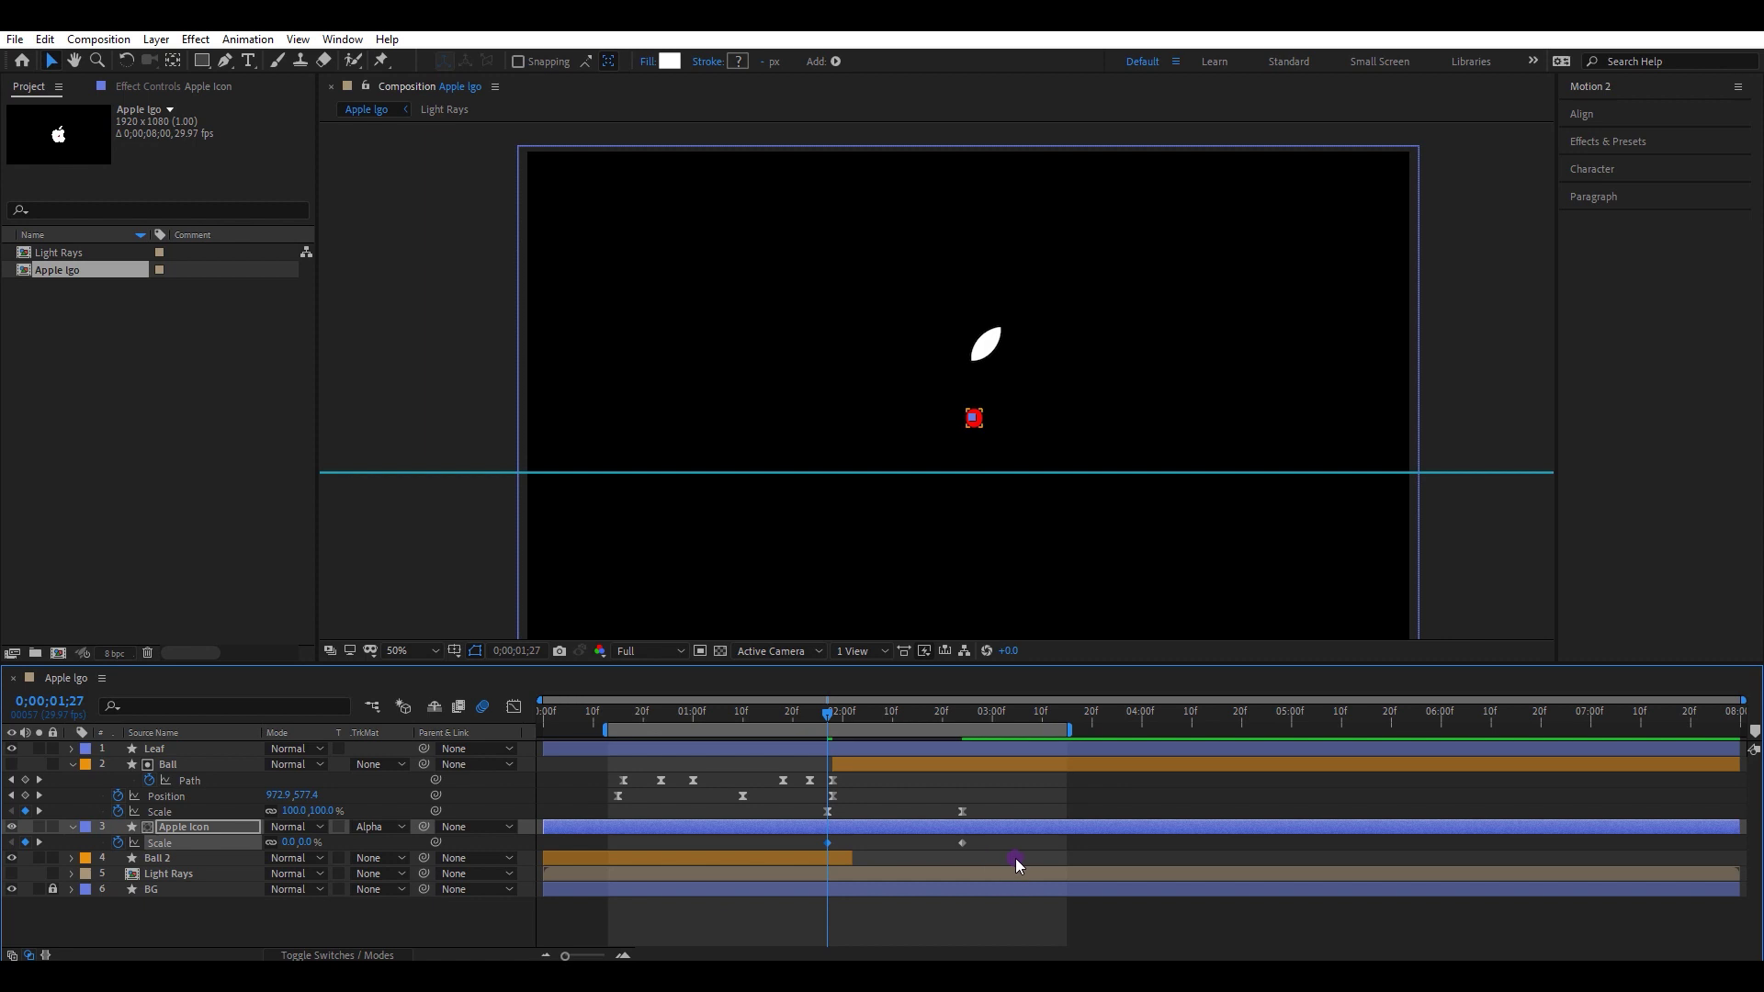
Easy Ease the Apple Icon's Scale keyframes and shape their speed curve into a steep central peak
right_click(828, 842)
mouse_move(873, 836)
left_click(1116, 689)
left_click_drag(1031, 851, 862, 912)
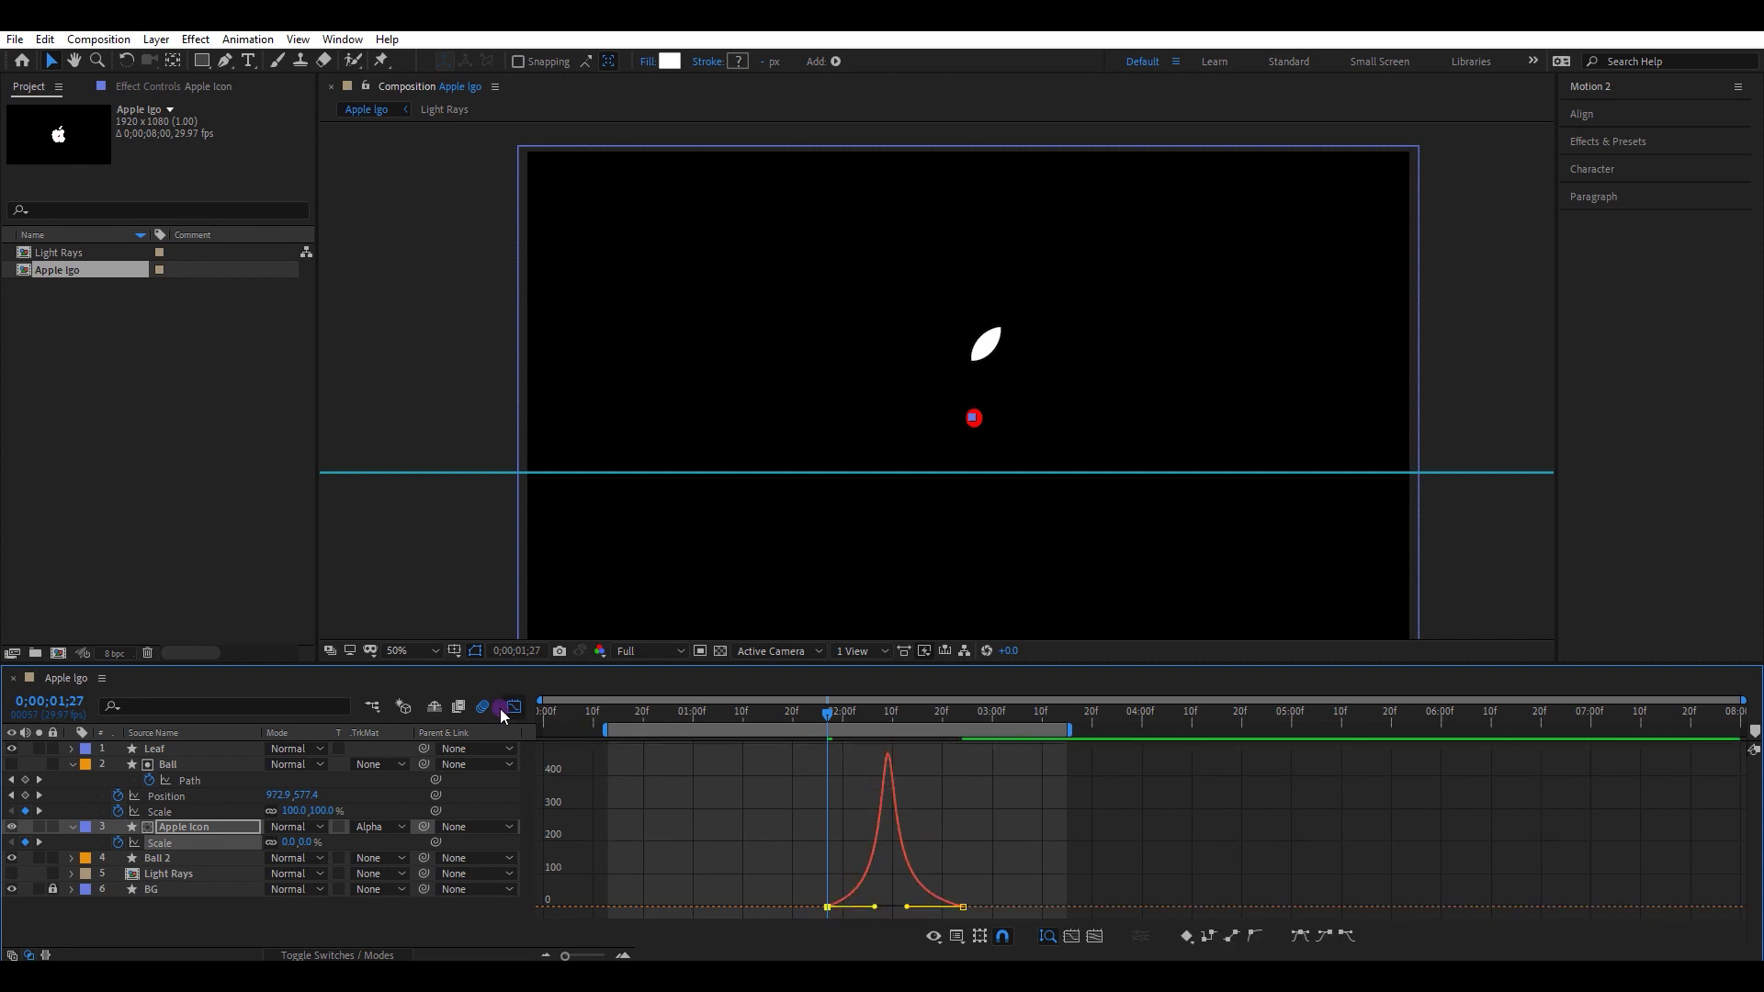
Shift the Apple Icon's two Scale keyframes earlier, to about 0;00;01;24 and 0;00;02;20, and preview the transition
left_click(513, 707)
key("equal")
key("equal")
left_click_drag(692, 714, 974, 730)
left_click_drag(1257, 836, 681, 851)
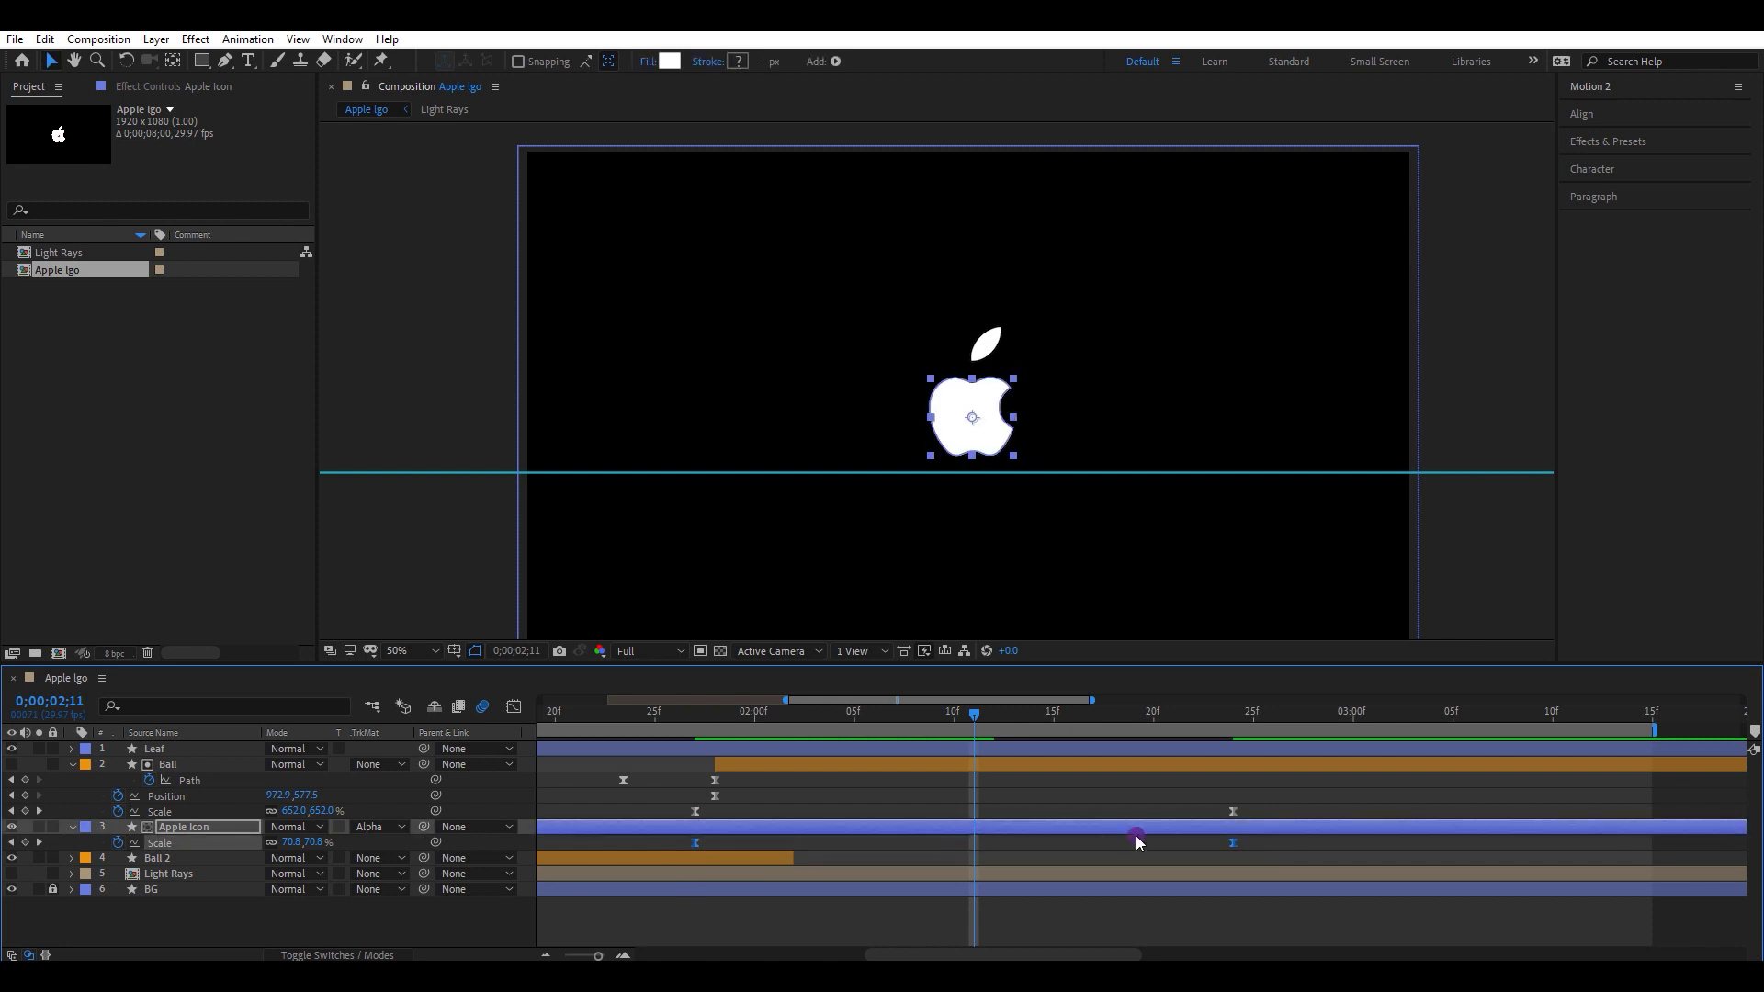
left_click_drag(1228, 840, 1172, 842)
left_click_drag(676, 715, 853, 719)
left_click_drag(1173, 842, 1153, 842)
left_click_drag(654, 717, 615, 753)
scroll(887, 785, "down", 5)
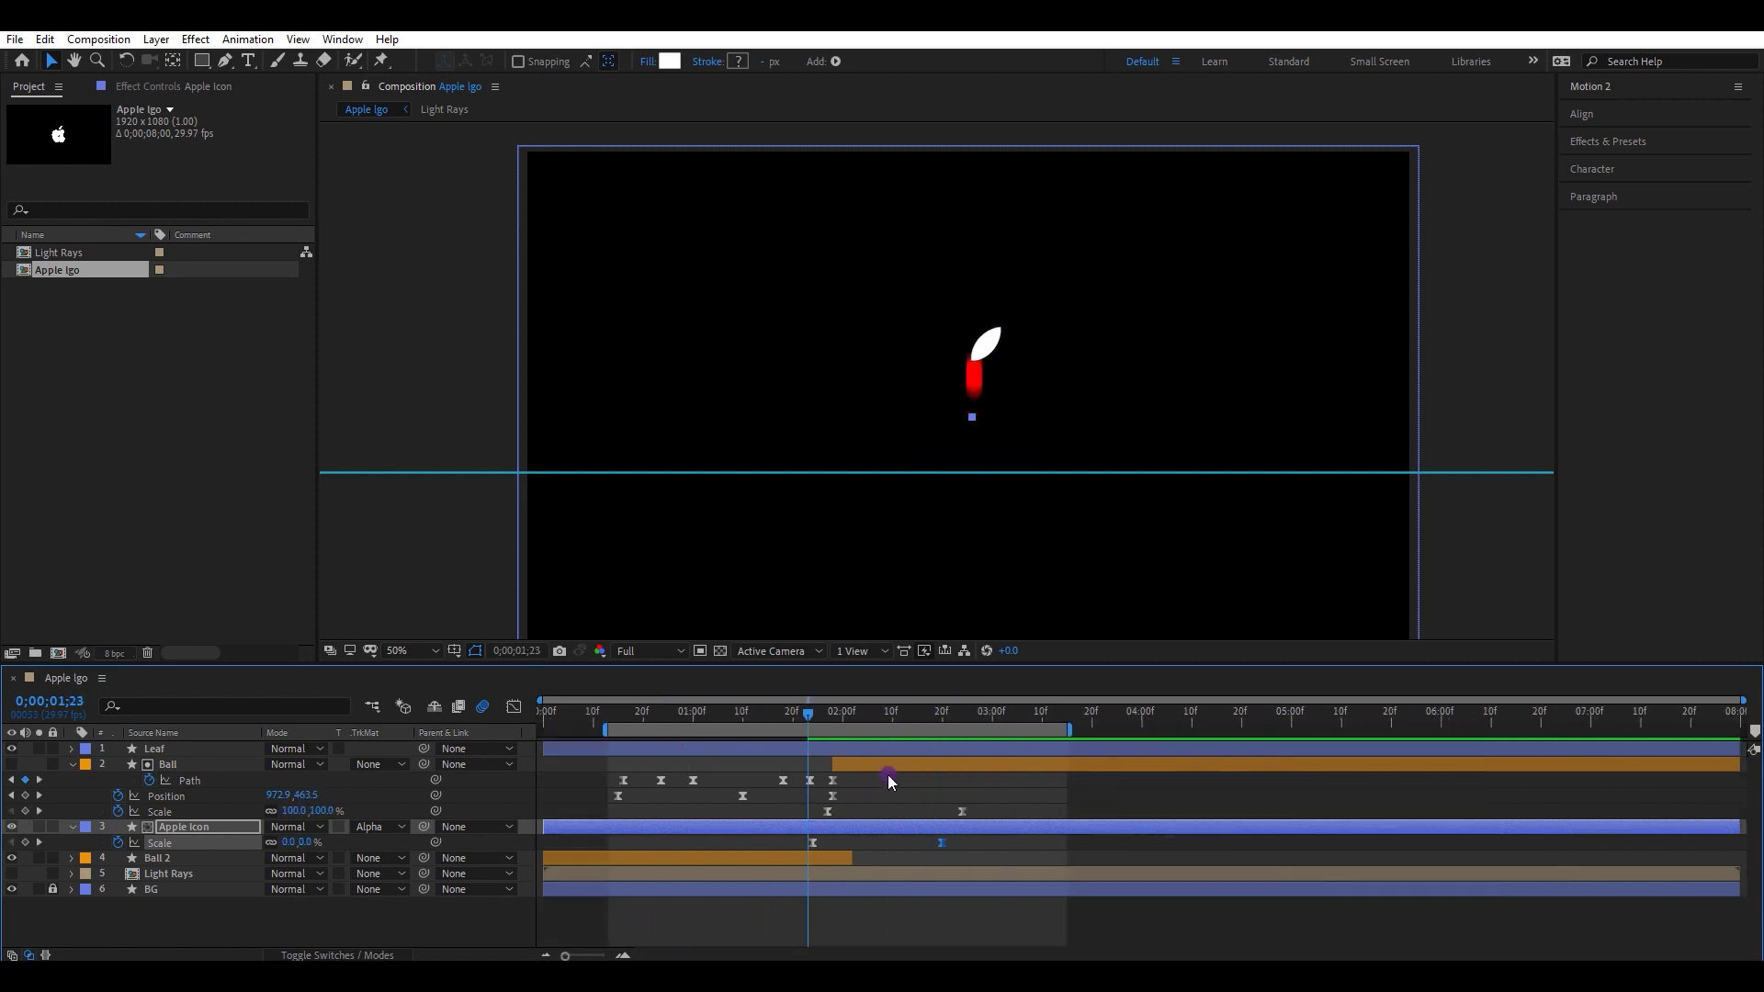
left_click(1519, 375)
key("space")
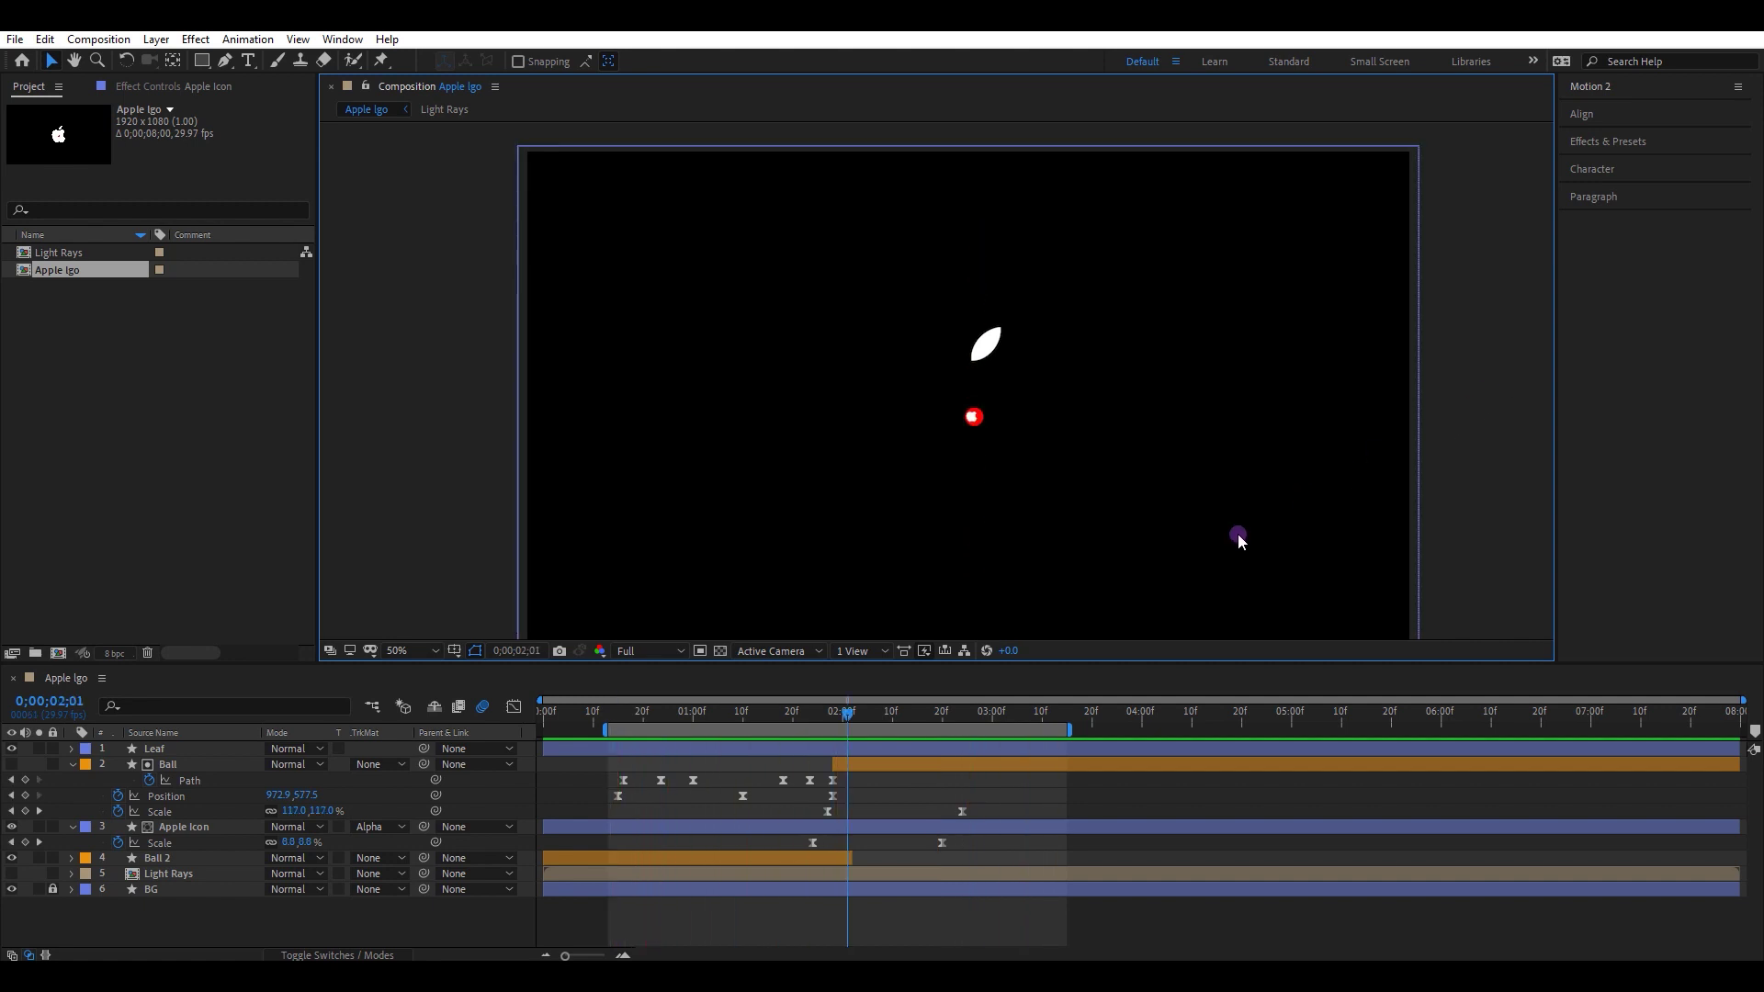
Change Ball 2's fill colour to white (FFFFFF)
left_click(823, 854)
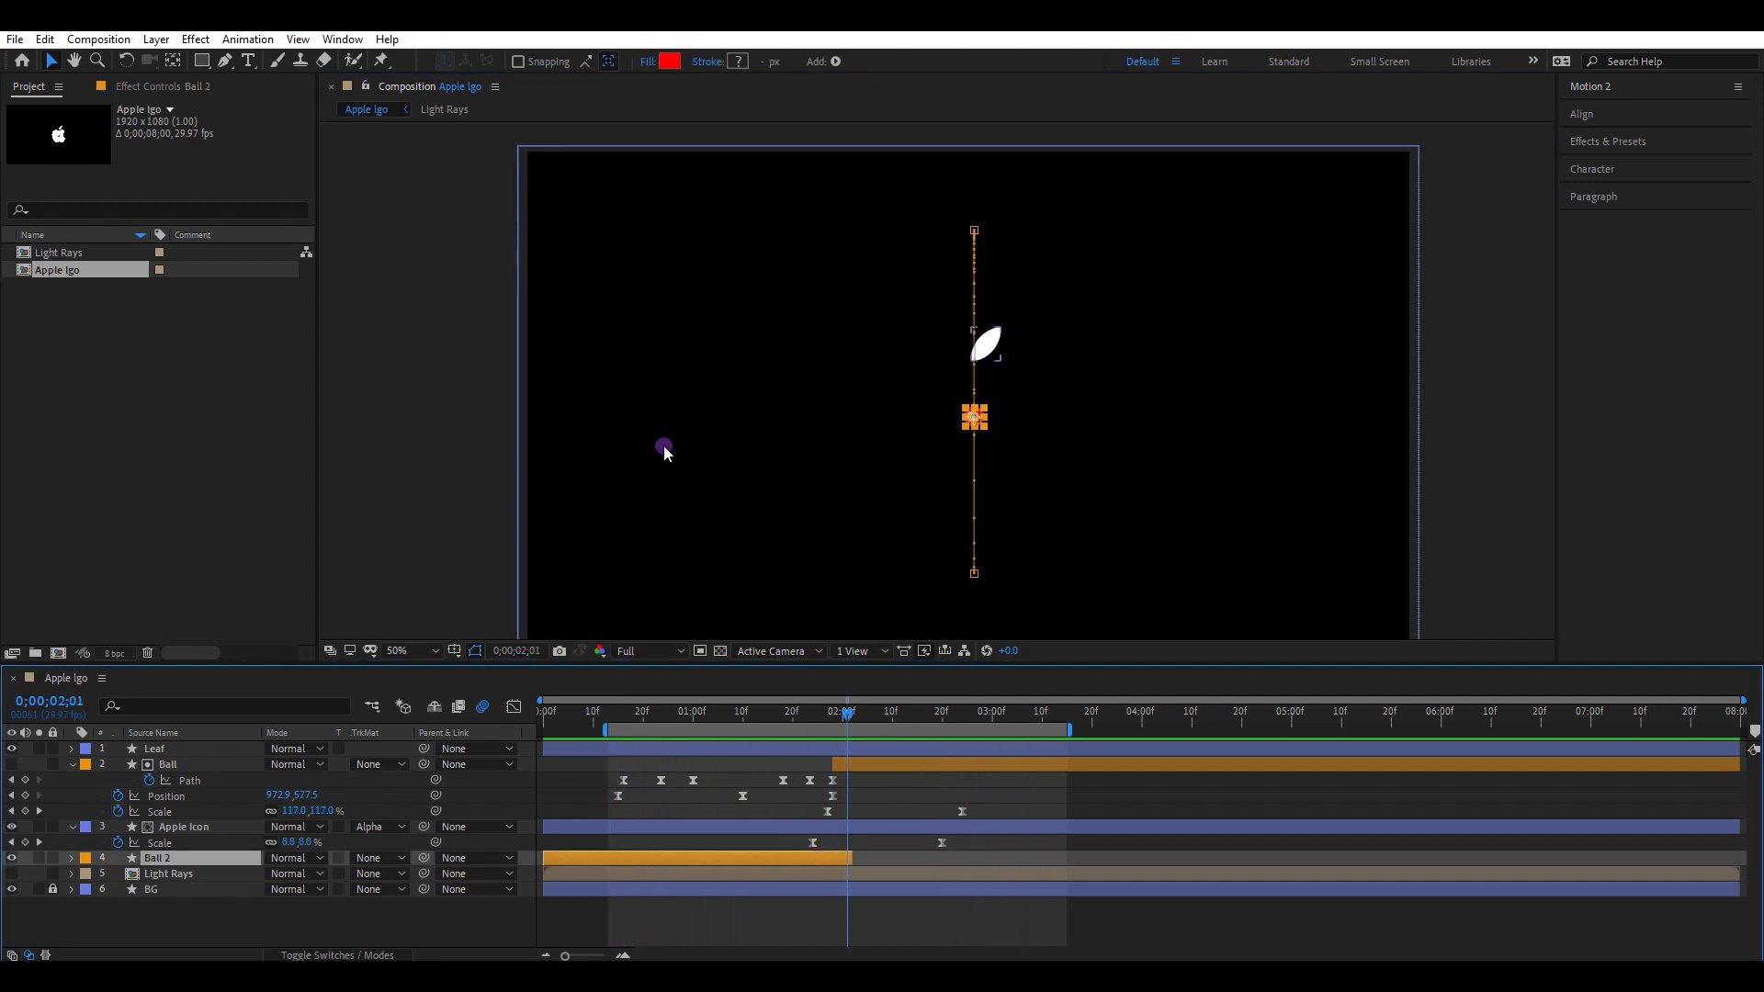
left_click(648, 62)
left_click_drag(1359, 459, 1268, 404)
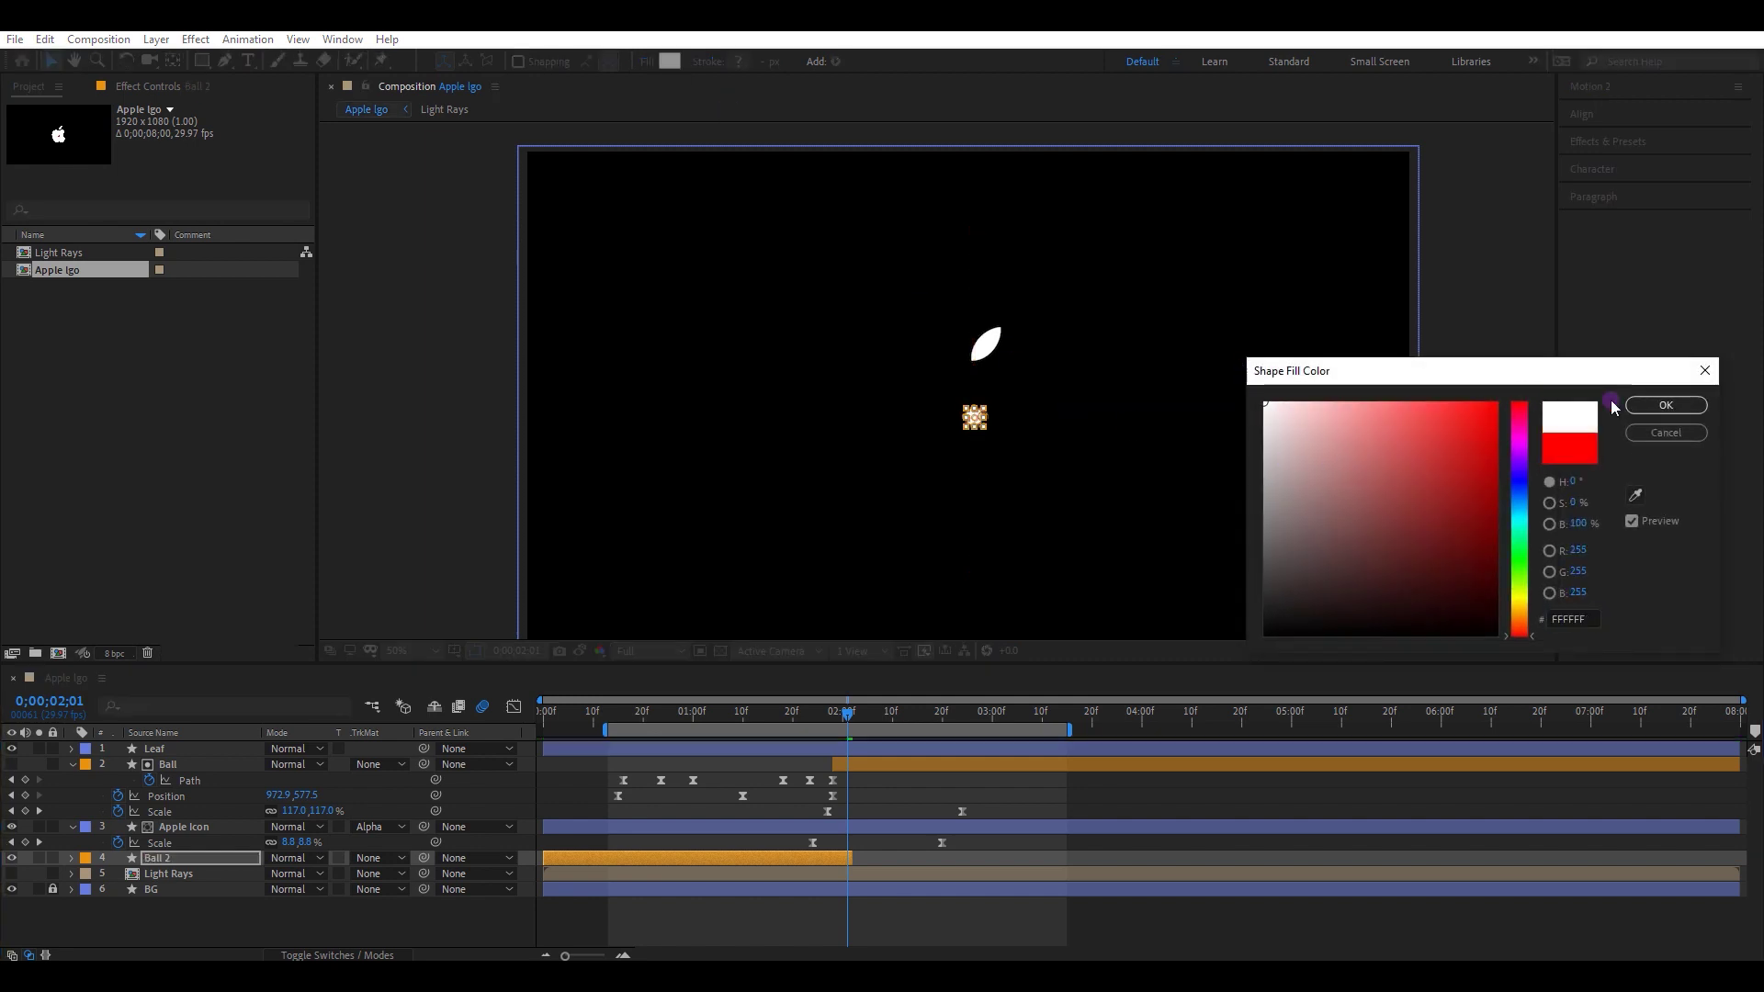
key("F2")
Extend the end of the Ball 2 layer to about 0;00;02;10 and preview the ball-to-apple transition
left_click_drag(846, 713, 867, 714)
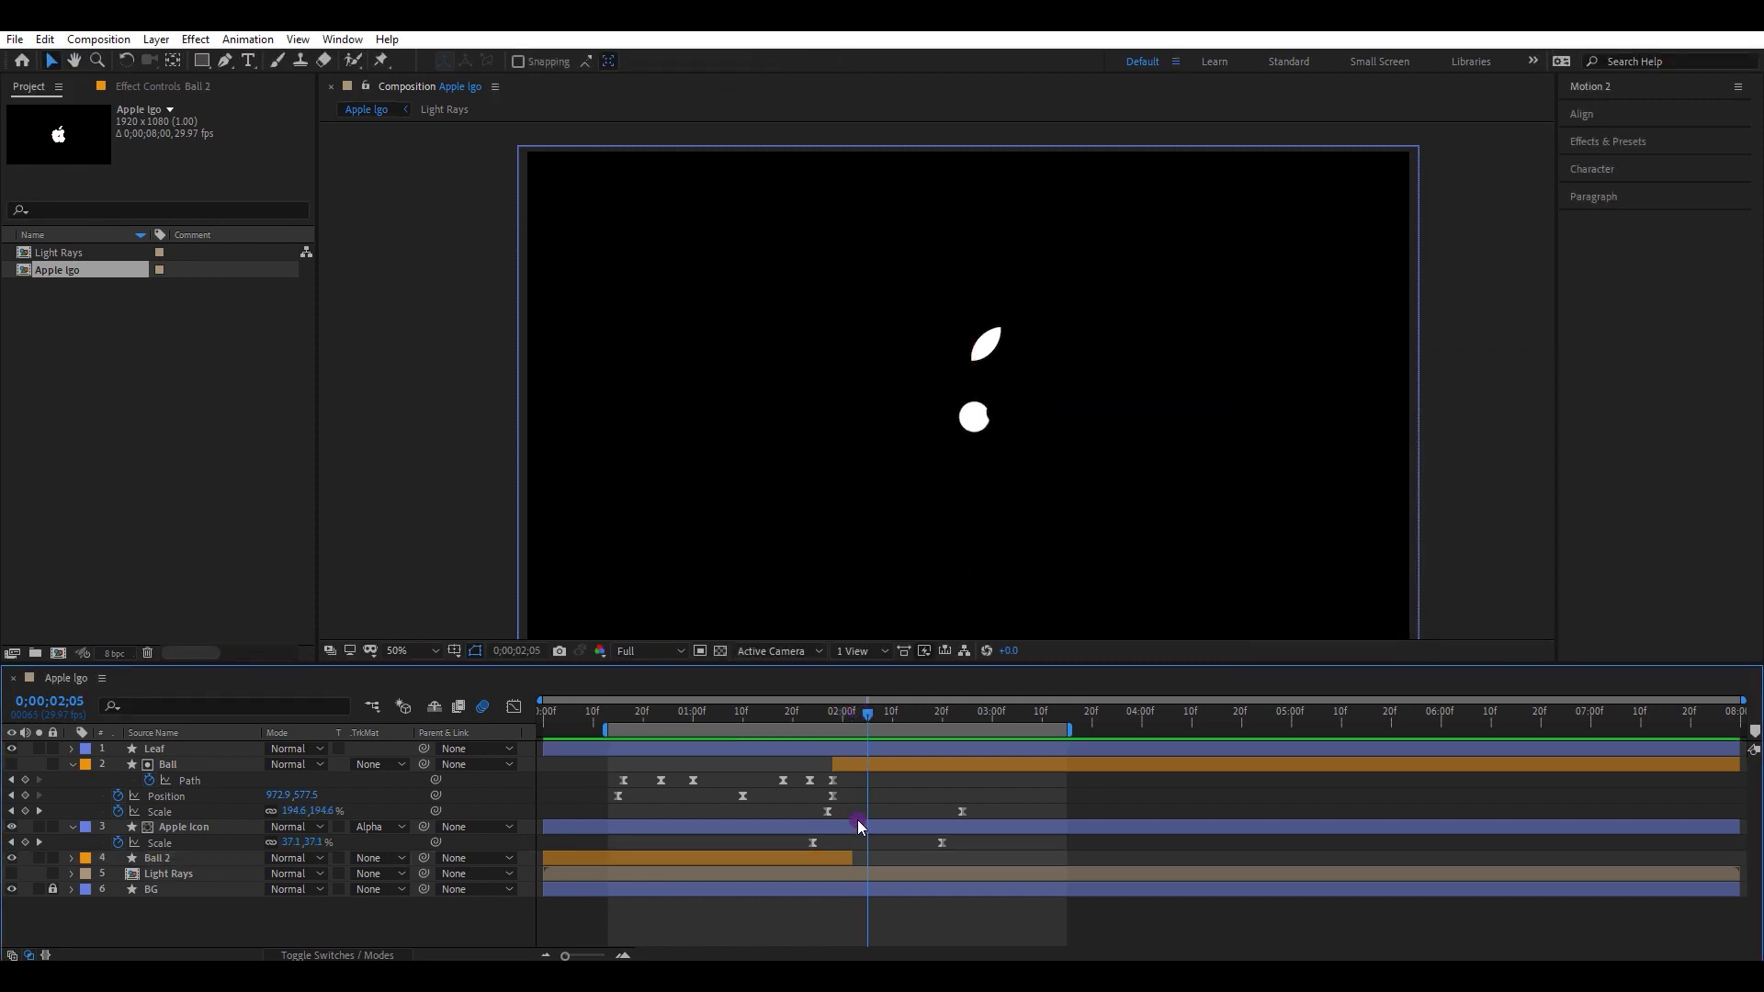
left_click_drag(843, 856, 895, 852)
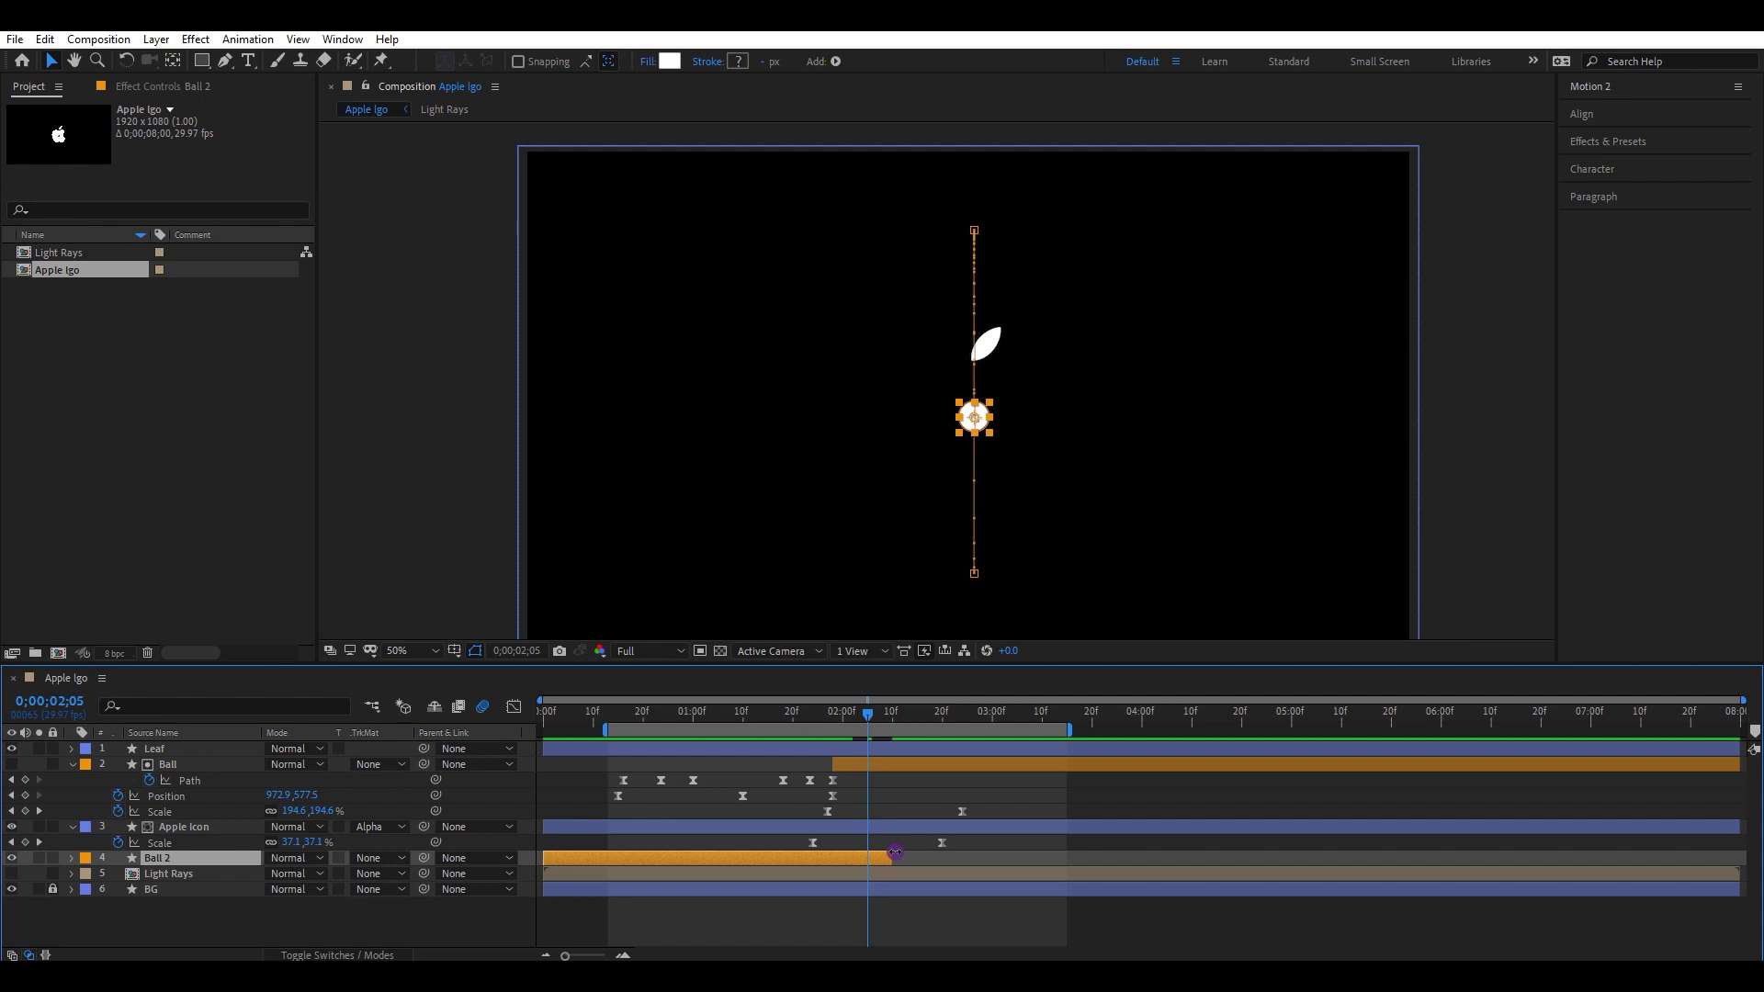
key("space")
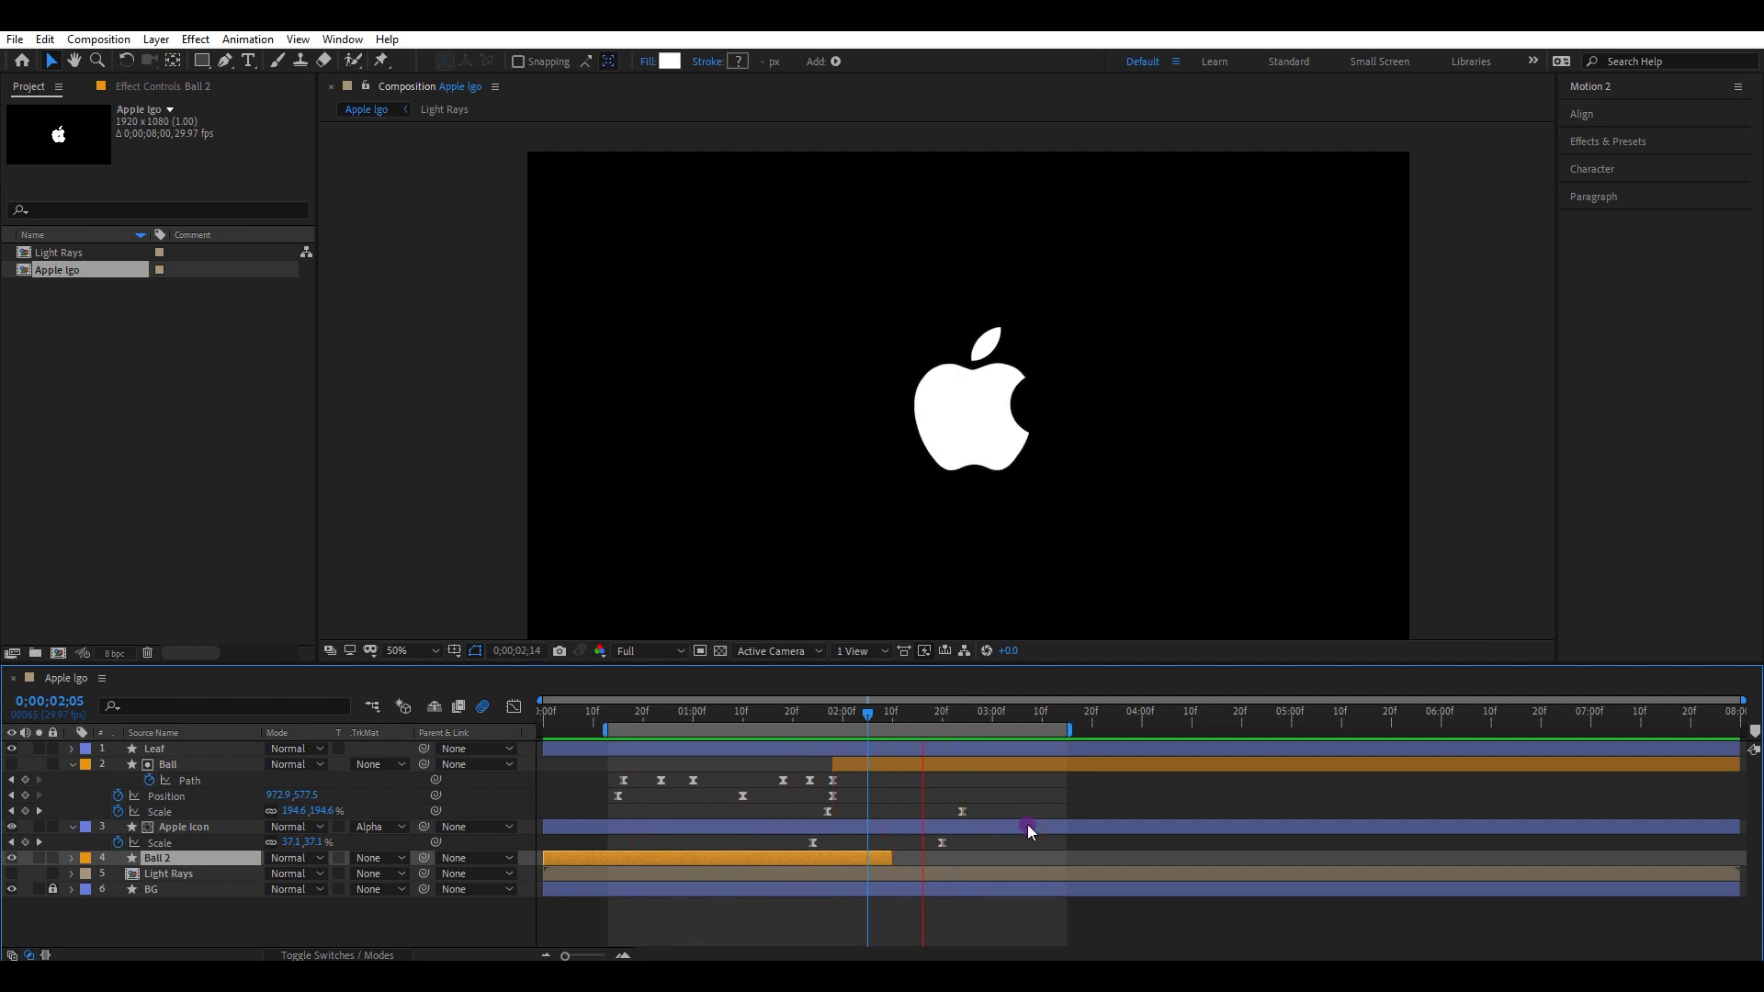
left_click(1116, 531)
scroll(1115, 531, "down", 1)
scroll(1123, 444, "up", 1)
key("space")
Solo the Leaf layer and move its anchor point to the leaf's lower-left tip
left_click_drag(1176, 470, 1183, 443)
key("v")
left_click(66, 755)
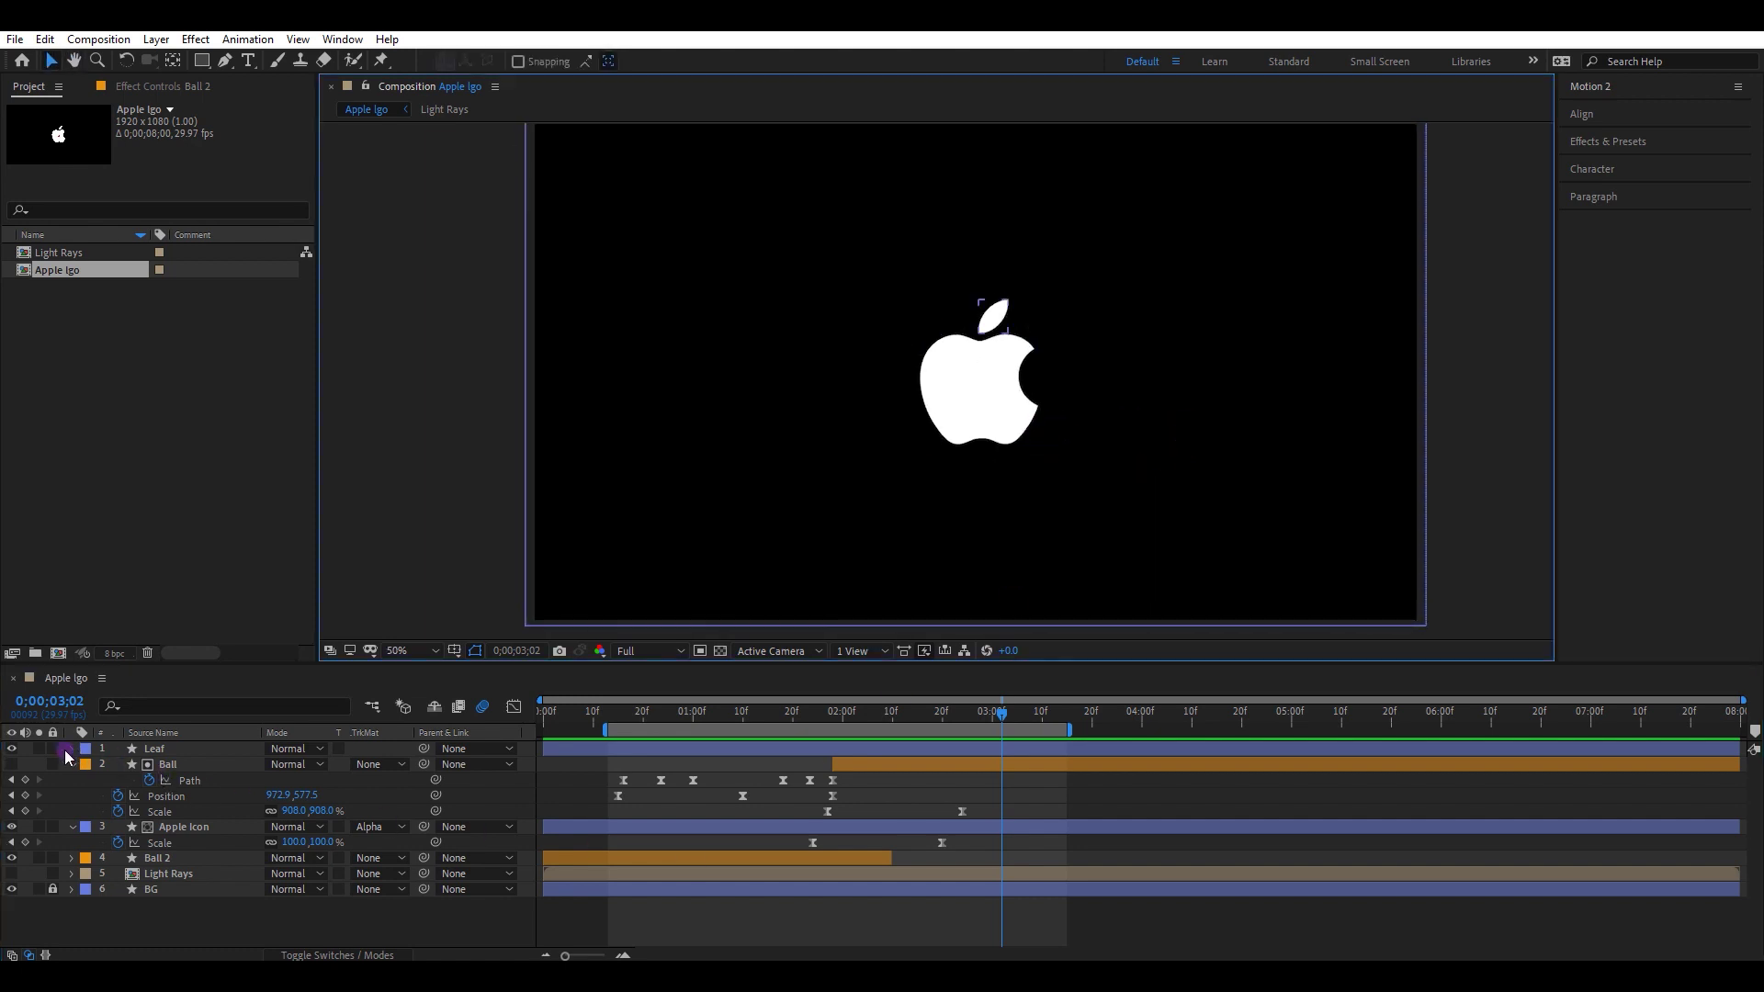
left_click(39, 747)
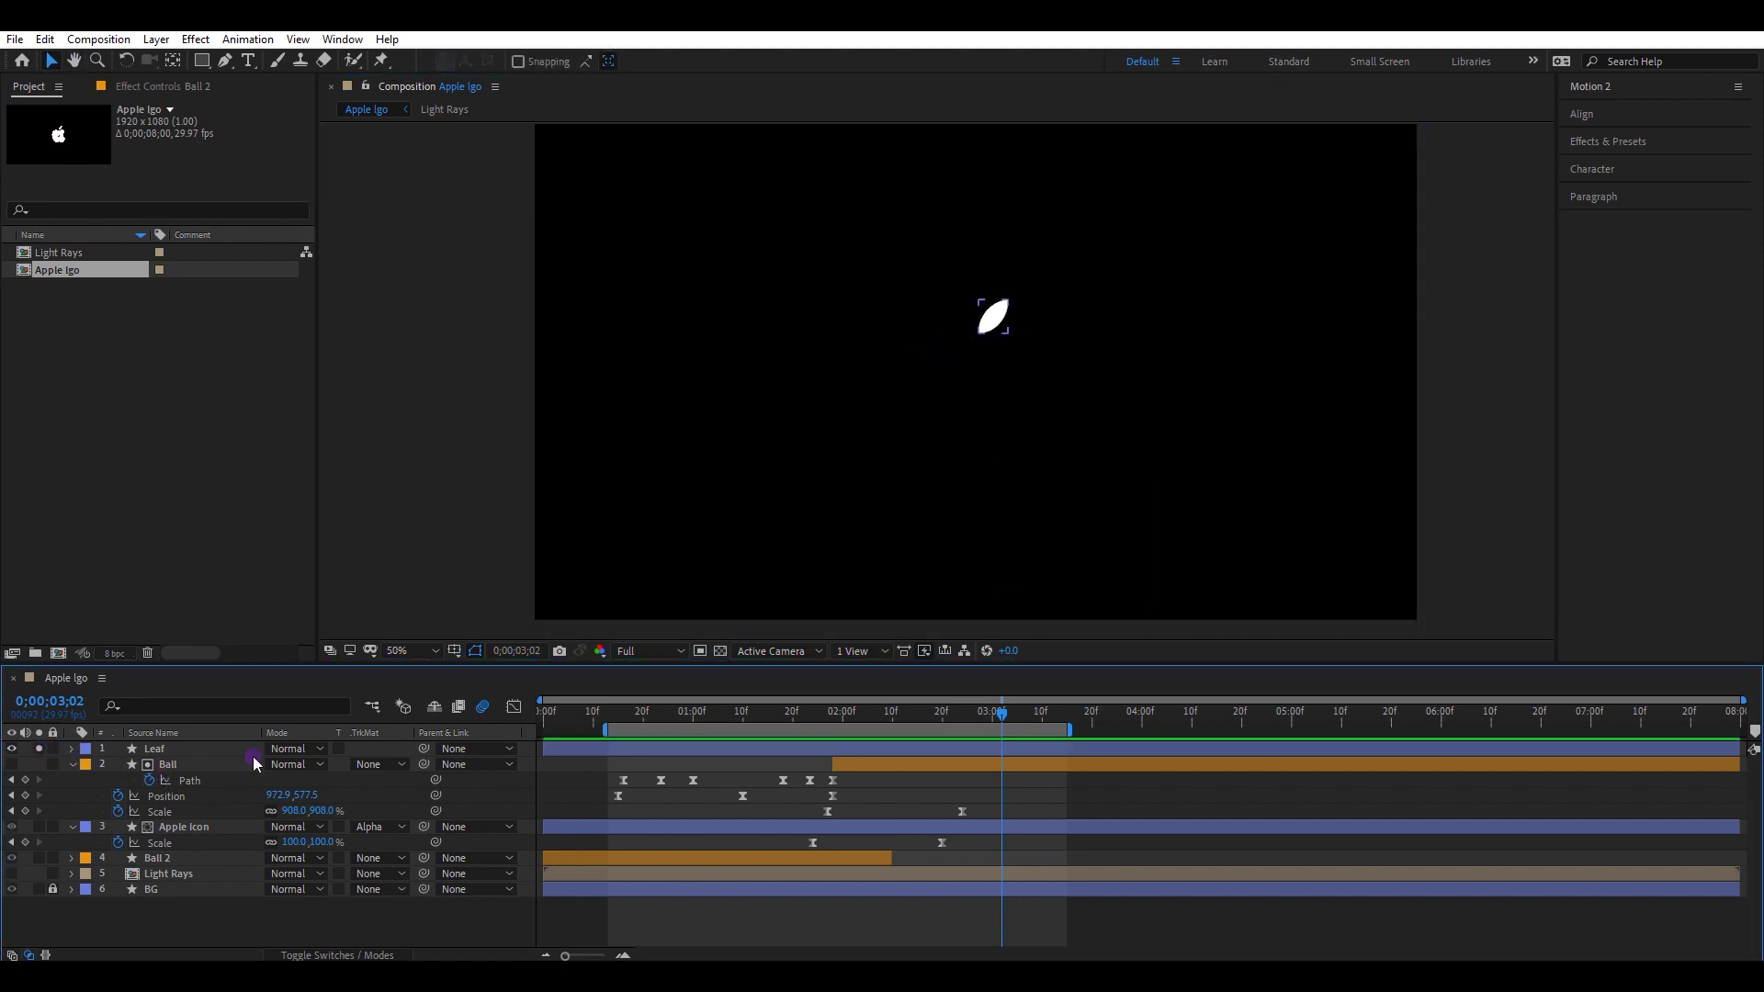
scroll(1015, 306, "up", 4)
left_click(1024, 339)
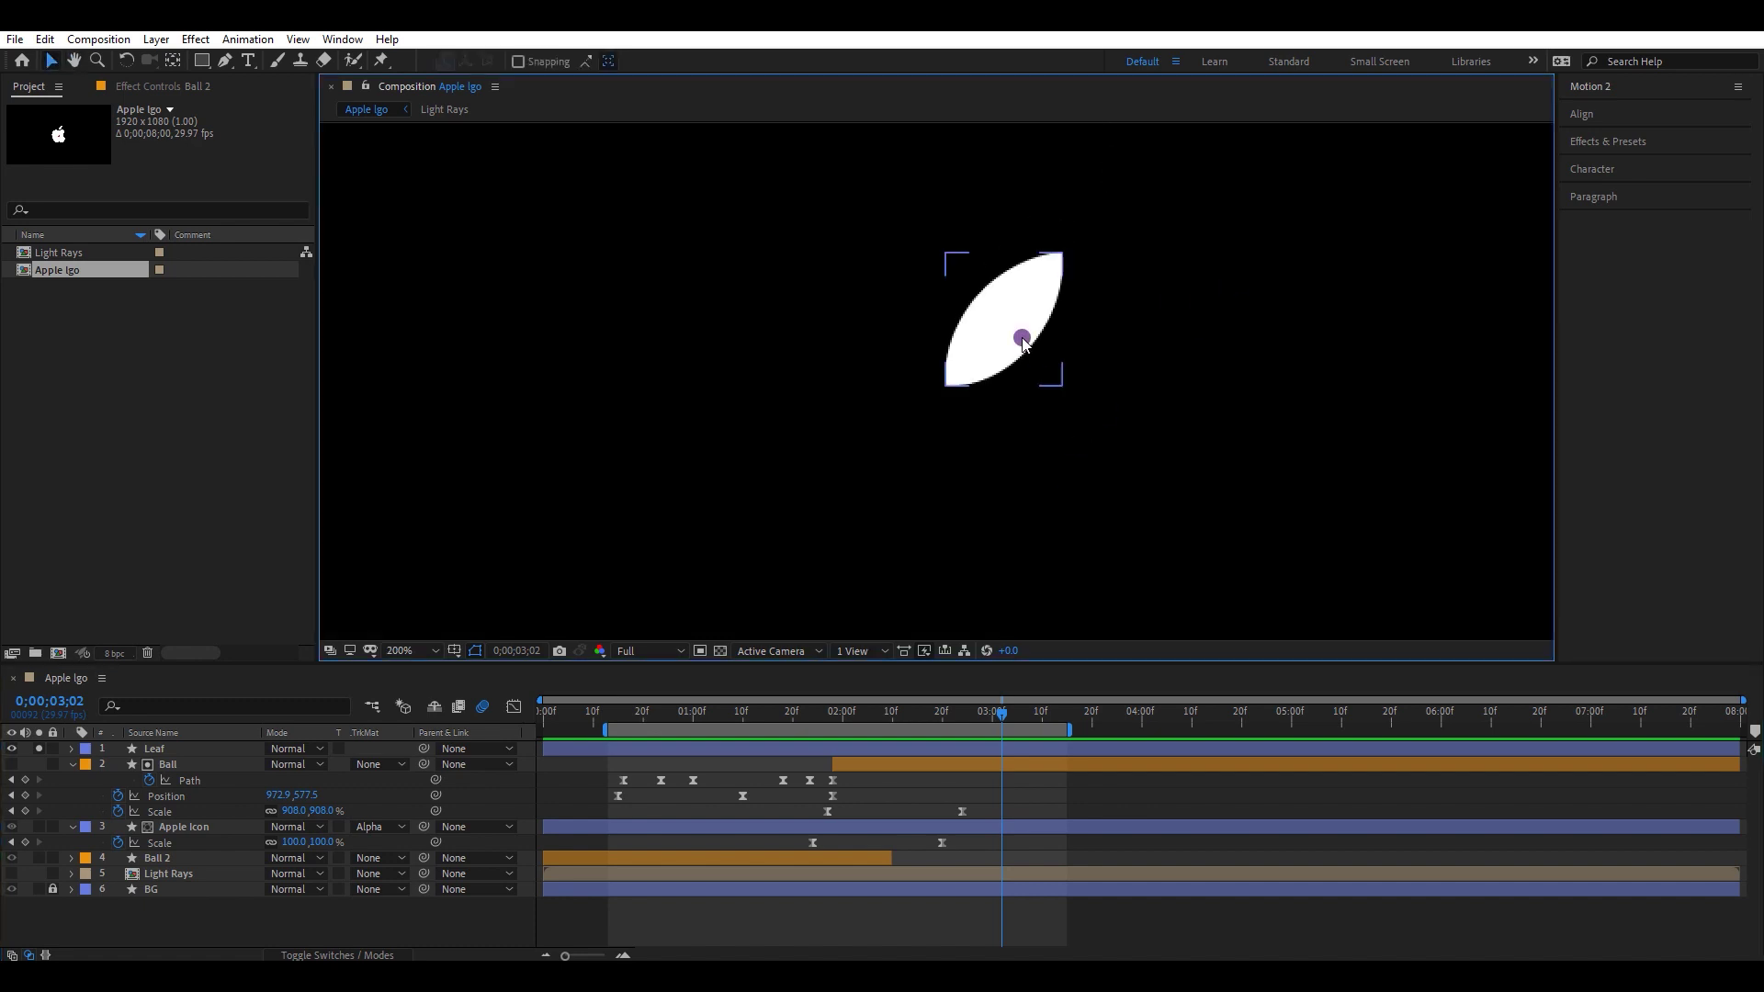
key("y")
left_click_drag(1004, 319, 946, 385)
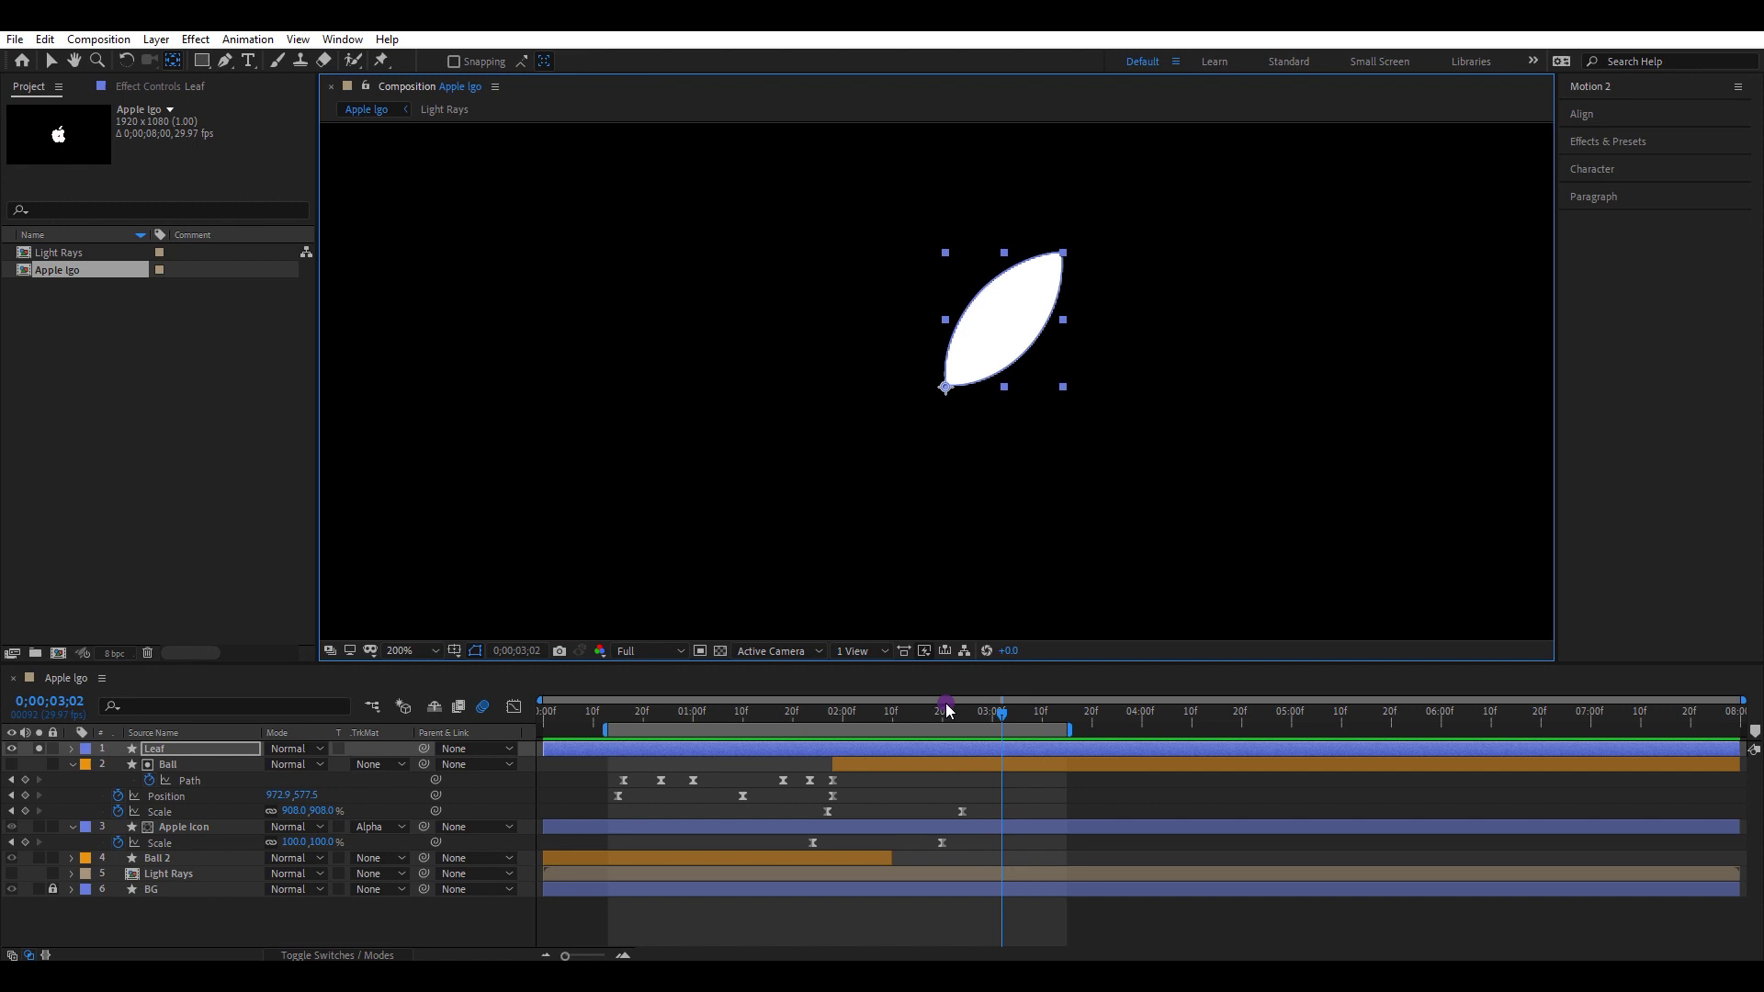
Keyframe the Leaf's Scale at 0% at 0;00;01;25, 100% at 0;00;03;02, 95% at about 0;00;03;18 and 100% at about 0;00;04;04
key("s")
left_click(117, 765)
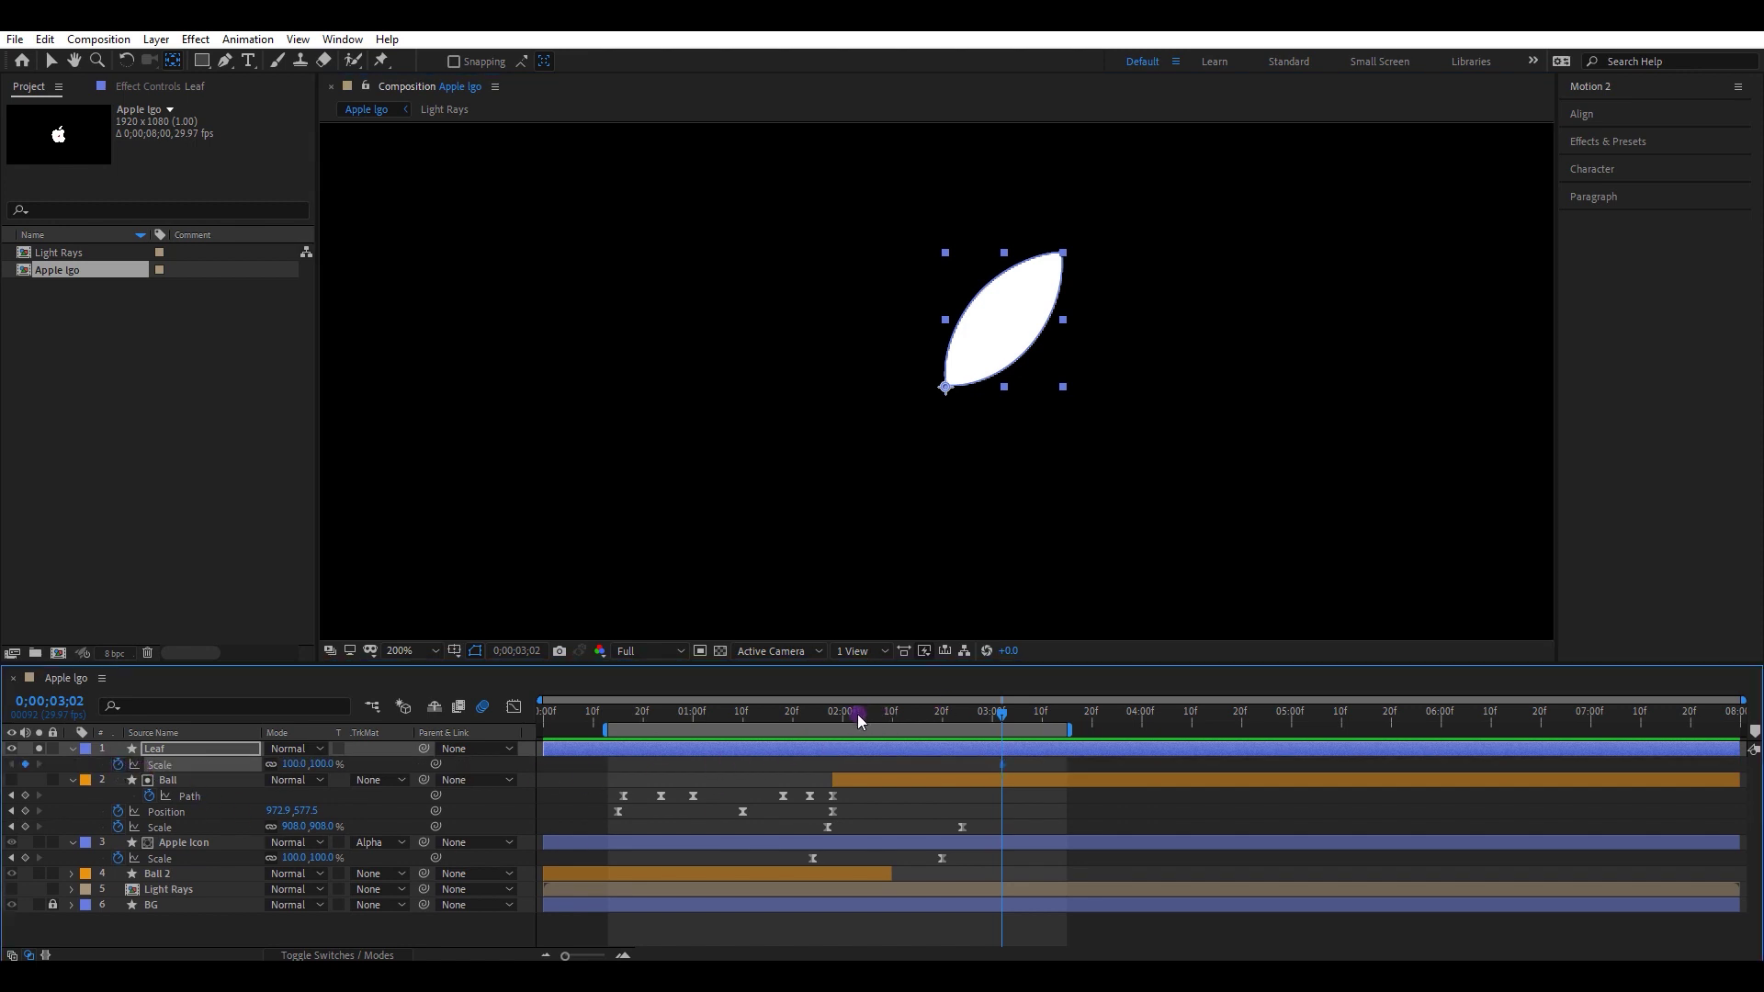
left_click_drag(857, 714, 1162, 725)
left_click(1082, 720)
left_click(294, 764)
type("95")
key("Return")
left_click(832, 722)
left_click(11, 765)
left_click(294, 765)
type("0")
key("Return")
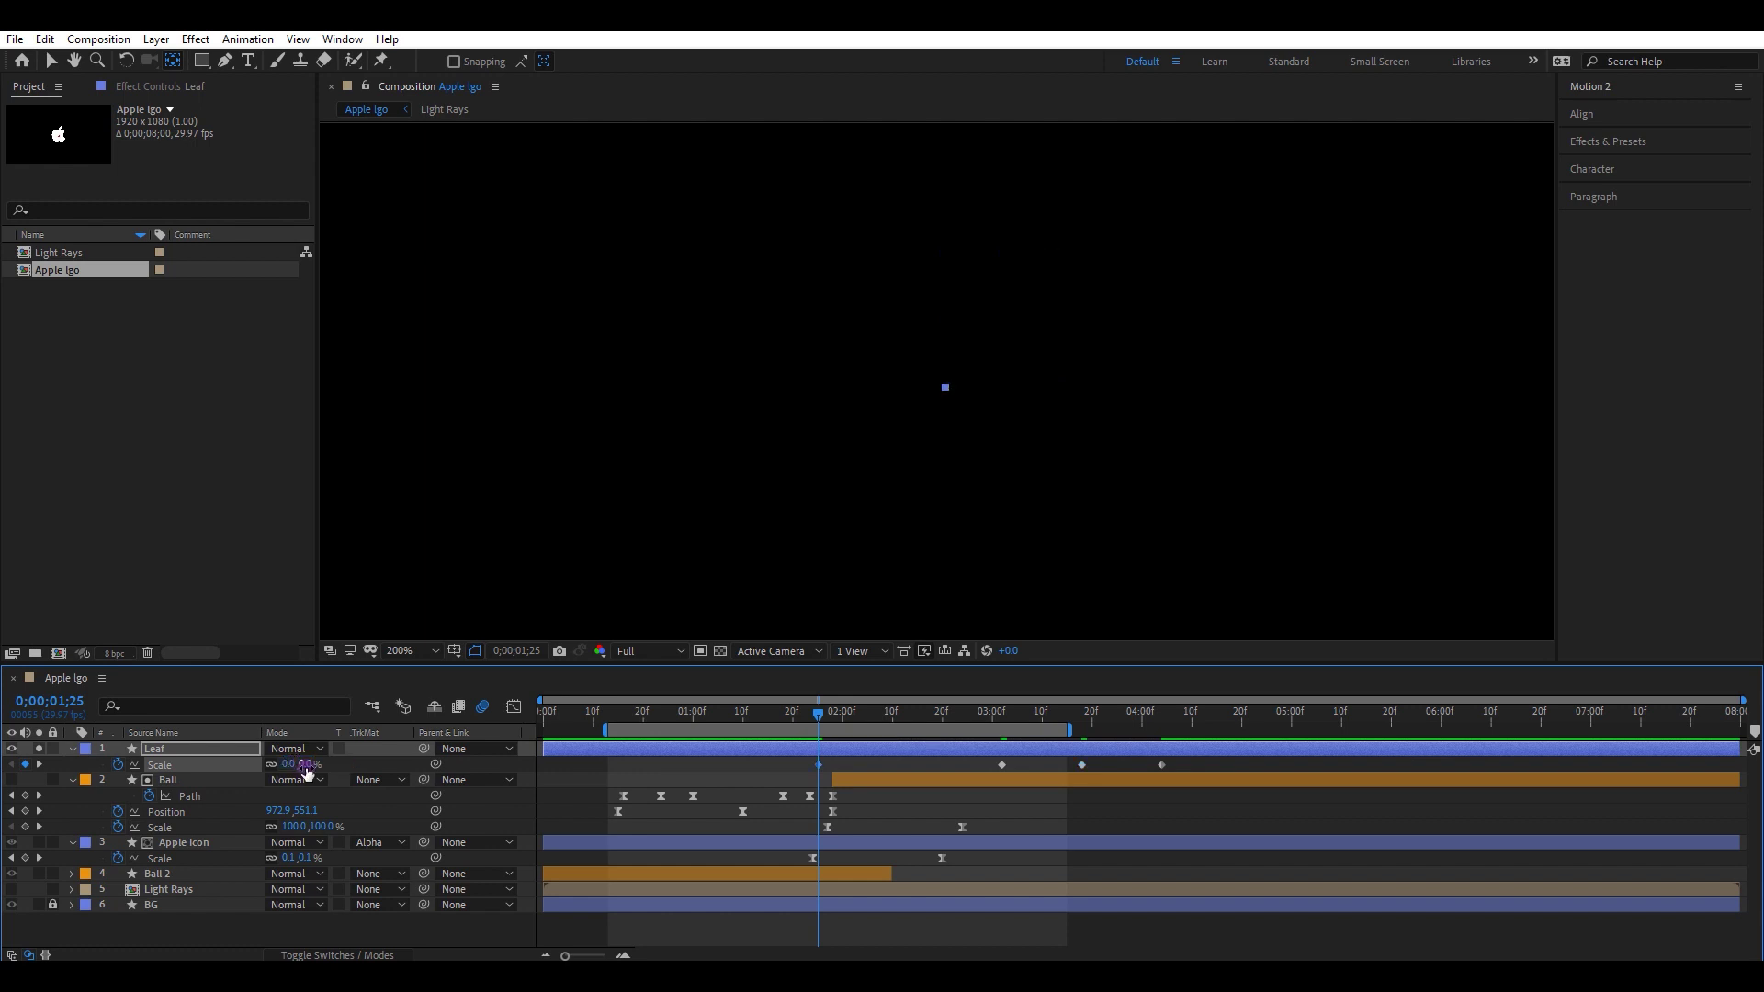
Shift the work area over the leaf animation, Easy Ease all of the Leaf's Scale keyframes and preview the motion
left_click_drag(925, 729, 1114, 730)
mouse_move(1191, 781)
left_mouse_down()
mouse_move(821, 766)
mouse_move(1175, 770)
left_mouse_up()
right_click(1162, 764)
mouse_move(1263, 752)
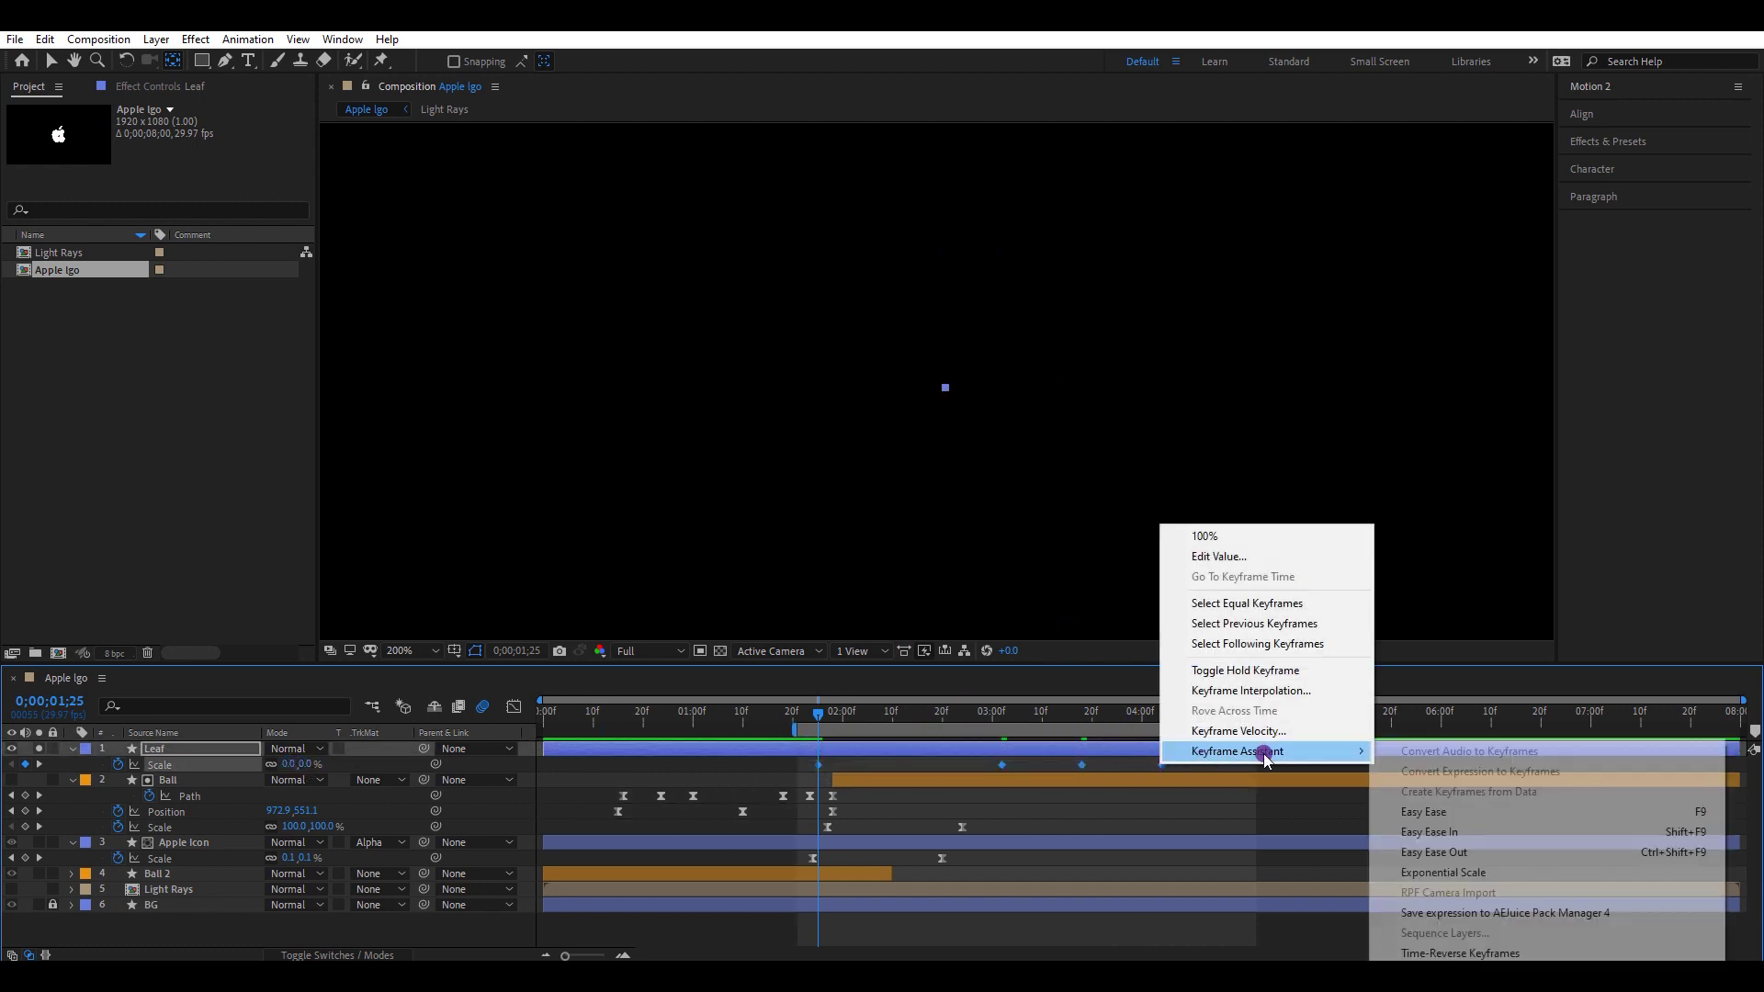
left_click(1423, 812)
key("space")
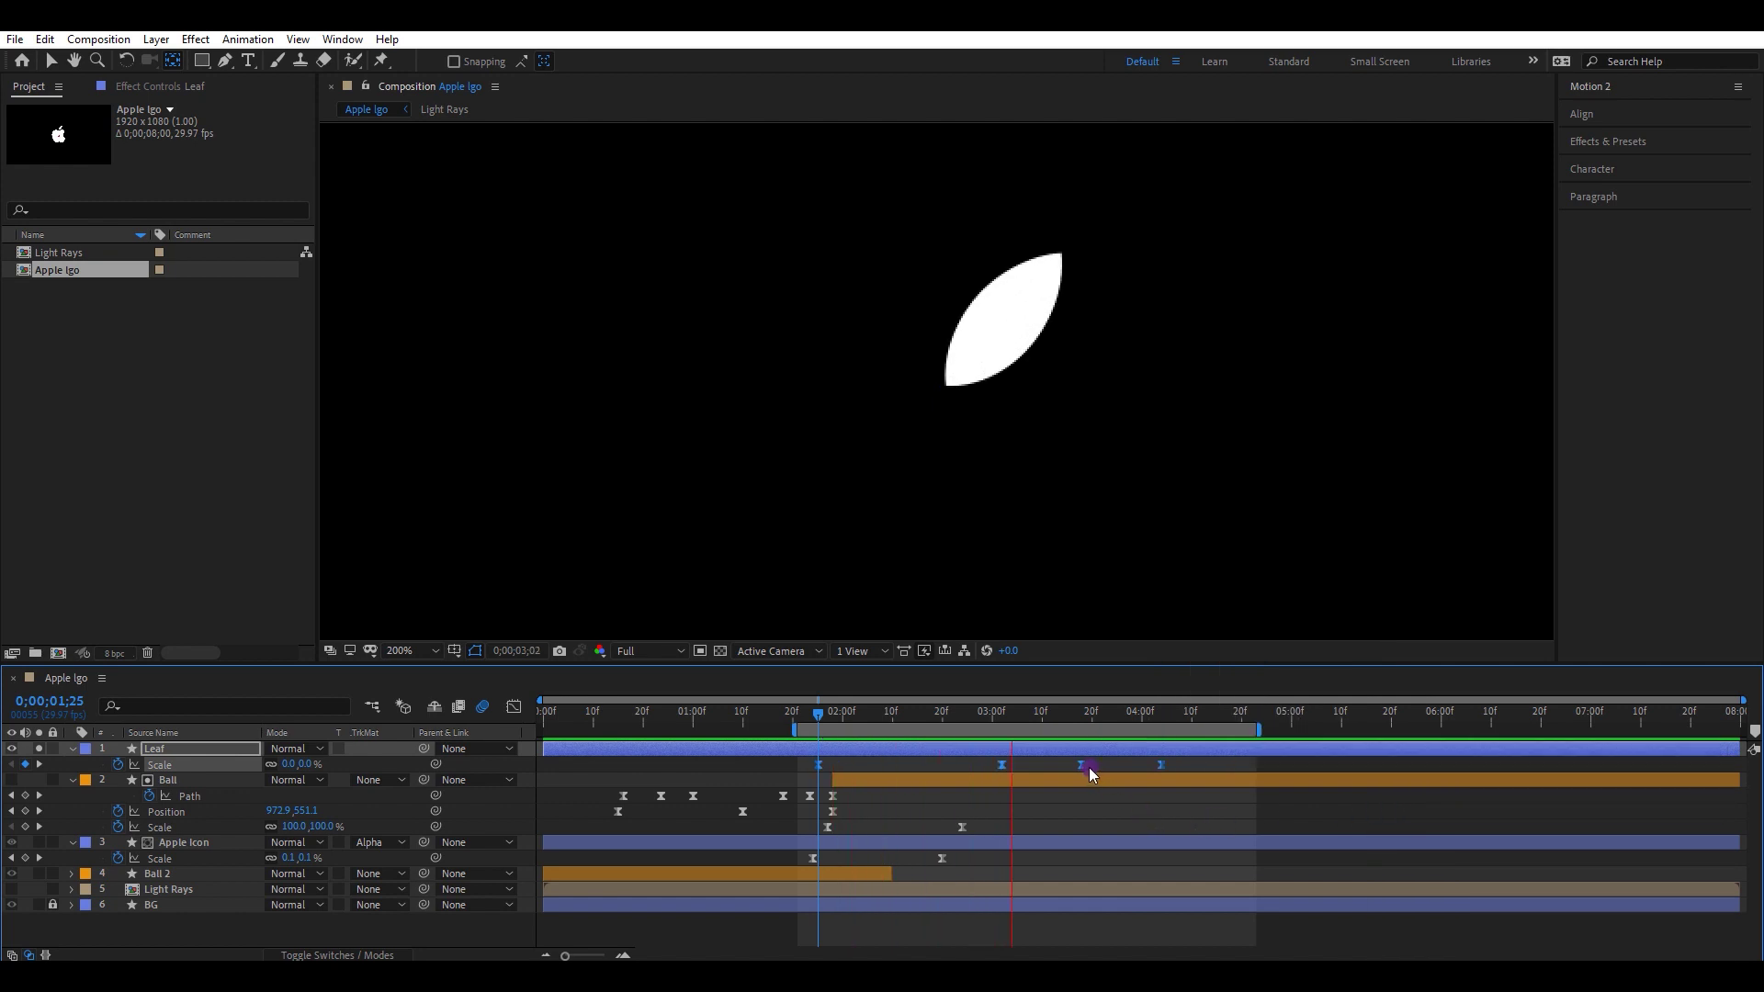
key("space")
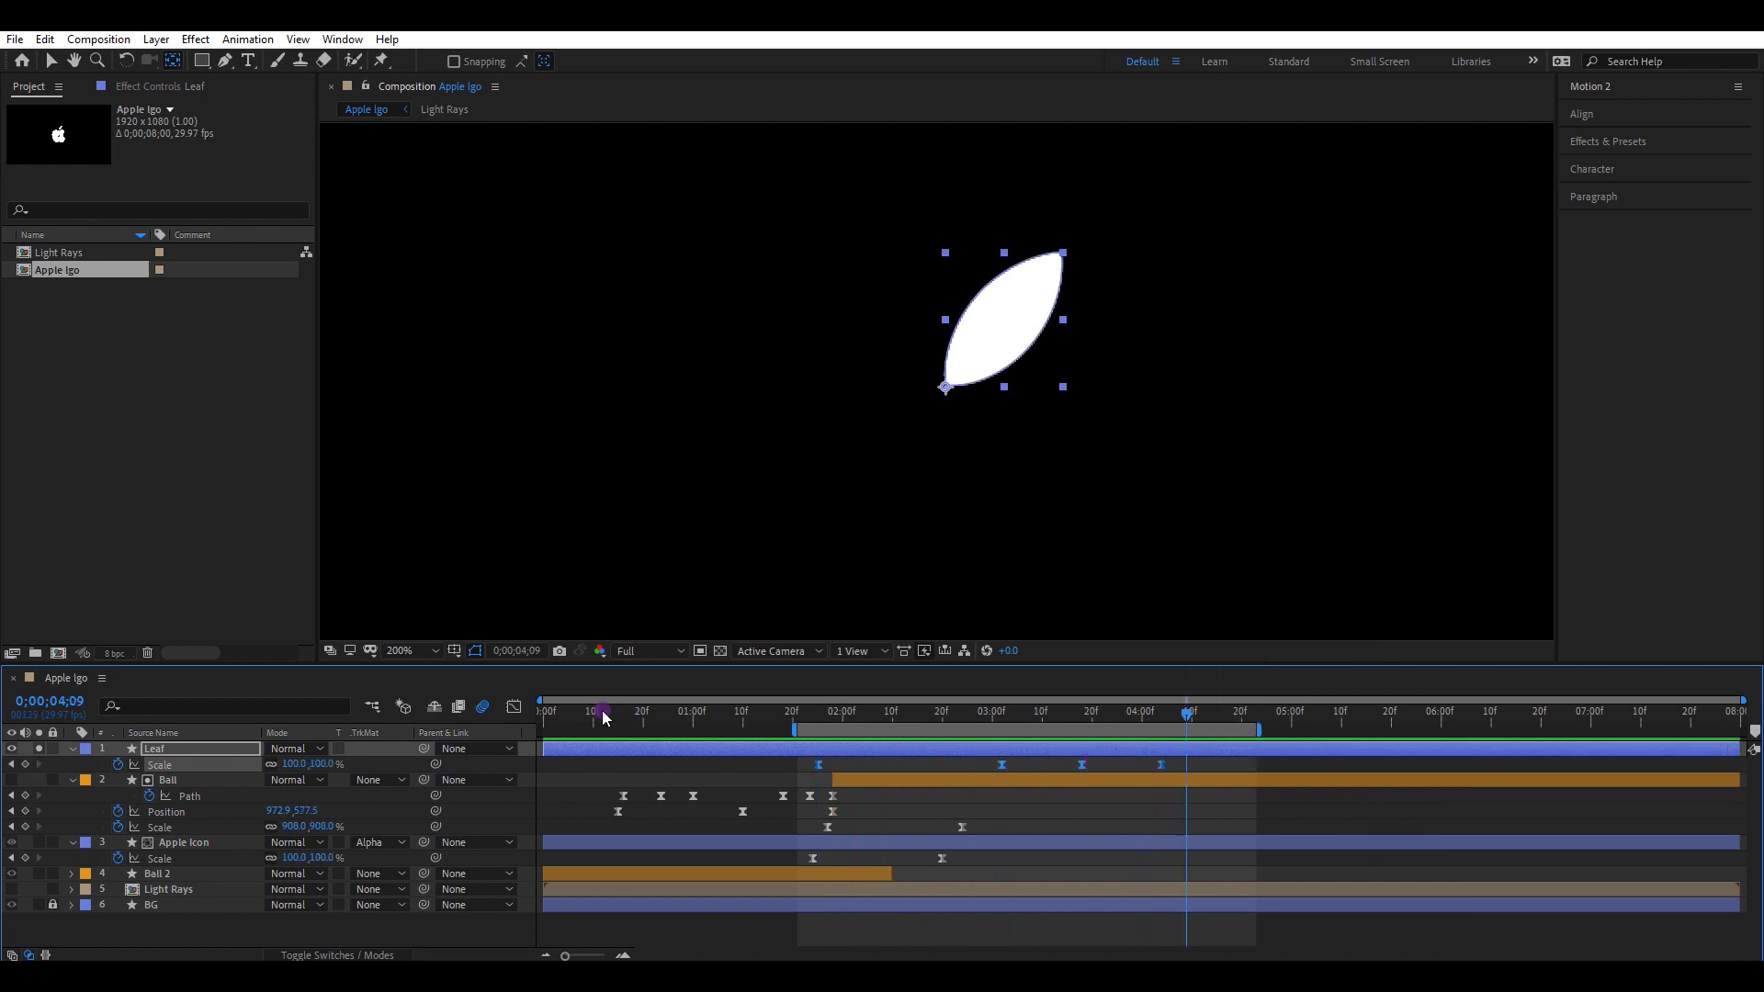
Retime the Leaf's Scale keyframes to start at 0;00;02;20 and lengthen the incoming ease of the keyframe at about 0;00;03;10
left_click_drag(1005, 764, 930, 761)
left_click(999, 770)
left_click(516, 712)
scroll(1029, 891, "up", 2)
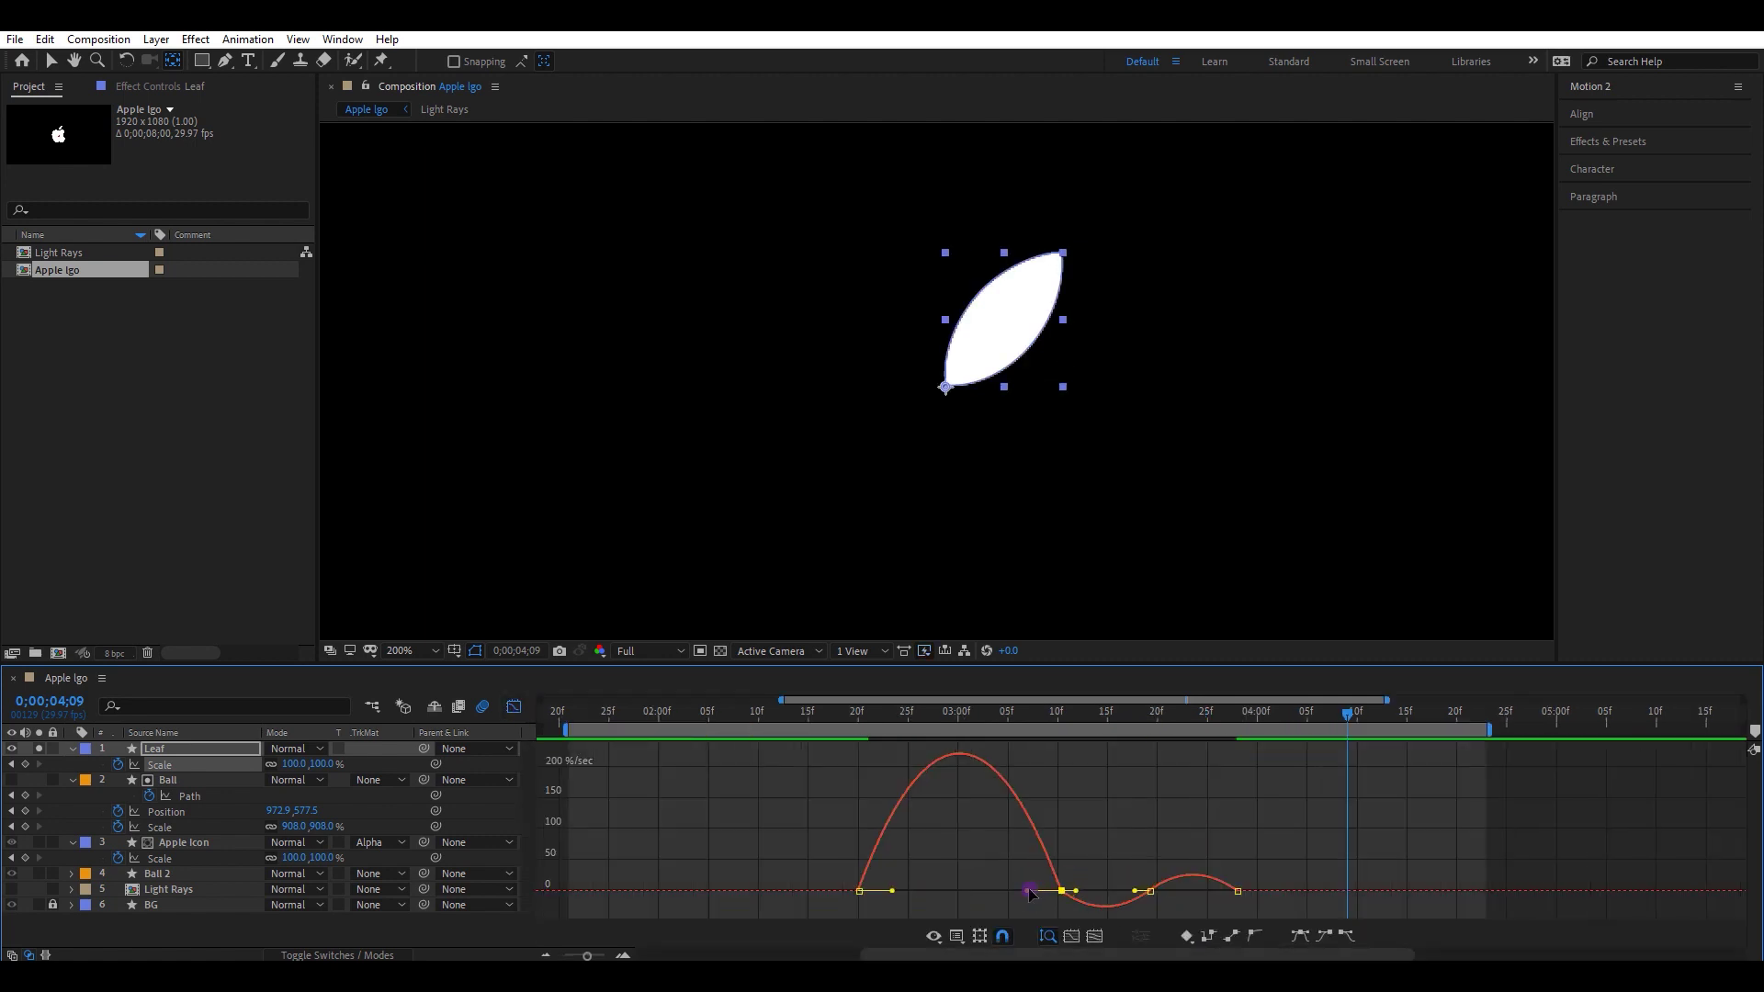
left_click_drag(990, 892, 923, 900)
left_click(512, 709)
Start the work area at 0;00;02;15 and preview the leaf's growth
scroll(873, 816, "down", 2, "alt")
left_click_drag(887, 716, 860, 717)
key("b")
key("space")
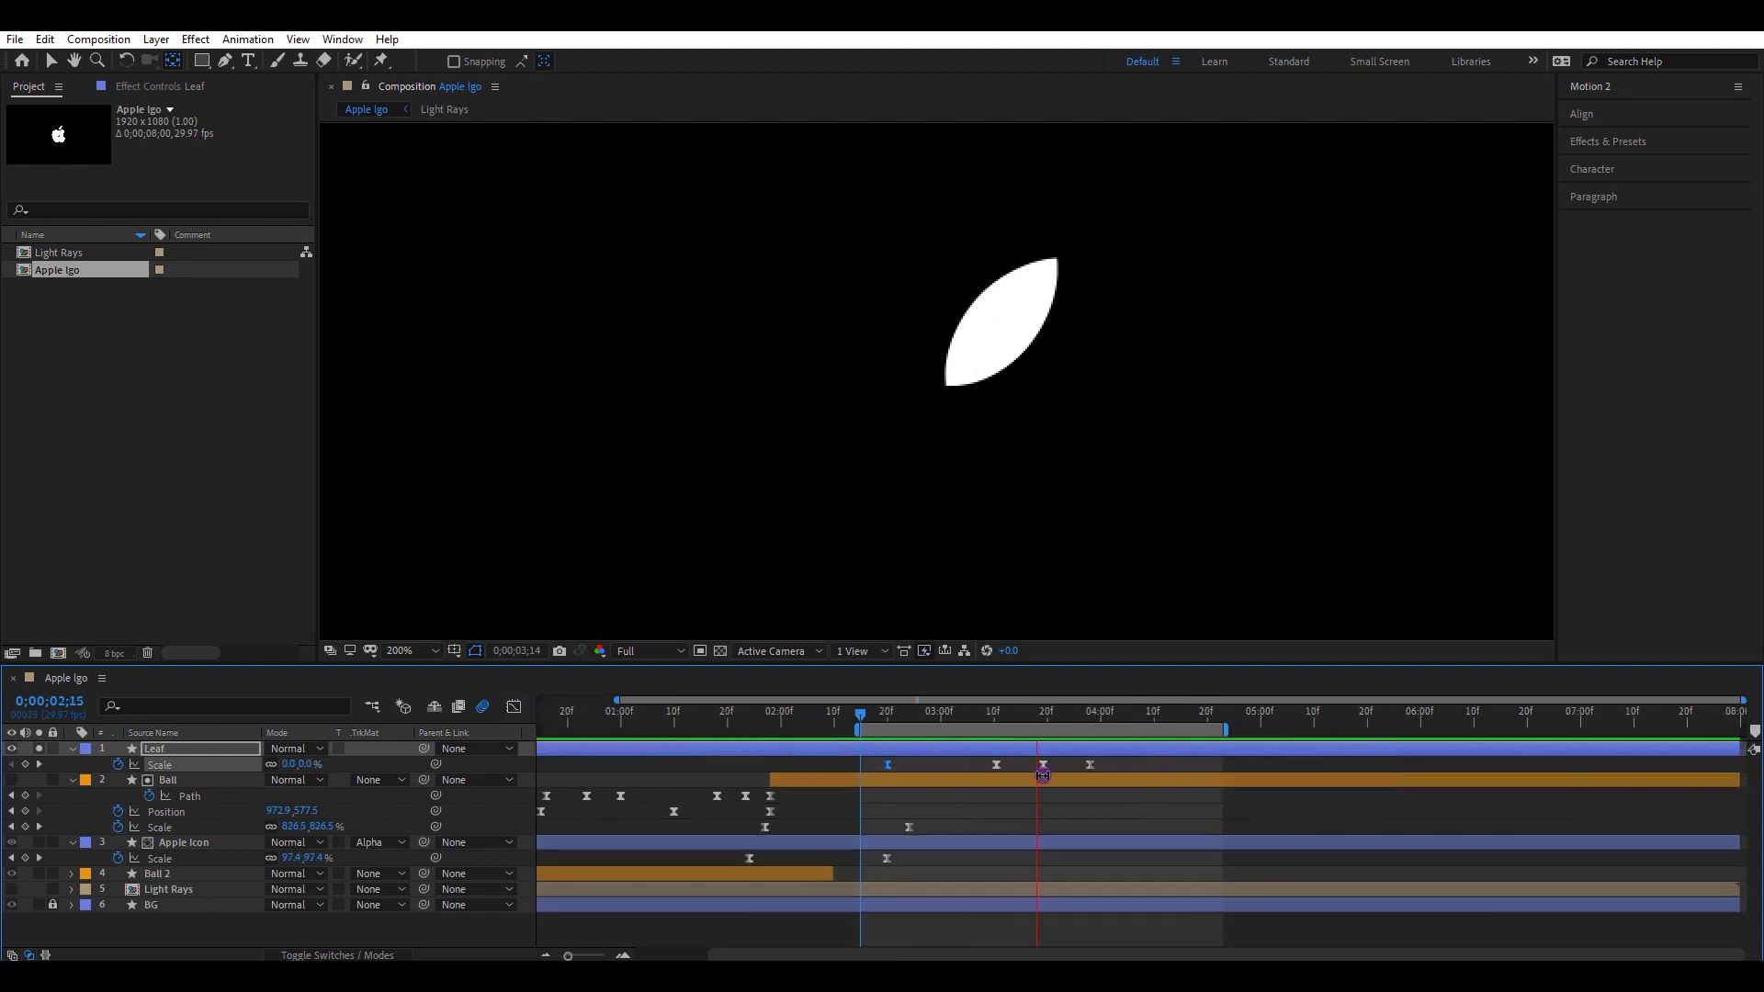
key("space")
Compress the Leaf's Scale keyframes proportionally so the last one falls at 0;00;03;23, and preview the result
left_click_drag(1106, 761, 874, 792)
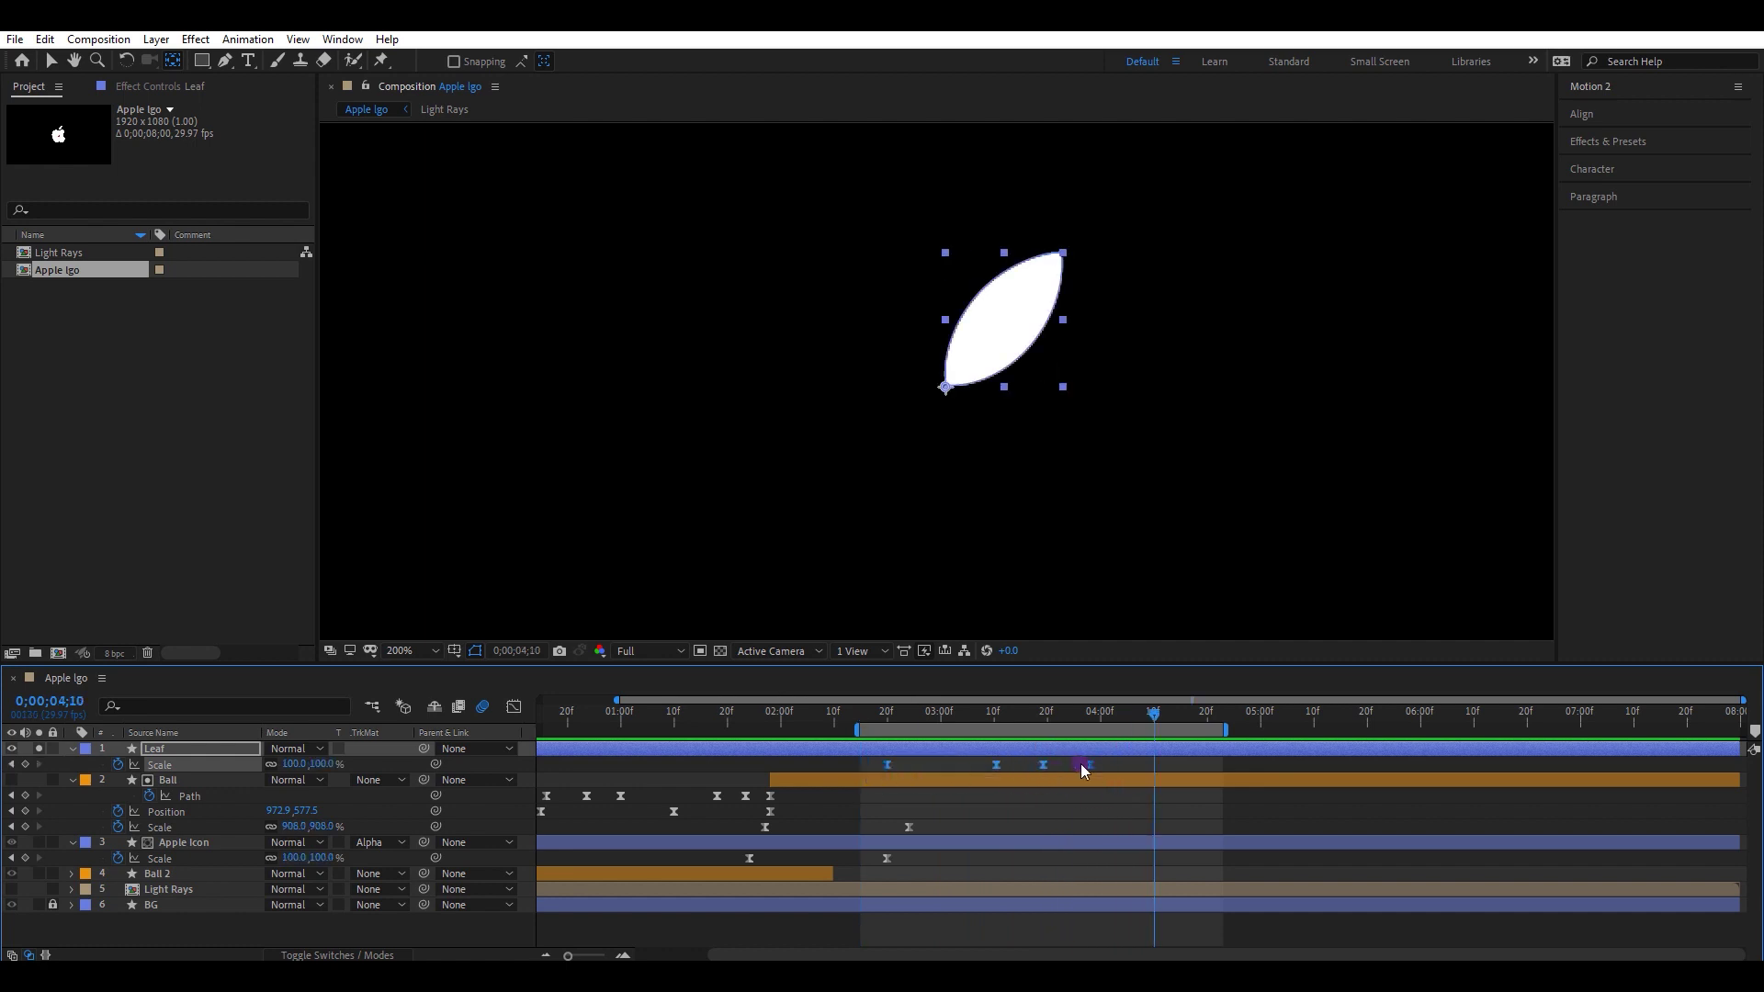
left_click_drag(1064, 768, 1061, 768, "alt")
key("space")
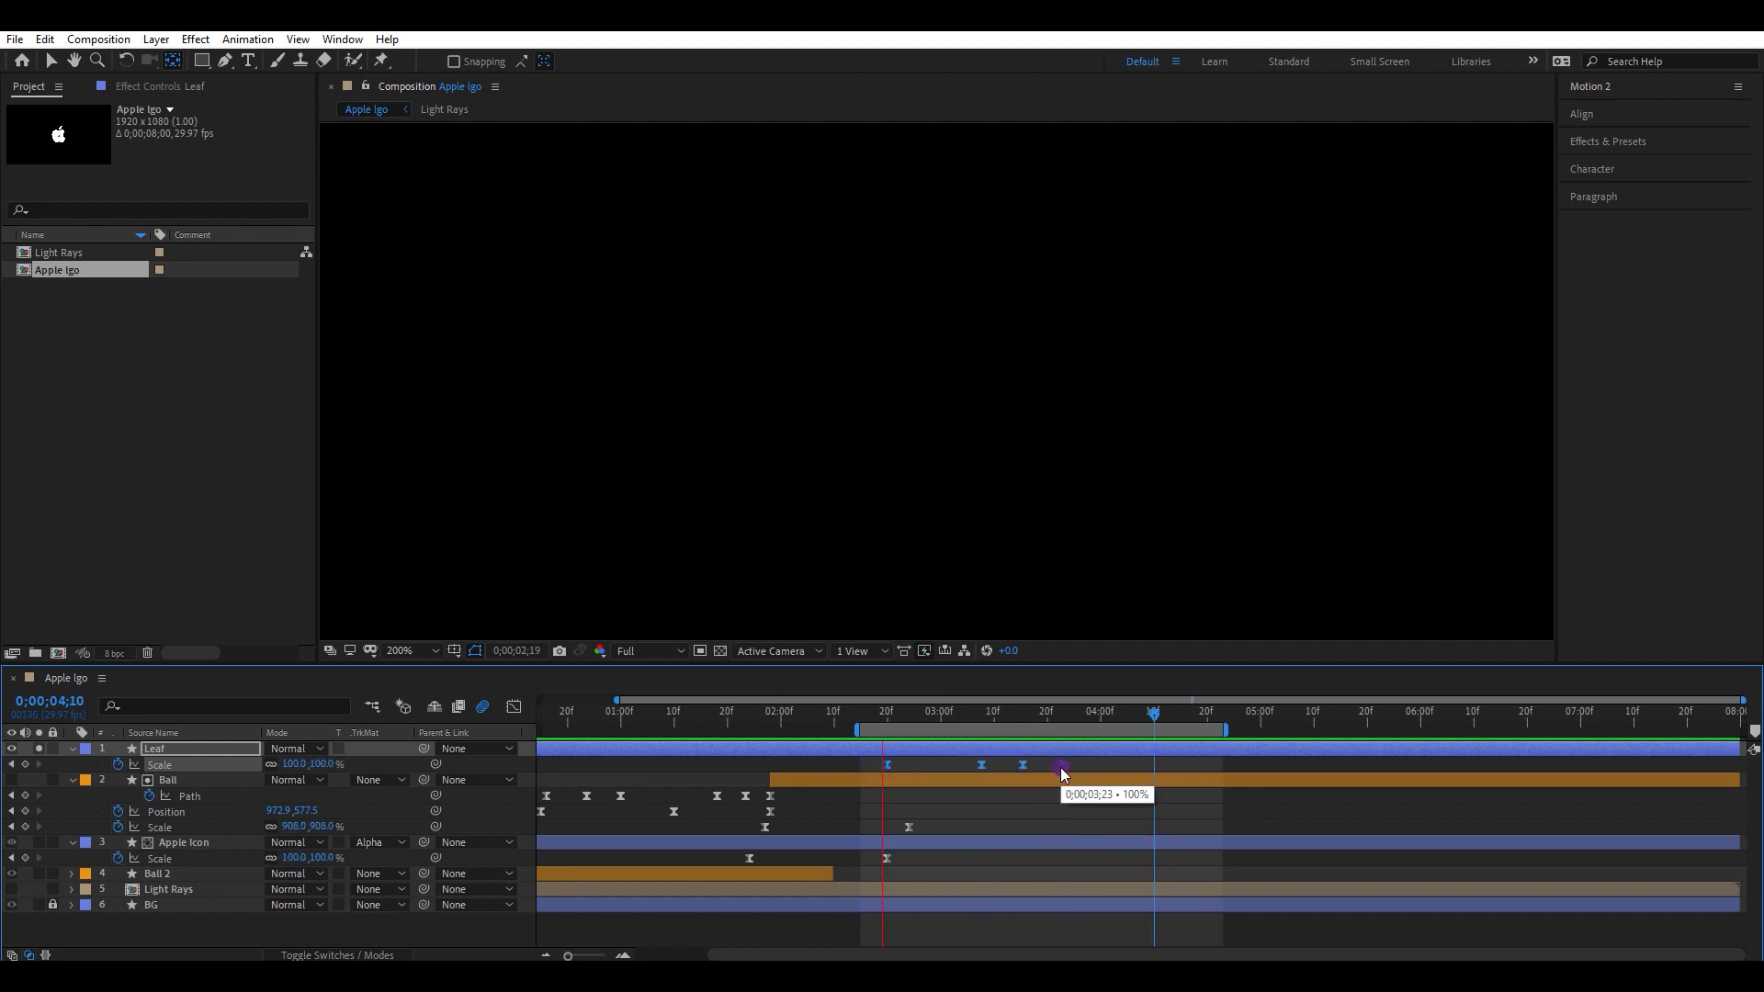
key("space")
Trim the Leaf layer's start to 0;00;02;20 and turn off its solo
left_click_drag(1078, 716, 887, 728)
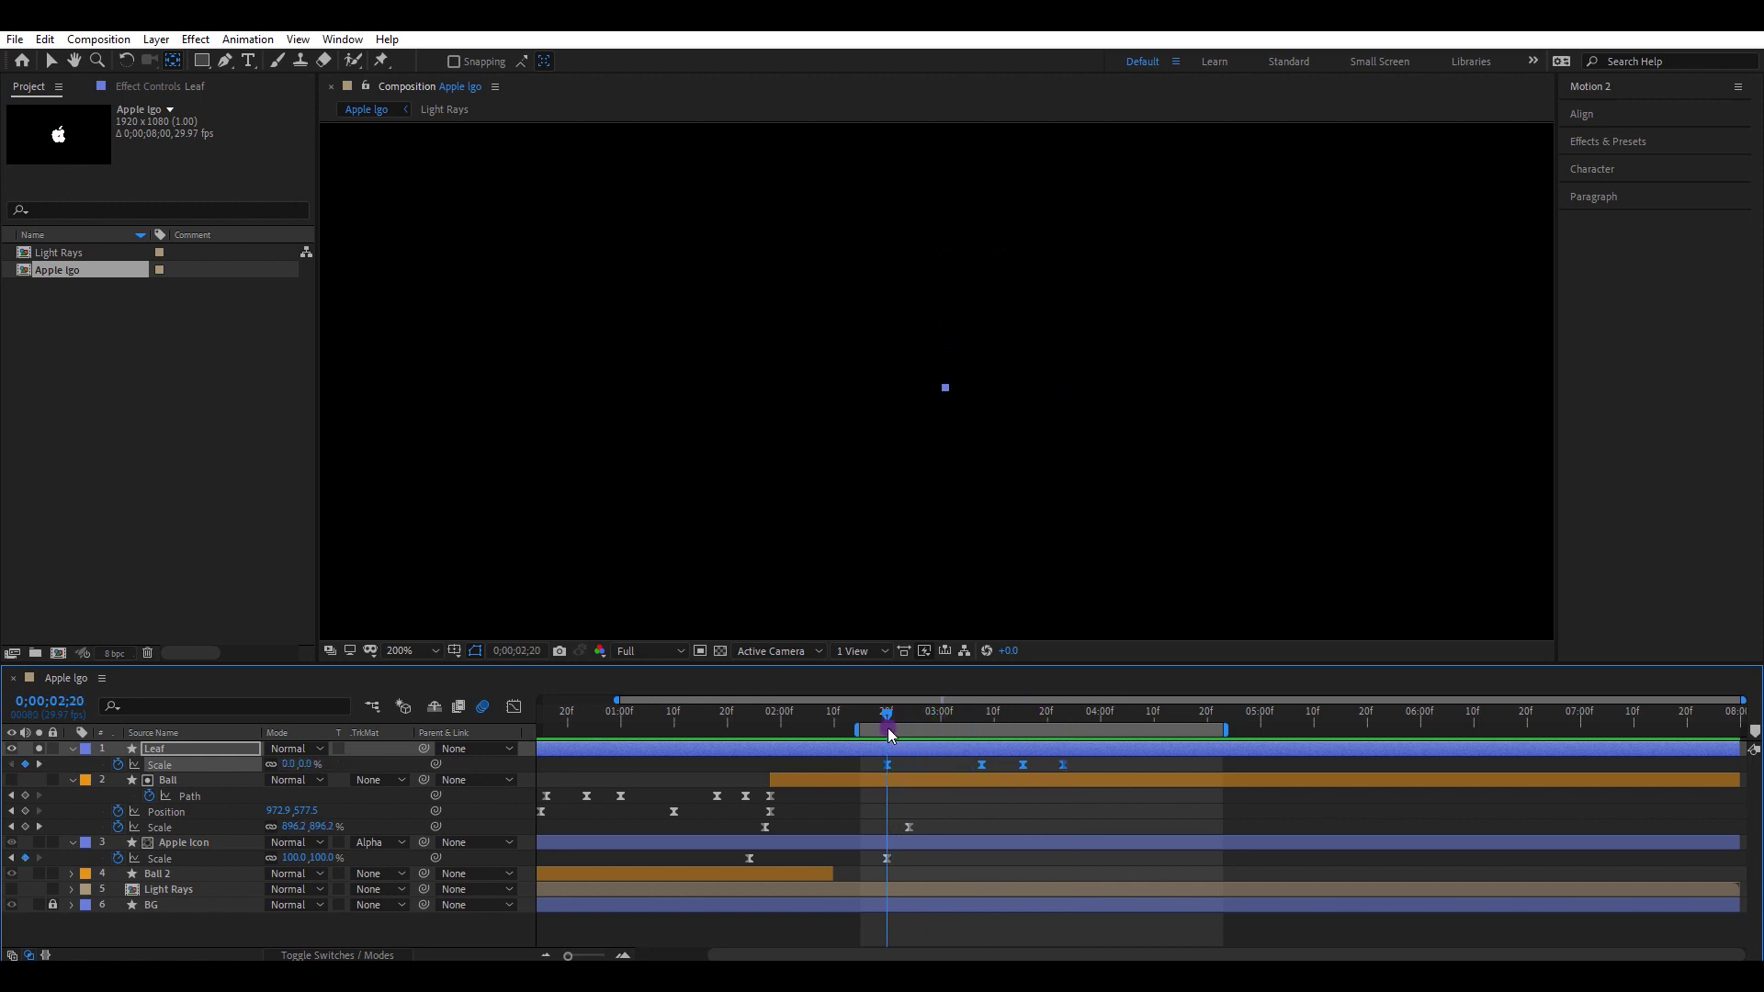
key("alt+bracketleft")
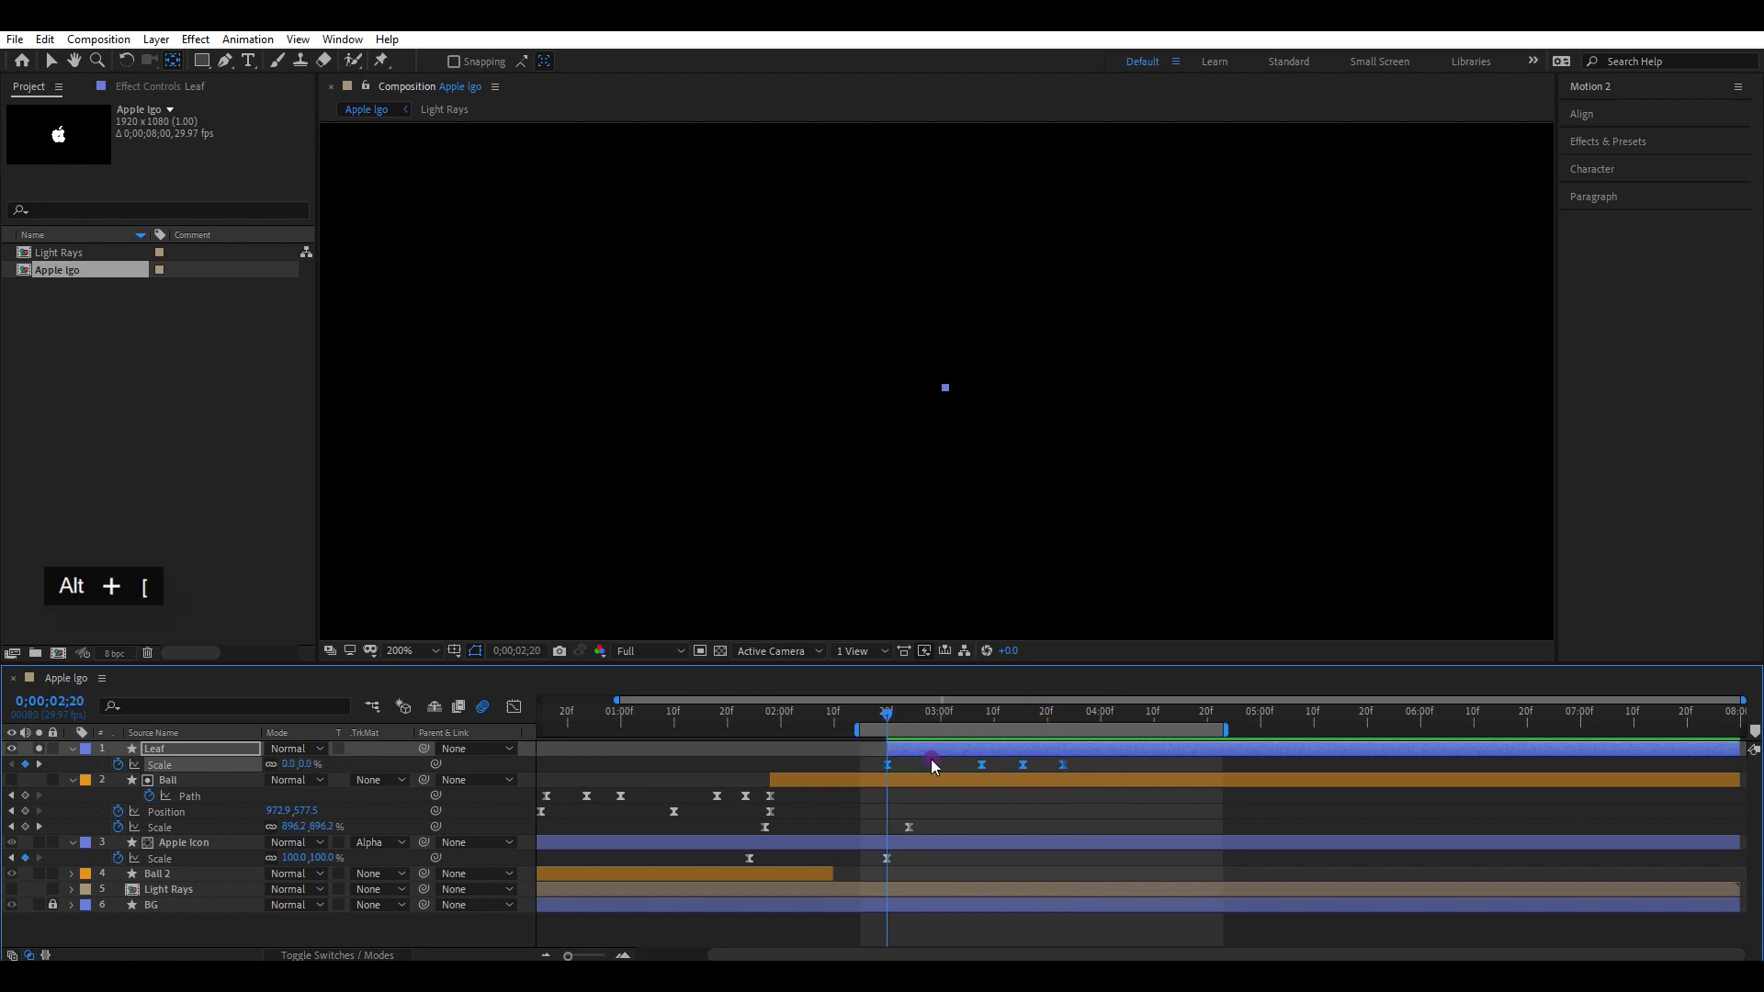
left_click(39, 748)
left_click_drag(807, 718, 958, 746)
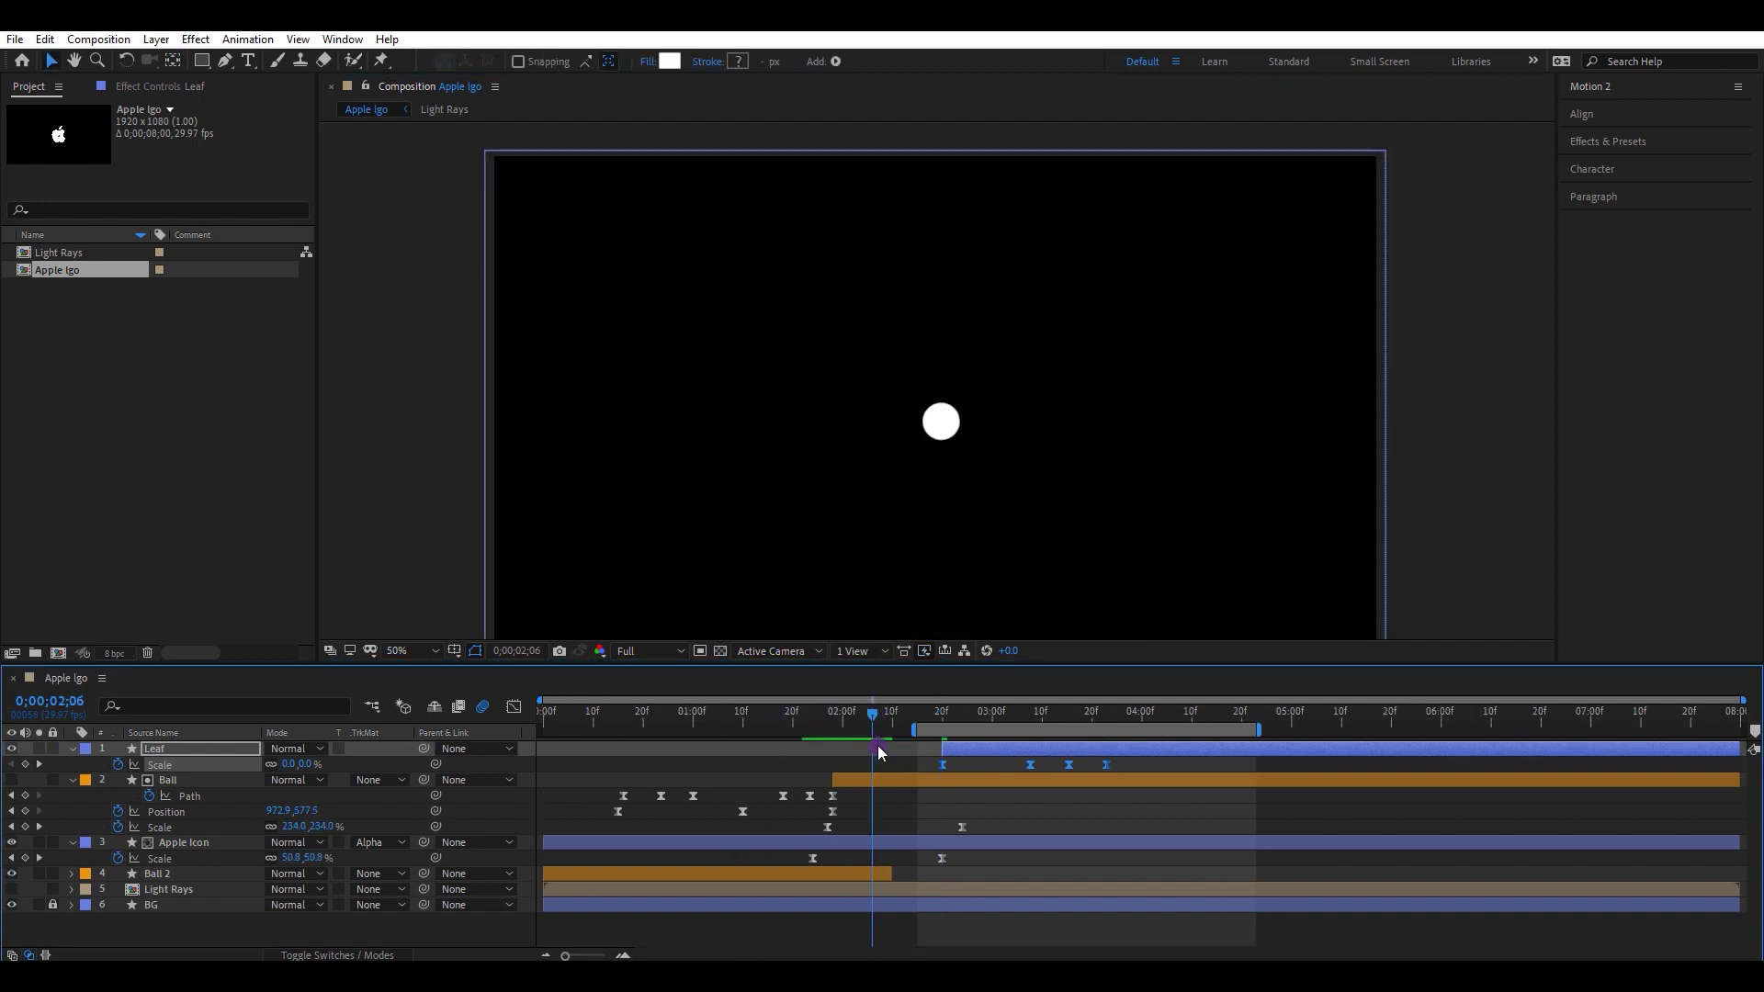
Slide the Leaf layer to begin at about 0;00;02;05 and parent it to the Apple Icon layer
left_click_drag(1032, 750, 869, 750)
left_click(1007, 713)
left_click_drag(424, 749, 198, 842)
left_click_drag(913, 752, 1000, 763)
Extend the Leaf layer to the composition's end and preview the animation with the work area starting at 0;00;00;13
left_click_drag(829, 731, 606, 734)
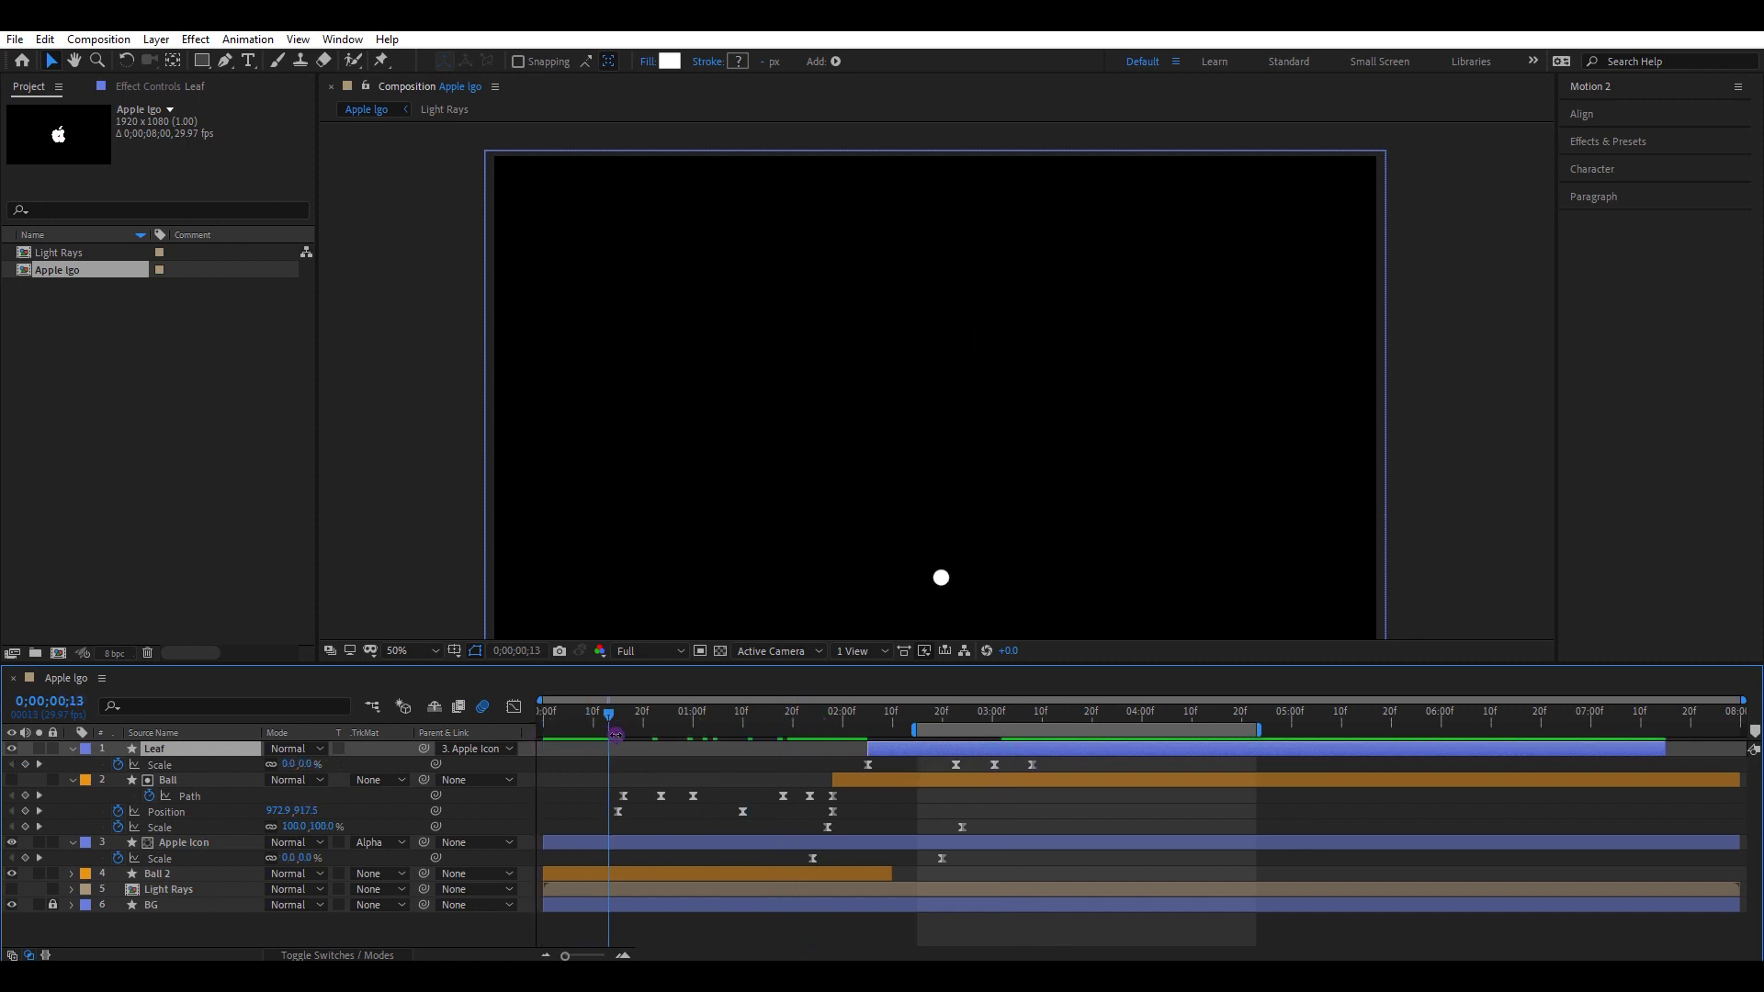
key("b")
left_click_drag(1669, 753, 1745, 751)
key("space")
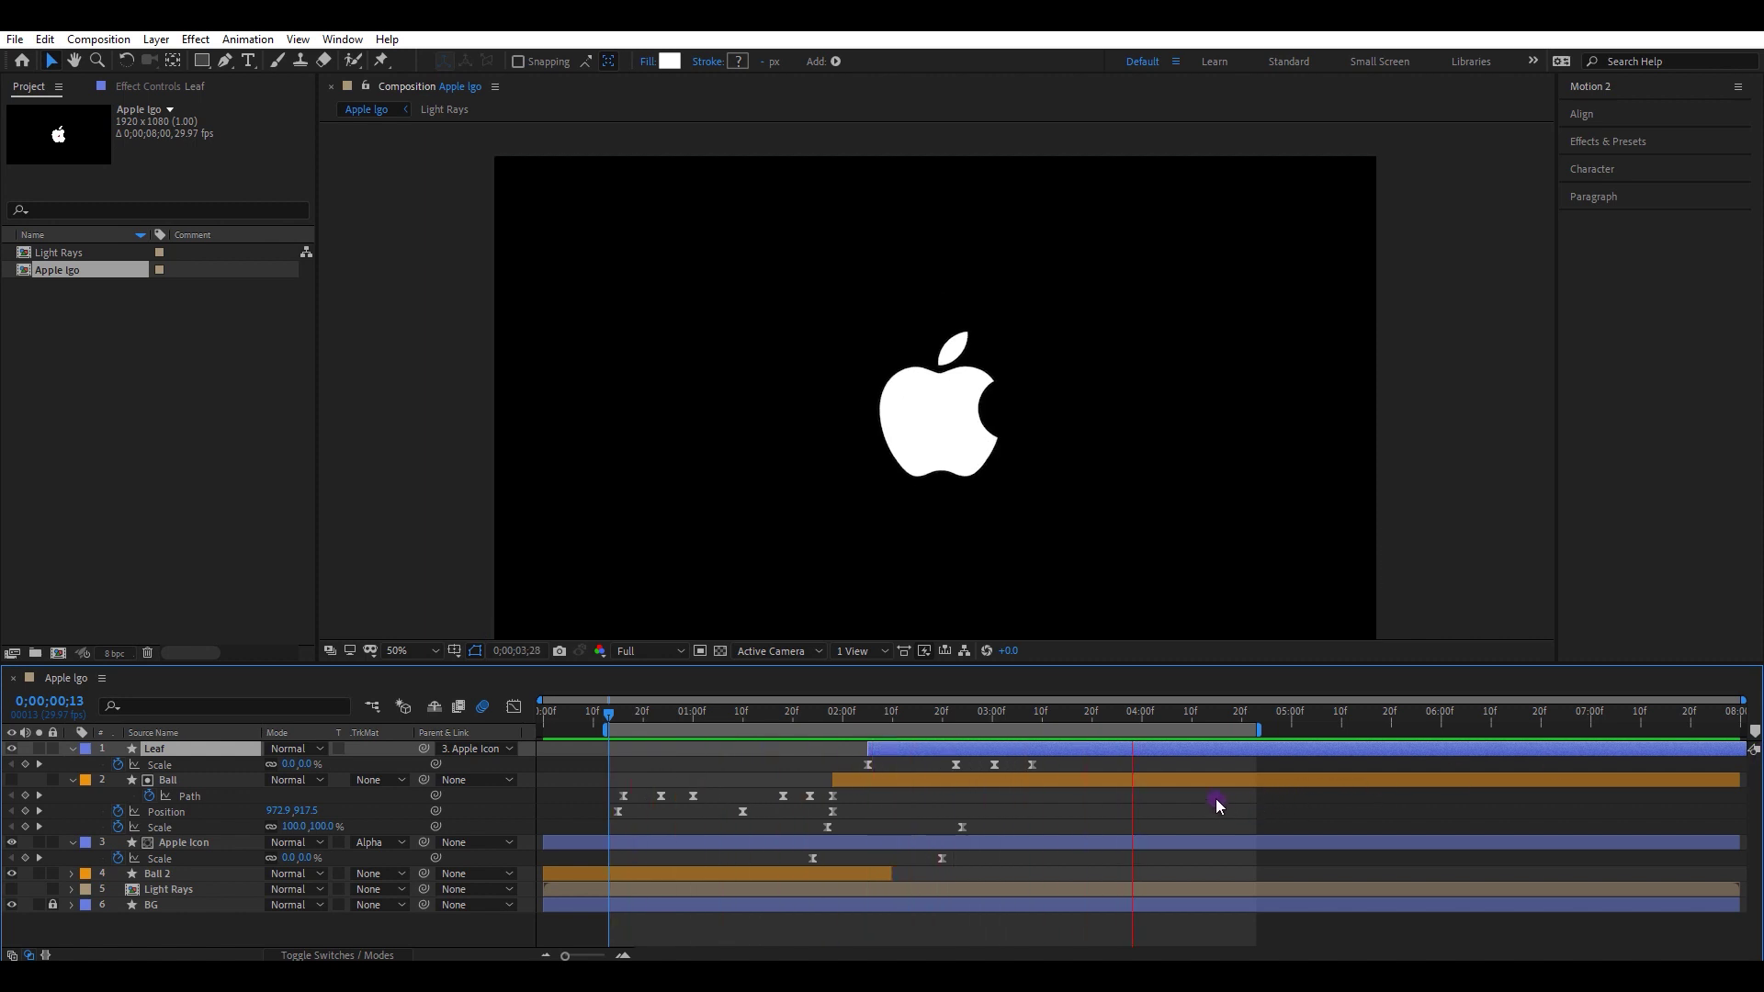
key("space")
key("space")
Keyframe Ball 2's Opacity at 100% at 0;00;00;25 and 0% at 0;00;00;19
left_click_drag(678, 716, 653, 736)
left_click(680, 873)
key("u")
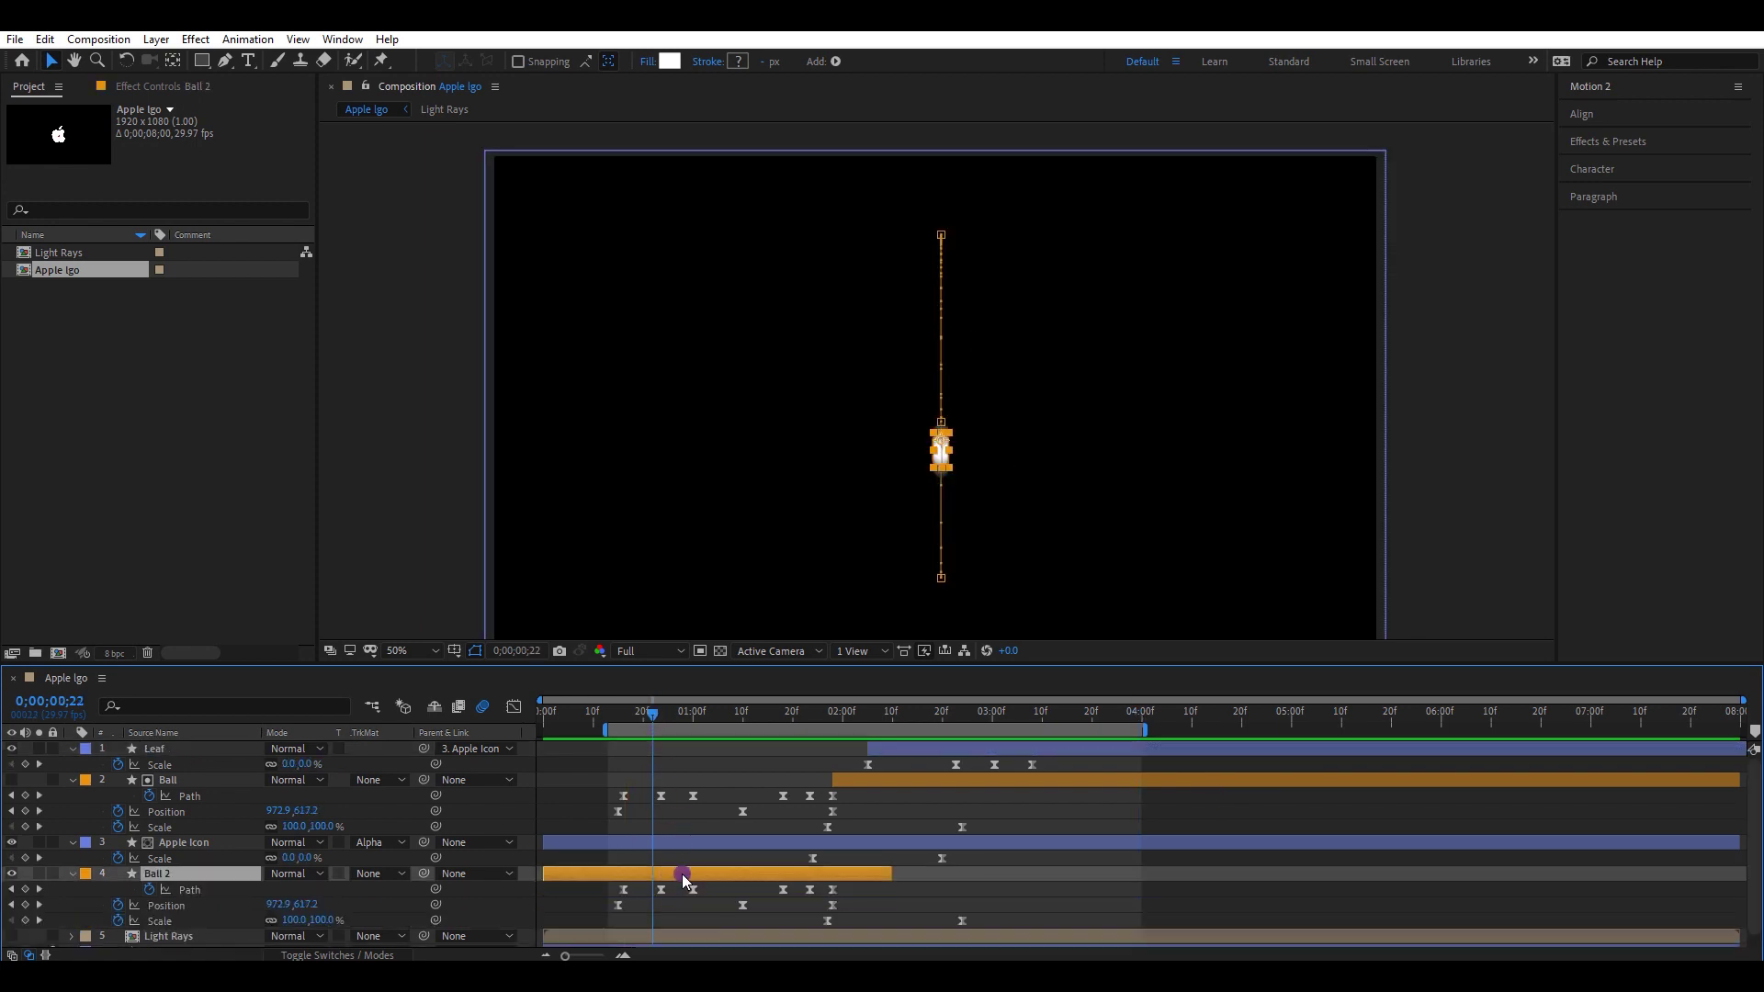
key("shift+t")
scroll(677, 877, "down", 1)
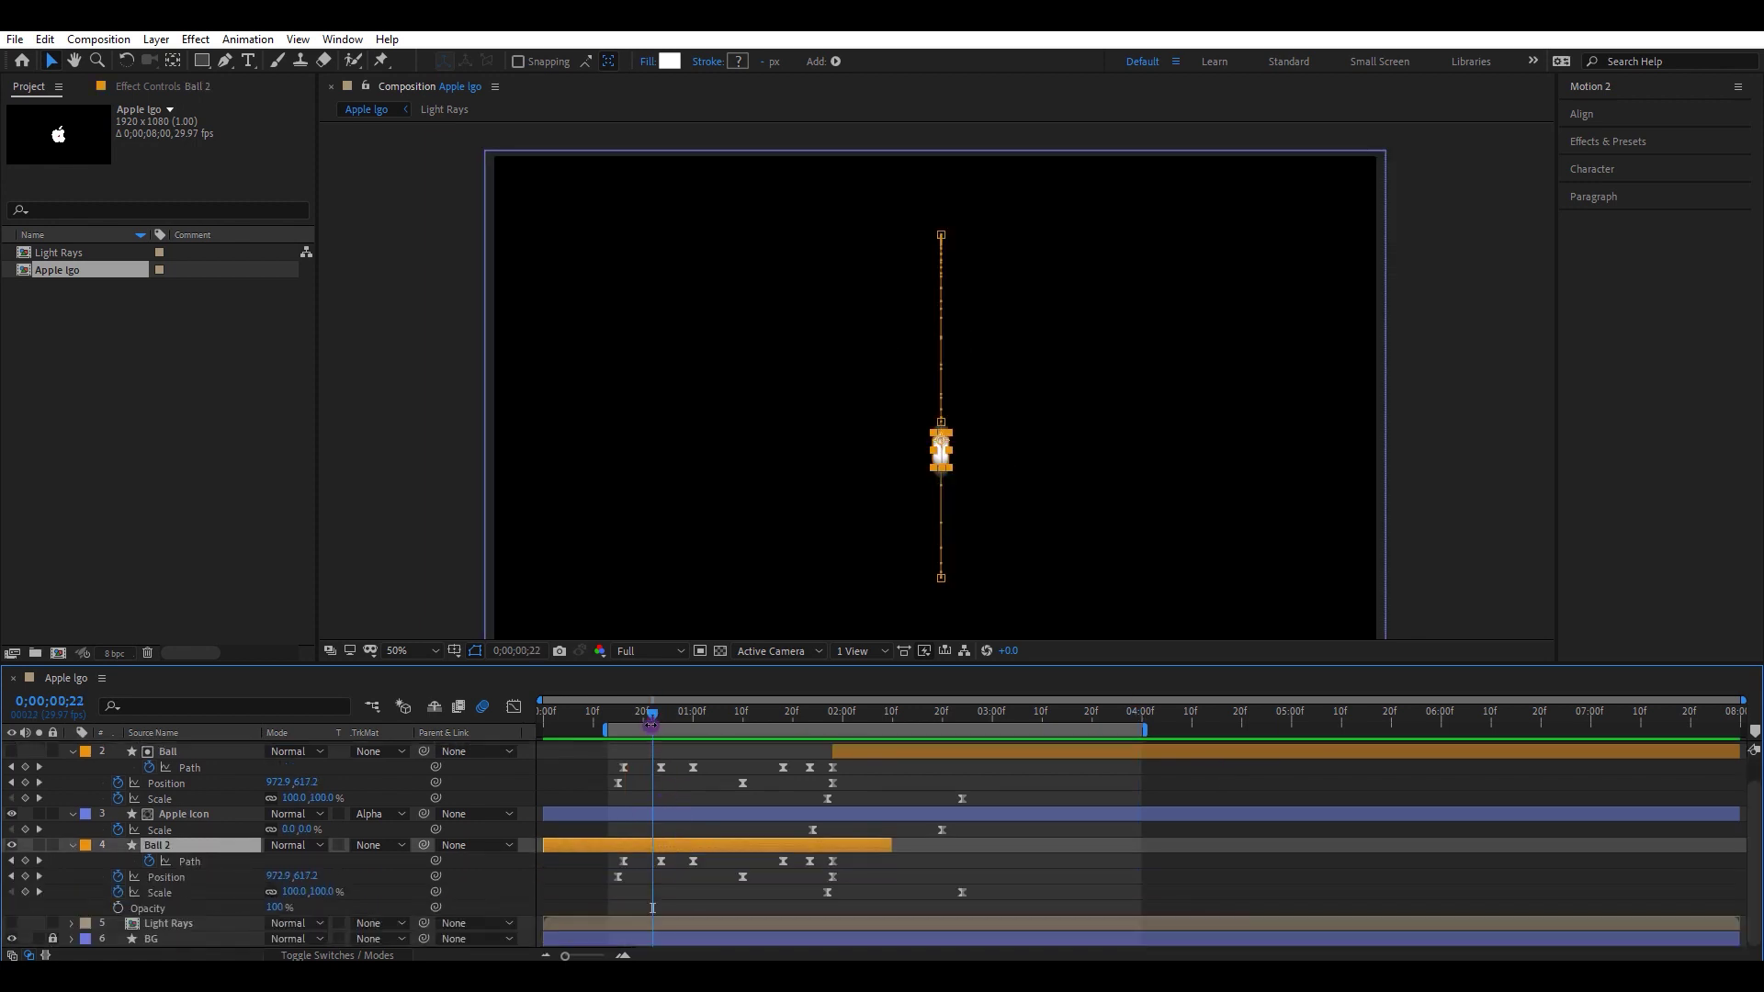
key("Page_Down")
key("Page_Down")
key("Page_Down")
left_click(116, 908)
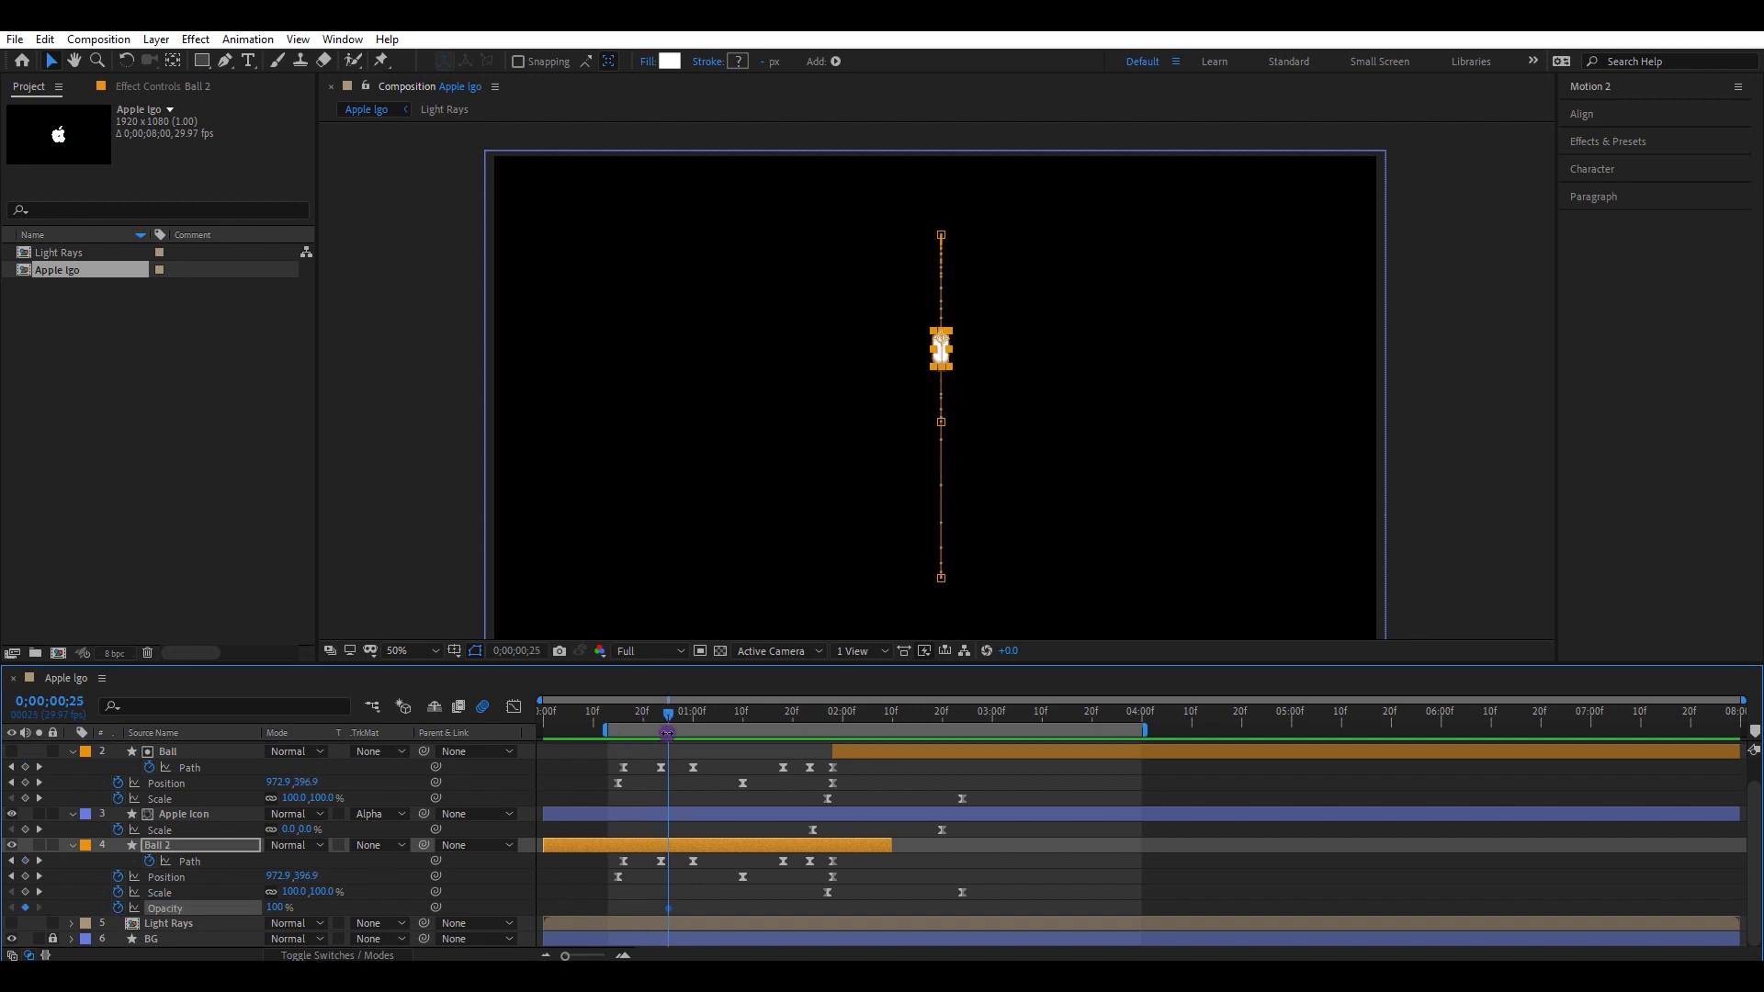
left_click_drag(647, 724, 637, 722)
left_click(273, 906)
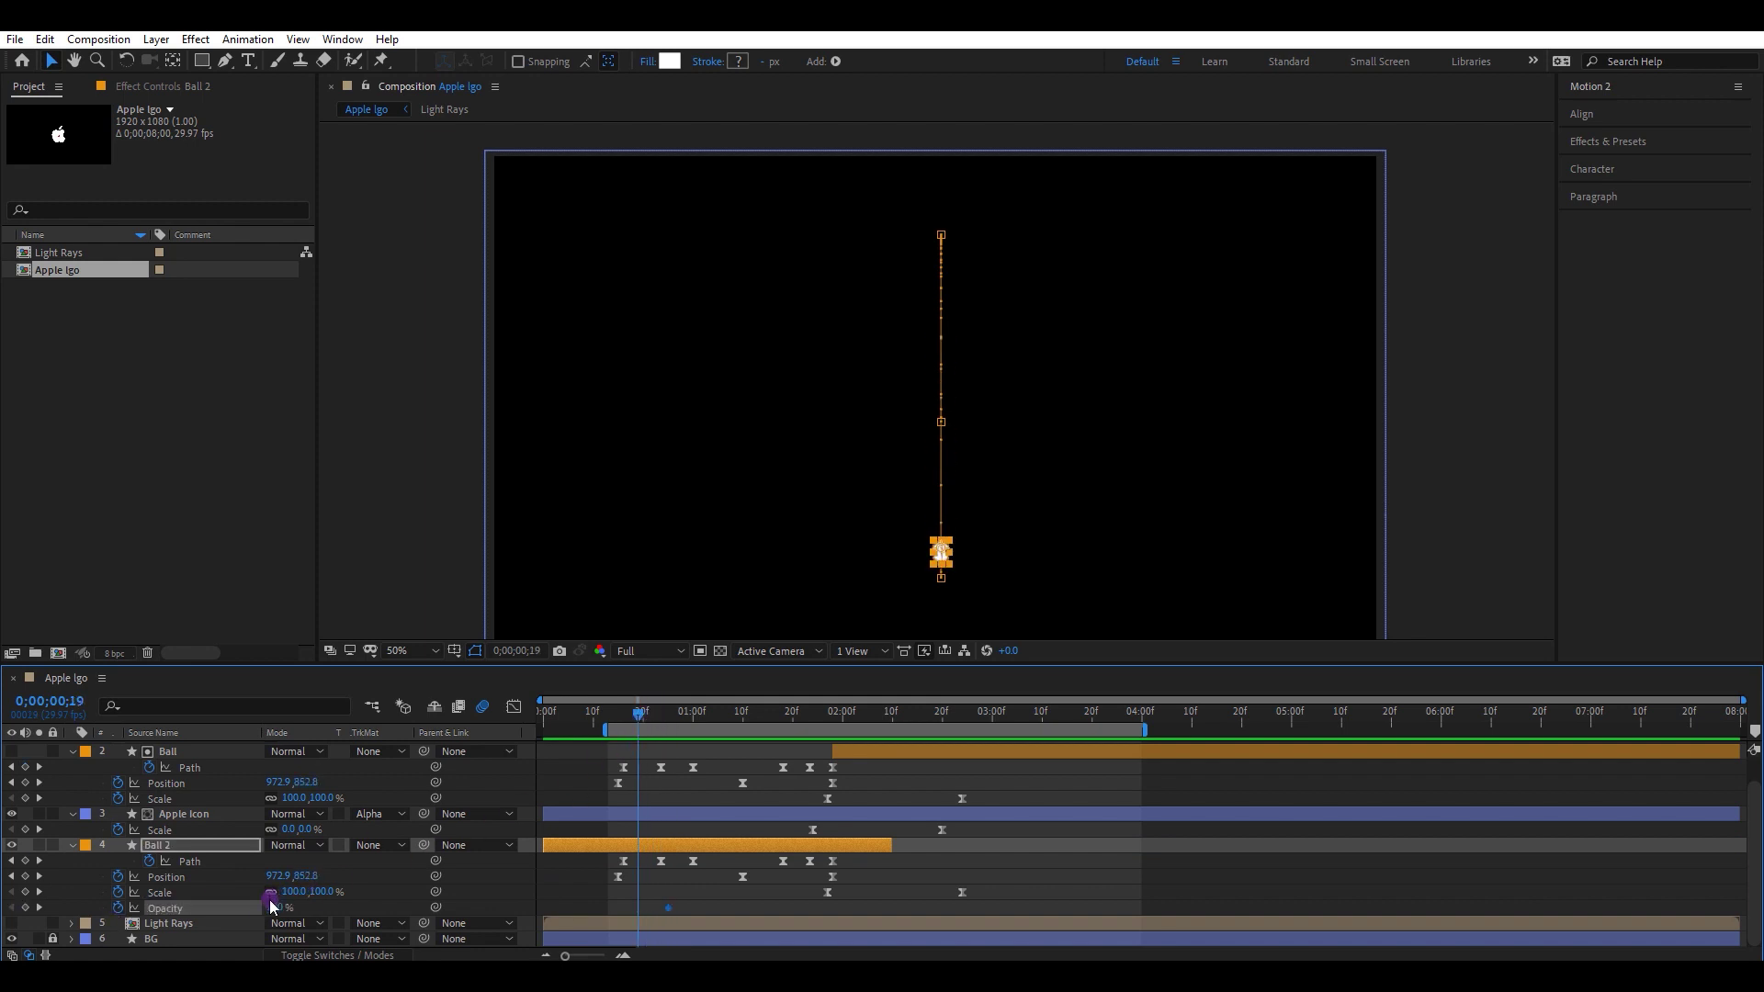
type("0")
key("Return")
Shift Ball 2's Opacity keyframes earlier, to about 0;00;00;18 and 0;00;00;23, and preview the fade-in
mouse_move(678, 898)
left_mouse_down()
mouse_move(630, 921)
mouse_move(662, 908)
left_mouse_up()
left_click_drag(637, 715, 643, 715)
left_click_drag(639, 908, 658, 908)
left_click(613, 714)
key("space")
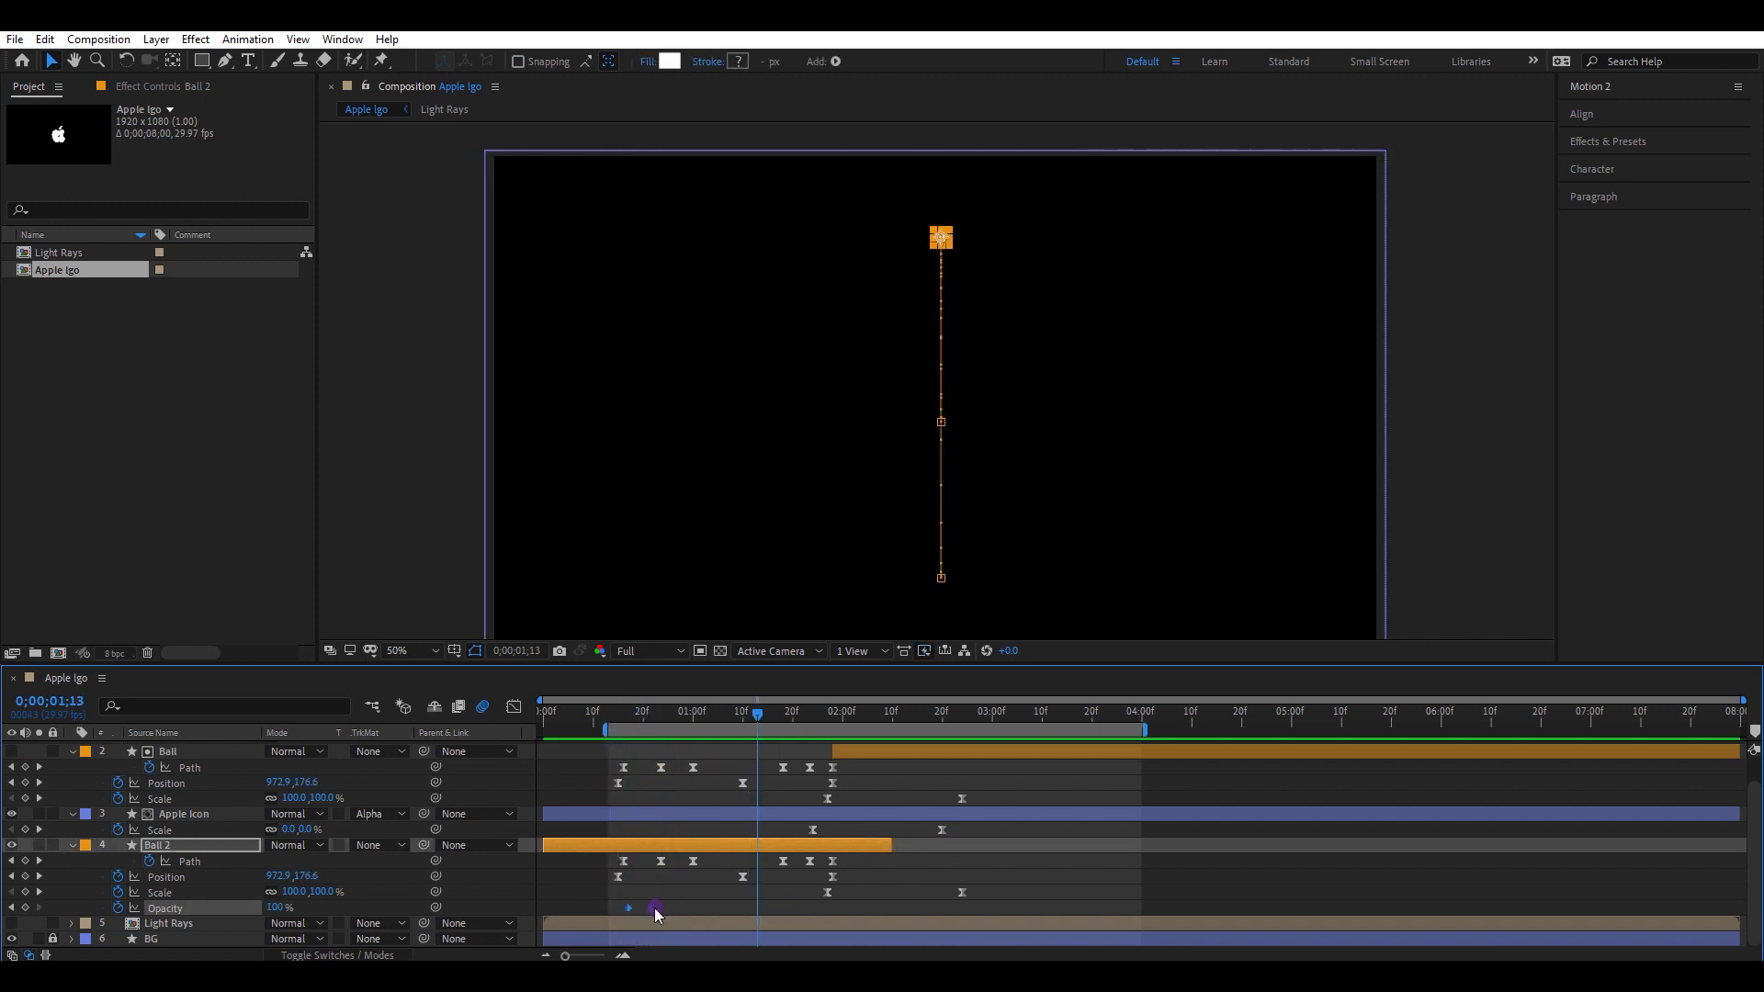
left_click(1159, 425)
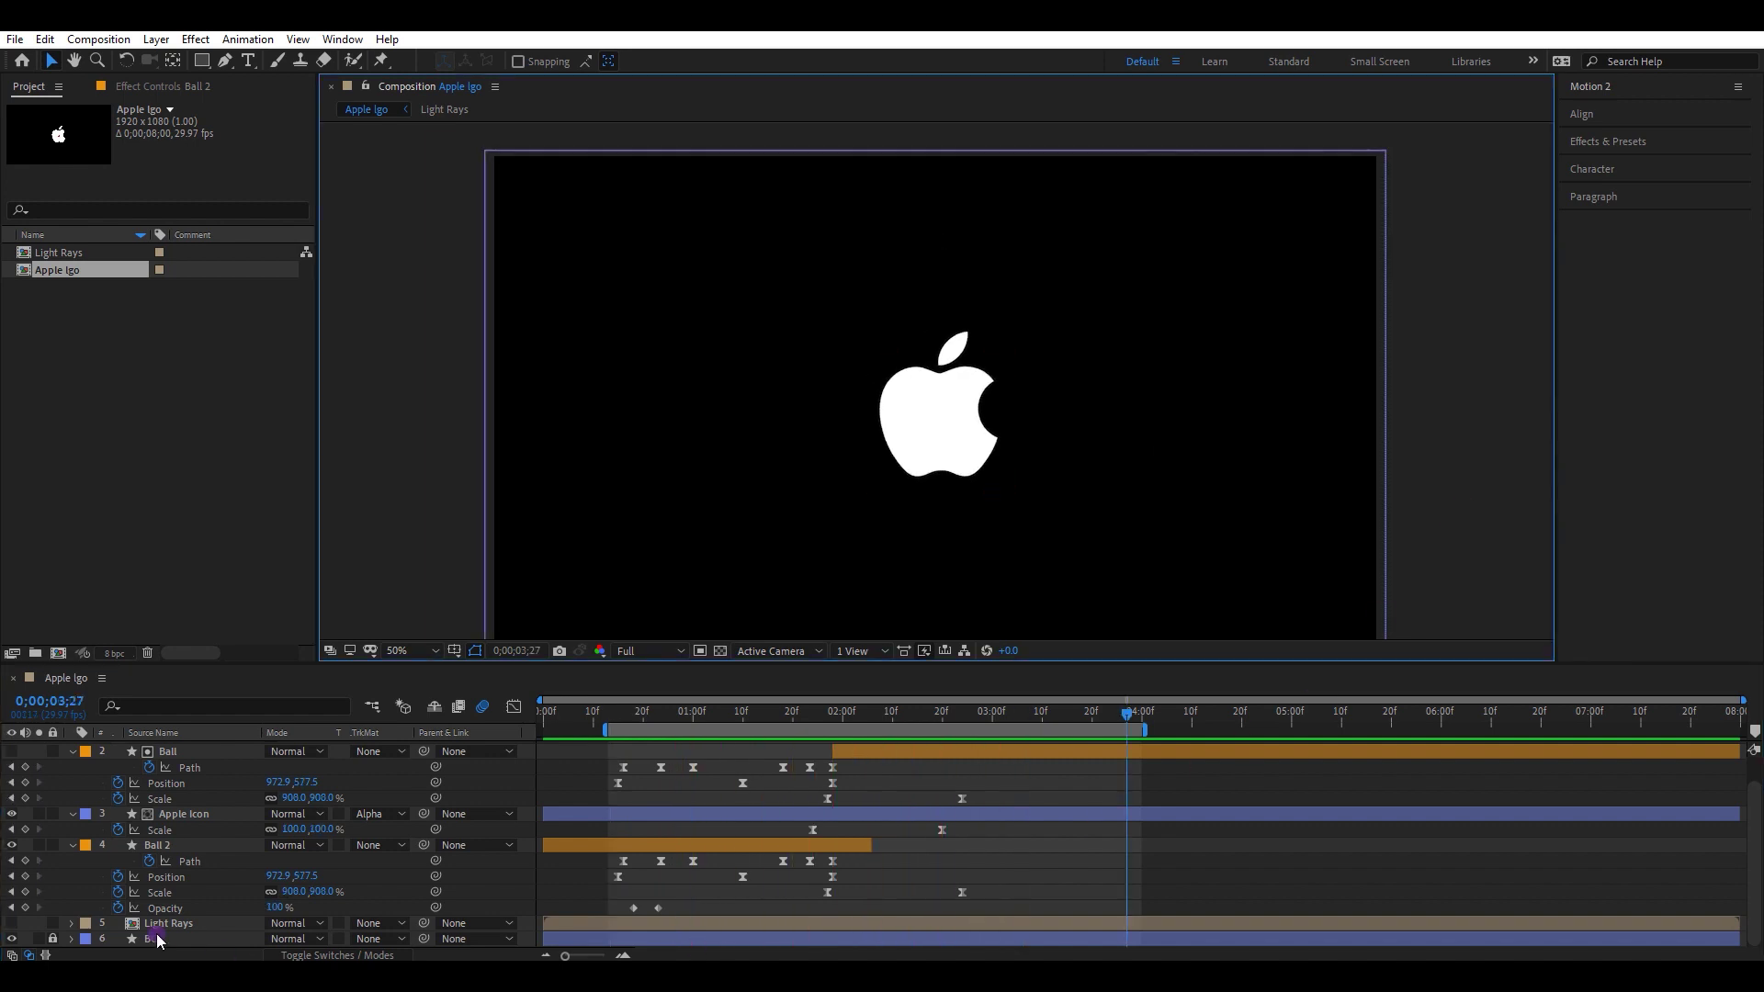
Show and solo the Light Rays layer and apply the CC Radial Blur effect to it
left_click(158, 925)
left_click(10, 923)
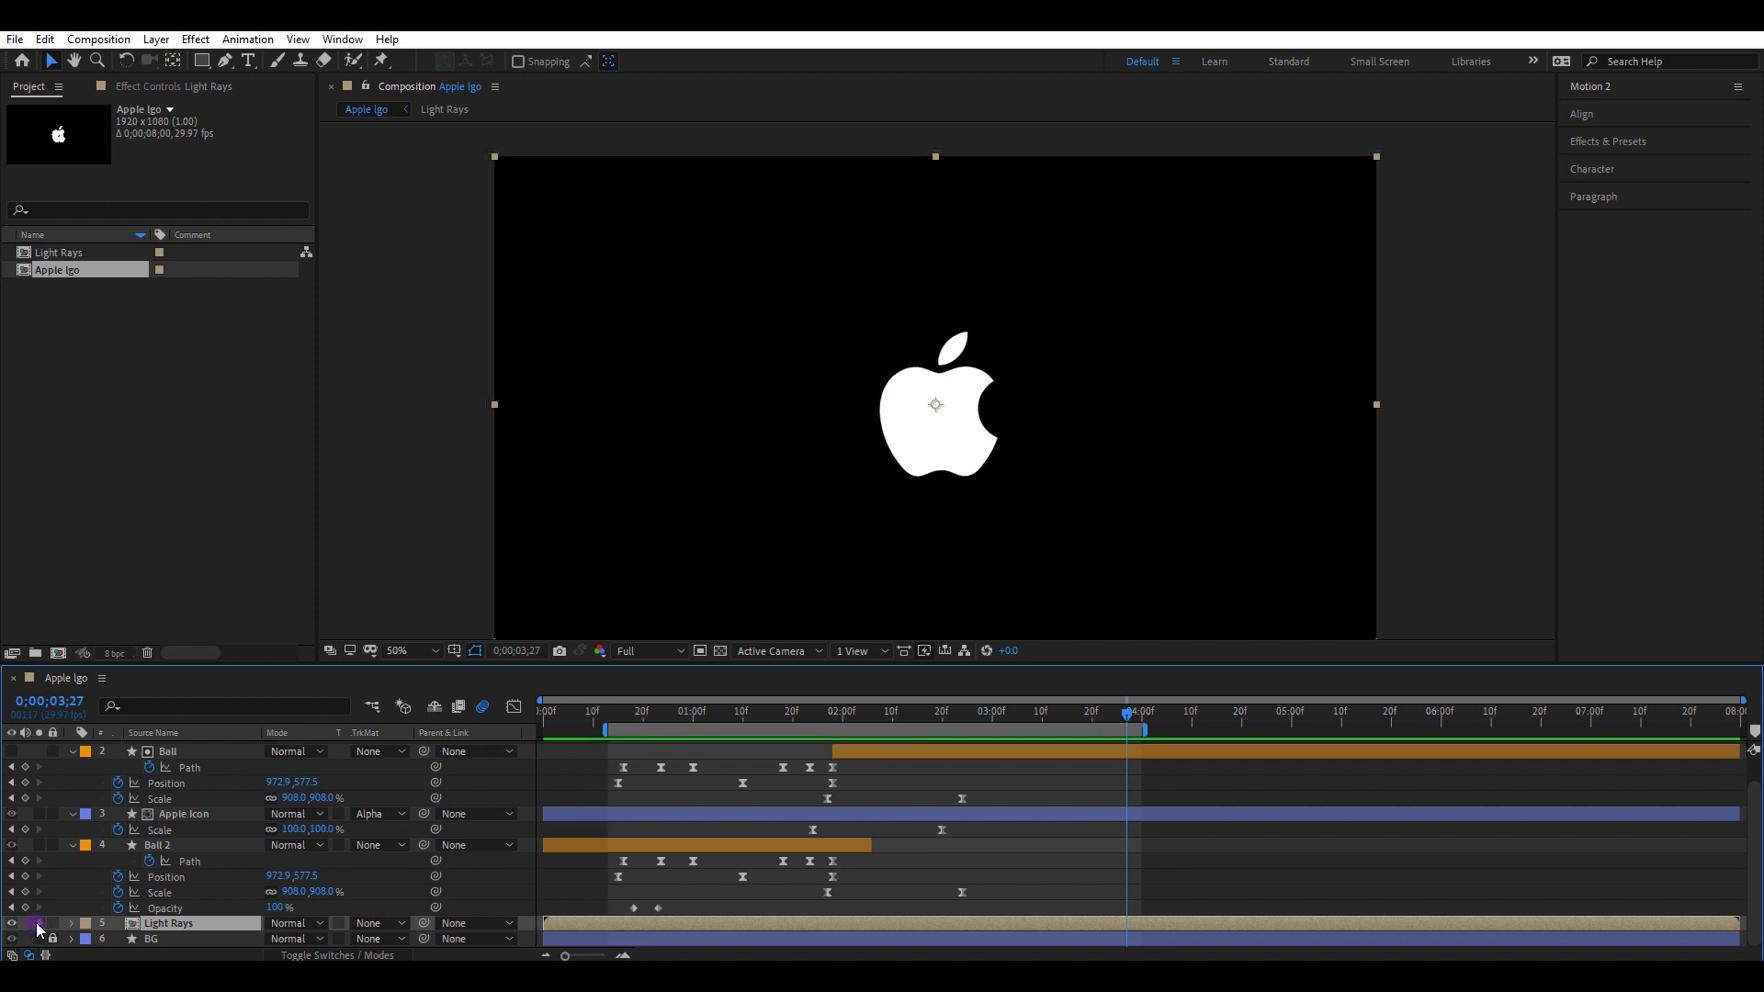
left_click(1617, 143)
left_click(1611, 163)
type("cc r")
type("rad")
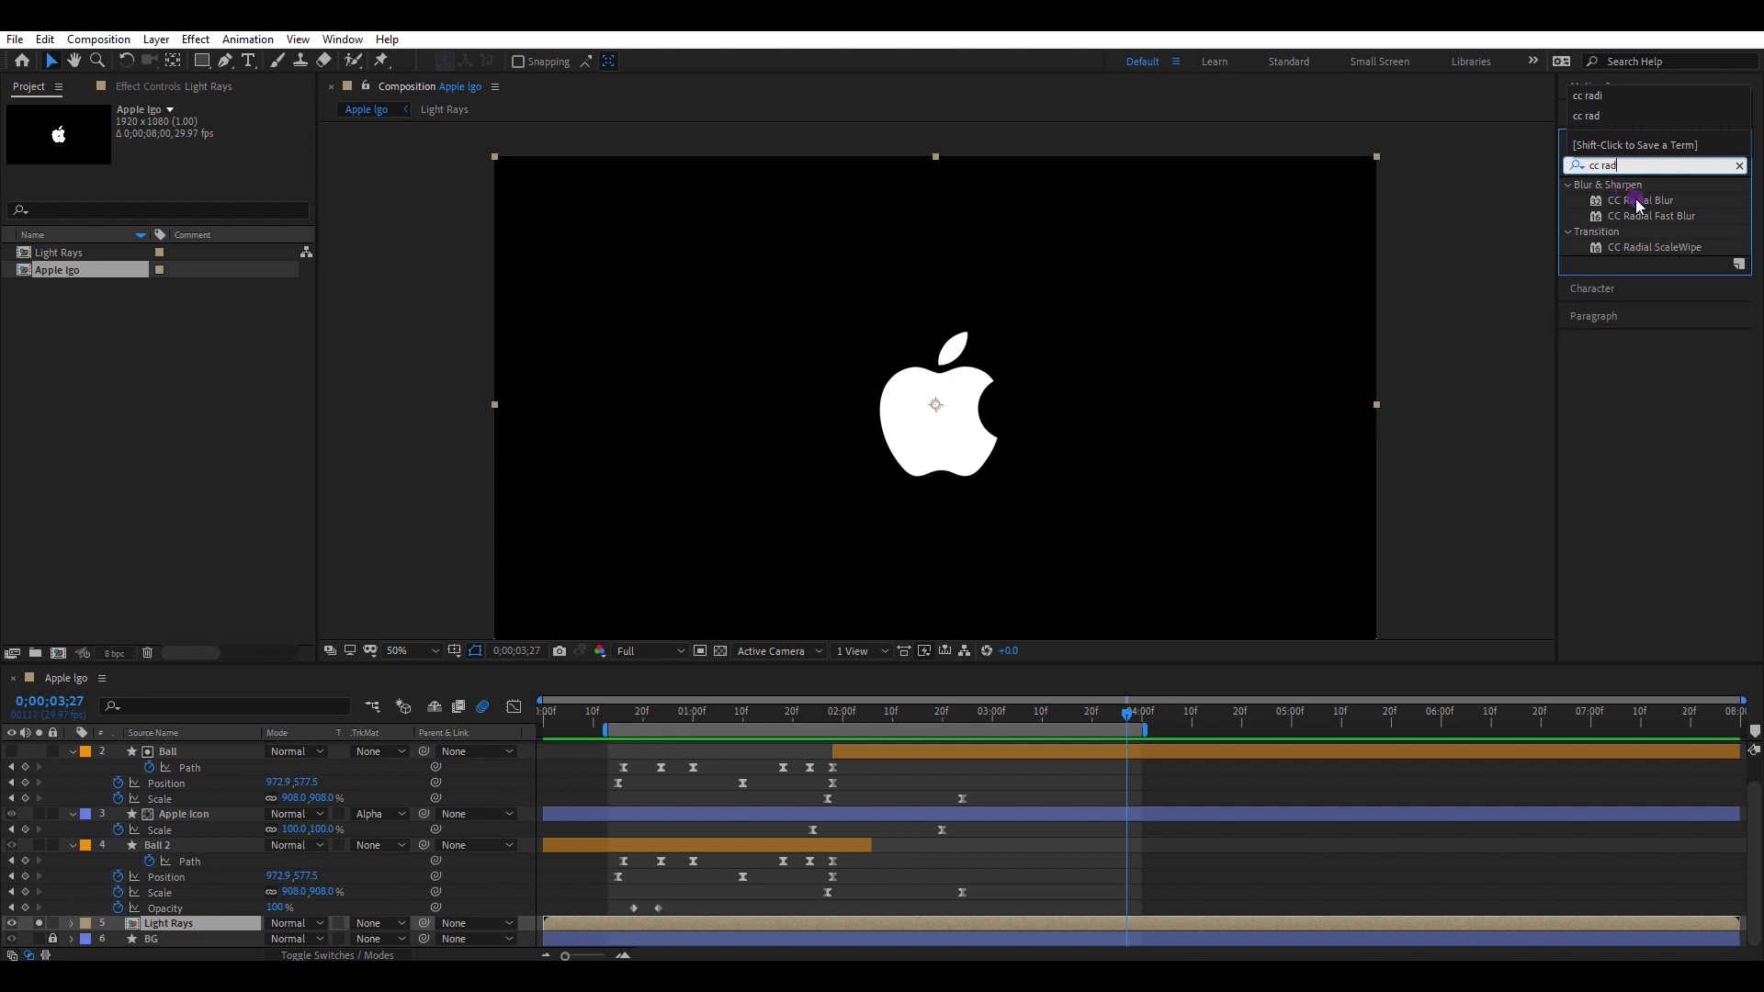
left_click(1652, 204)
left_click_drag(1652, 204, 249, 926)
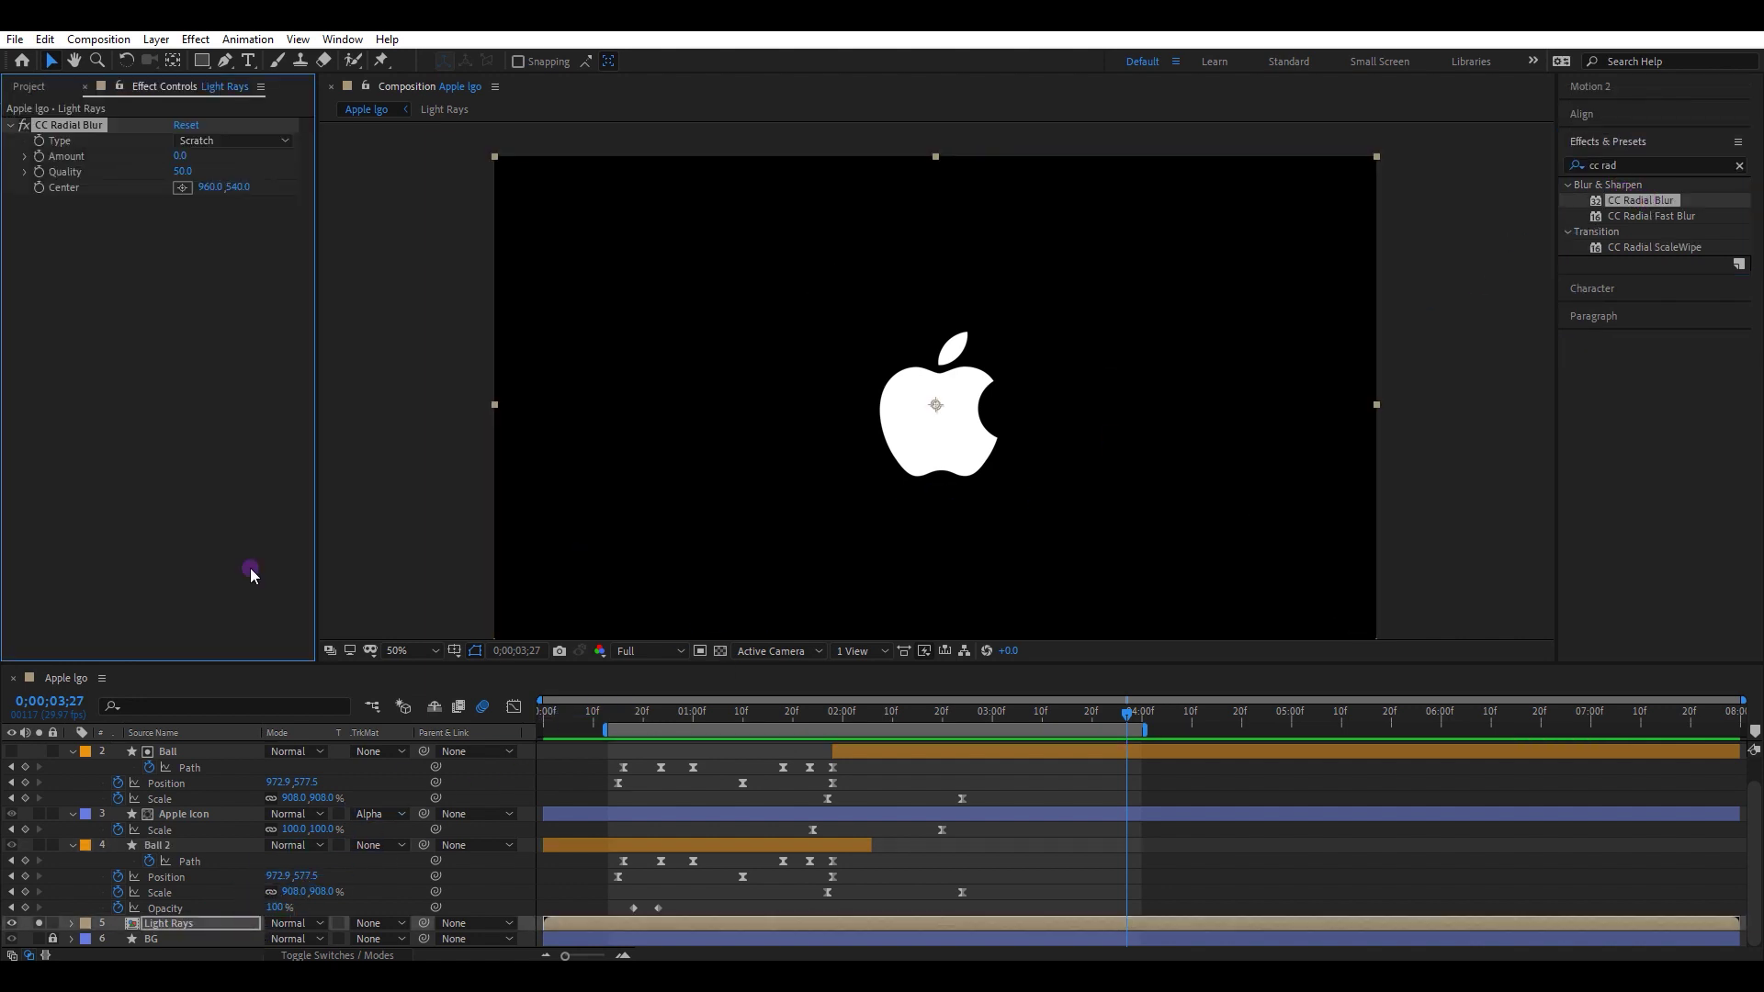
Set the CC Radial Blur type to Fading Zoom with an amount of 70
left_click(236, 141)
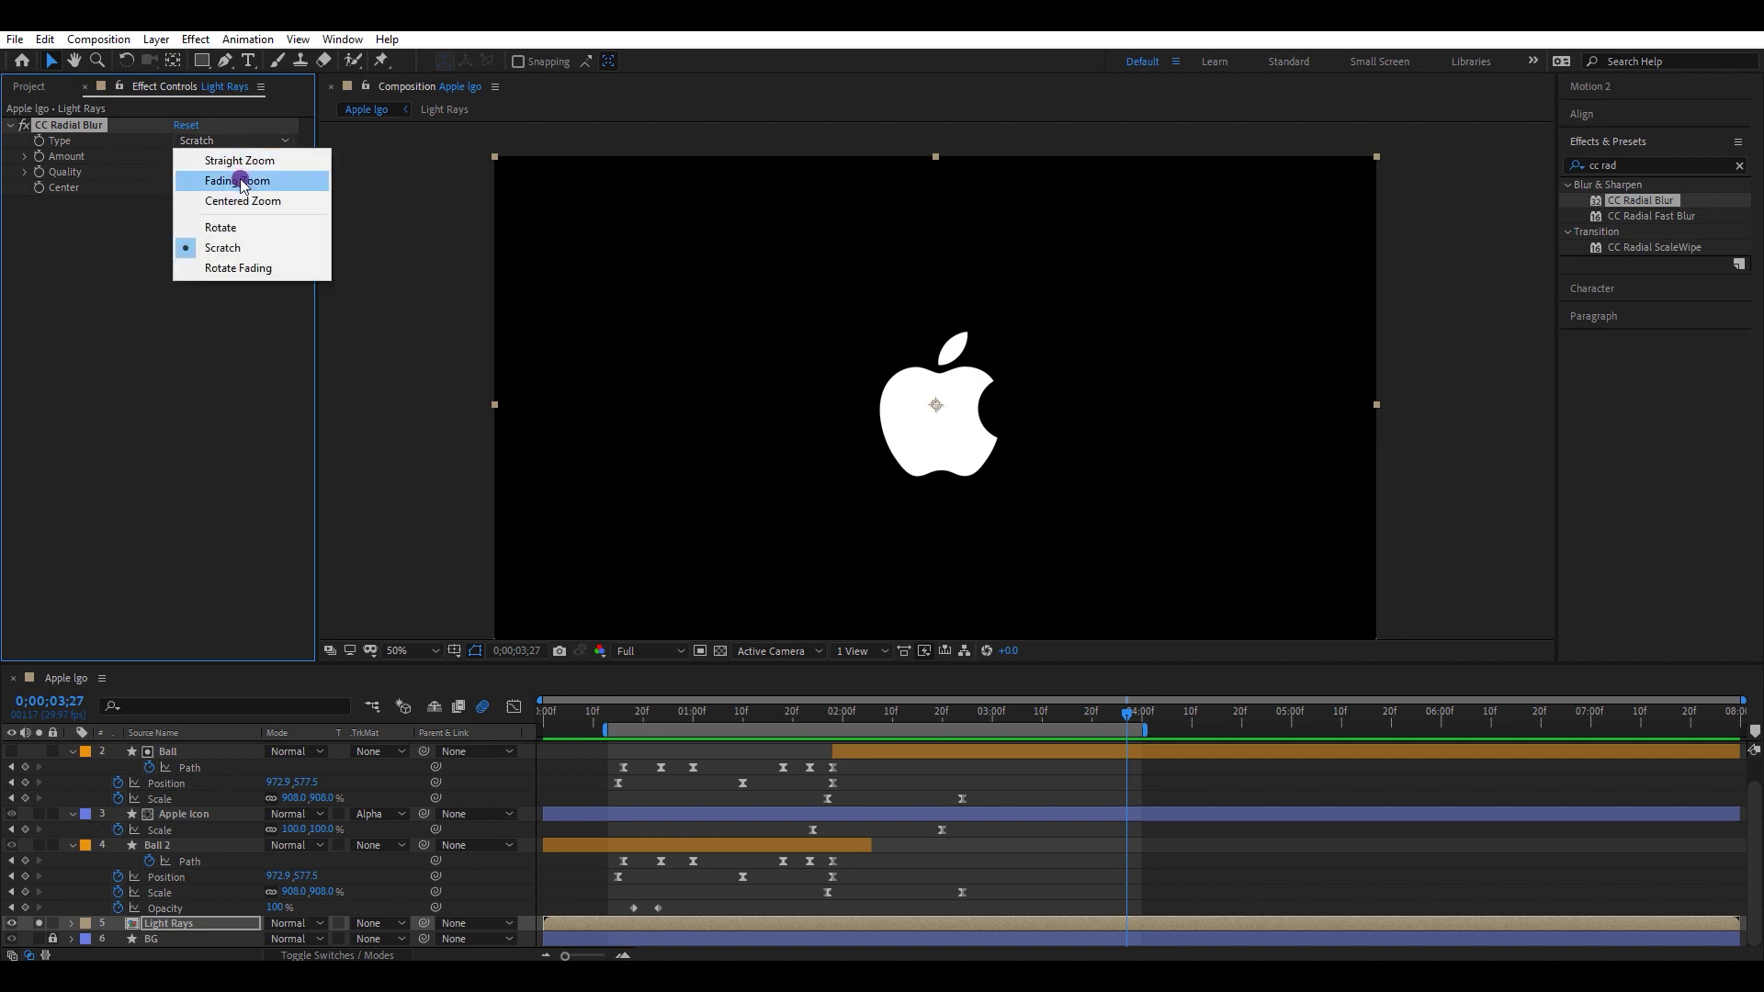
left_click(243, 177)
type("70")
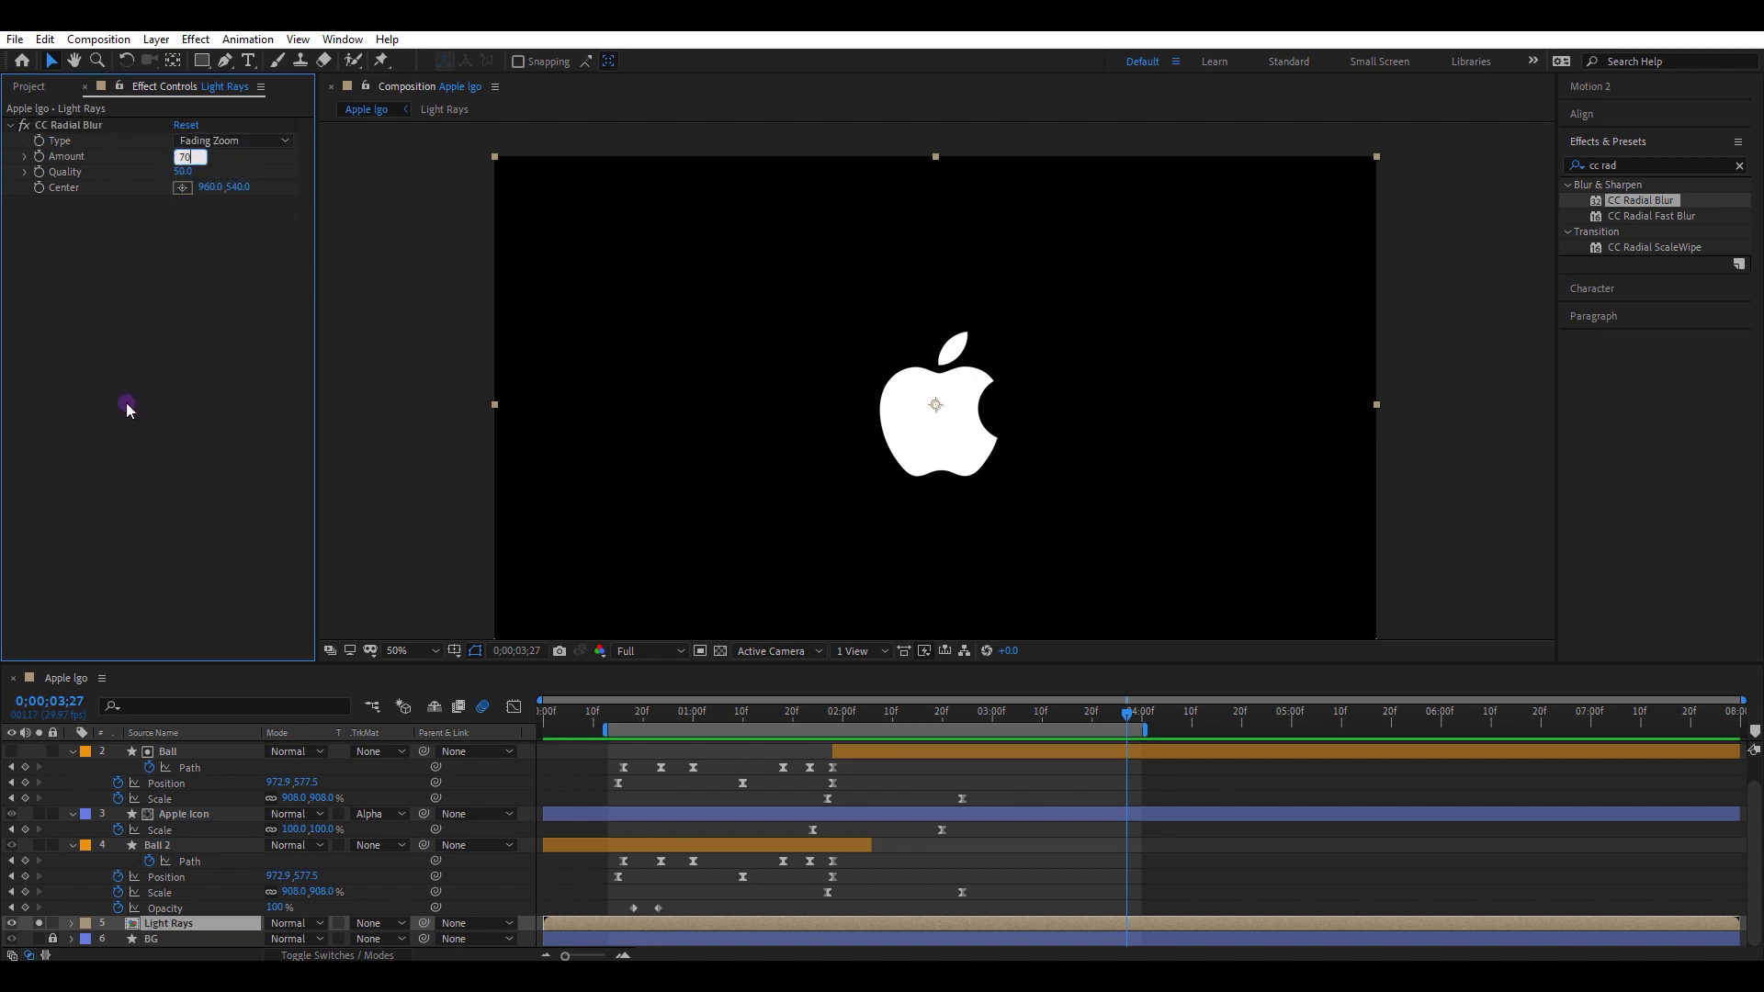
key("Return")
Keyframe the radial blur's Center at about 1239, 403 at 0;00;01;02
left_click_drag(764, 713, 703, 726)
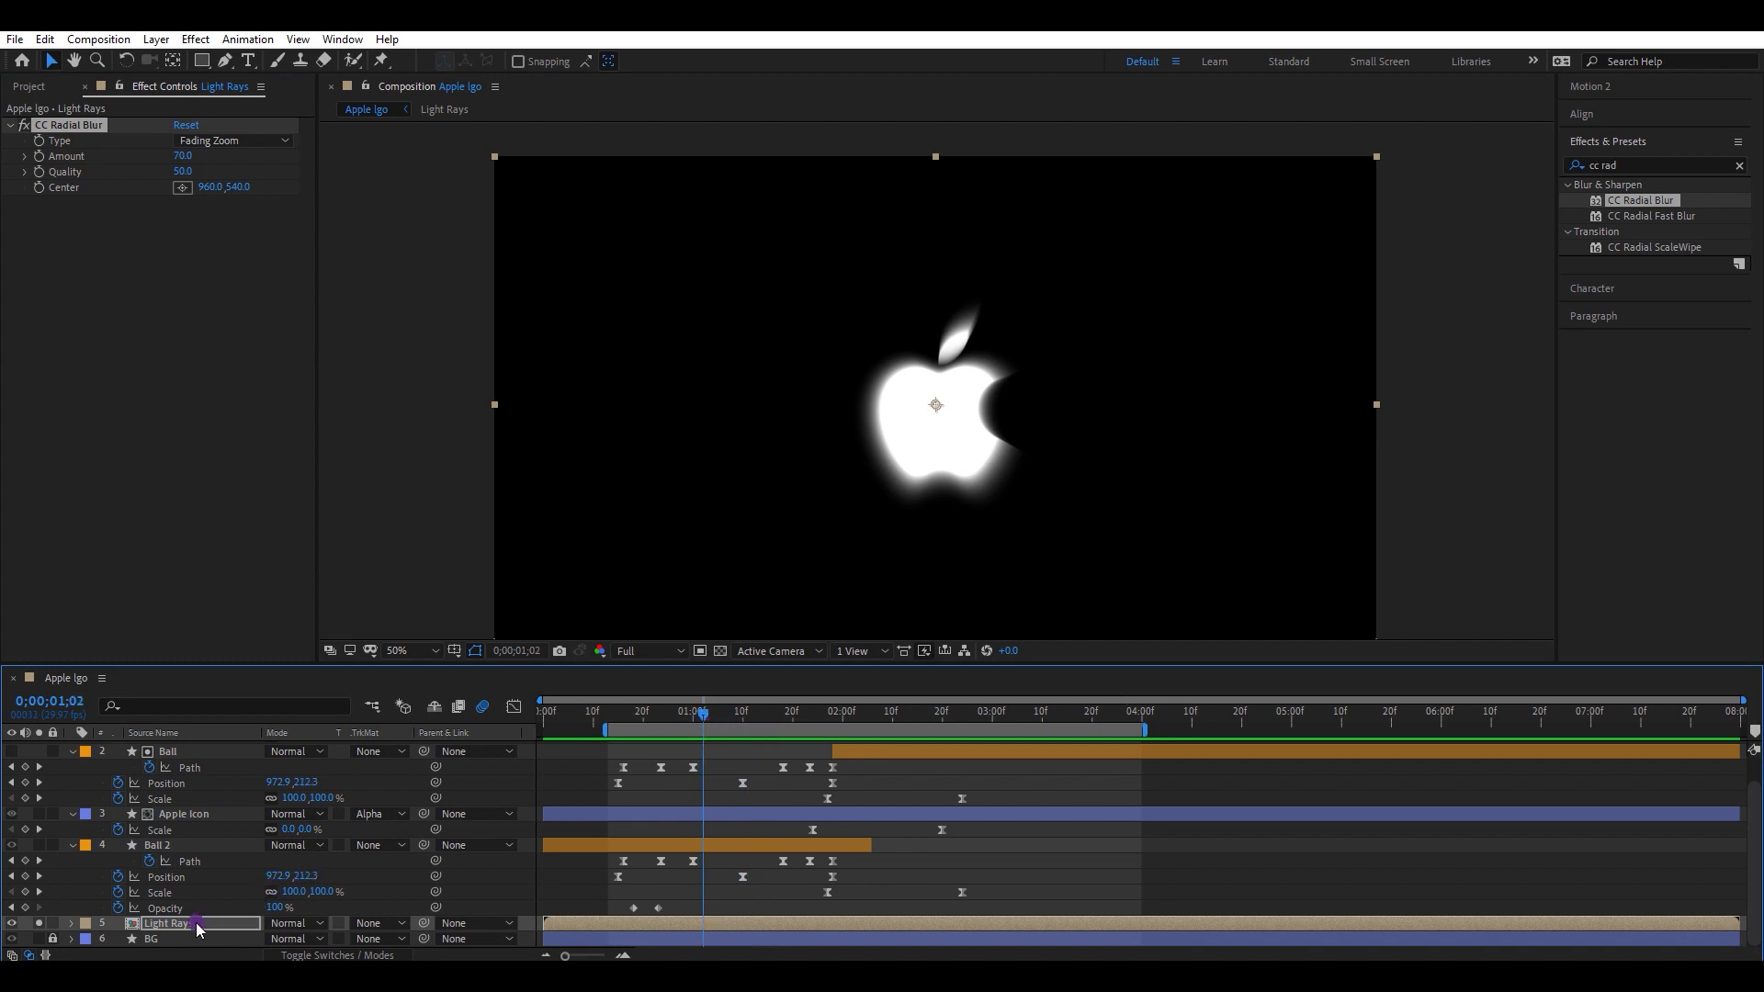
left_click(108, 280)
left_click(41, 188)
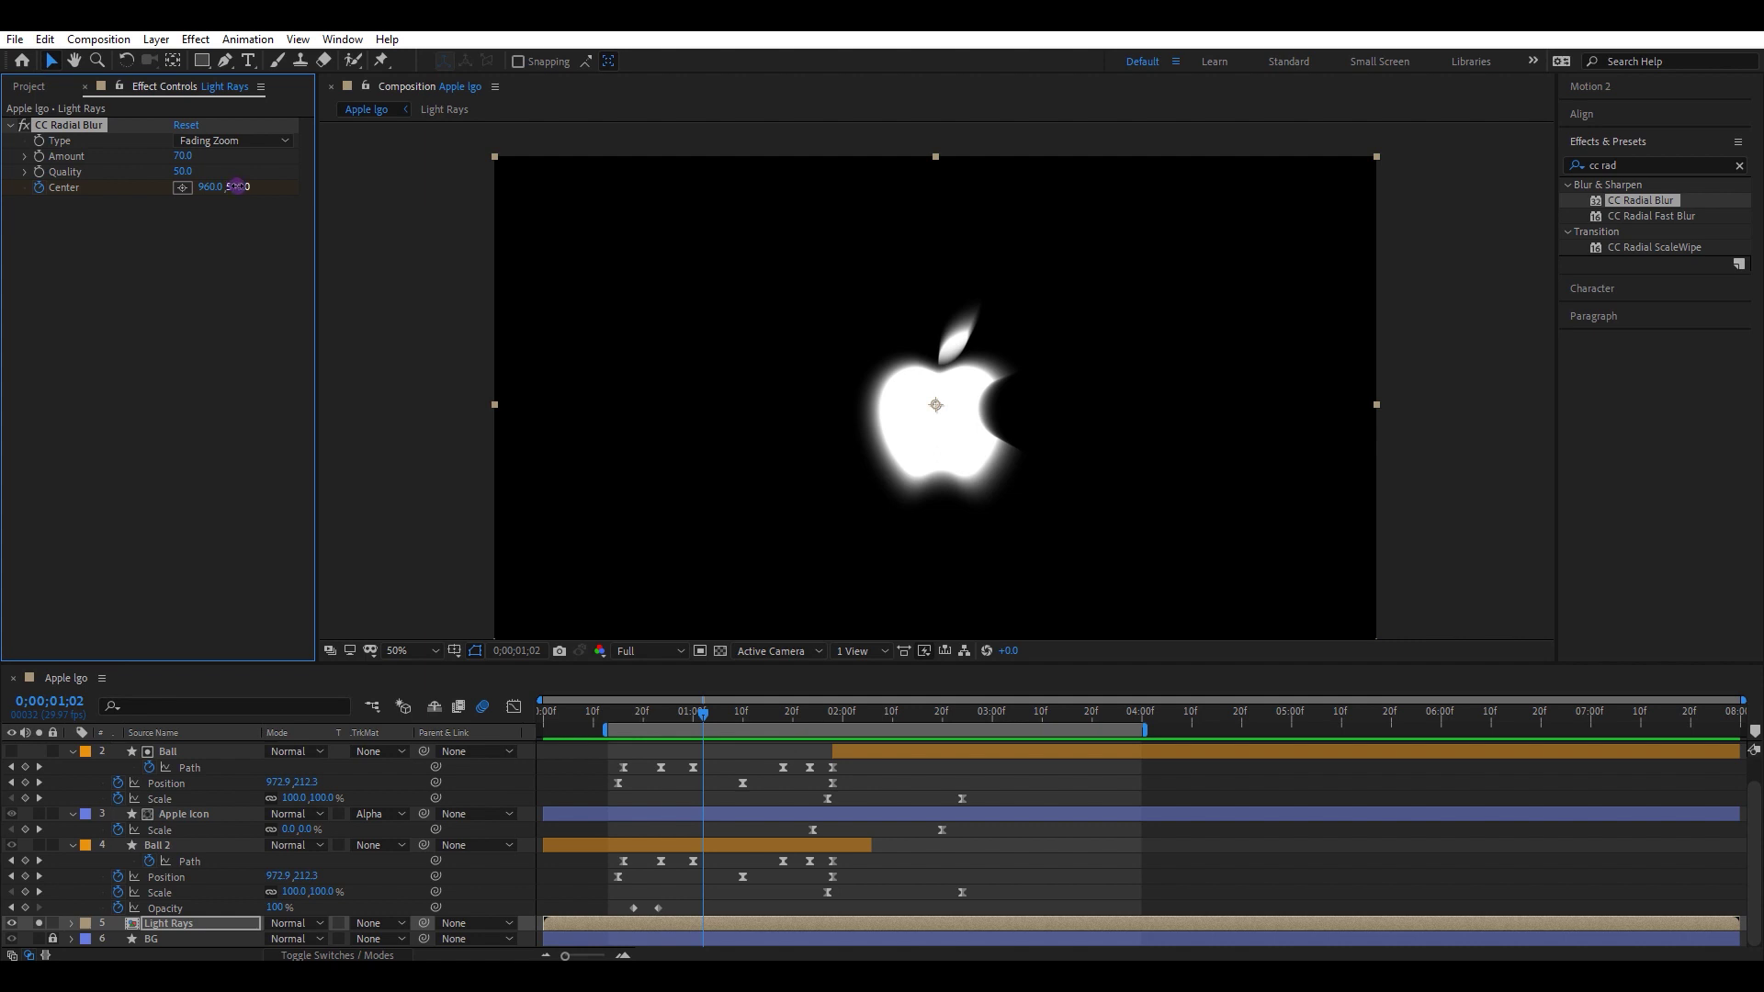
left_click_drag(237, 186, 489, 213)
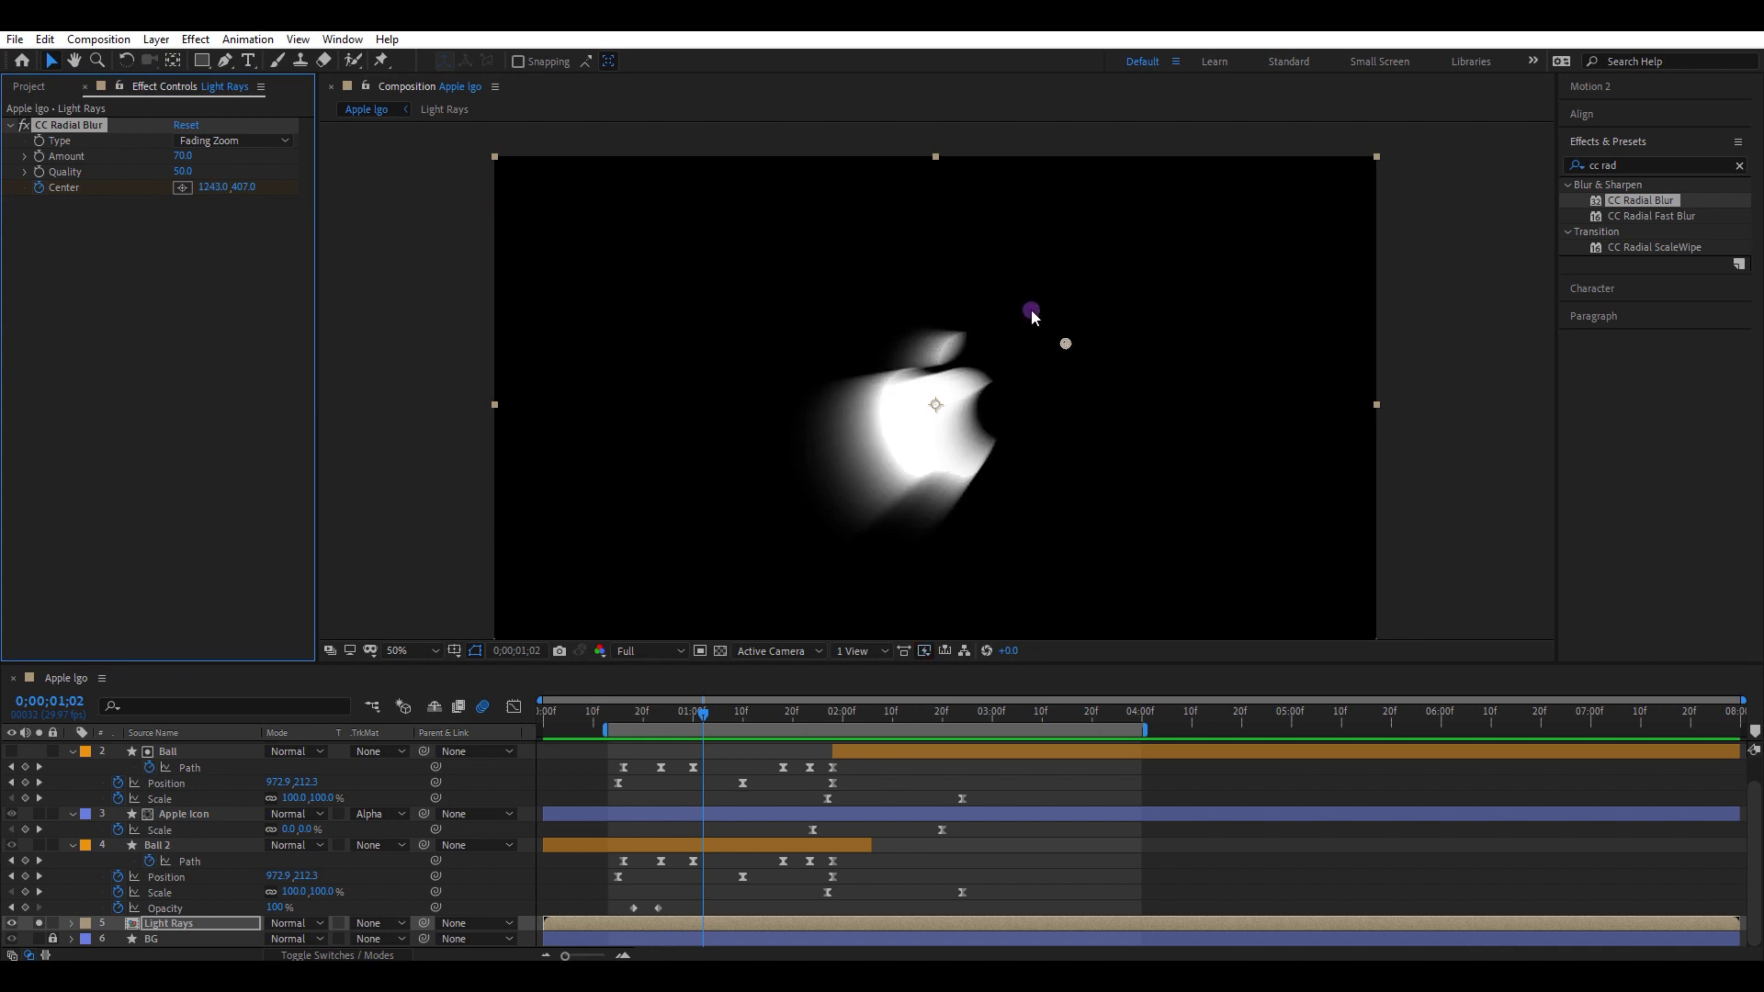
left_click_drag(1065, 344, 1063, 346)
Reveal the Light Rays keyframes and keyframe the blur Center at about 655, 403 at 0;00;03;24
left_click(751, 922)
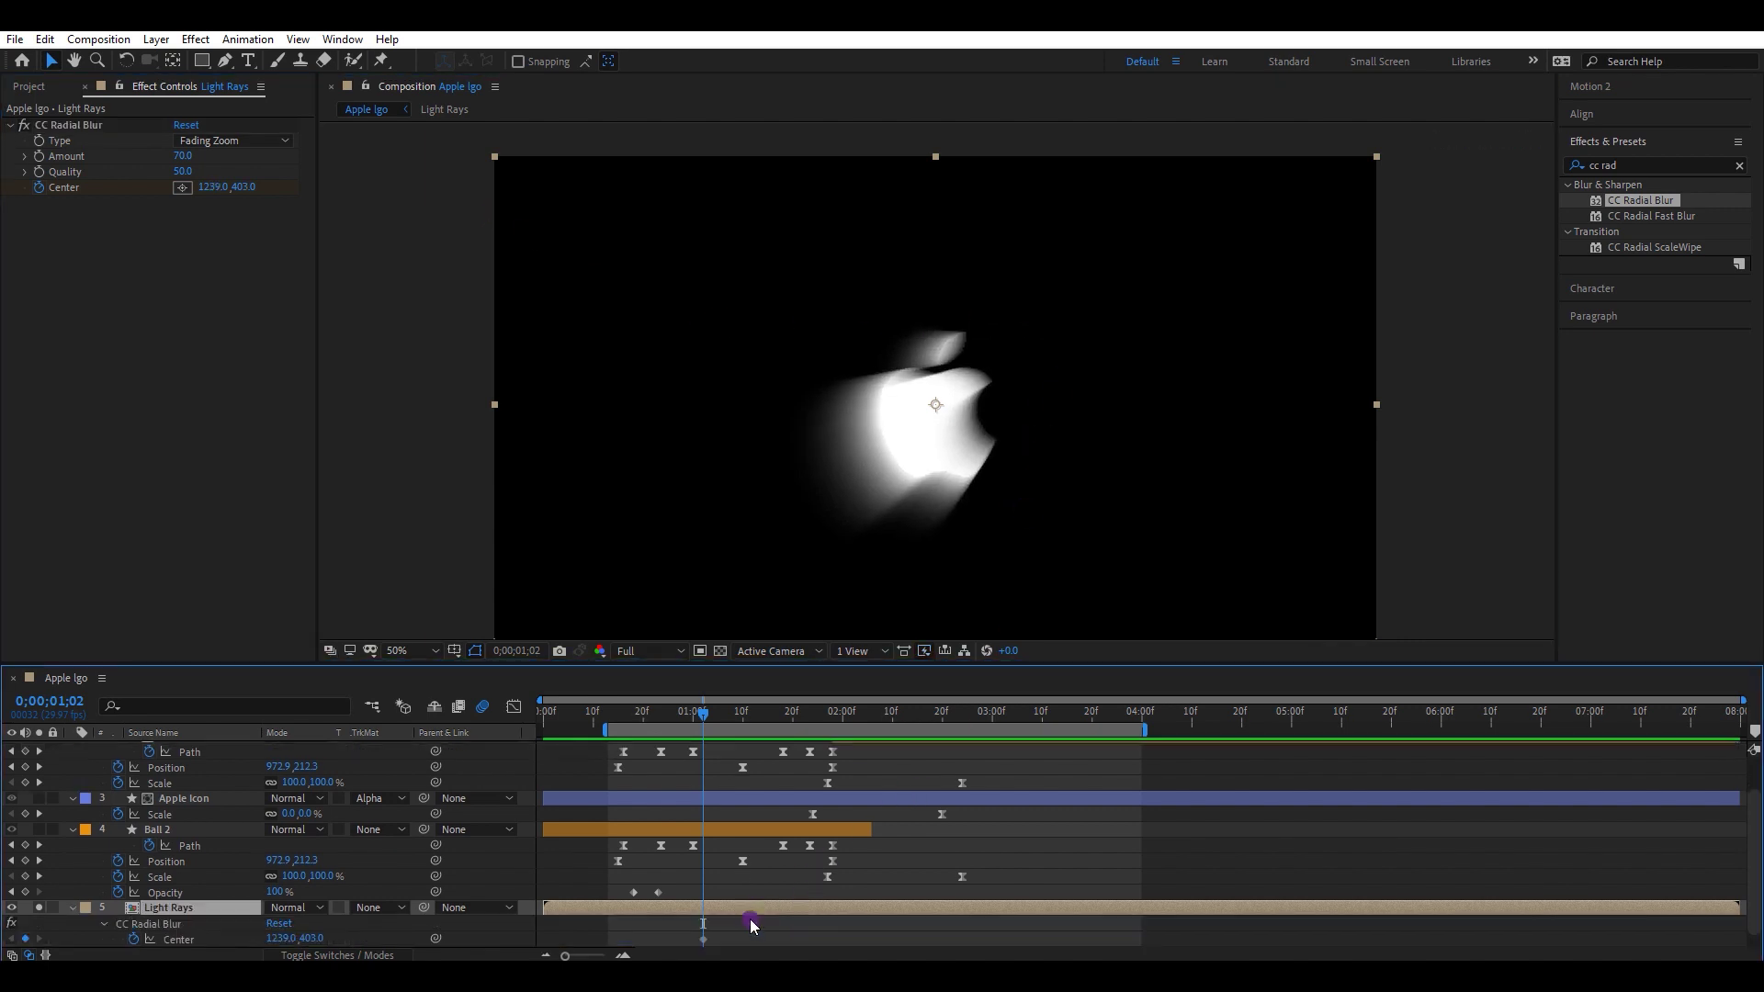
key("u")
left_click_drag(790, 714, 1115, 736)
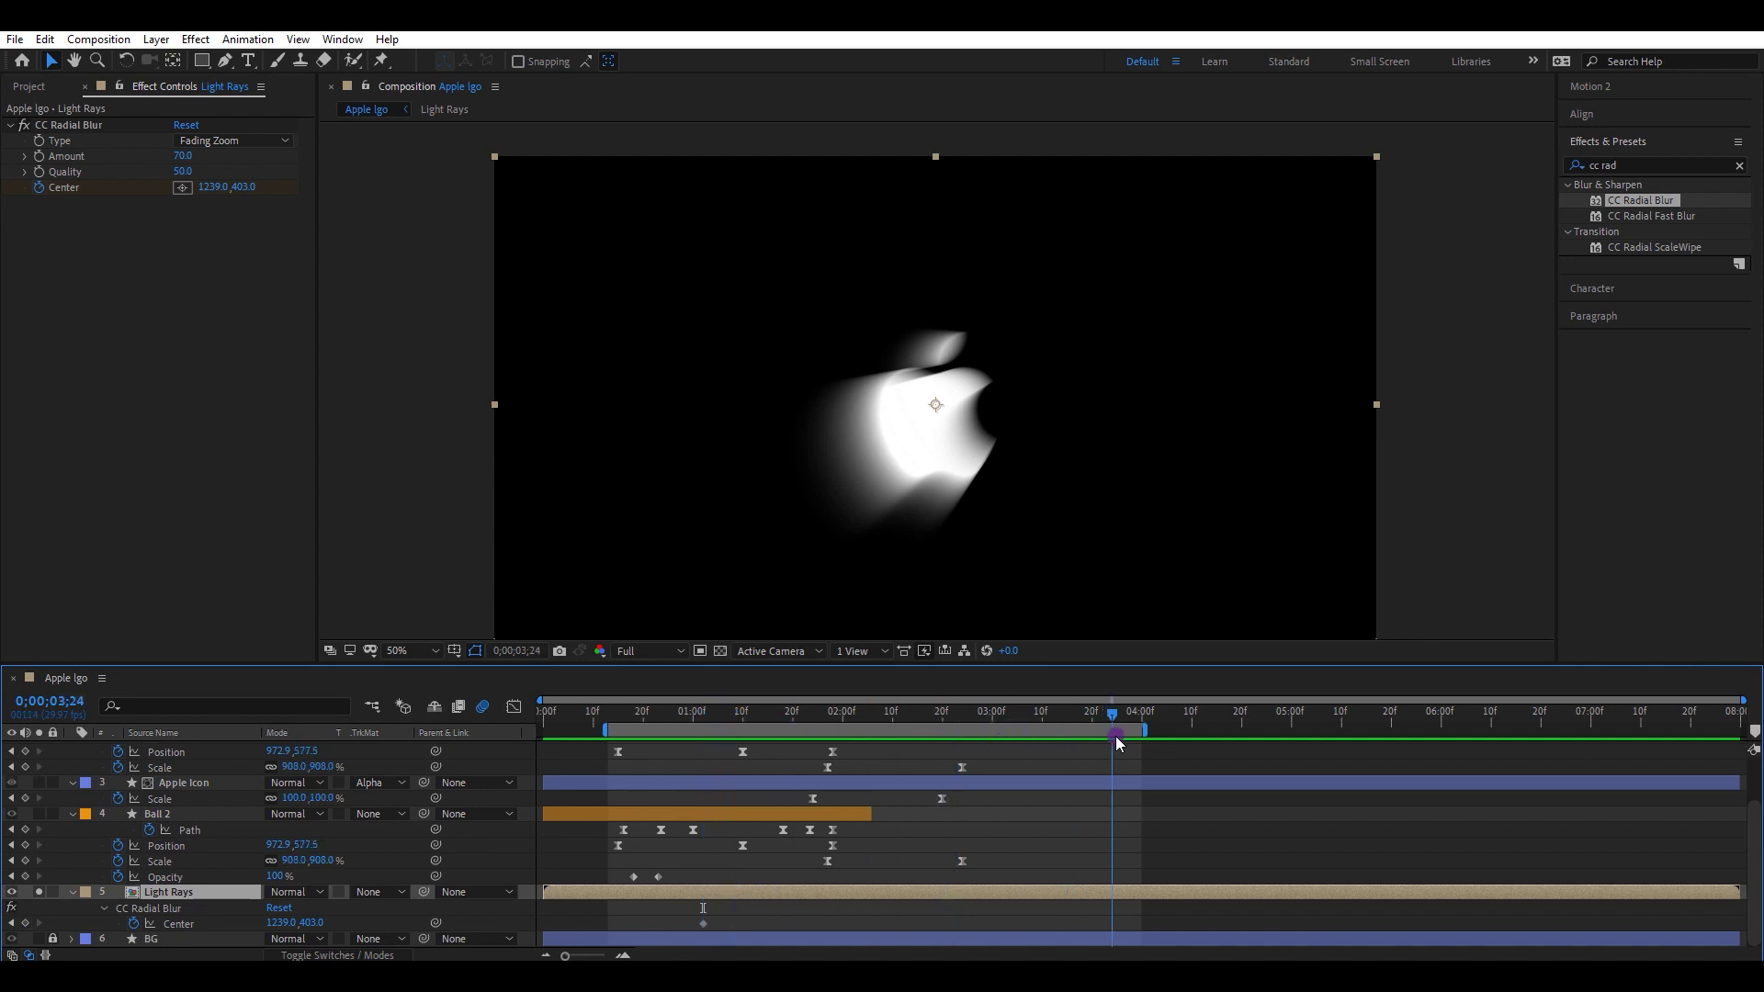
left_click(25, 924)
left_click_drag(1059, 343, 795, 344)
Apply Easy Ease to both blur Center keyframes and lengthen their speed-graph handles for a steeper peak in the middle
left_click_drag(1124, 915, 701, 928)
right_click(701, 928)
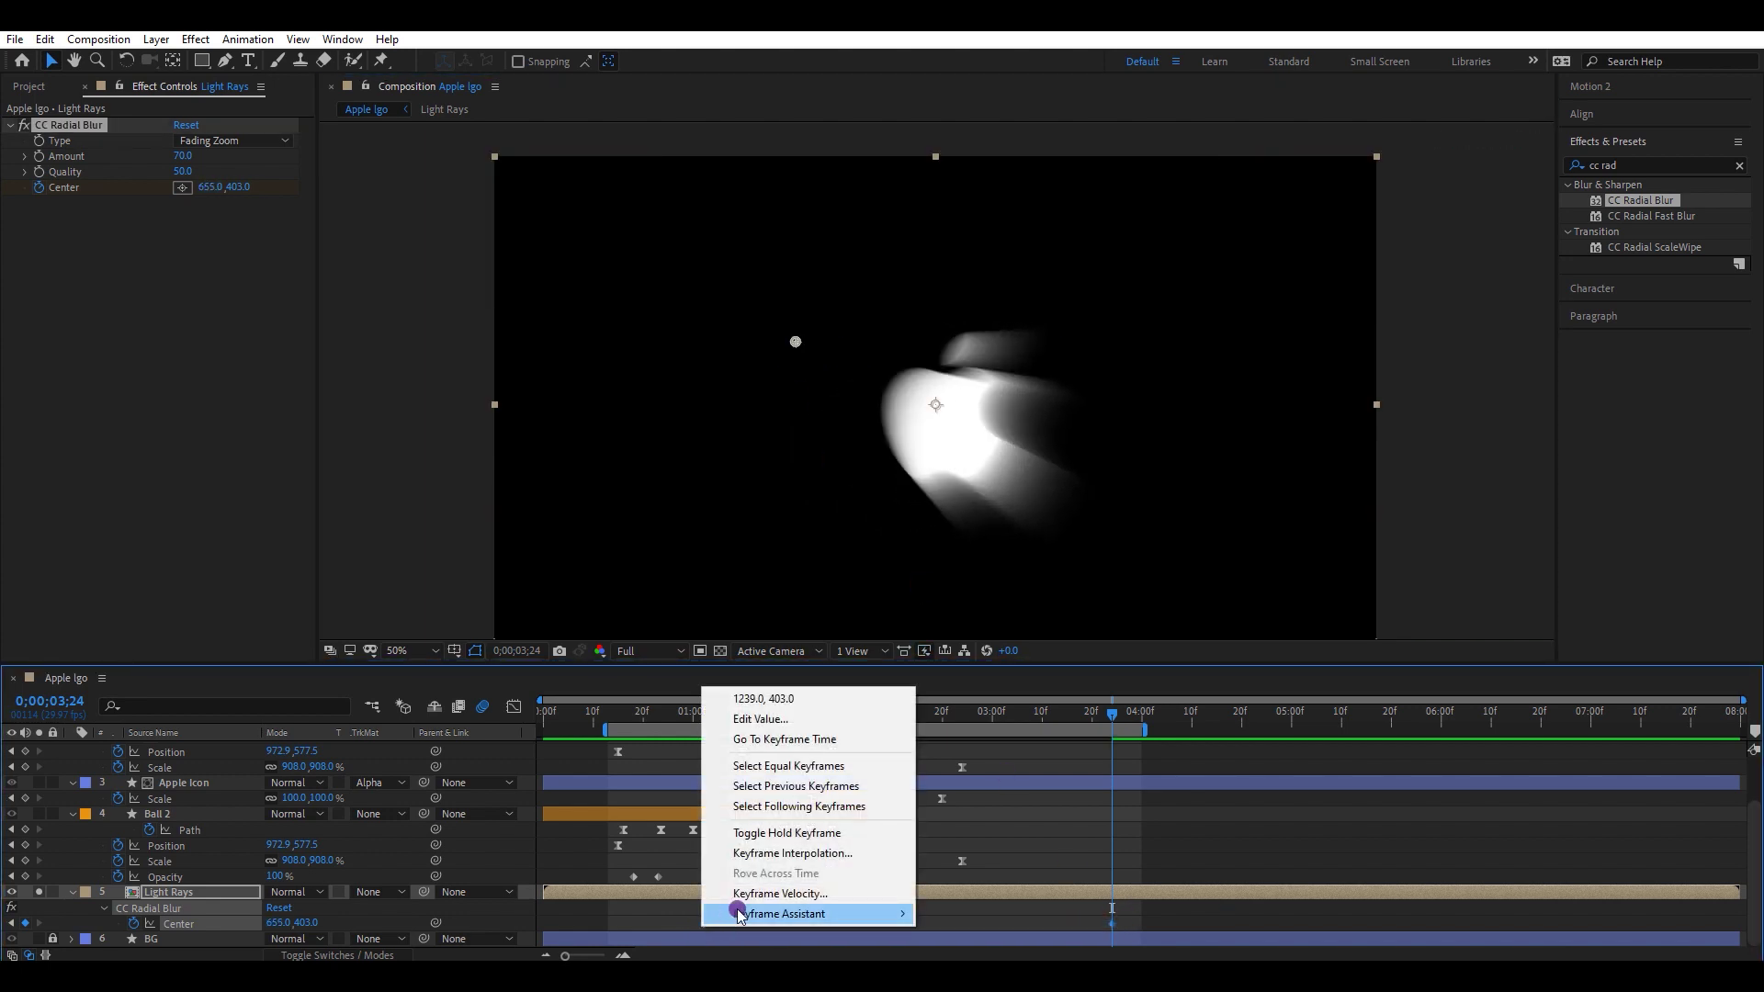
mouse_move(726, 913)
left_click(981, 770)
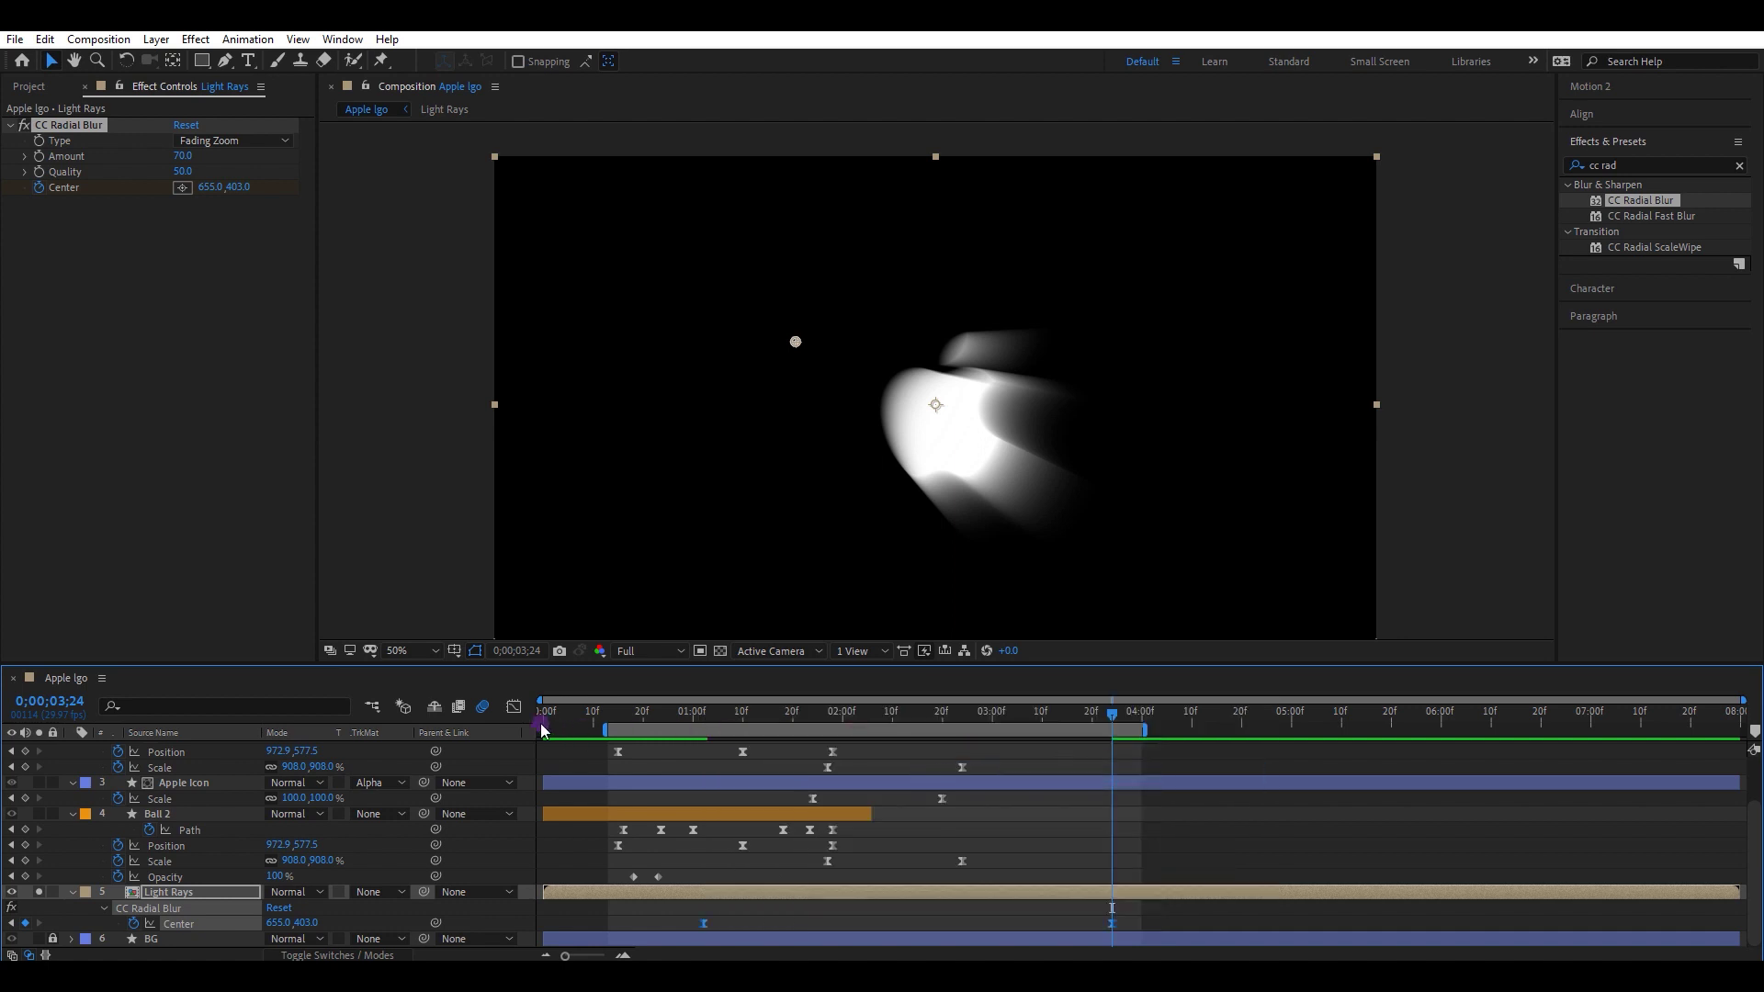
left_click(514, 706)
left_click_drag(1159, 832, 985, 907)
left_click_drag(773, 908, 815, 907)
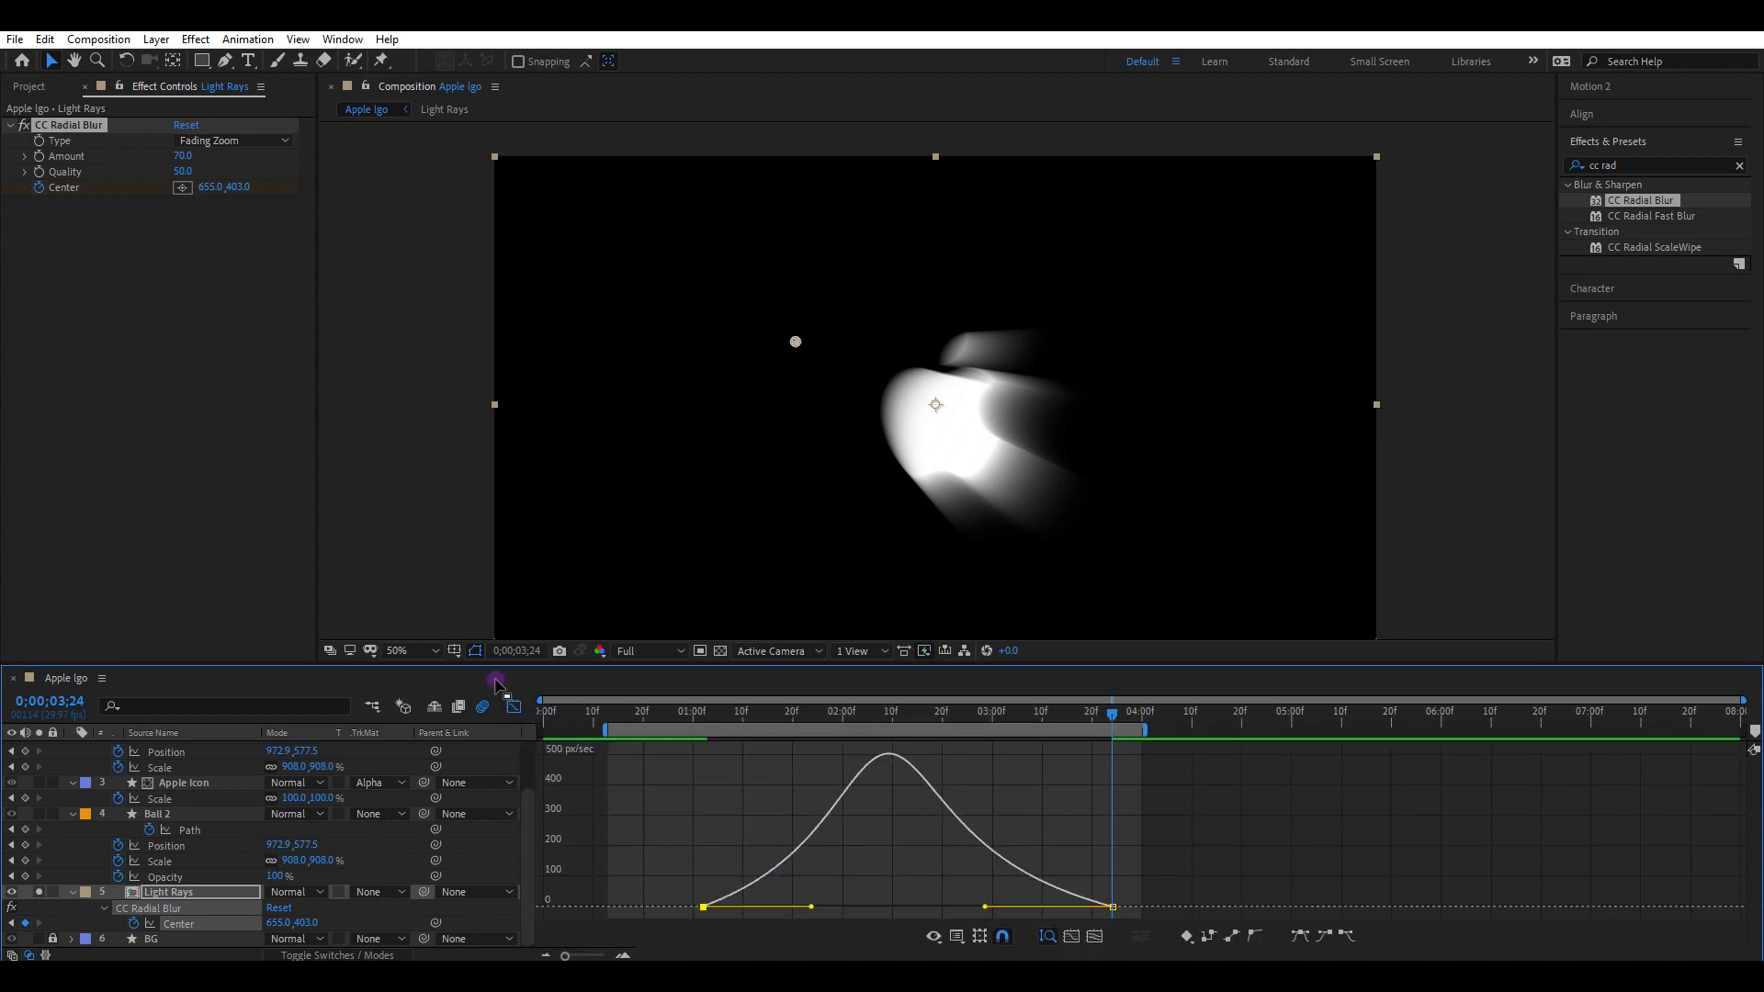
left_click(514, 706)
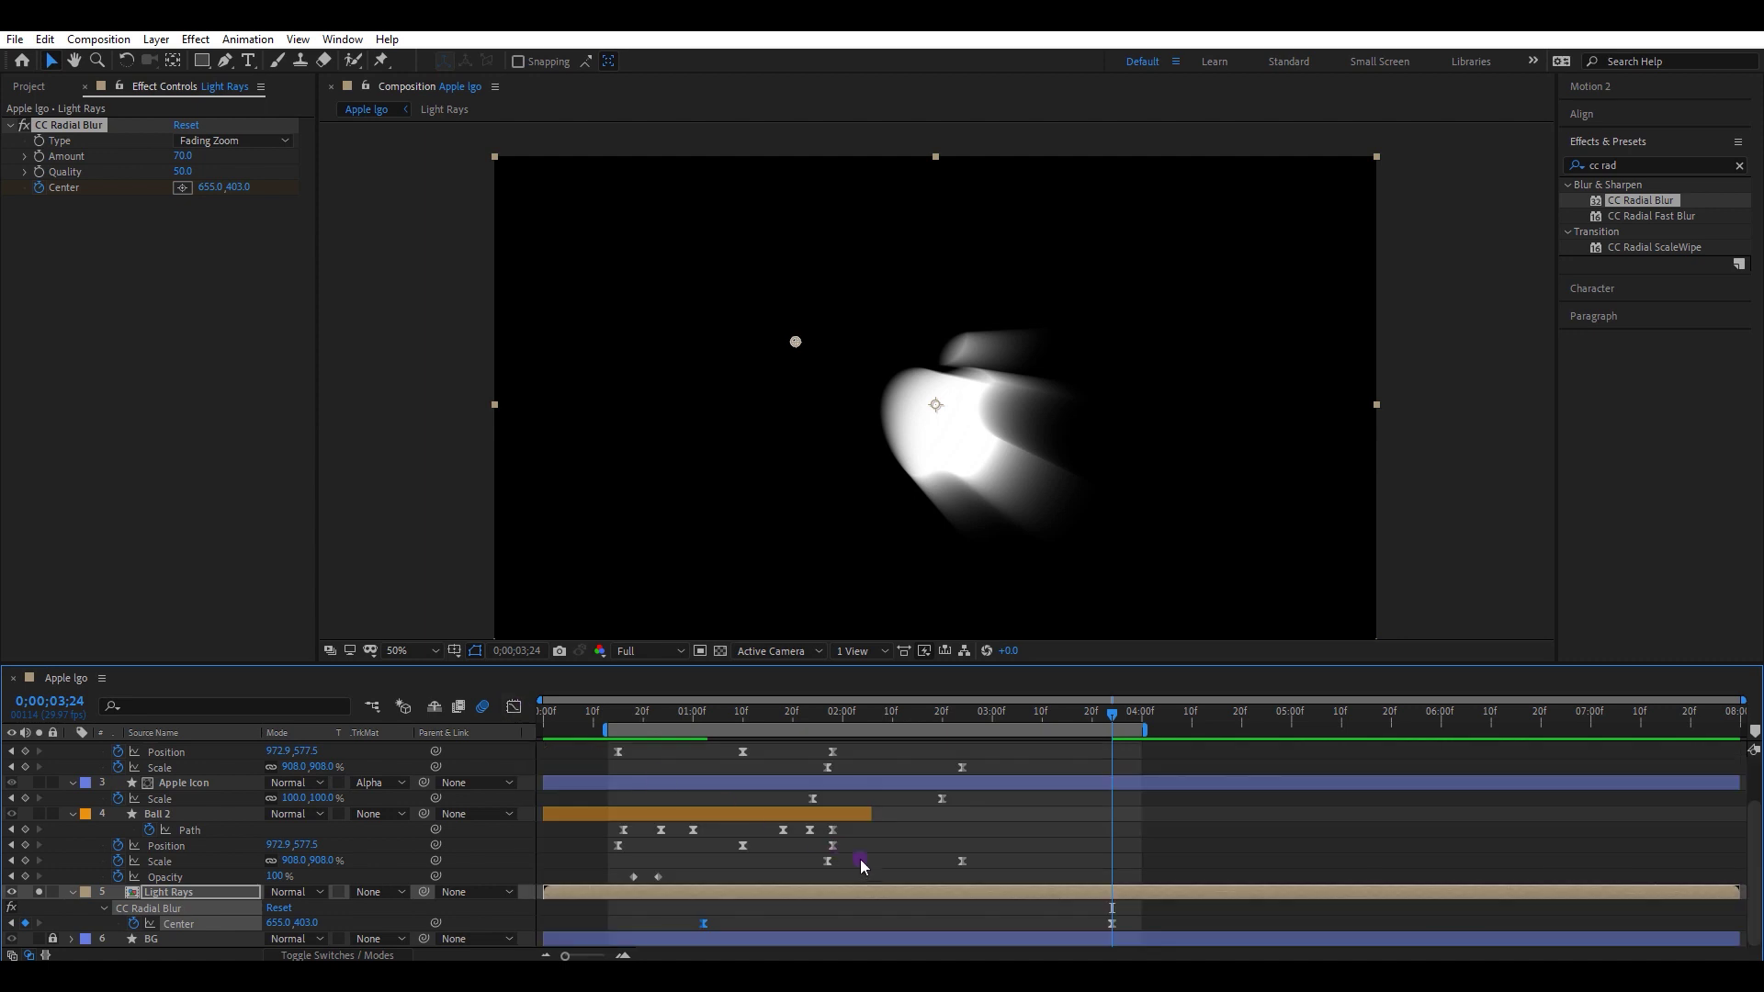
Trim the start of the Light Rays layer to 0;00;01;02
left_click(716, 714)
left_click_drag(716, 714, 703, 716)
left_click(706, 893)
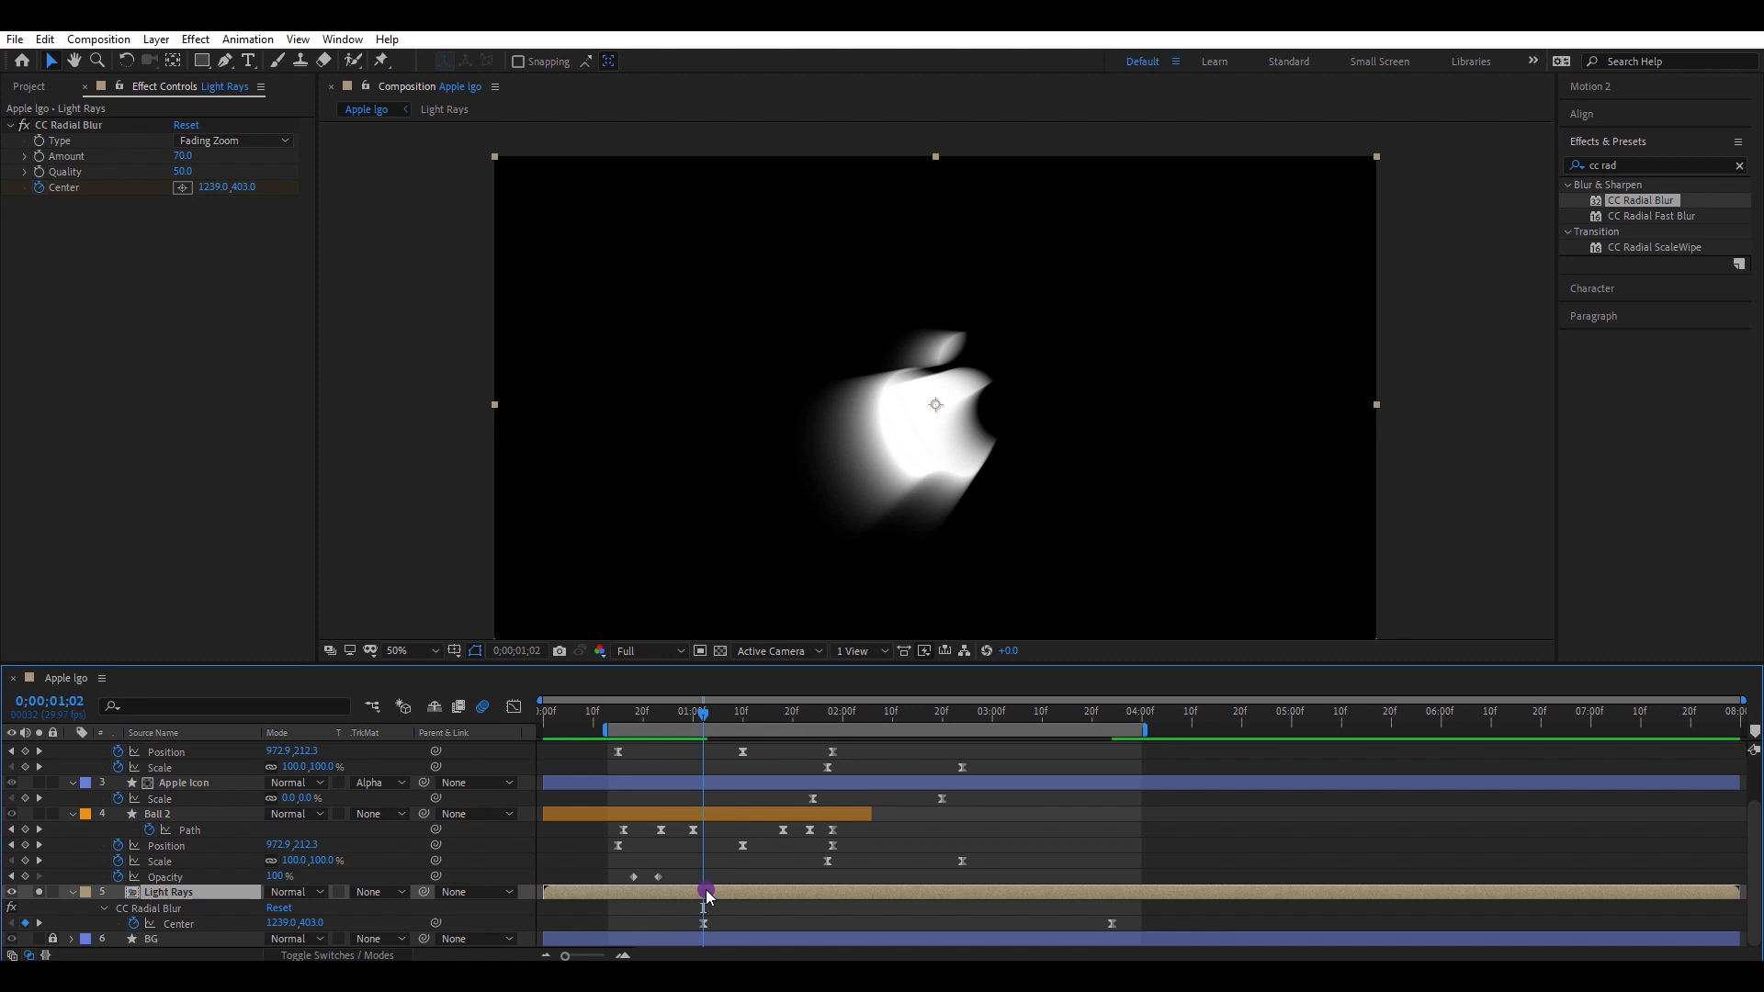
key("alt+bracketleft")
left_click(1449, 433)
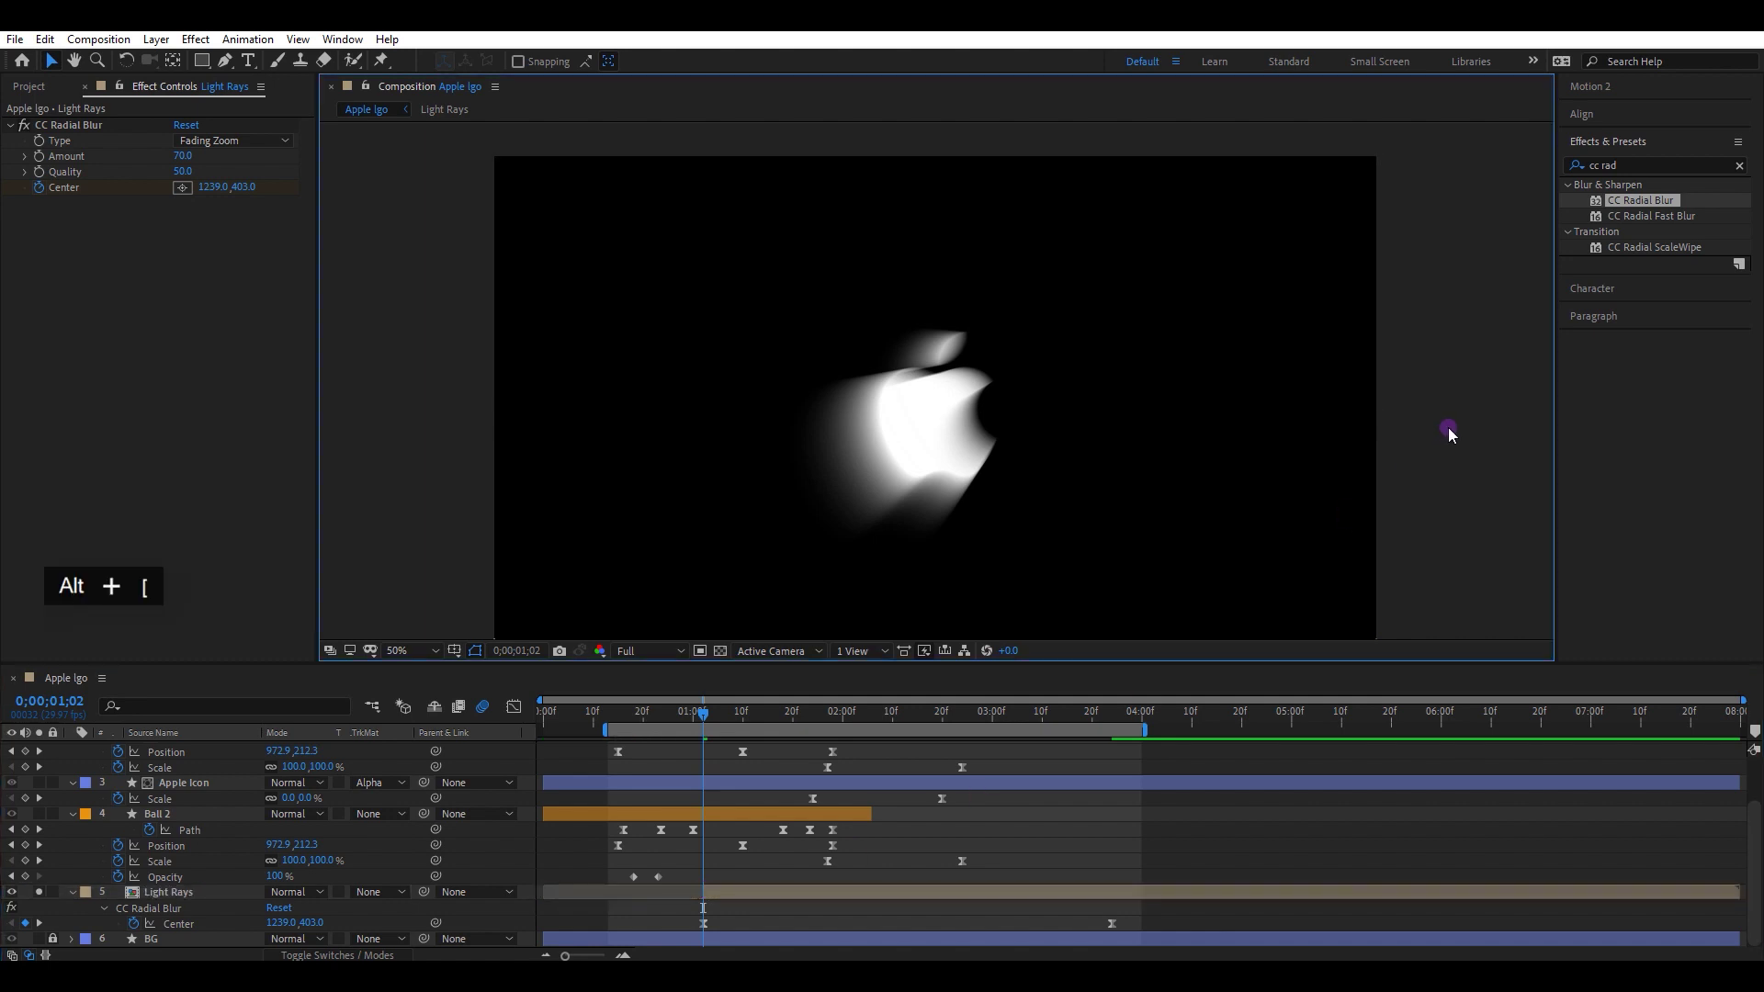
Unsolo Light Rays and slide the layer later so its first Center keyframe falls at about 0;00;02;22
left_click(1615, 141)
left_click(39, 891)
left_click_drag(703, 714, 957, 730)
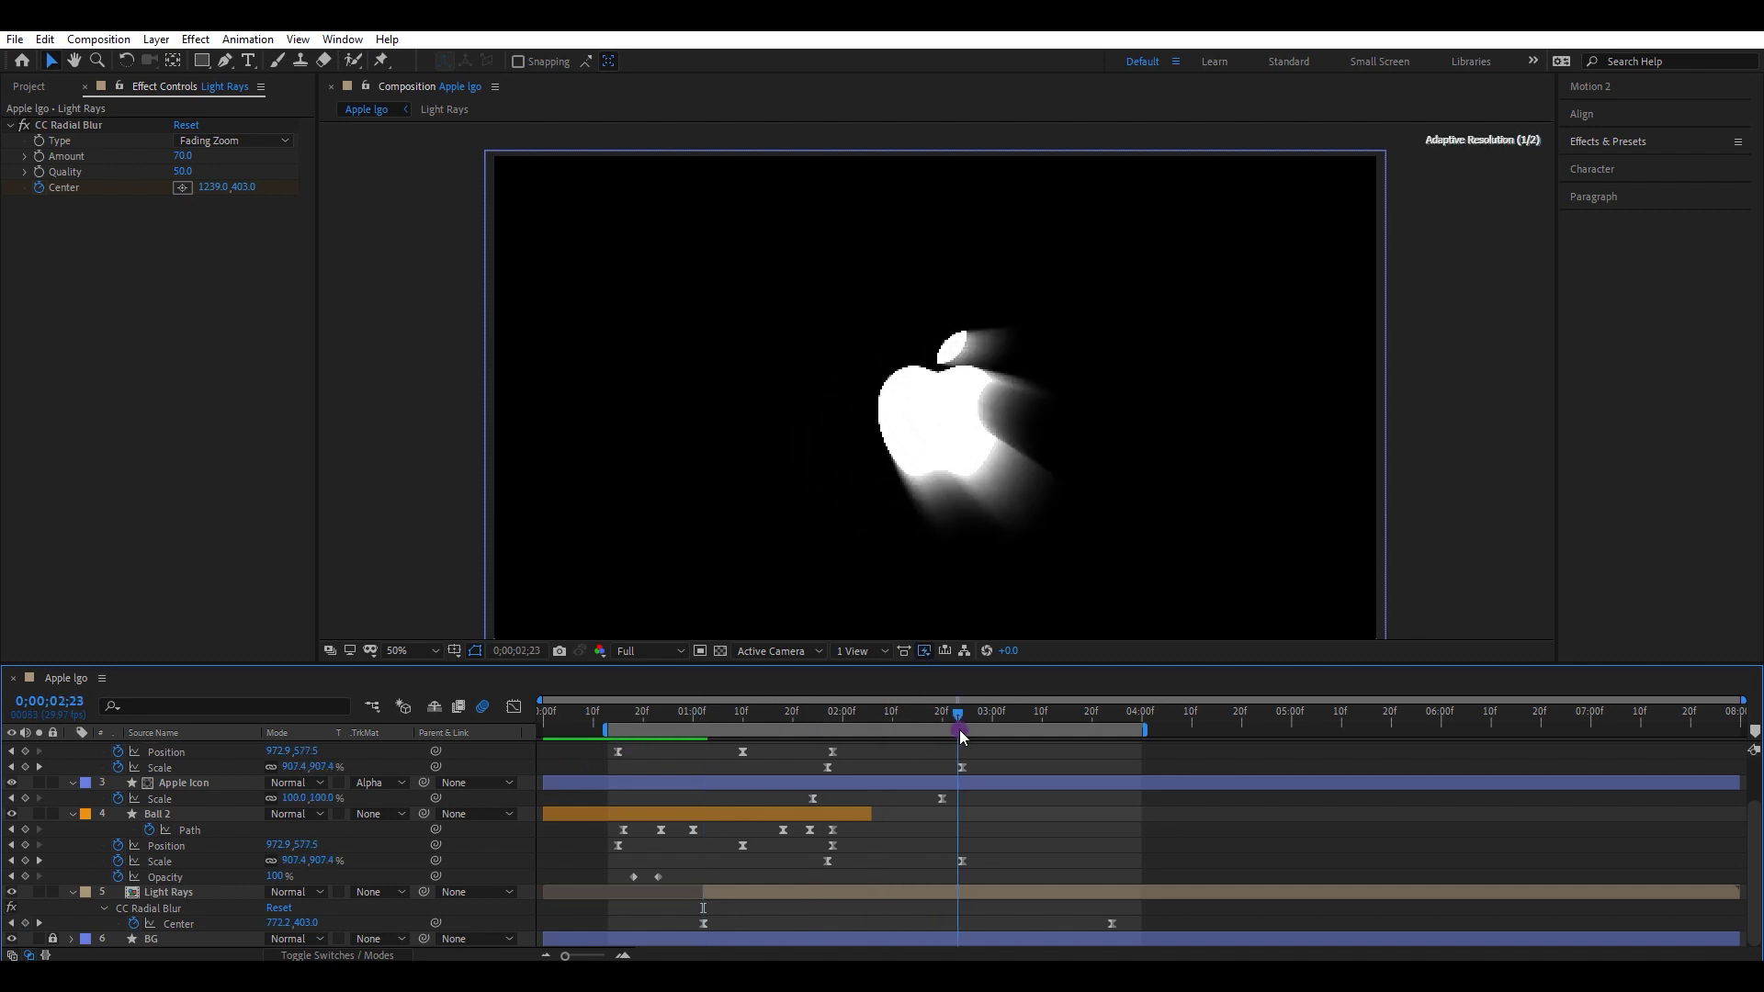
left_click_drag(804, 891, 910, 893)
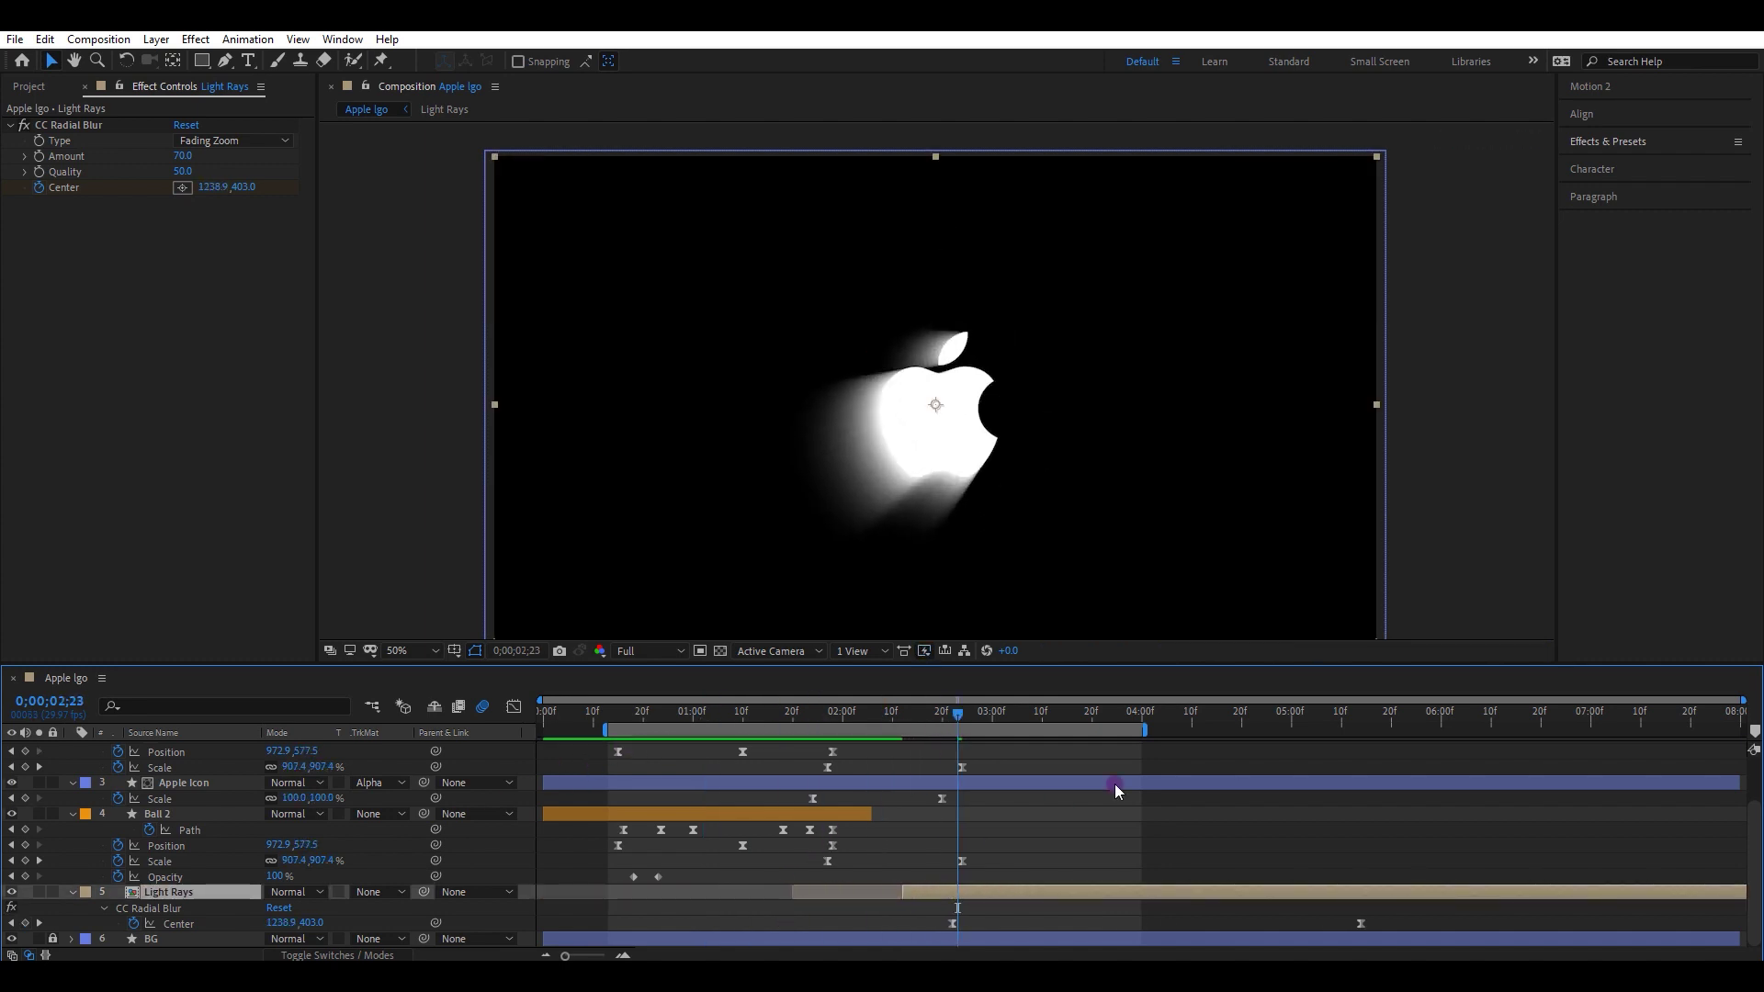
Extend the work area's end to about 0;00;06;02 and keyframe Light Rays' Opacity at 60% at 0;00;03;09
left_click_drag(1144, 730, 1449, 730)
left_click(1036, 713)
left_click(175, 898)
key("shift+t")
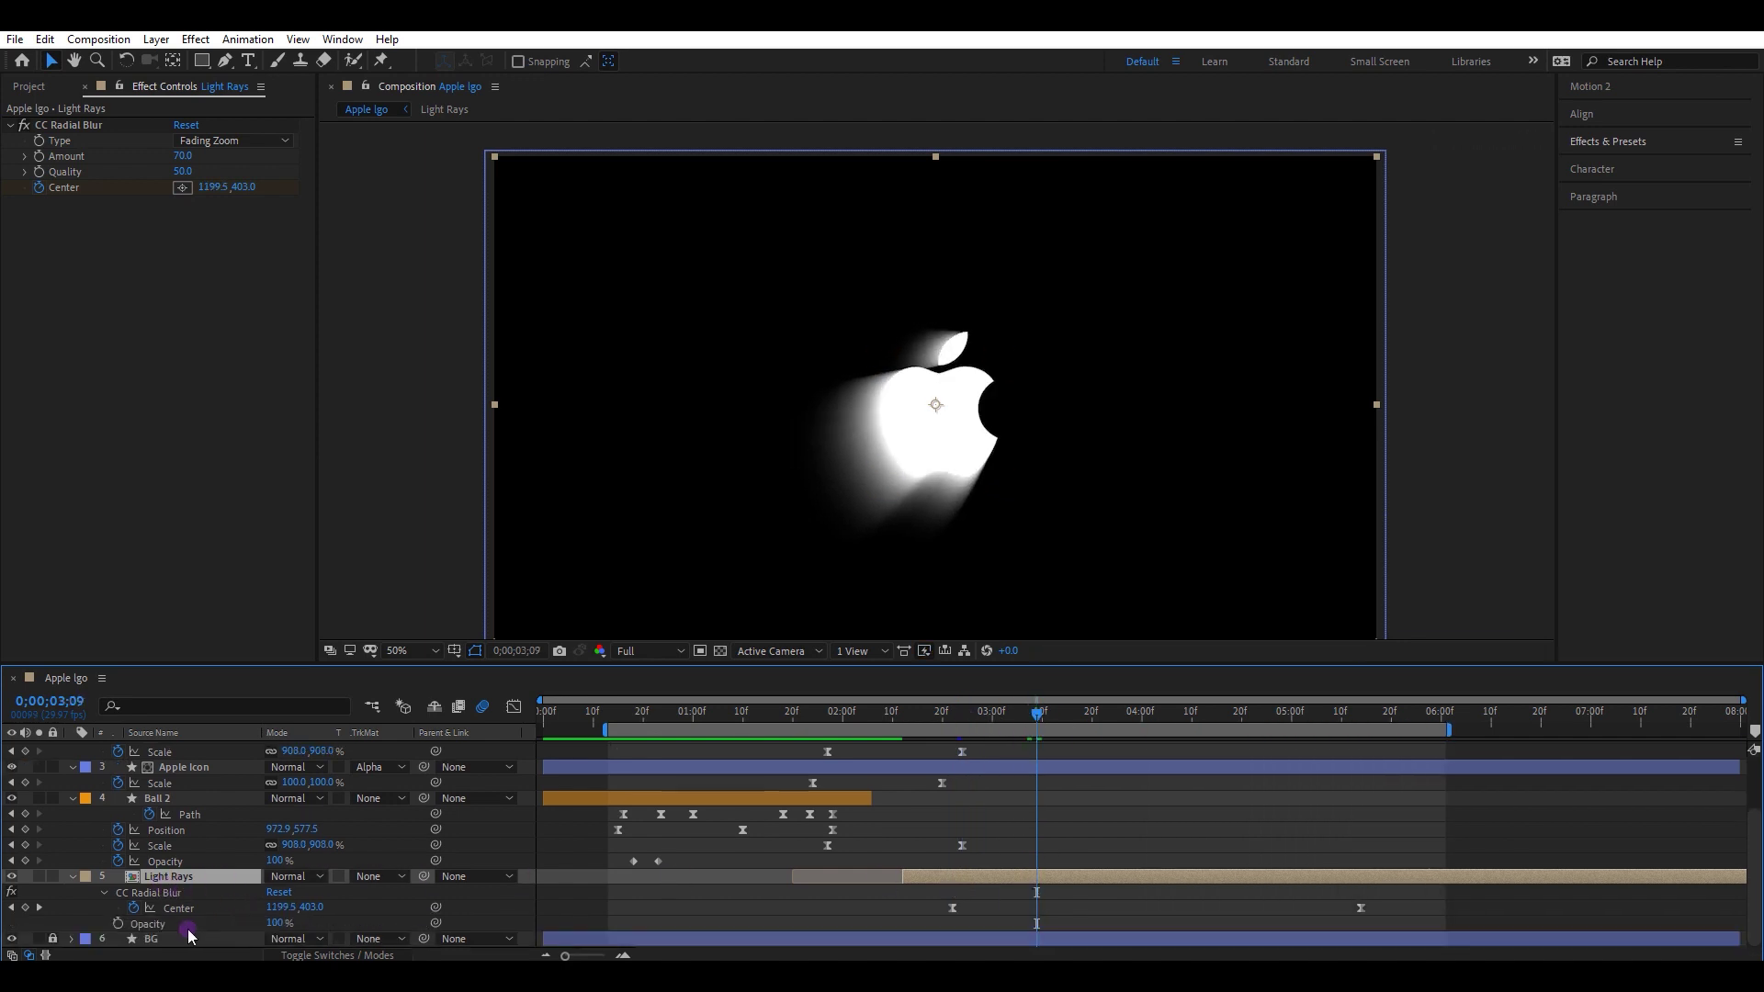
left_click(118, 923)
type("0")
key("Return")
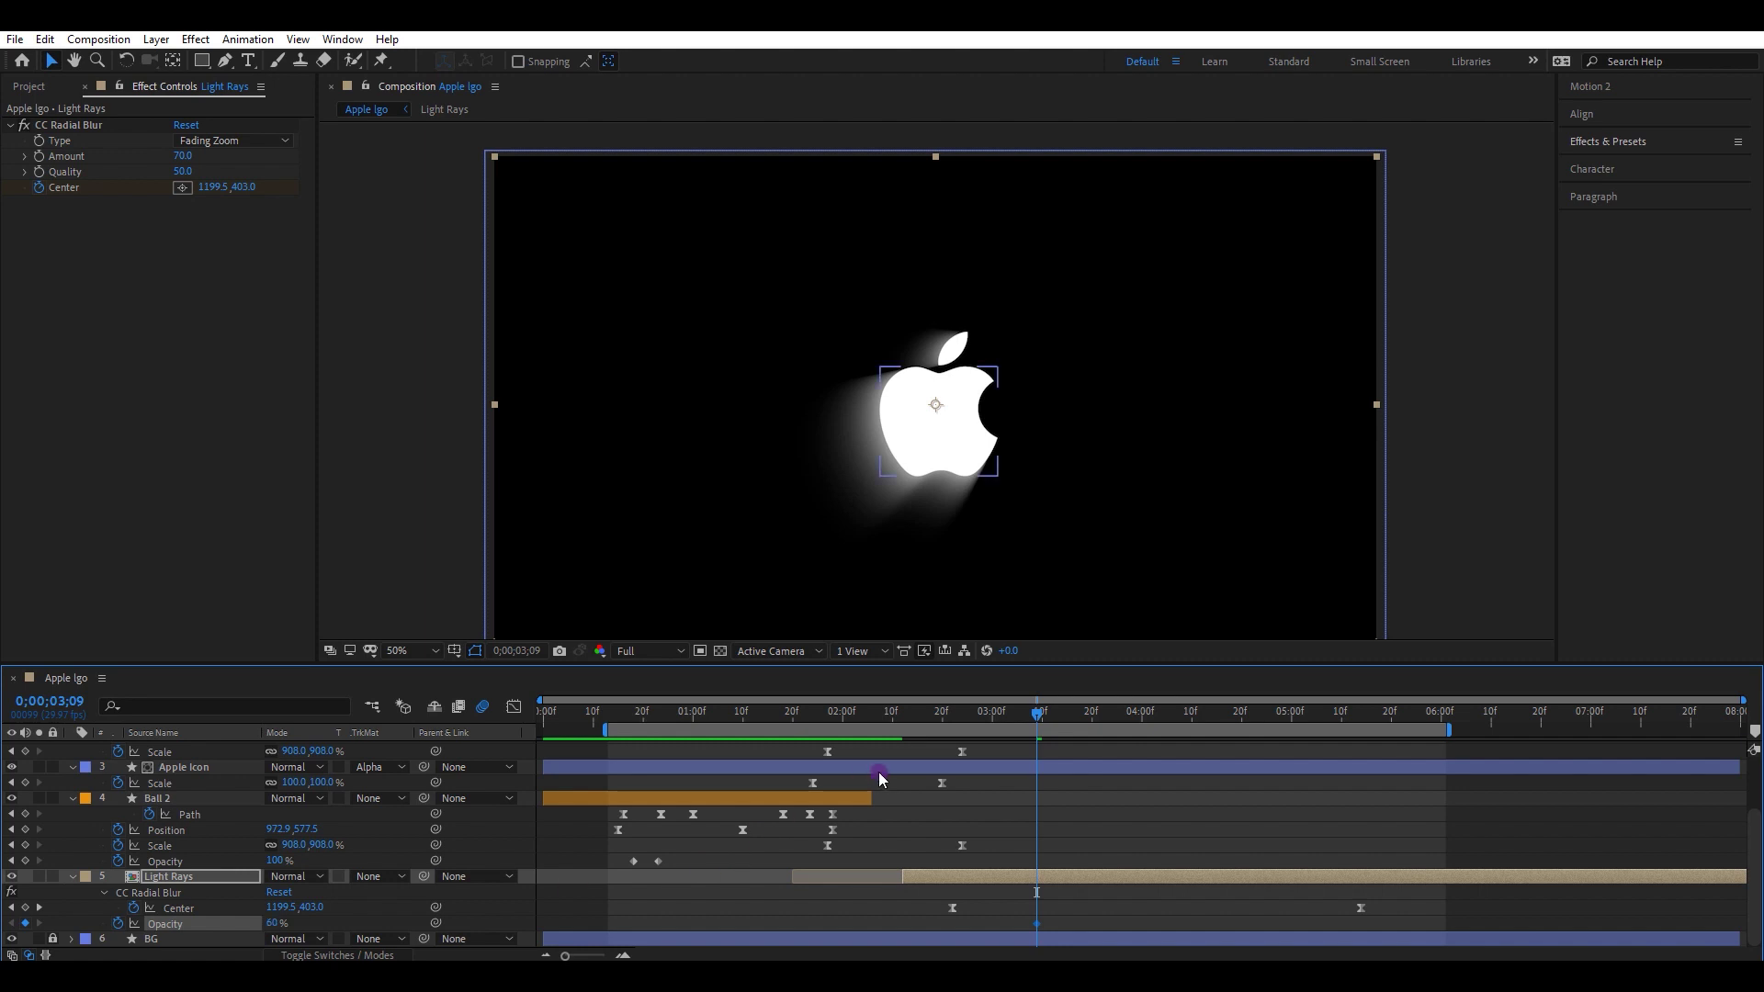
Add Light Rays Opacity keyframes of 0% at 0;00;02;22, 60% at 0;00;04;03 and 0% at 0;00;05;14
left_click_drag(1041, 702, 953, 735)
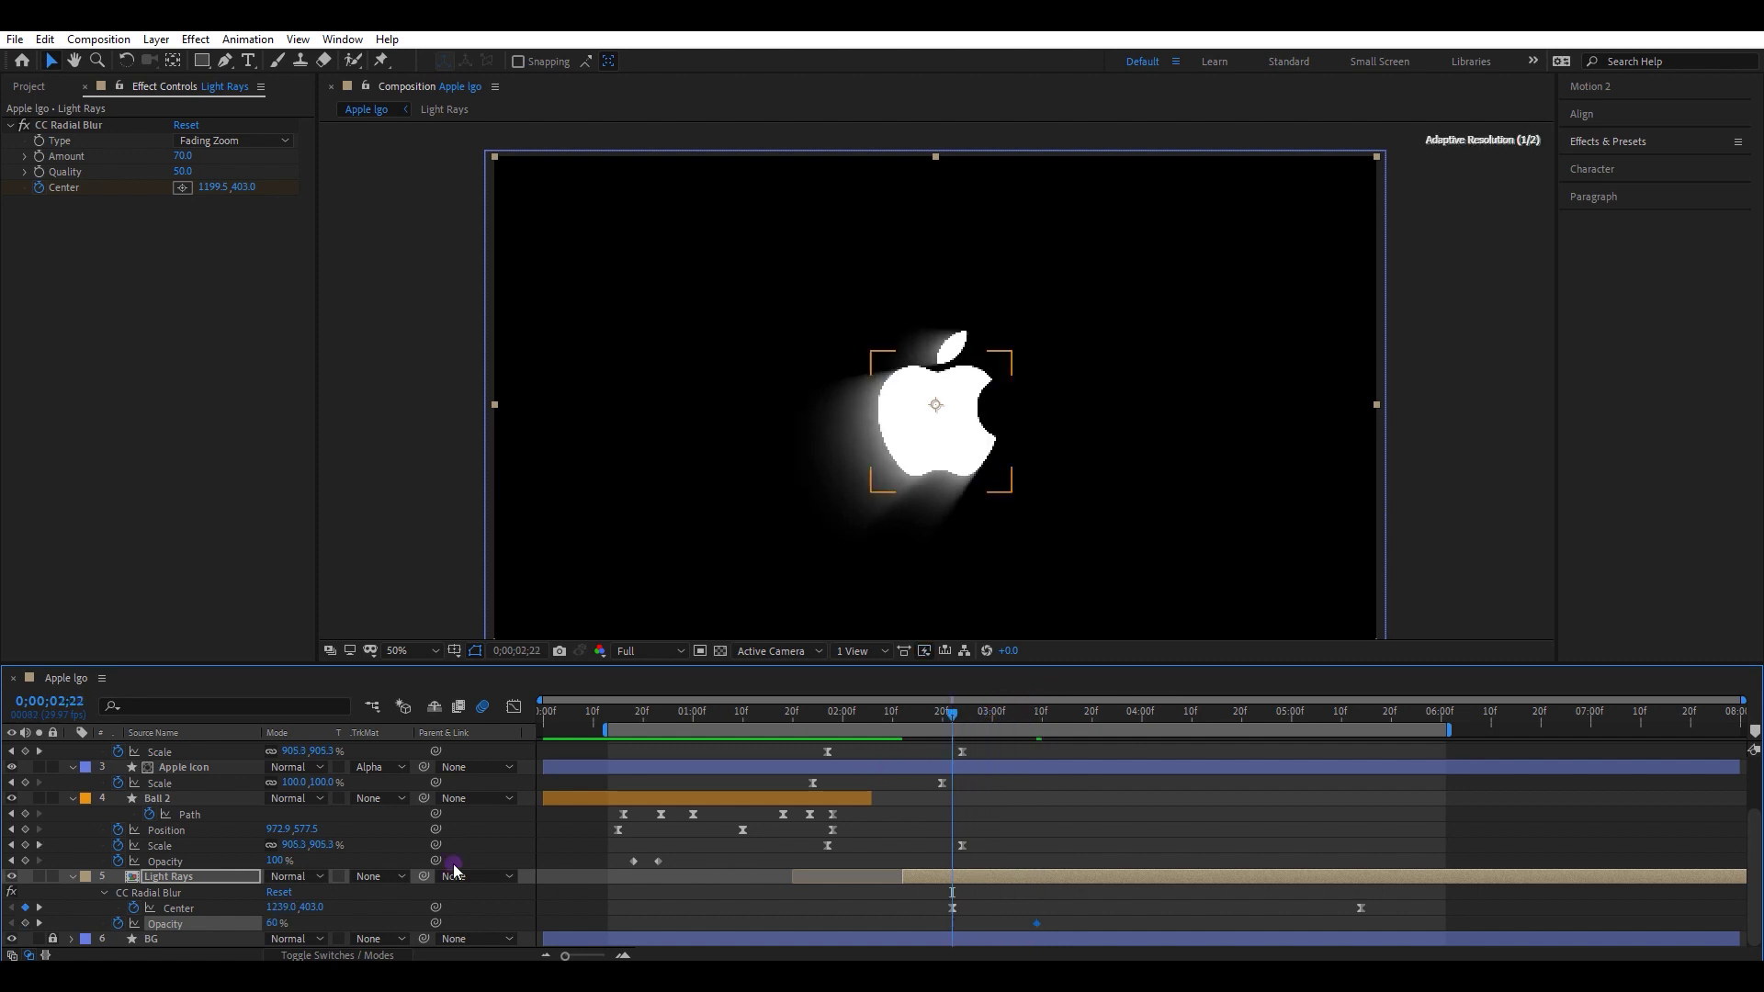
left_click(271, 922)
type("0")
key("Return")
left_click_drag(953, 709, 1159, 719)
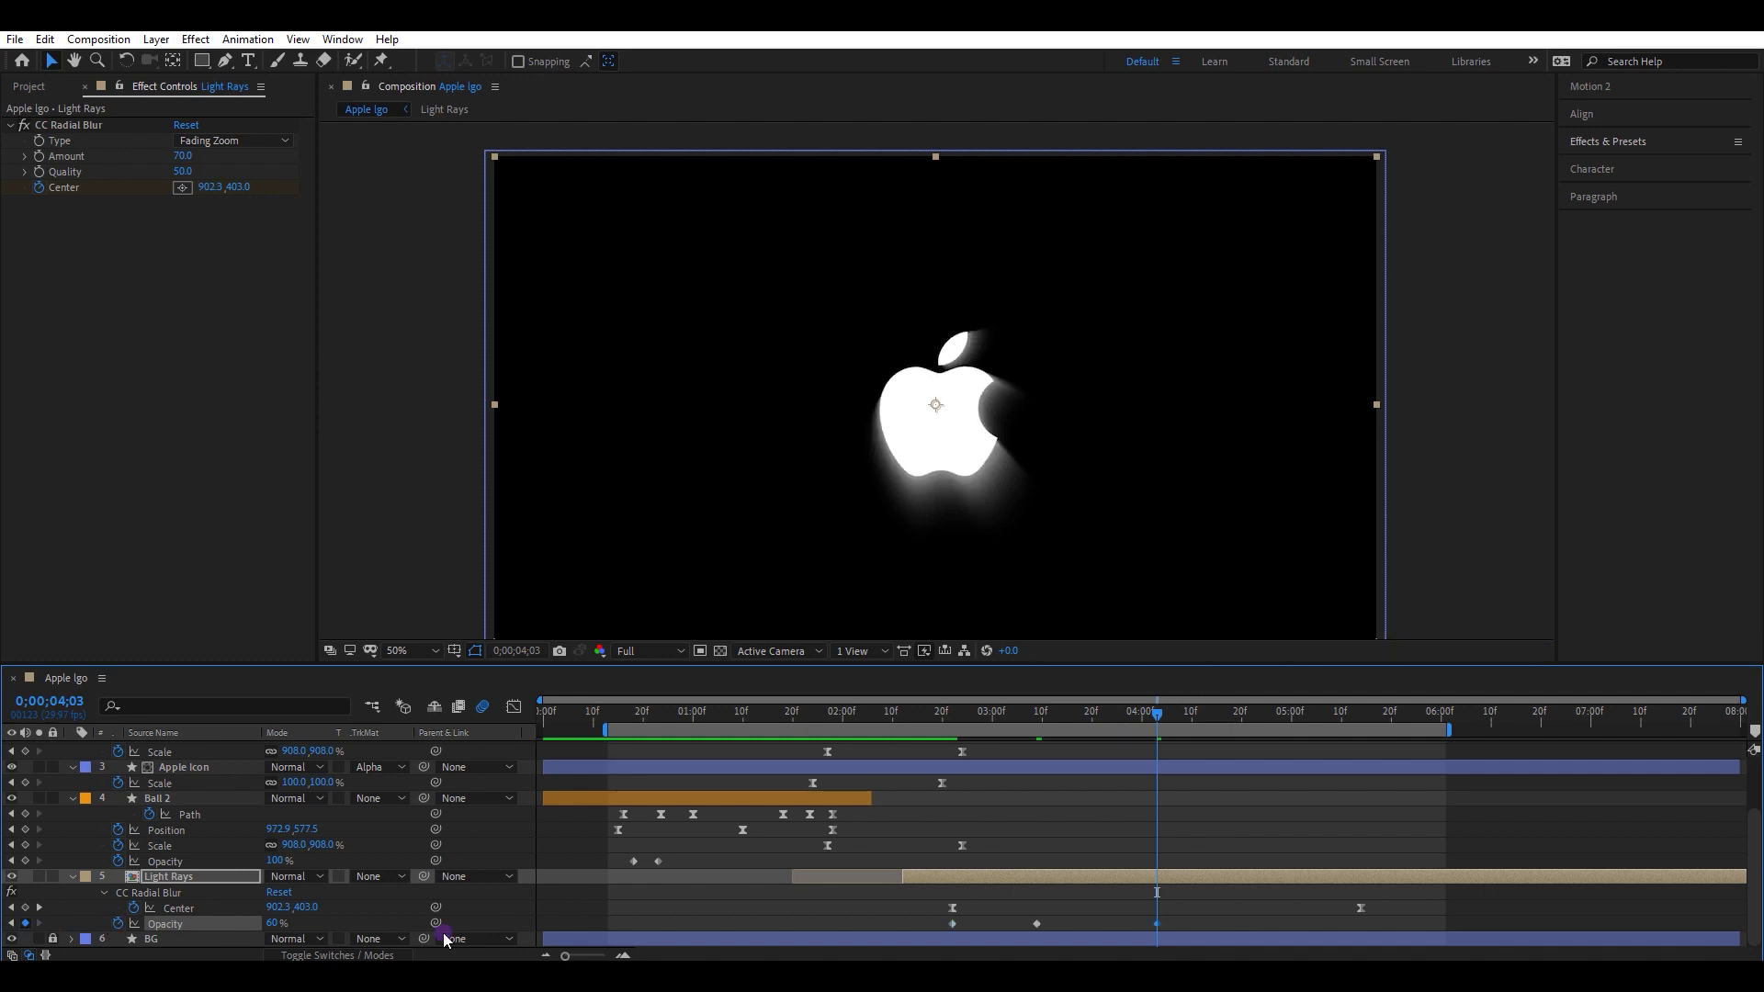
left_click_drag(1157, 715, 1358, 735)
left_click(274, 924)
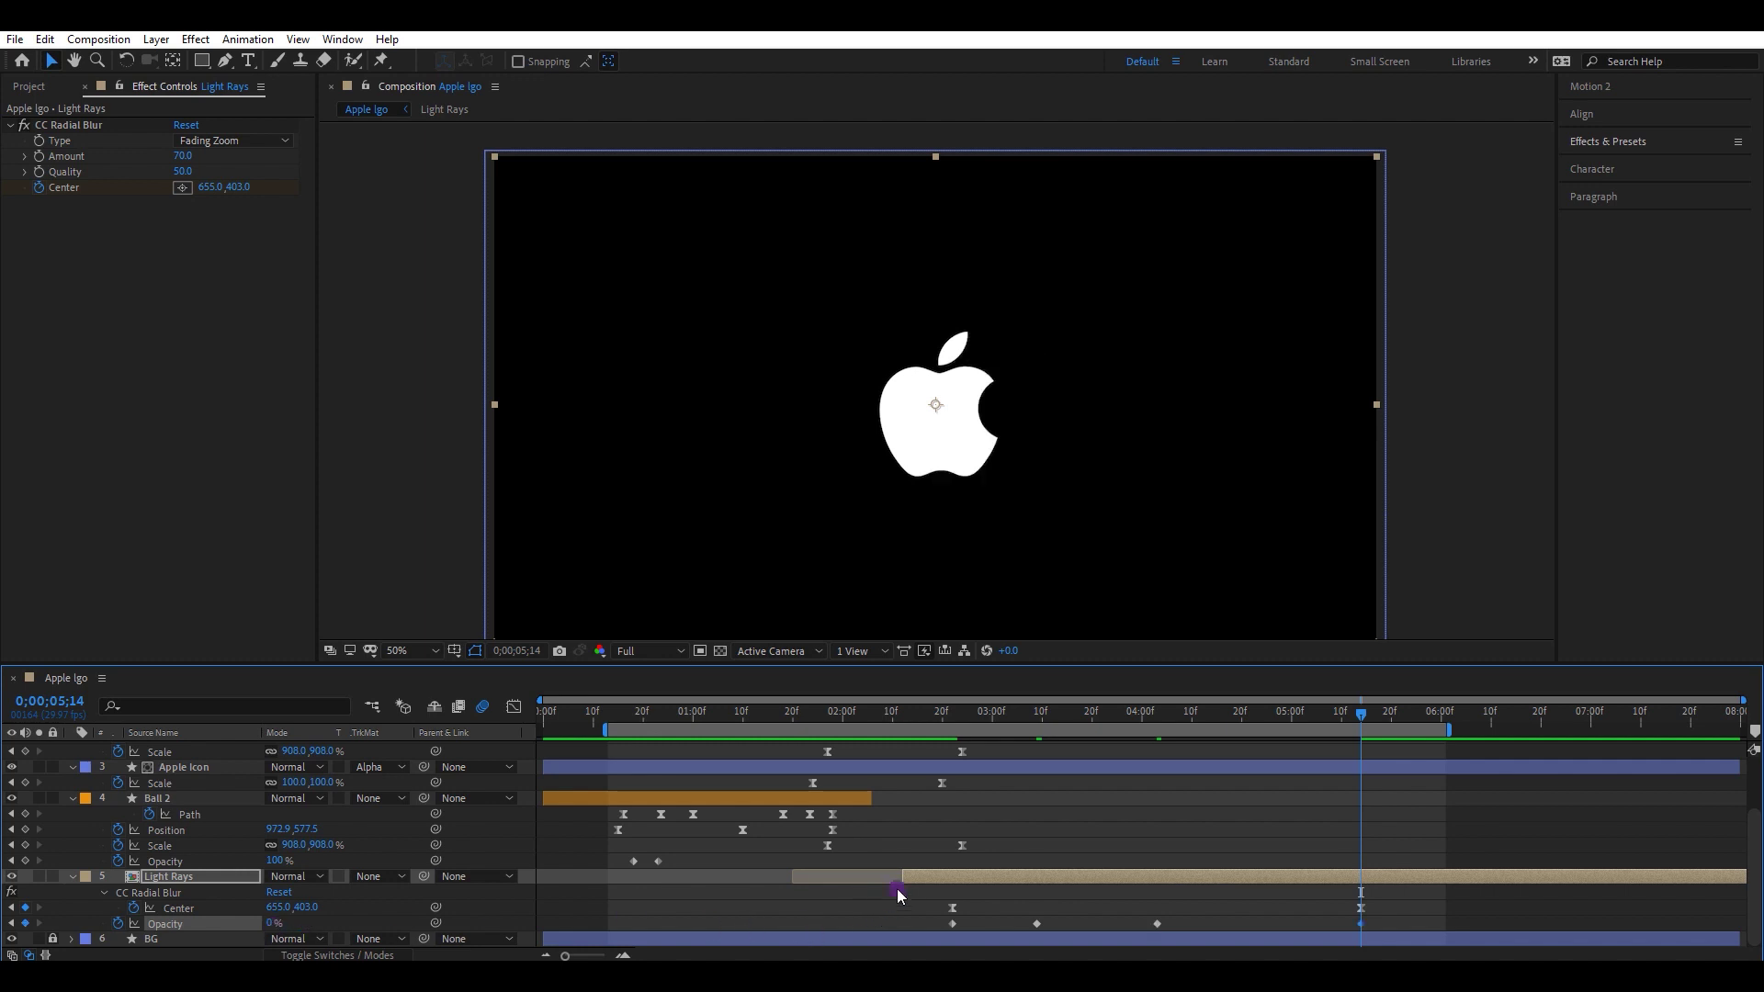
Slide the Light Rays layer earlier so its first keyframes fall at about 0;00;02;14, and scrub through the light rays
left_click_drag(831, 717, 913, 716)
left_click_drag(964, 873, 918, 869)
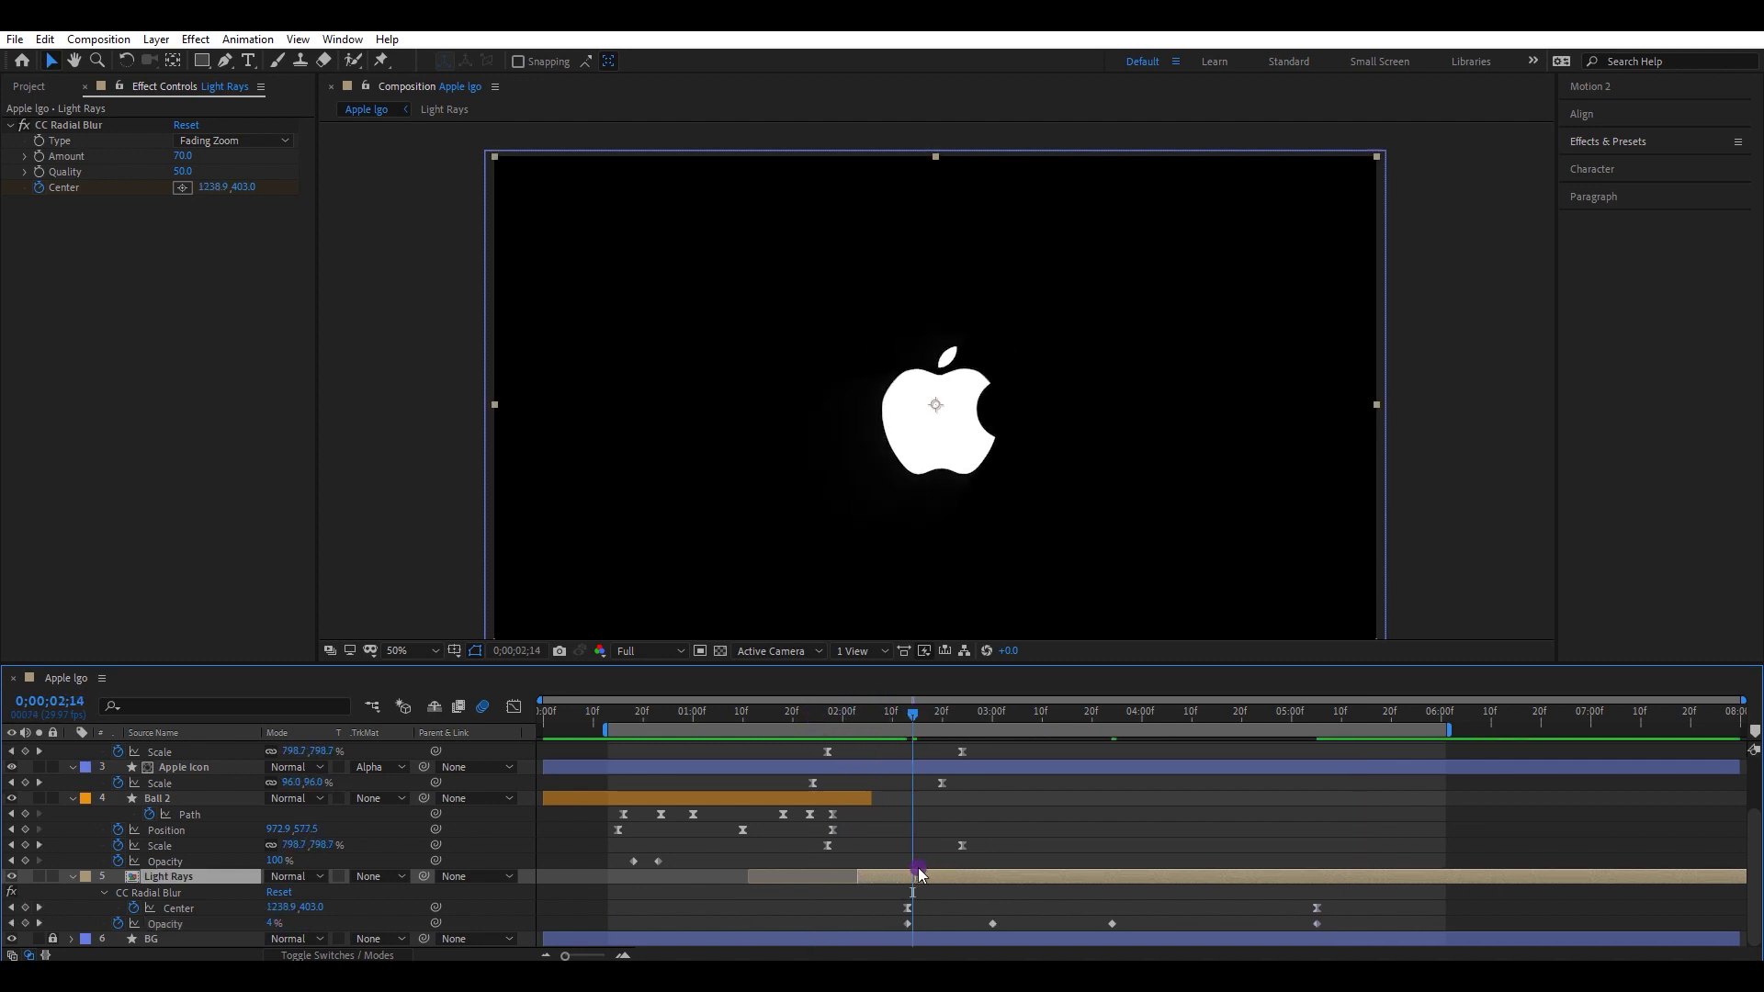
left_click_drag(905, 710, 1408, 726)
left_click(1023, 846)
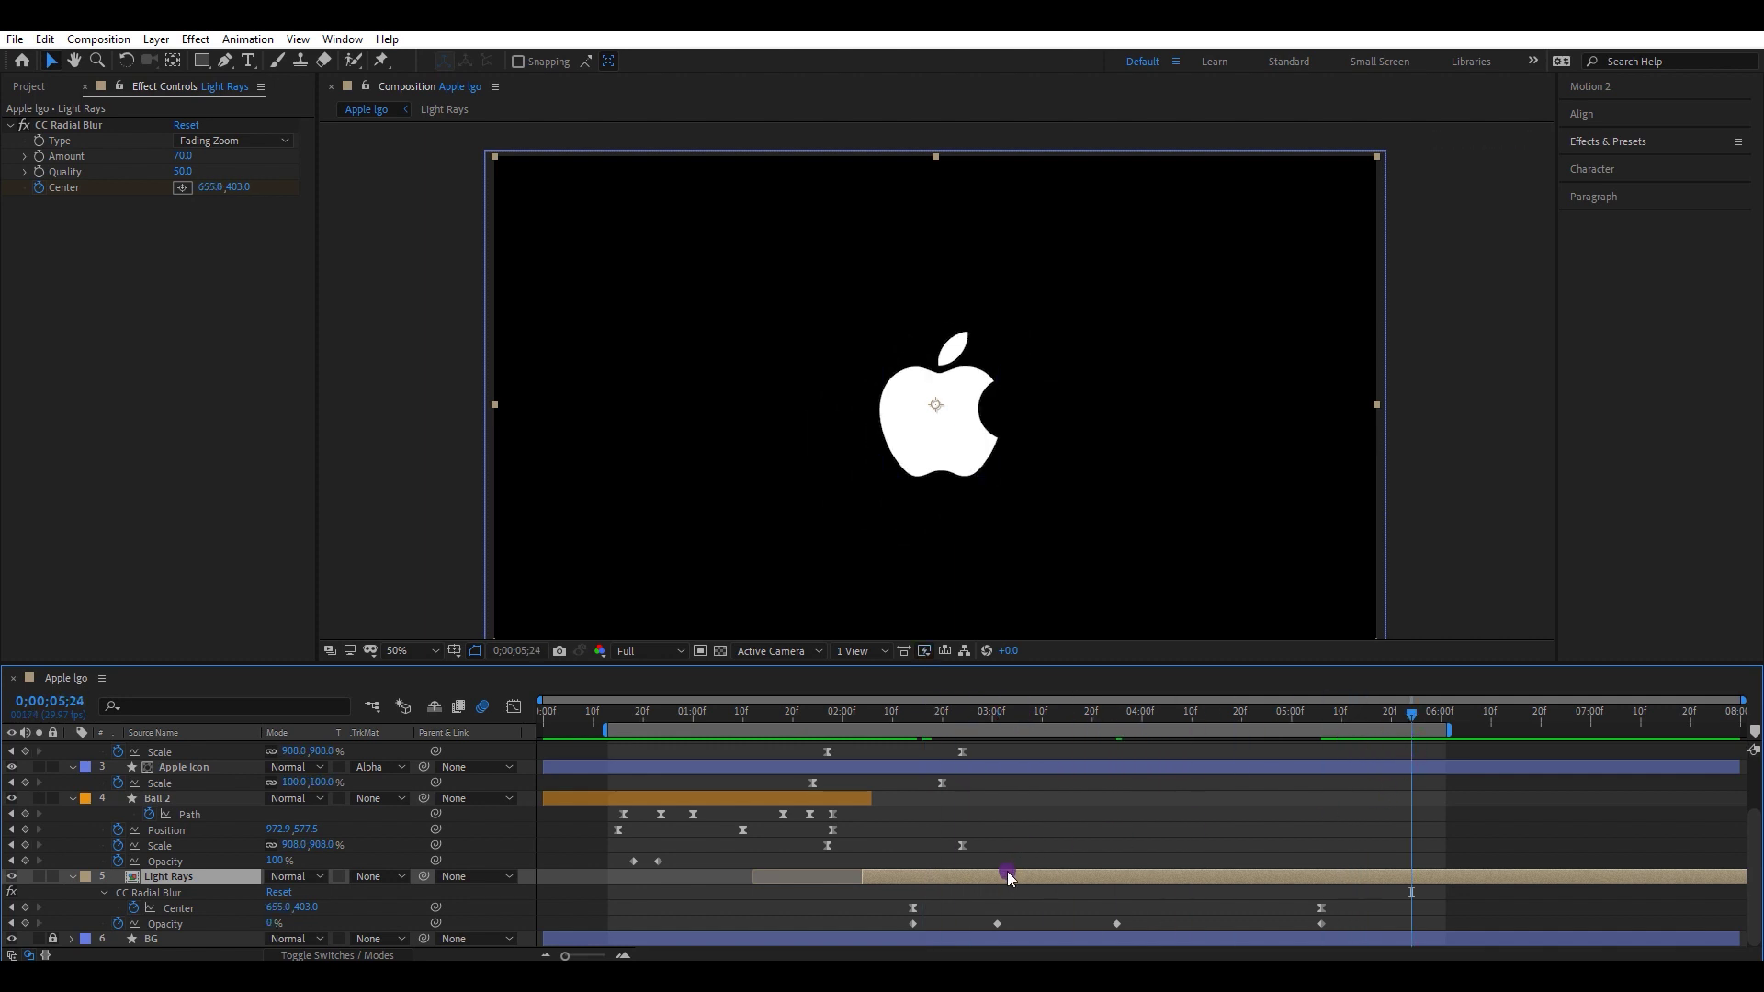
Parent the Light Rays layer to Apple Icon and collapse the revealed keyframes of all layers
left_click_drag(423, 880, 230, 772)
scroll(643, 822, "up", 3)
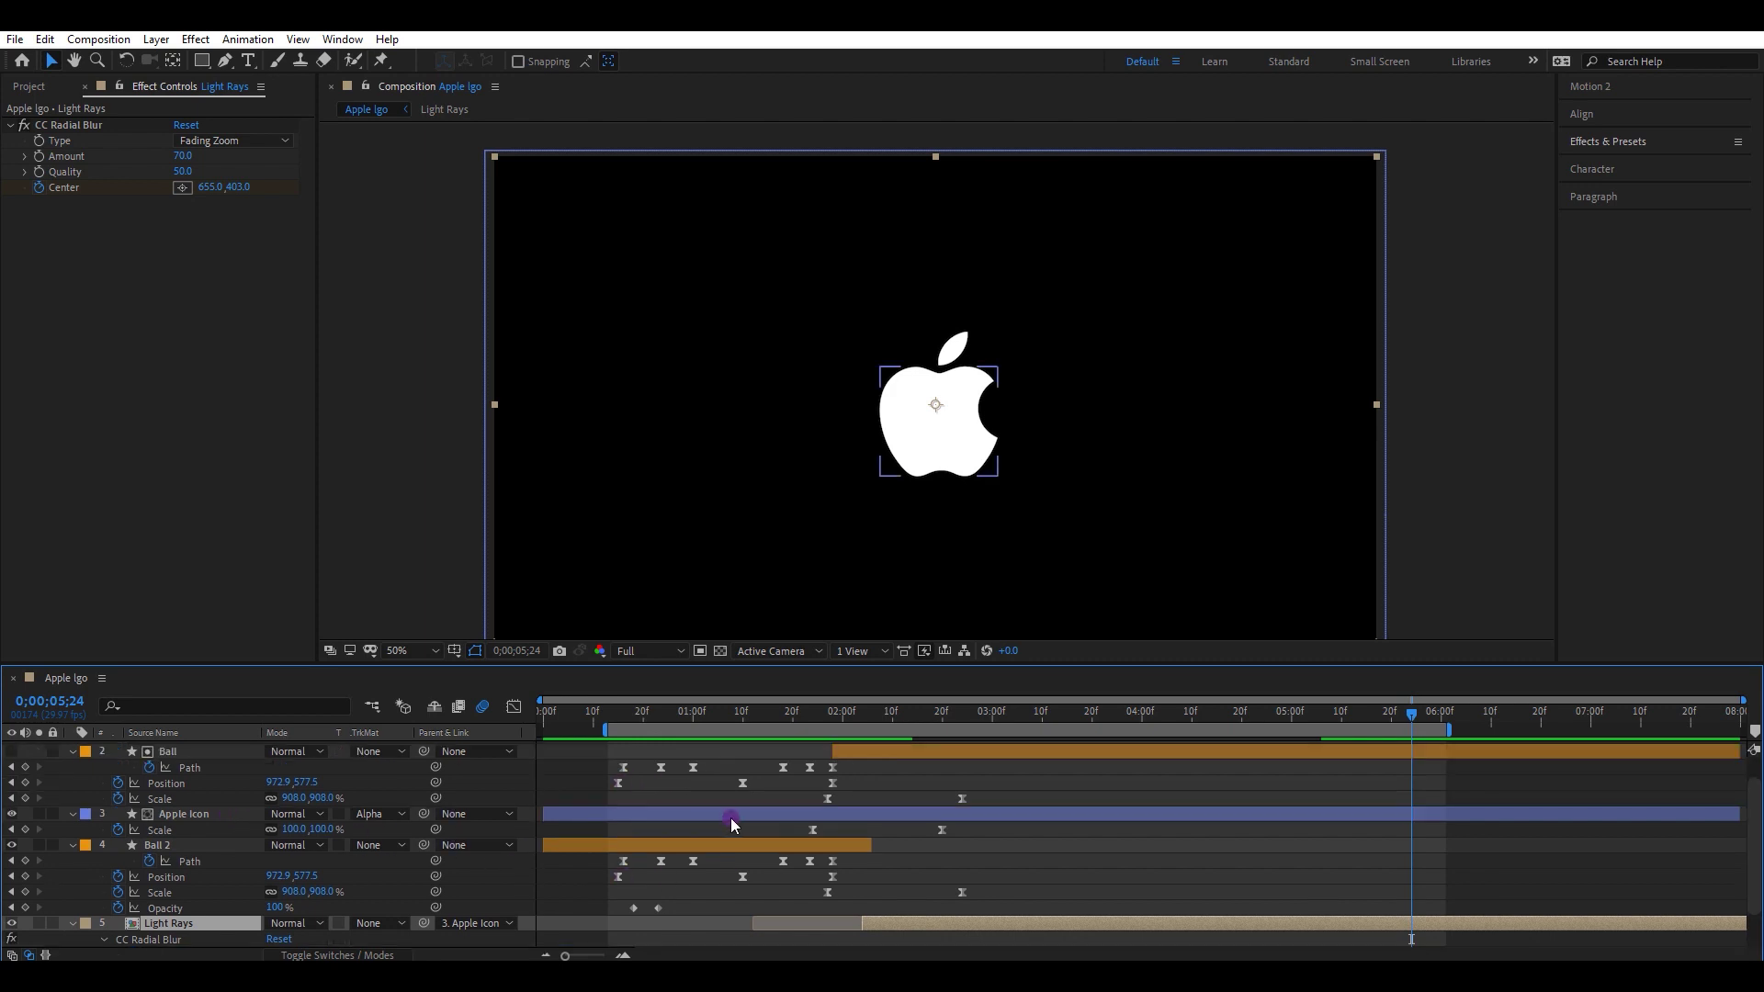
left_click(735, 818)
key("ctrl+a")
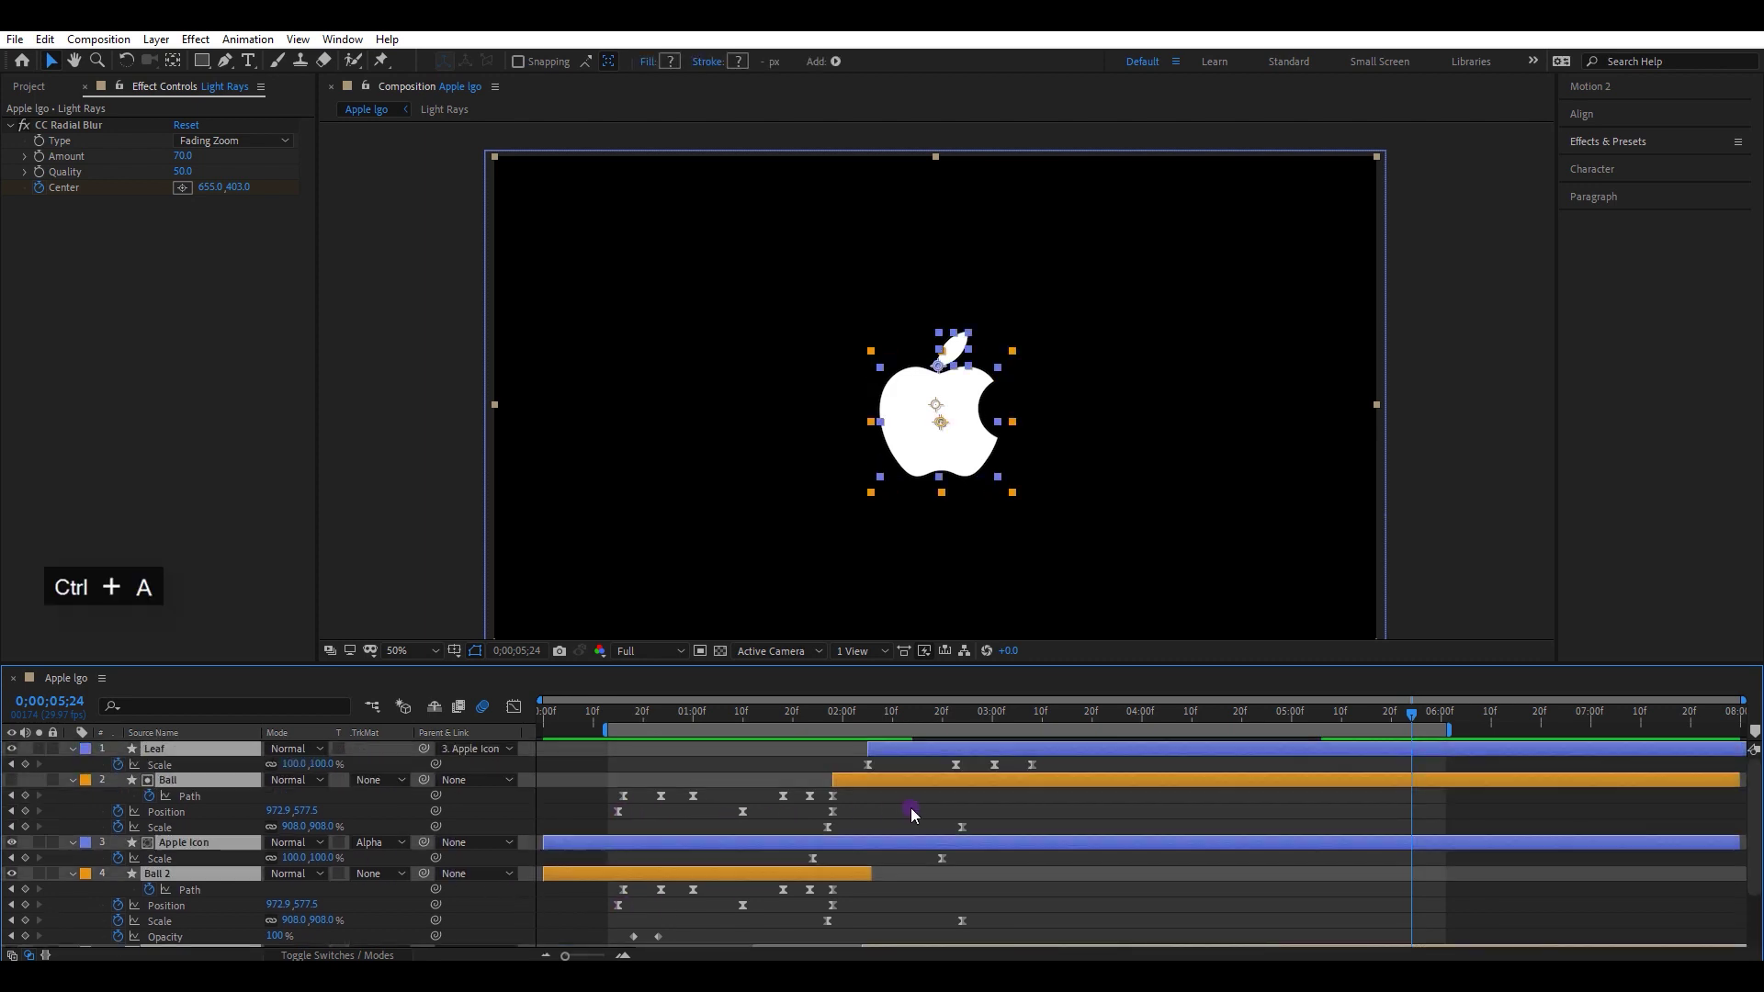
key("u")
left_click(954, 863)
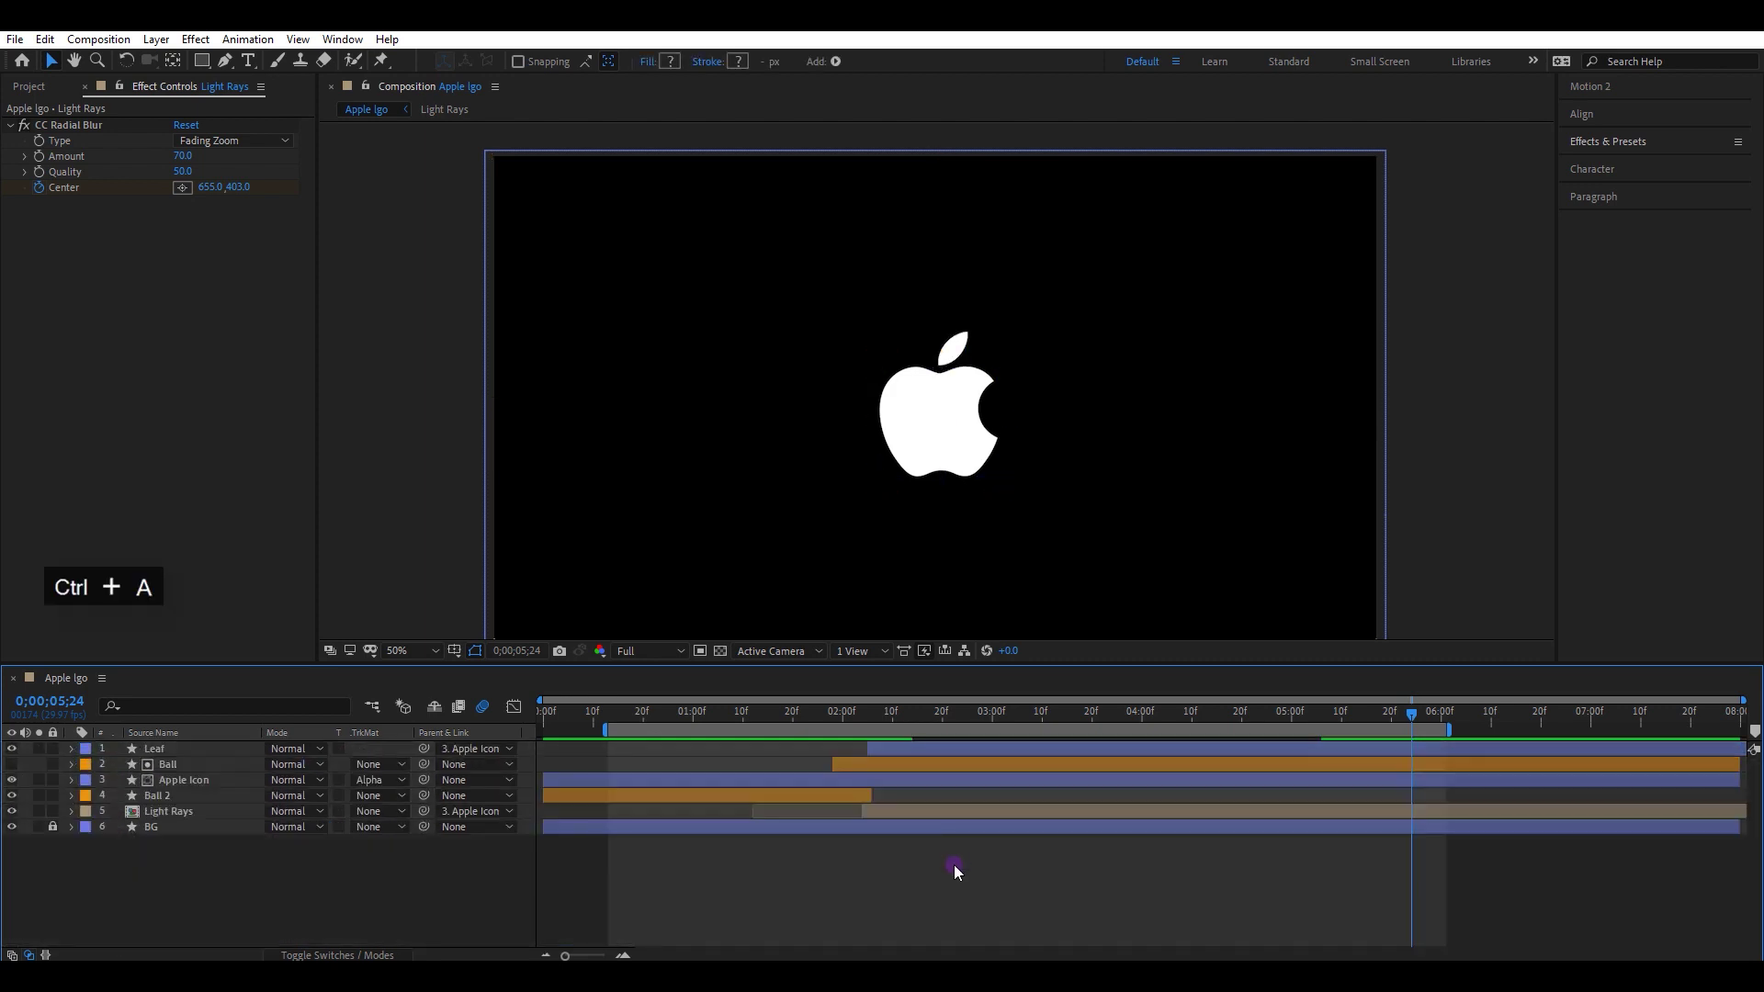
Create a parent null for the Ball 2, Apple Icon and Ball layers with the Motion 2 script
left_click(184, 796)
left_click(195, 777, "ctrl")
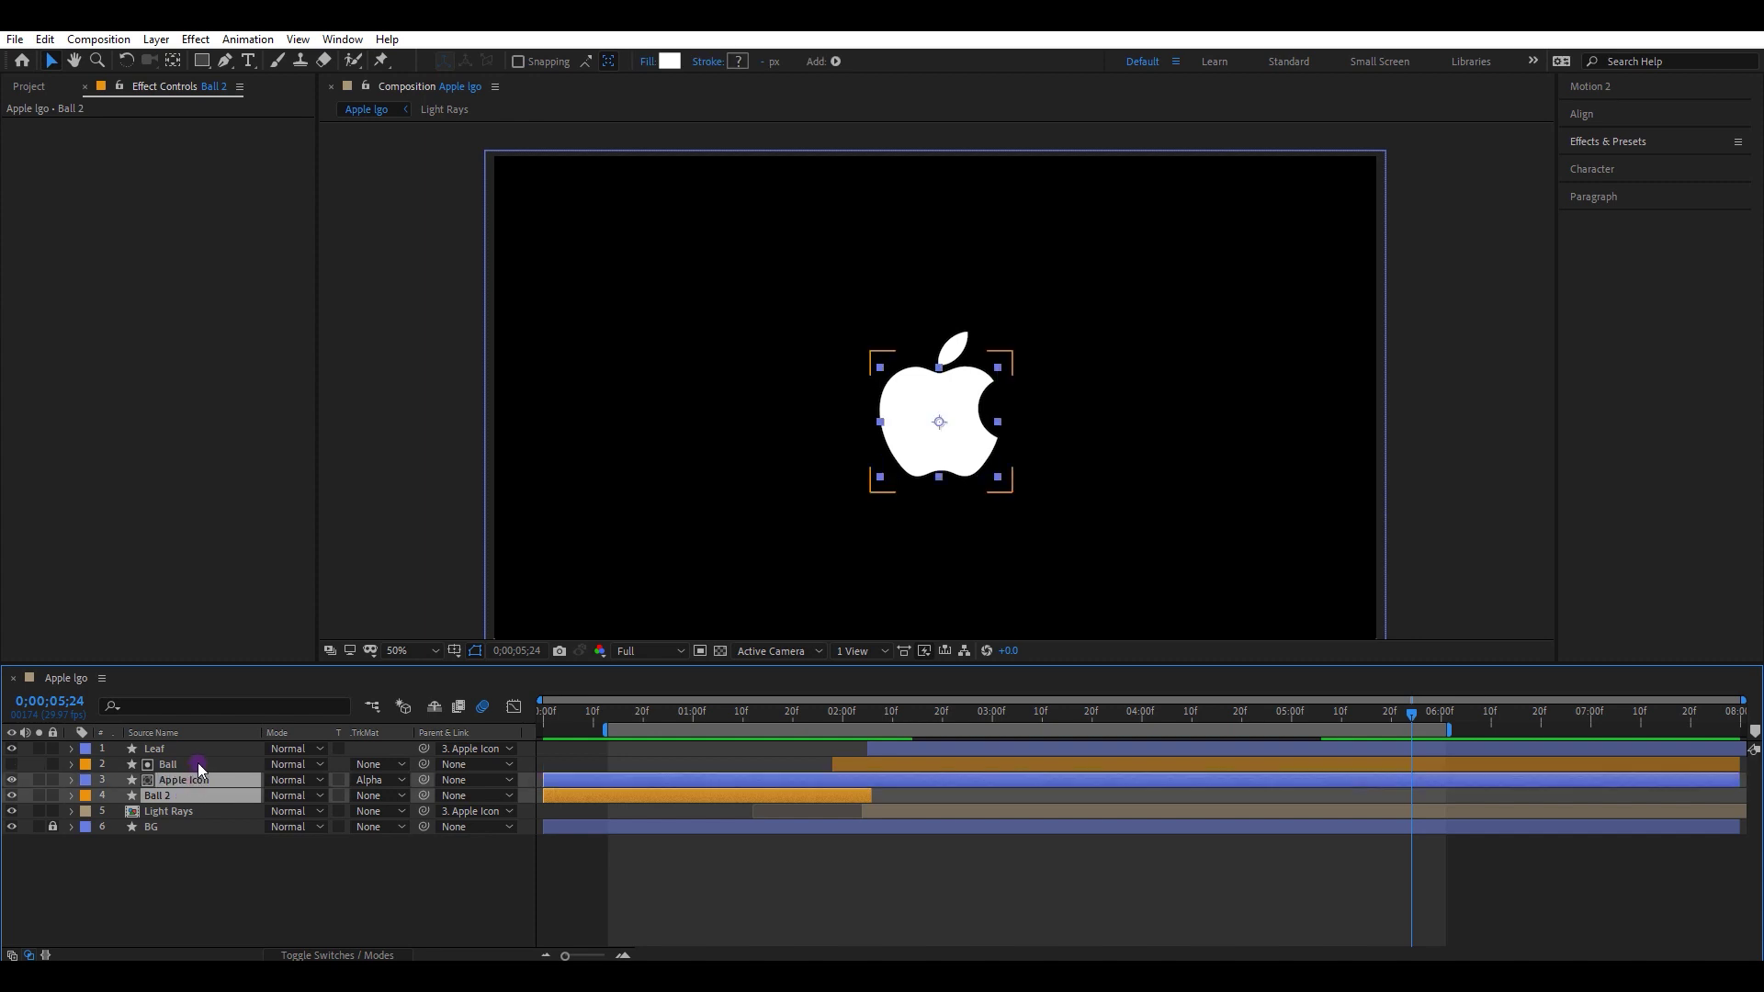
left_click(196, 764, "ctrl")
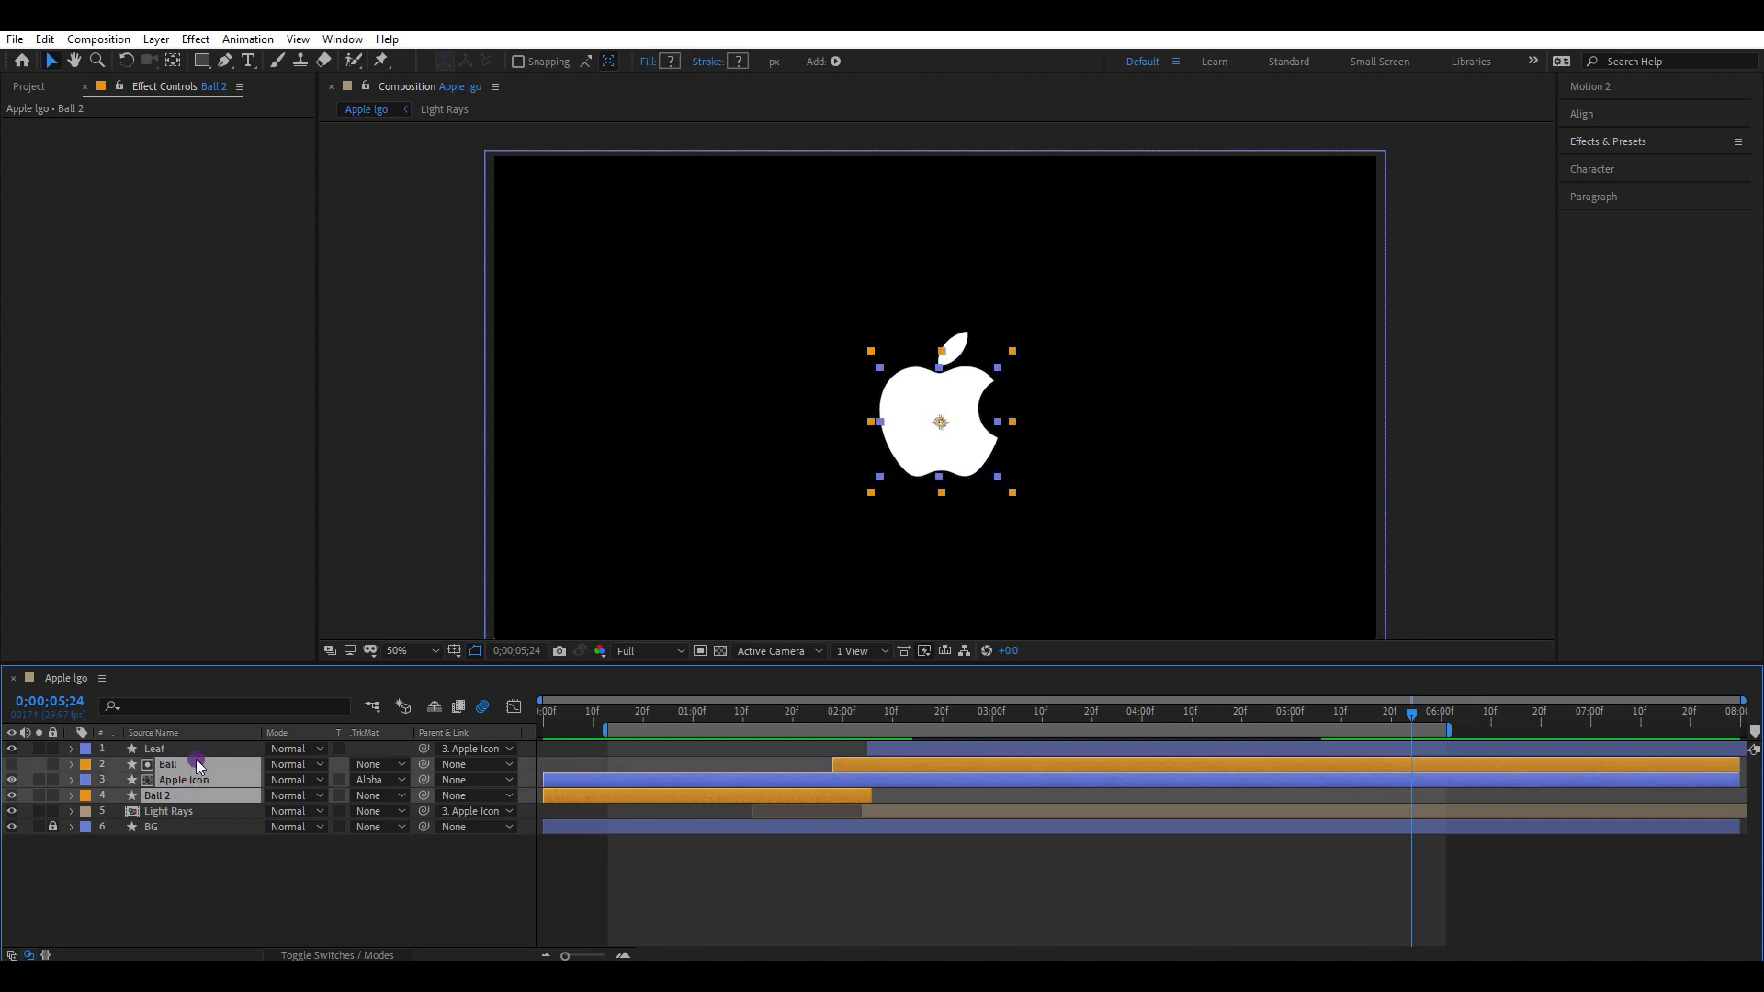
left_click(1595, 91)
left_click(1590, 271)
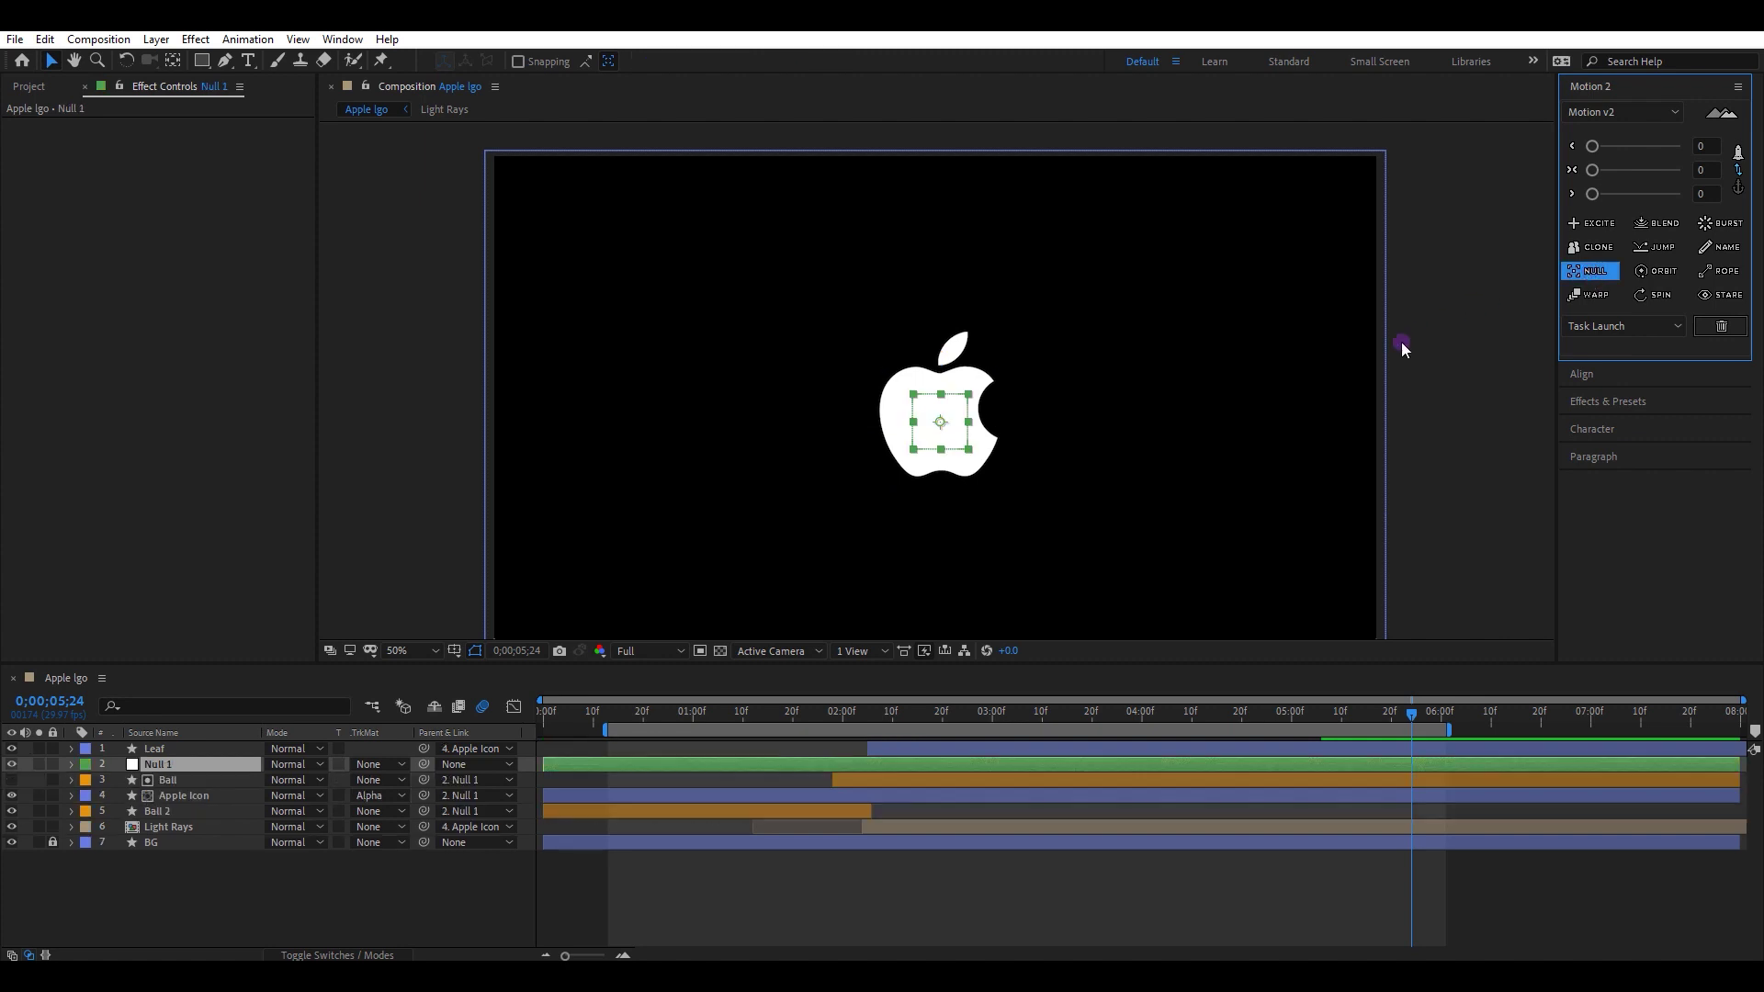
left_click(1050, 905)
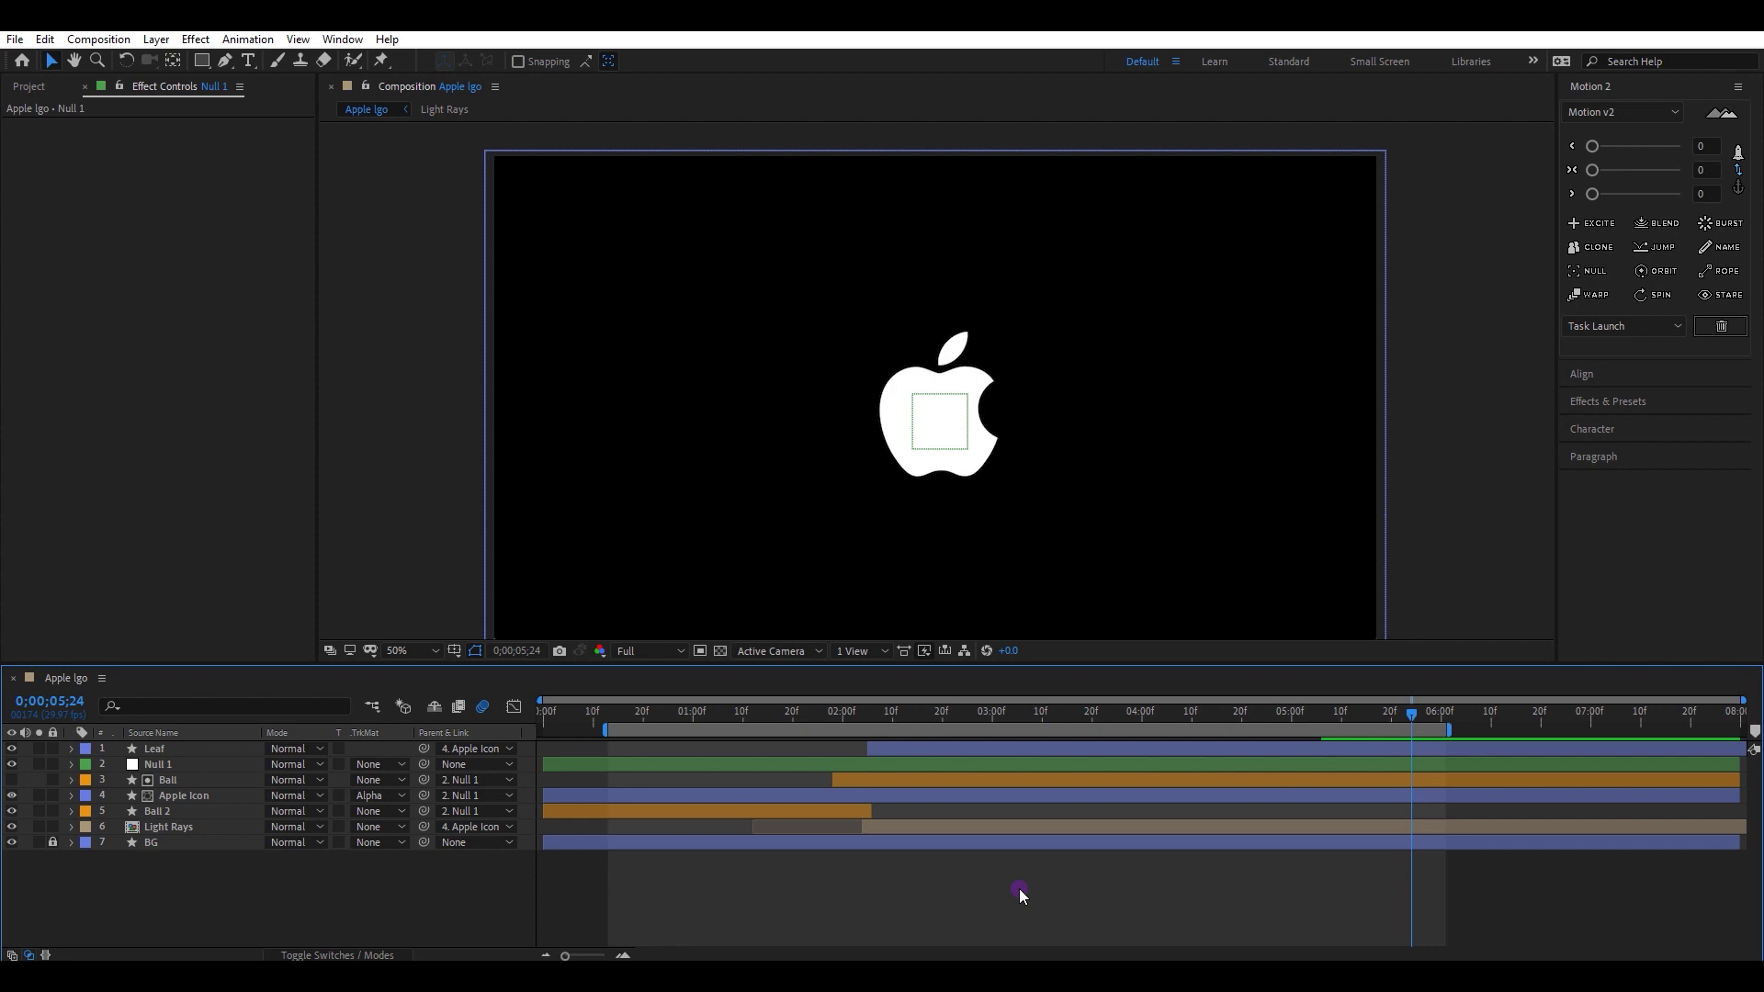
right_click(1017, 889)
mouse_move(1094, 691)
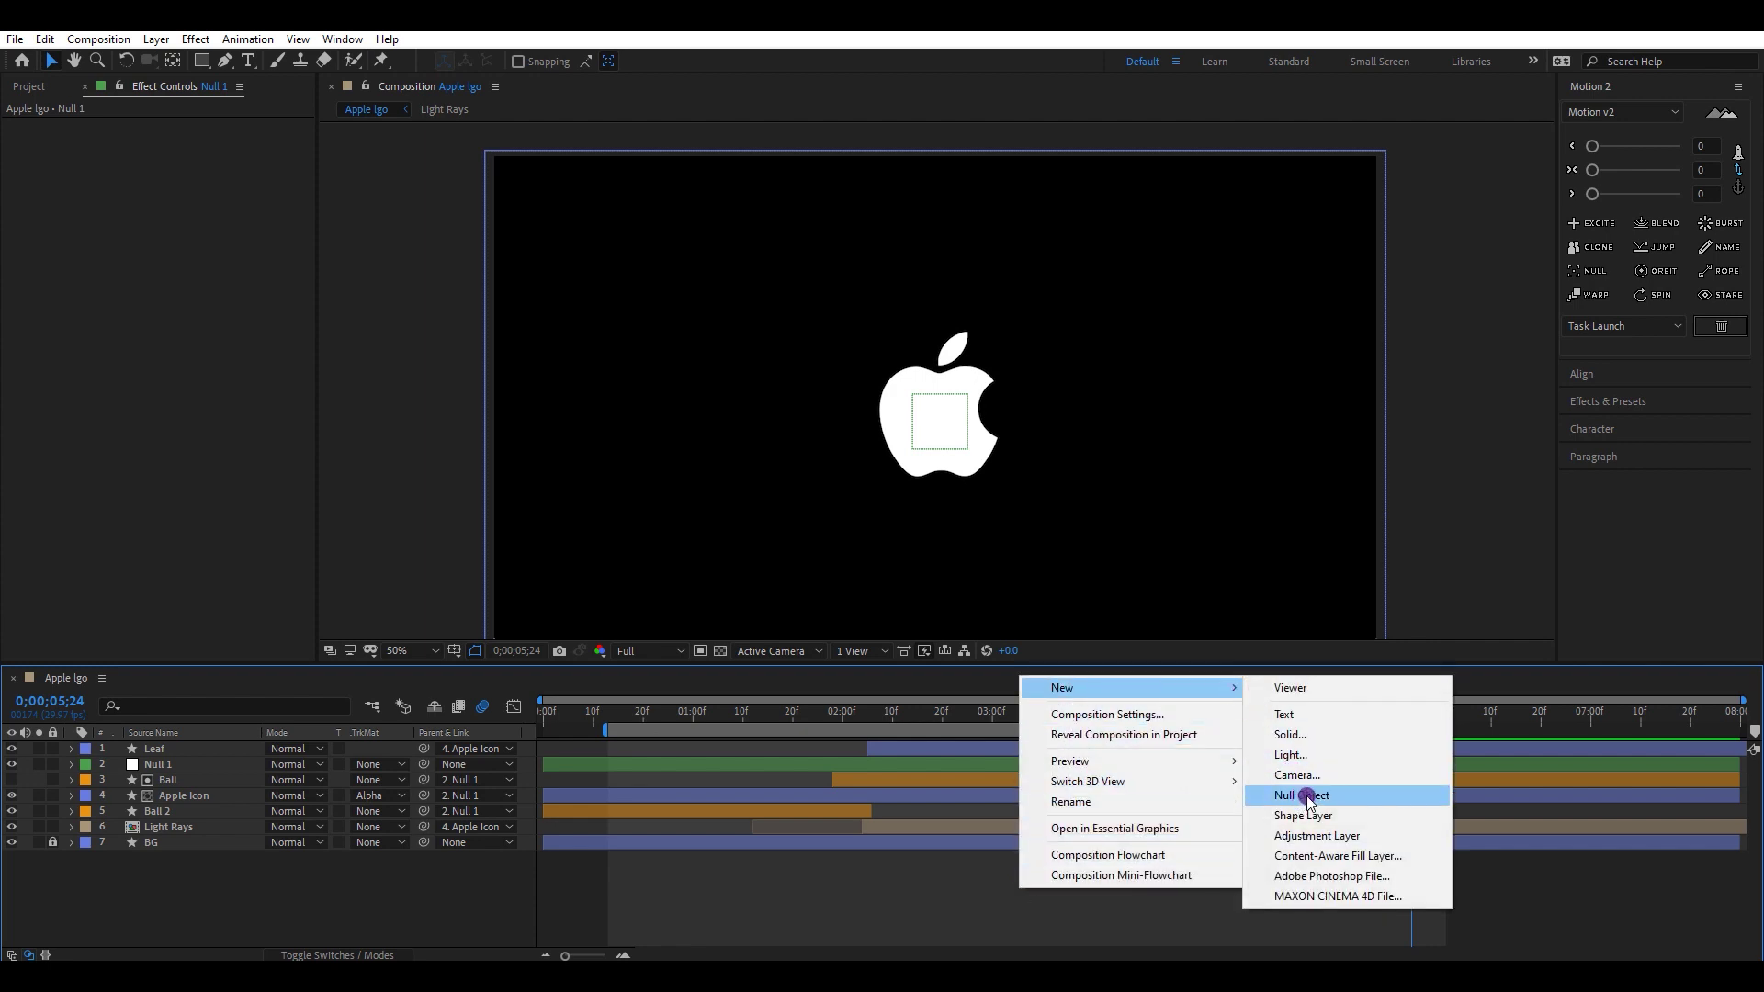
left_click(763, 898)
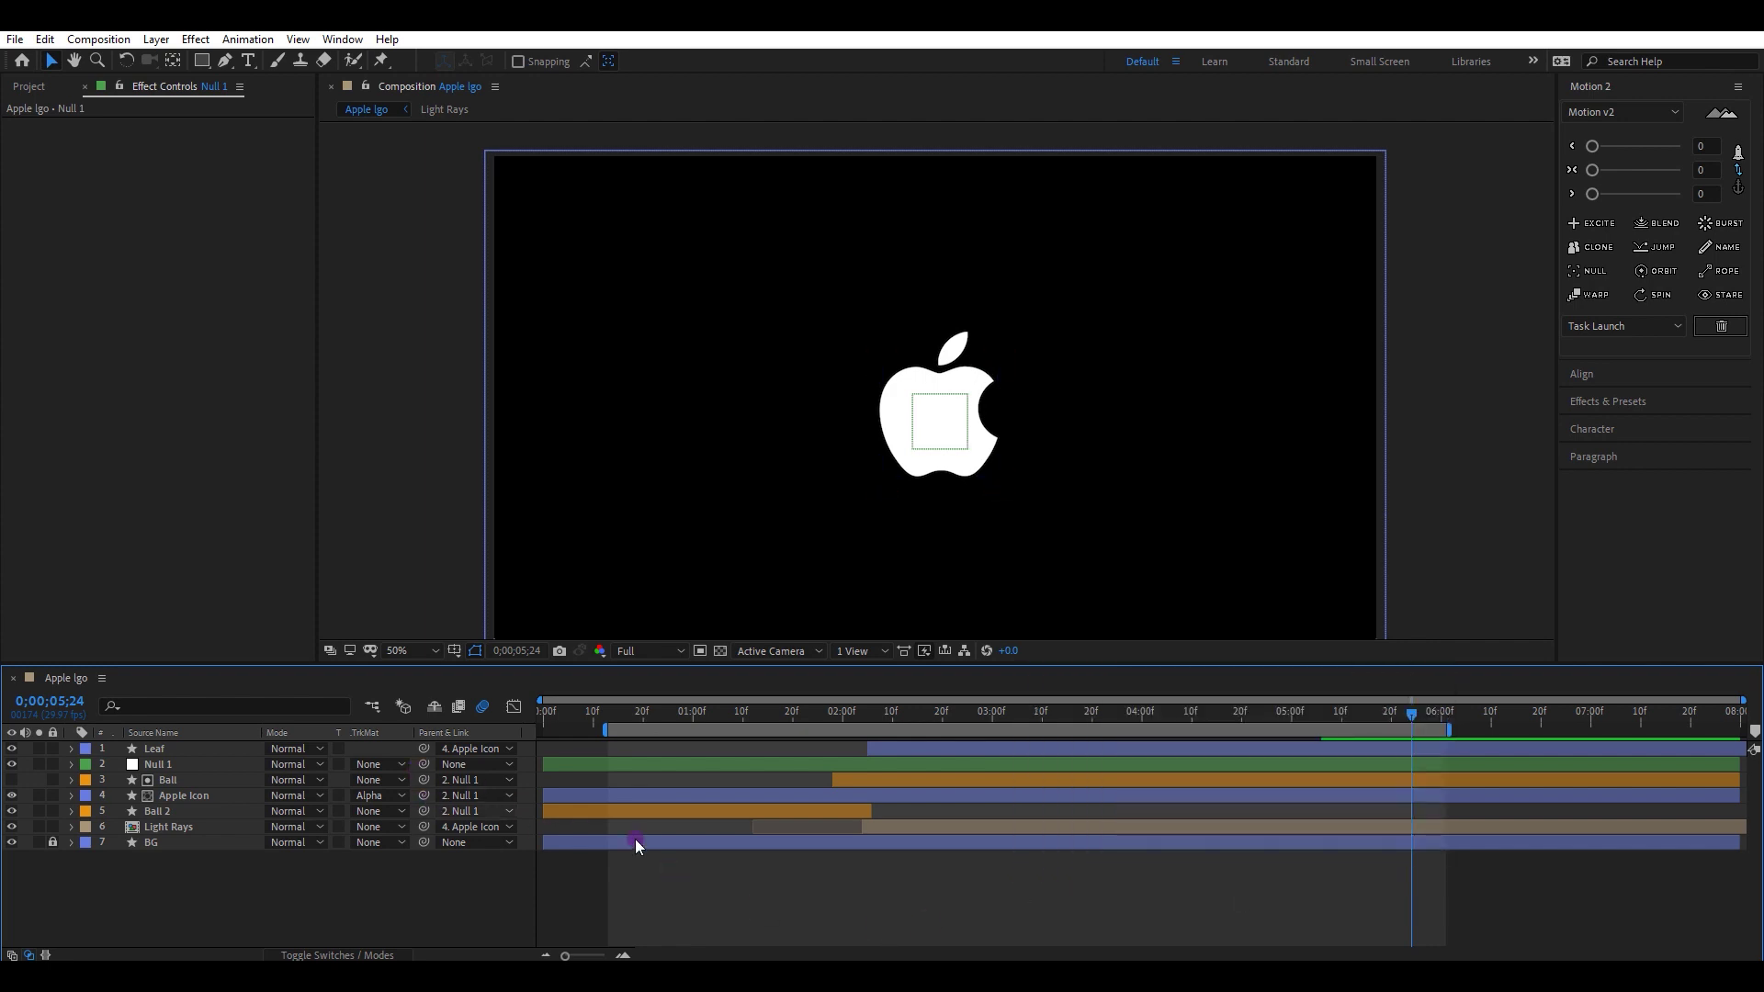
Move Null 1 to the top of the layer stack and keyframe its Scale at 60% at 0;00;05;23
left_click_drag(191, 766, 191, 746)
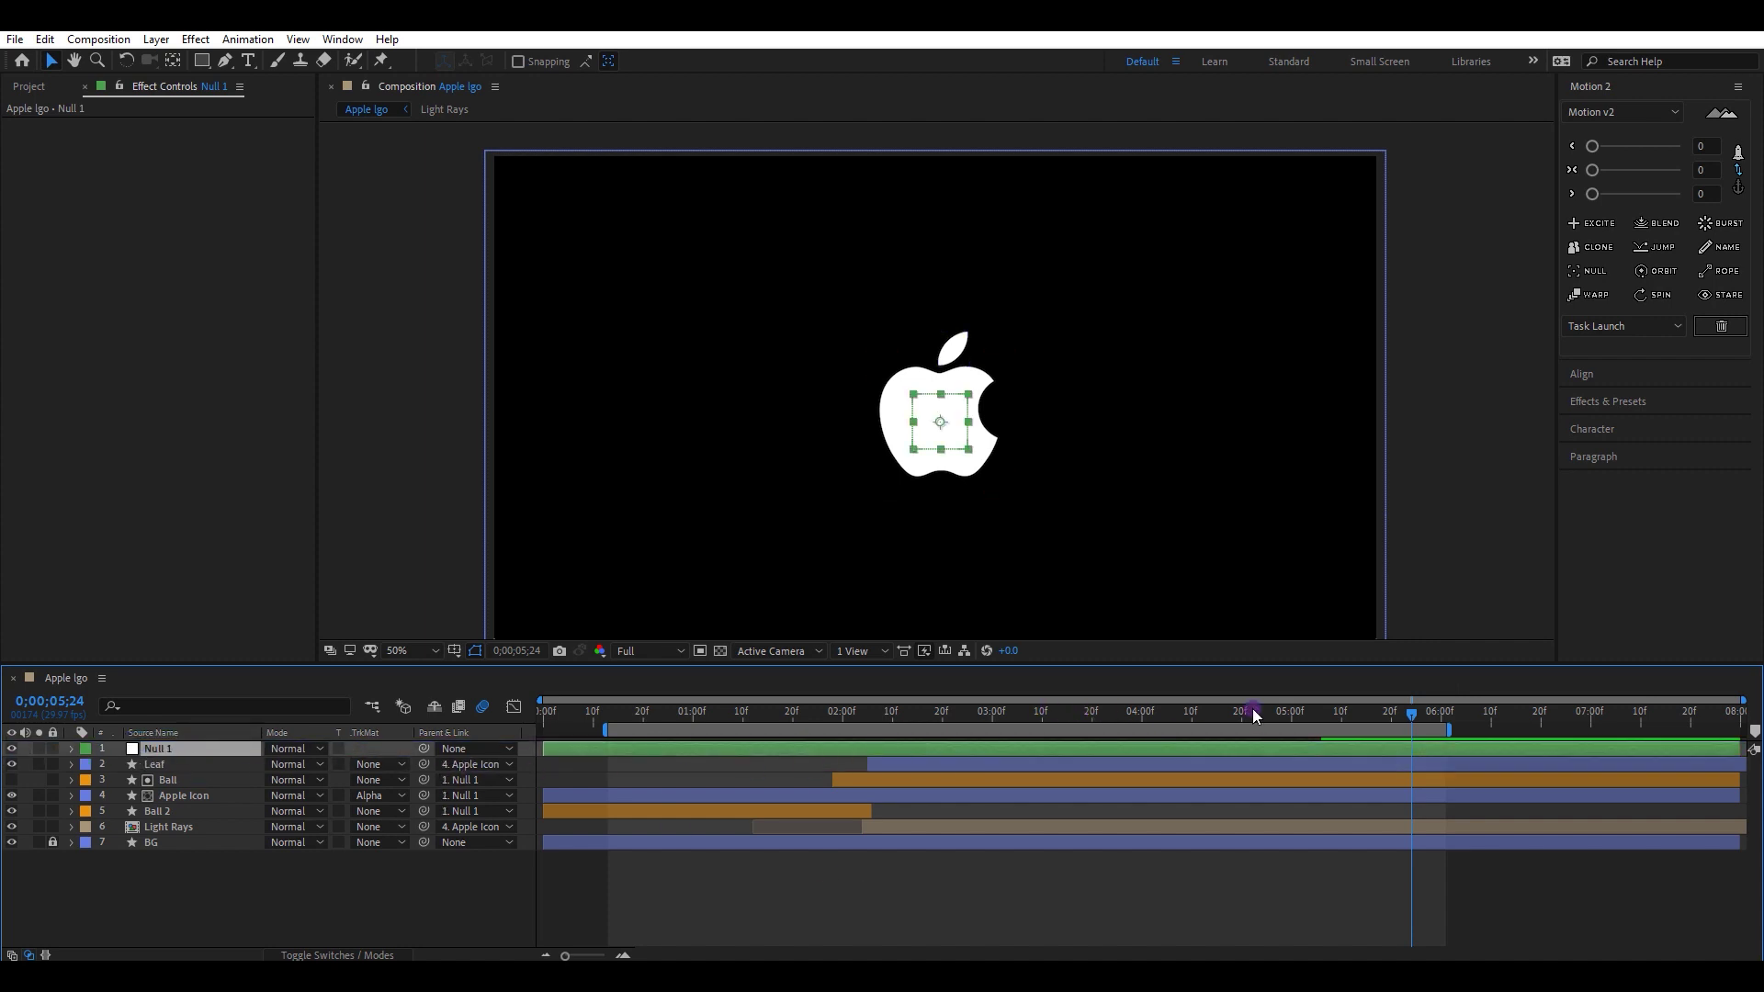
left_click(1405, 717)
key("s")
left_click(119, 764)
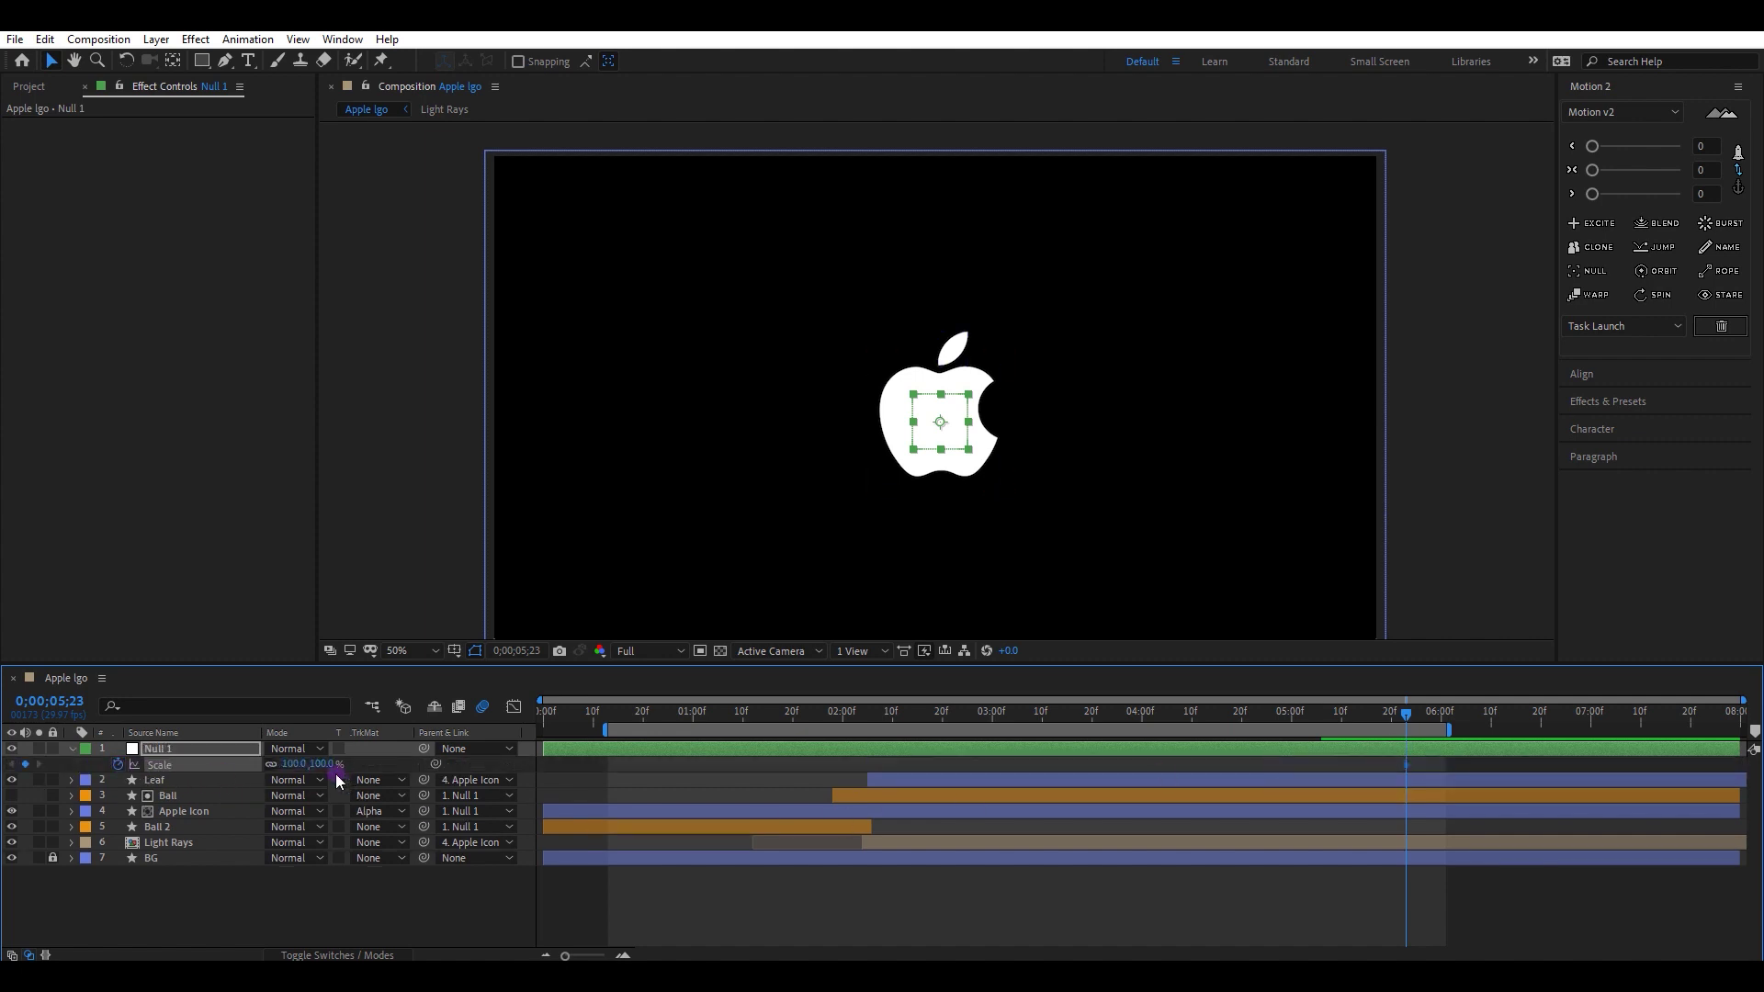
left_click(299, 770)
type("60")
key("Return")
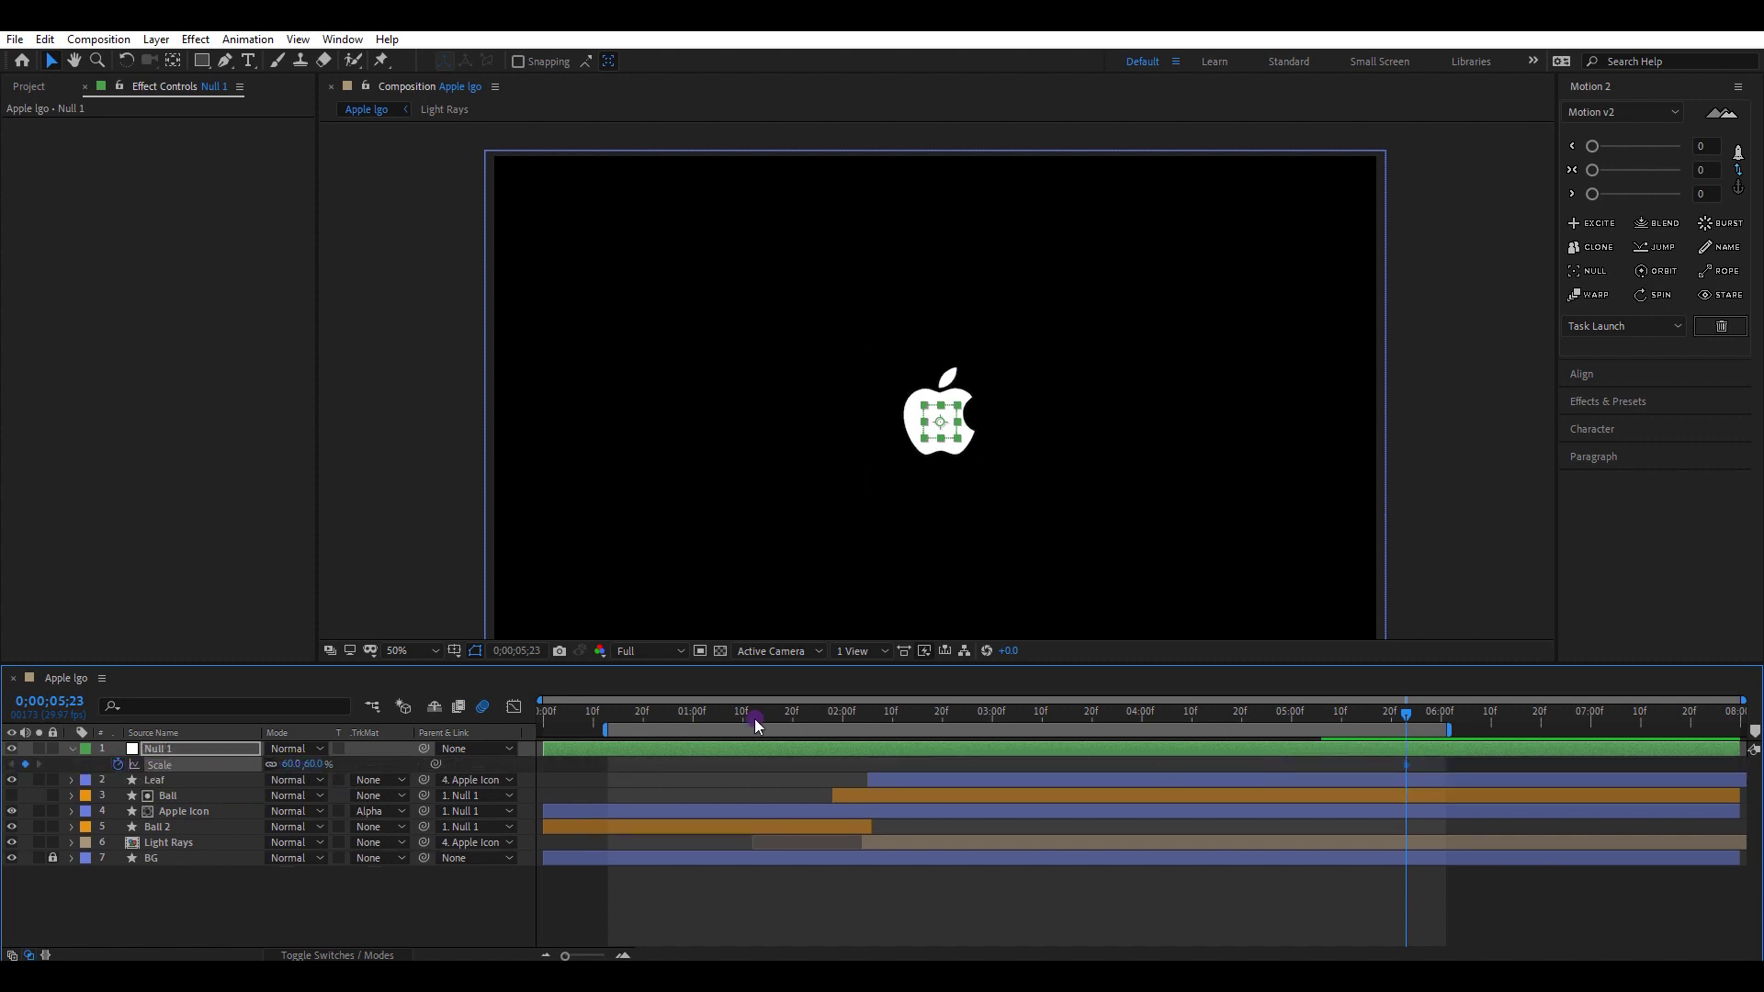
Keyframe Null 1's Scale at 75% at 0;00;01;10
left_click_drag(755, 724, 742, 722)
left_click(289, 765)
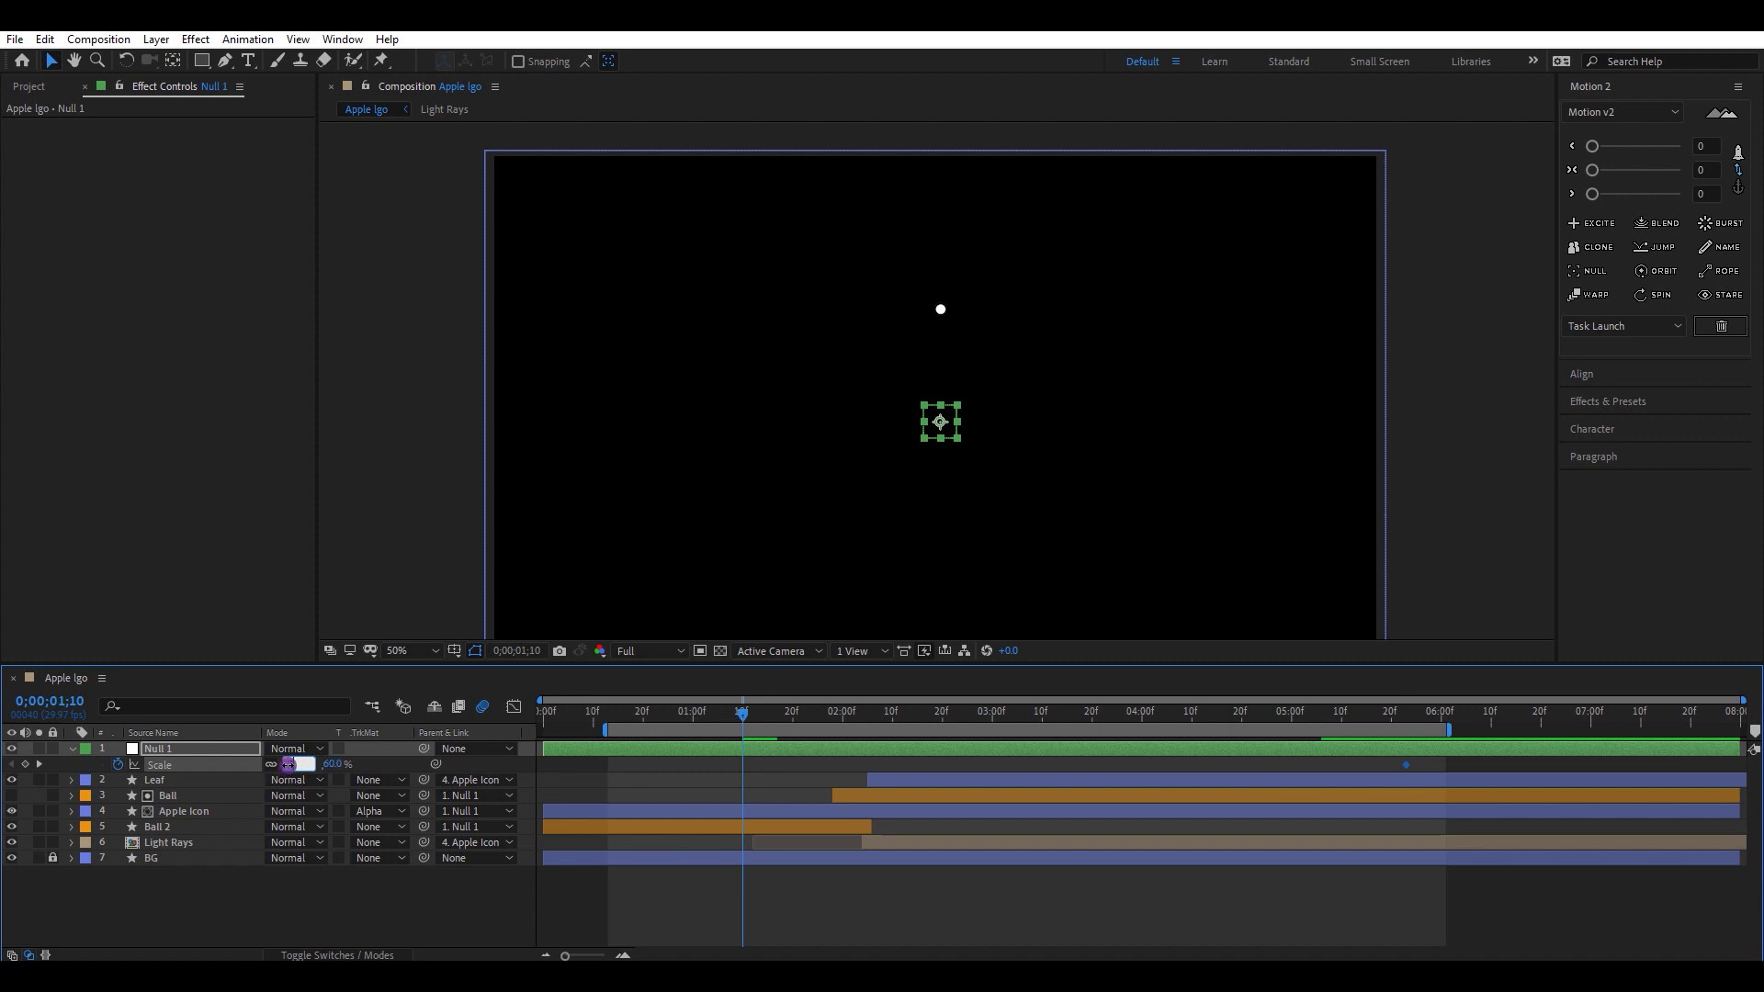
type("75")
key("Return")
Apply Easy Ease to both Null 1 Scale keyframes and lengthen their speed-graph handles toward the middle
left_click_drag(1424, 765, 732, 773)
right_click(742, 764)
mouse_move(795, 748)
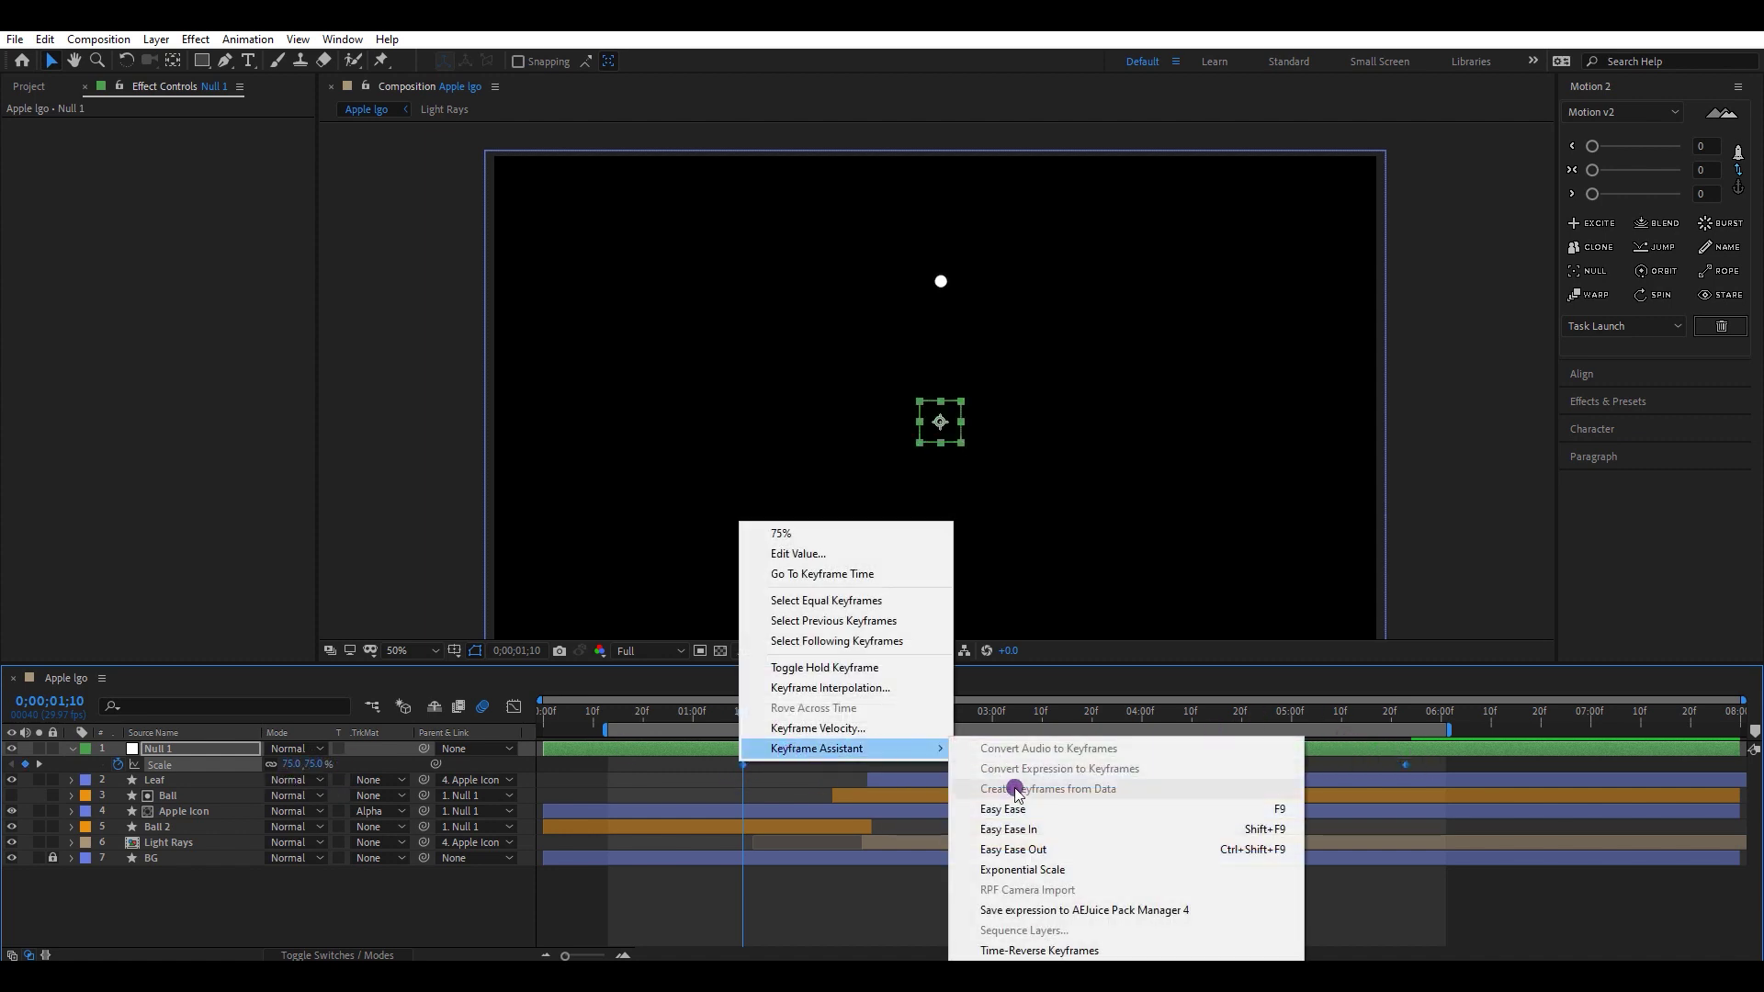
left_click(1001, 788)
left_click(513, 707)
left_click(1277, 802)
left_click_drag(1310, 754, 1211, 754)
left_click_drag(853, 753, 930, 754)
left_click(513, 707)
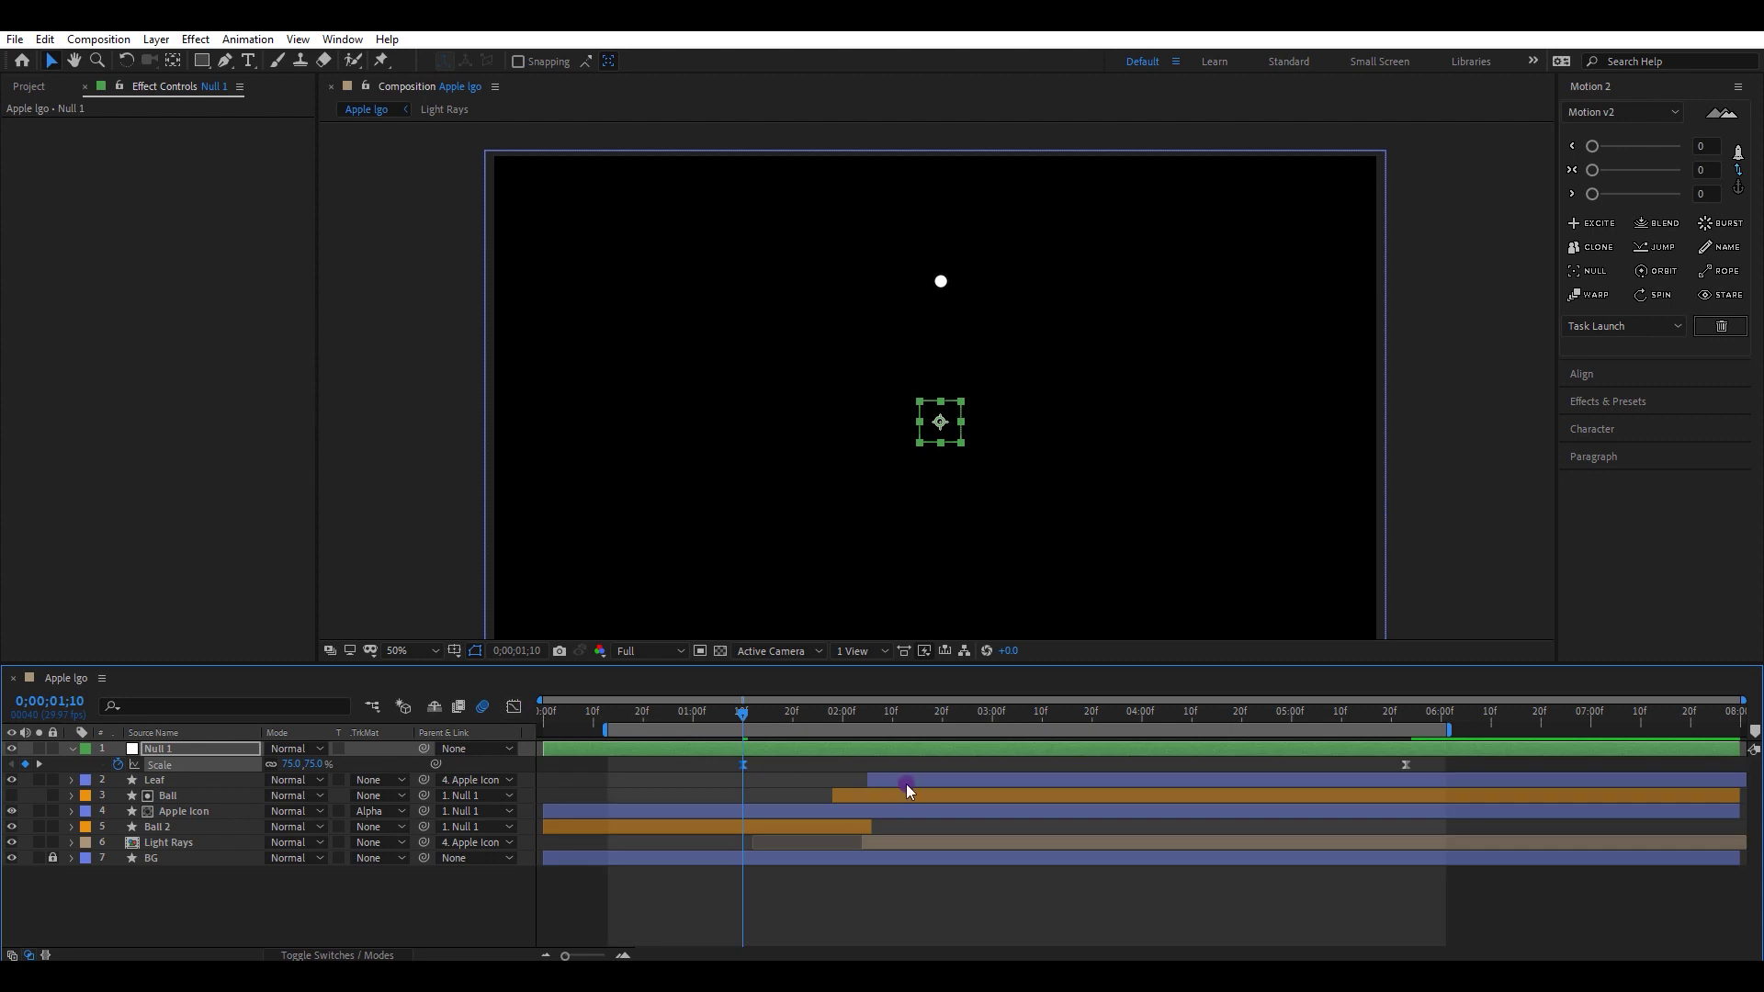